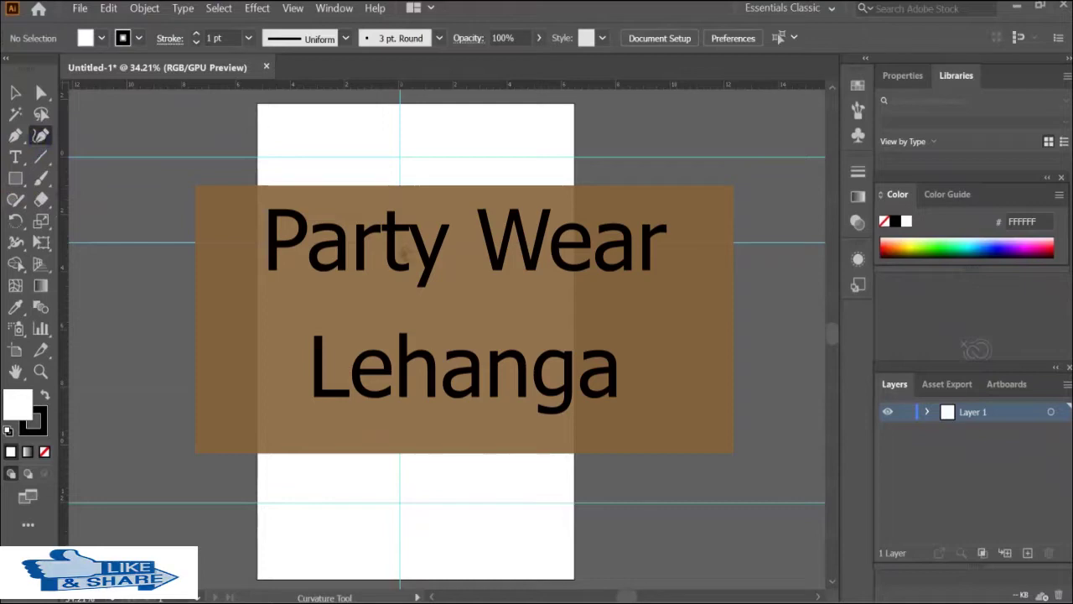
Zoom into the artboard and start a Curvature-tool path at the guide intersection.
key("z")
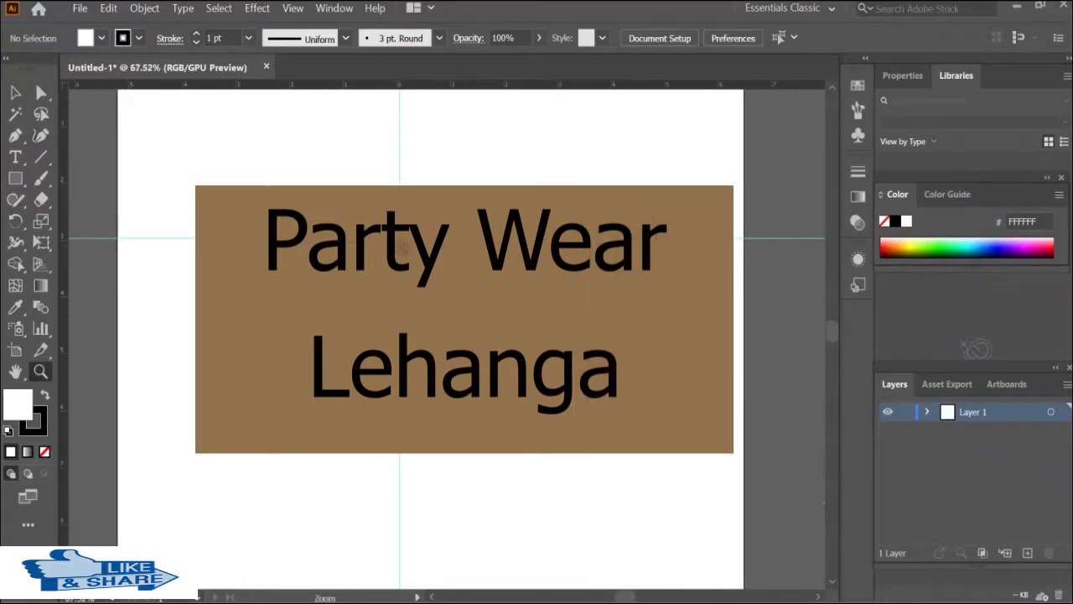
key("shift+grave")
left_click(400, 244)
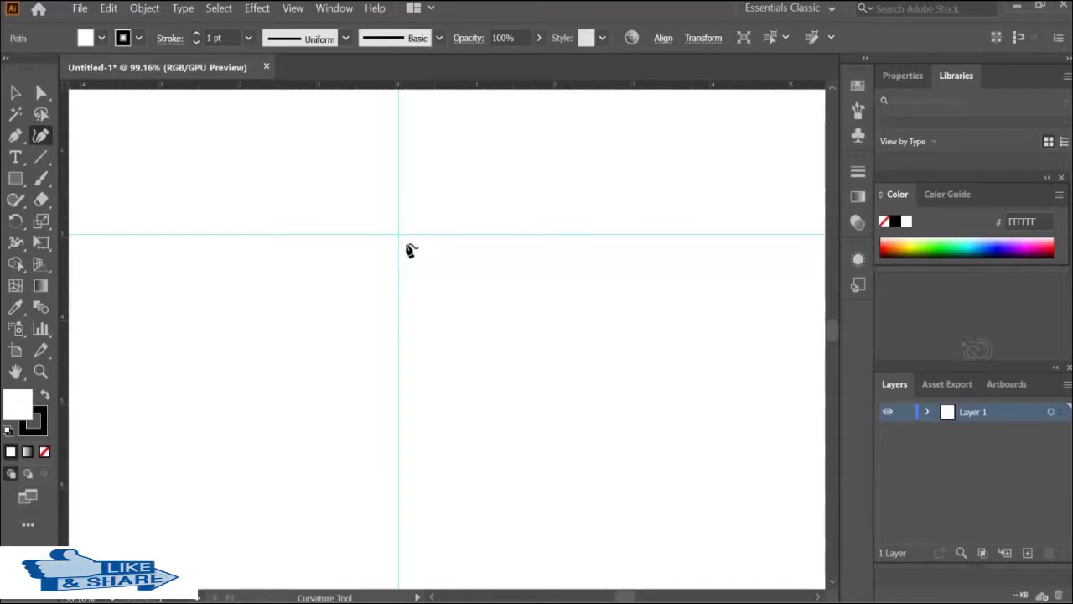
Start the half-skirt outline at the guide intersection, drawing the curved waist and slanted side.
key("Escape")
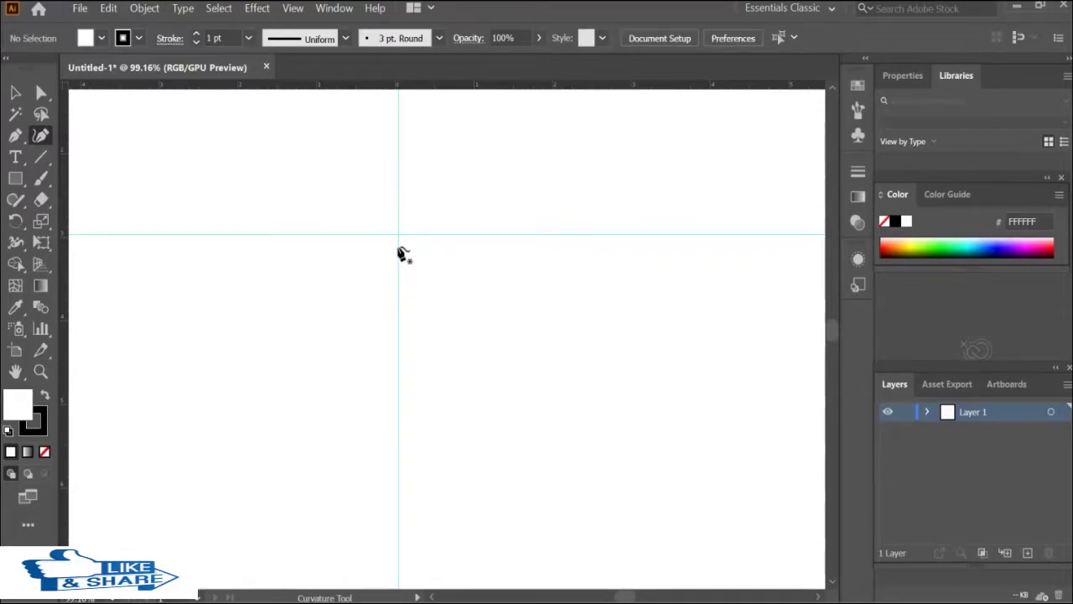
left_click(398, 247)
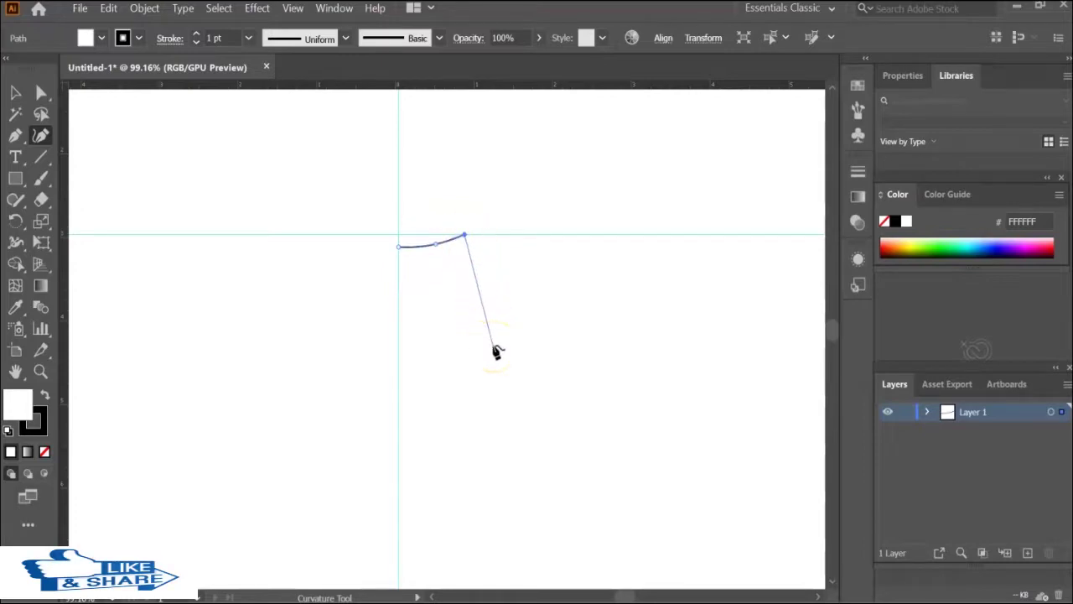
scroll(495, 353, "down", 1)
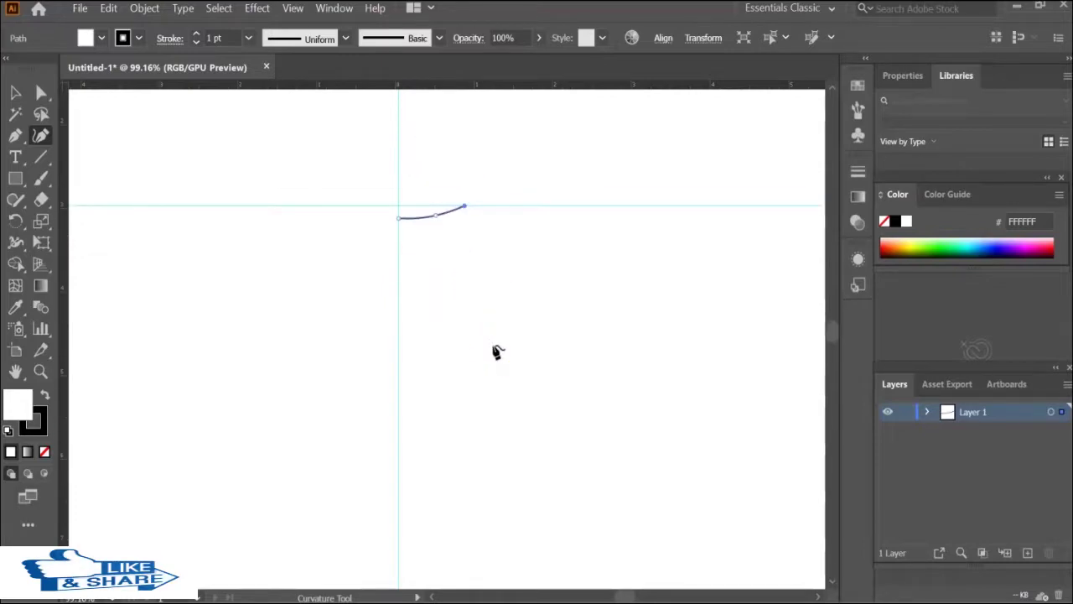
left_click(831, 582)
left_click(831, 581)
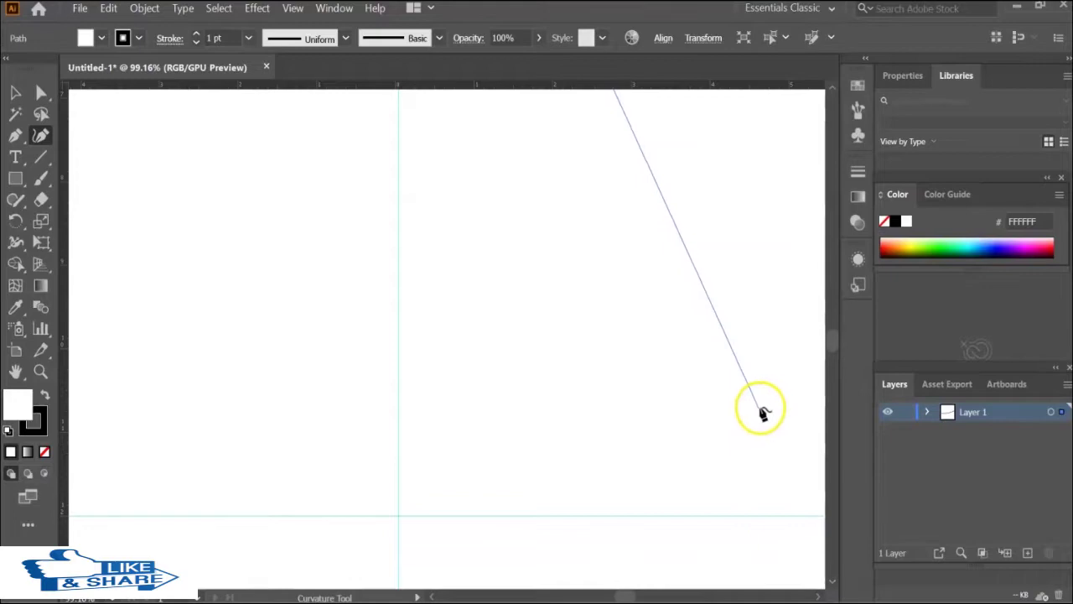
left_click(806, 433)
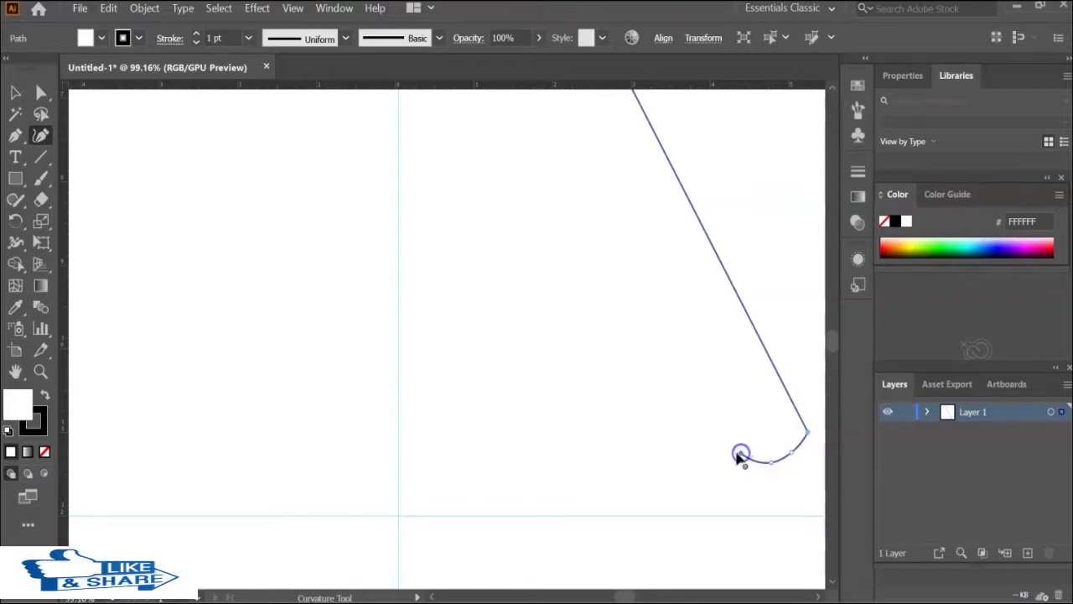
Add the wavy hem points leftward and close the outline back at the waist start.
left_click(640, 510)
left_click(518, 535)
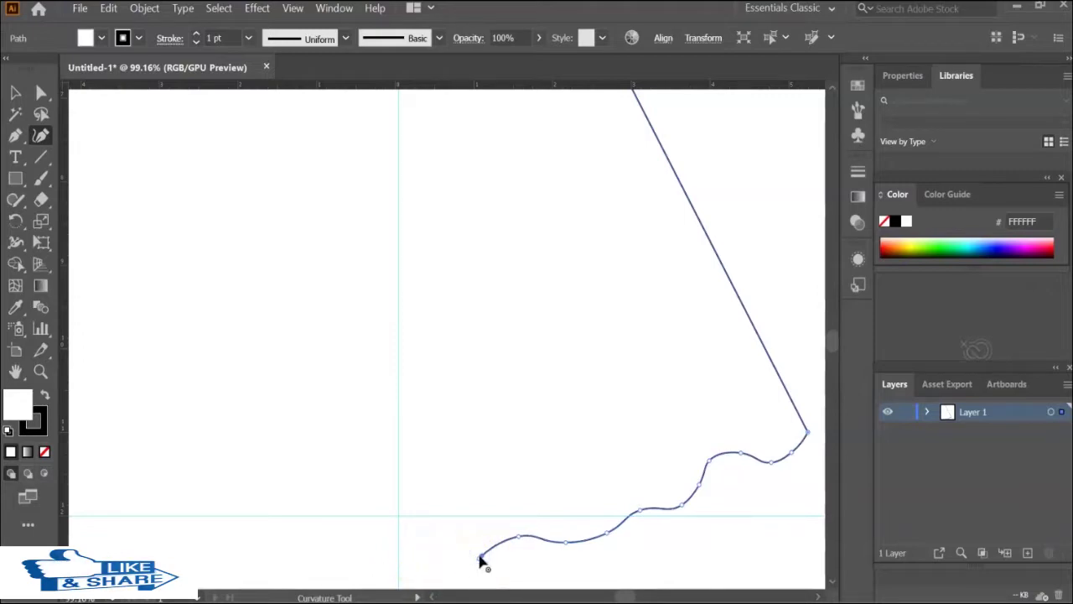
left_click(441, 577)
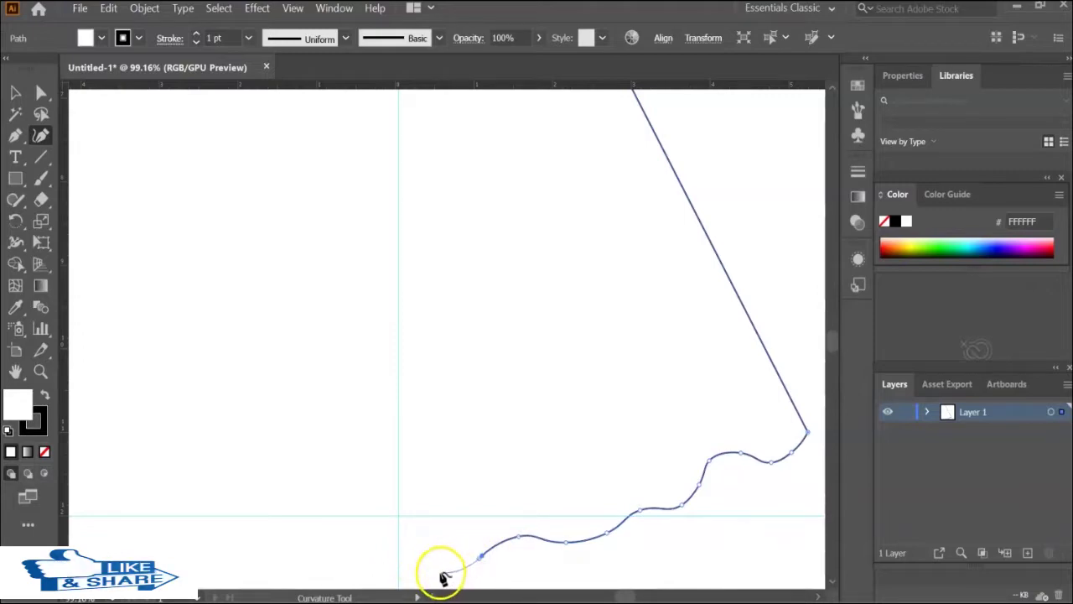
left_click(399, 557)
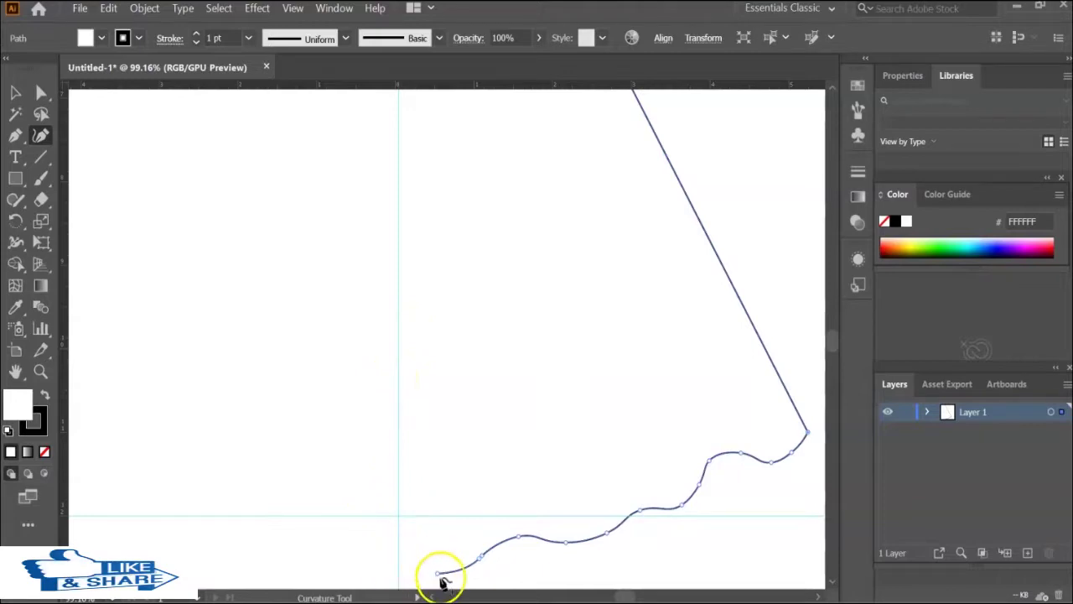
scroll(437, 575, "down", 2)
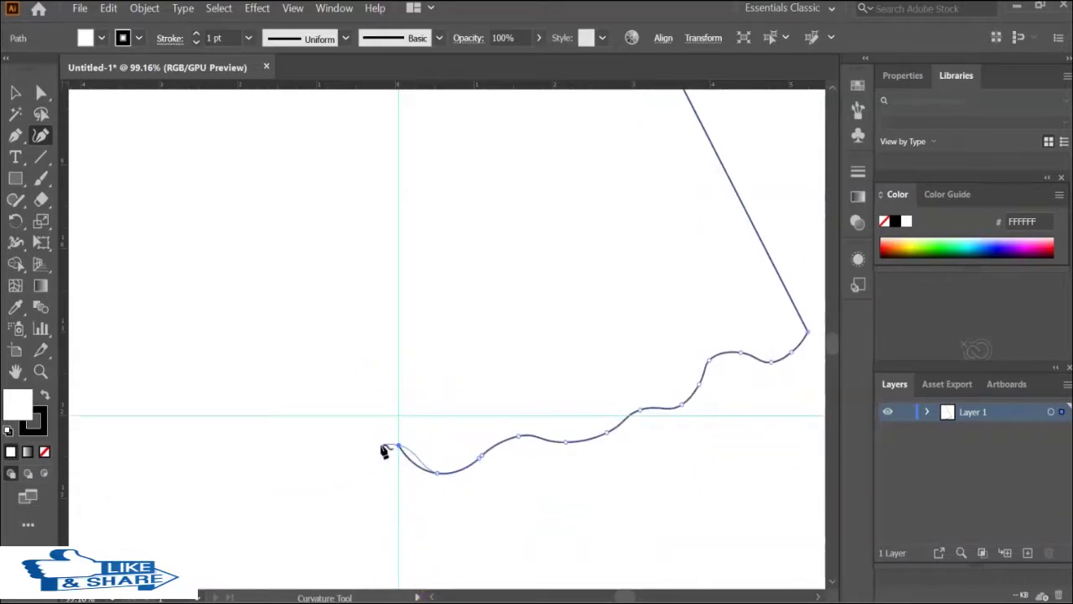
left_click(382, 448)
scroll(388, 94, "up", 10)
left_click(396, 232)
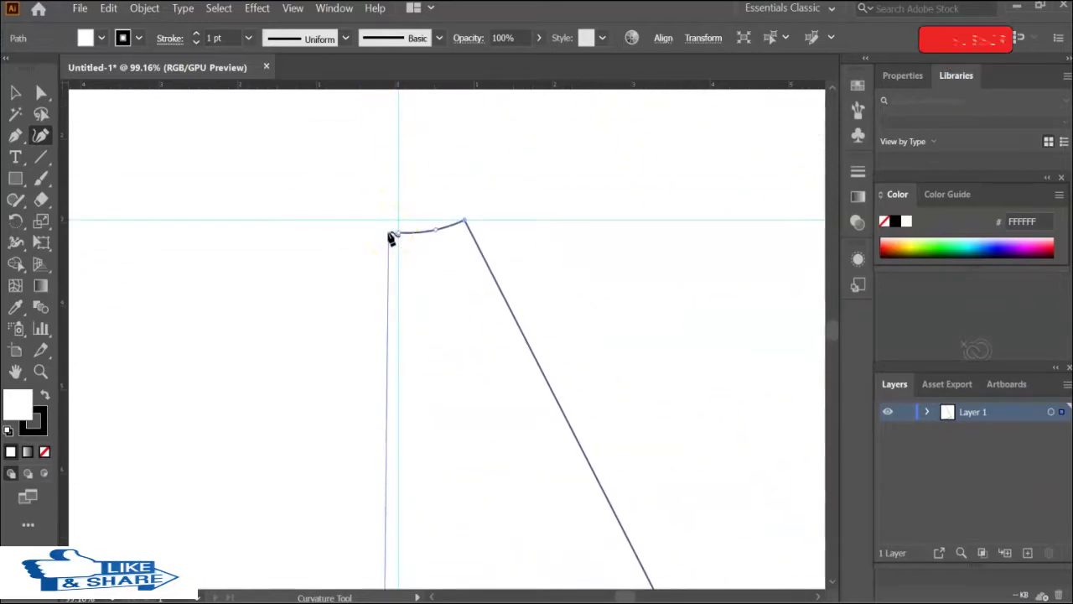
Adjust the top-left waist anchor with Direct Selection, then zoom out to see the outline.
key("a")
left_click(275, 157)
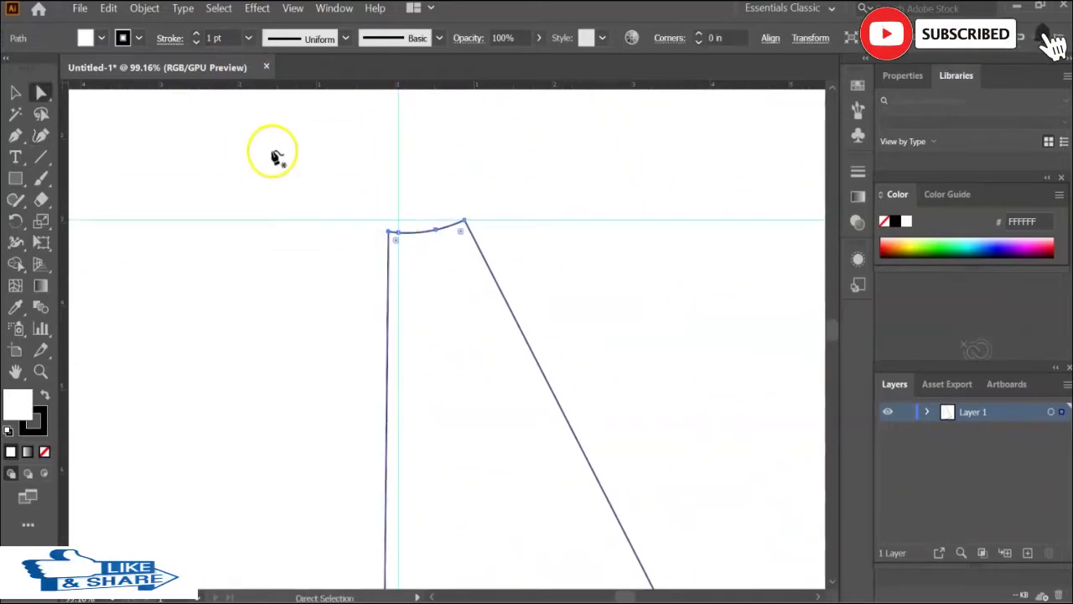
left_click(390, 233)
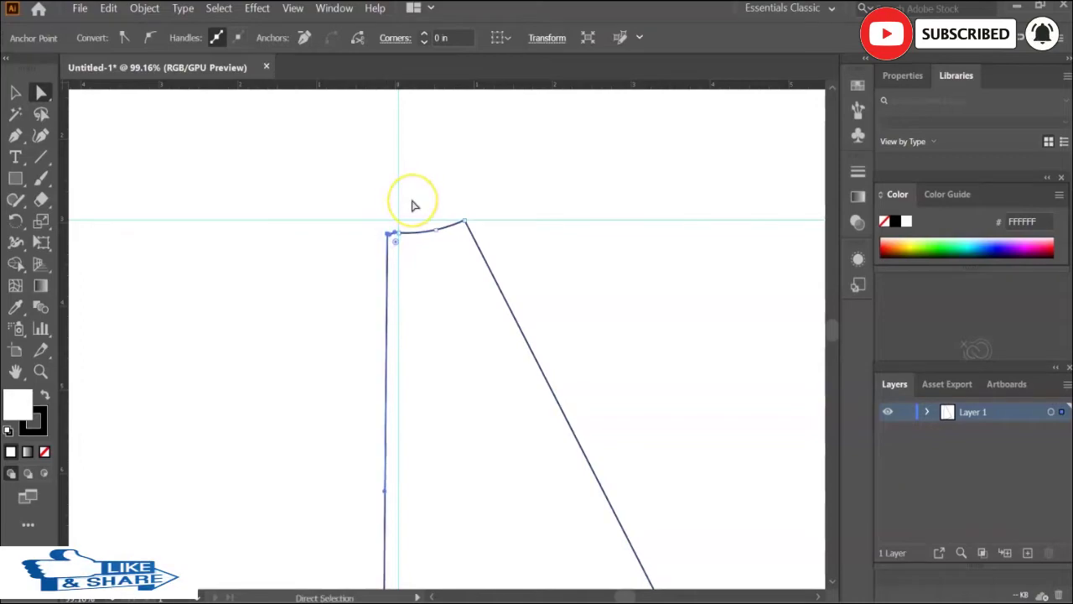
left_click(413, 205)
key("z")
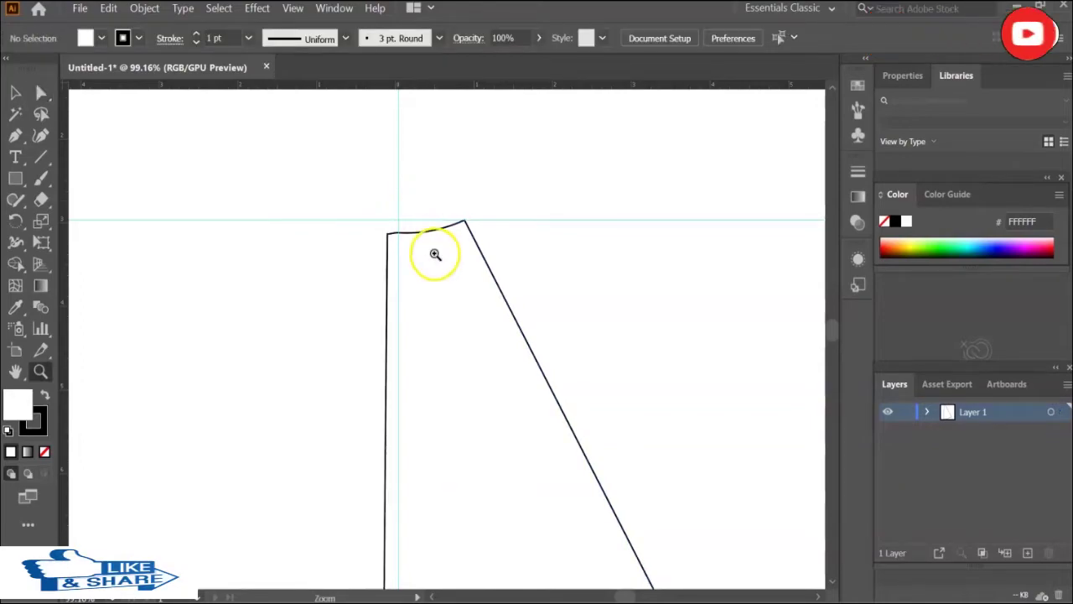
left_click(433, 251, "alt")
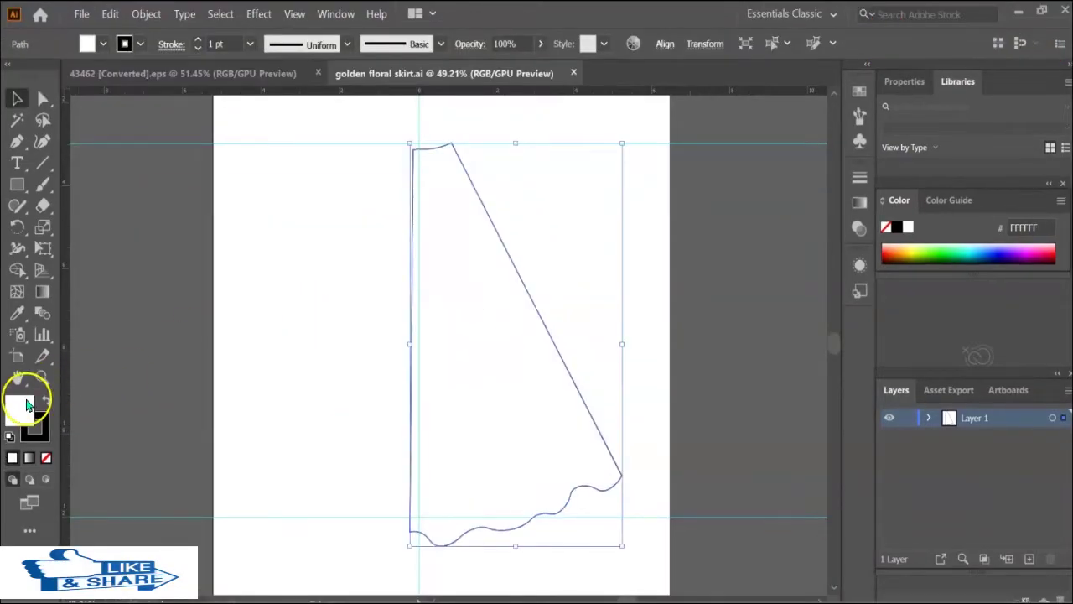
Fill the skirt half with very dark red #1E0303.
double_click(25, 403)
left_click(764, 160)
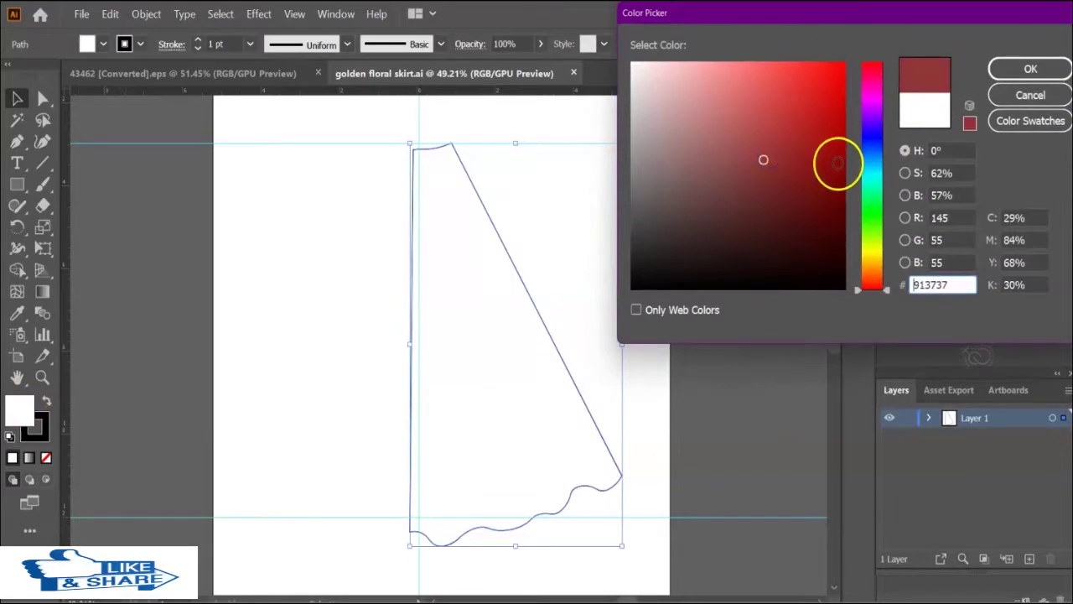
left_click(821, 256)
left_click(1030, 69)
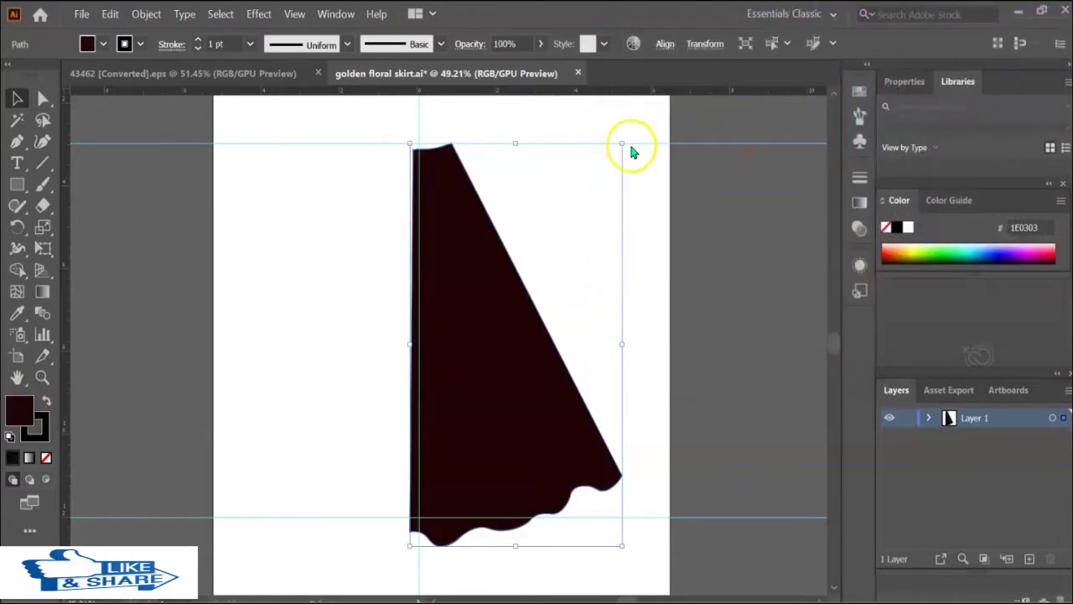
Make a vertically reflected copy of the skirt half and place it on the left.
left_click(521, 318)
right_click(523, 297)
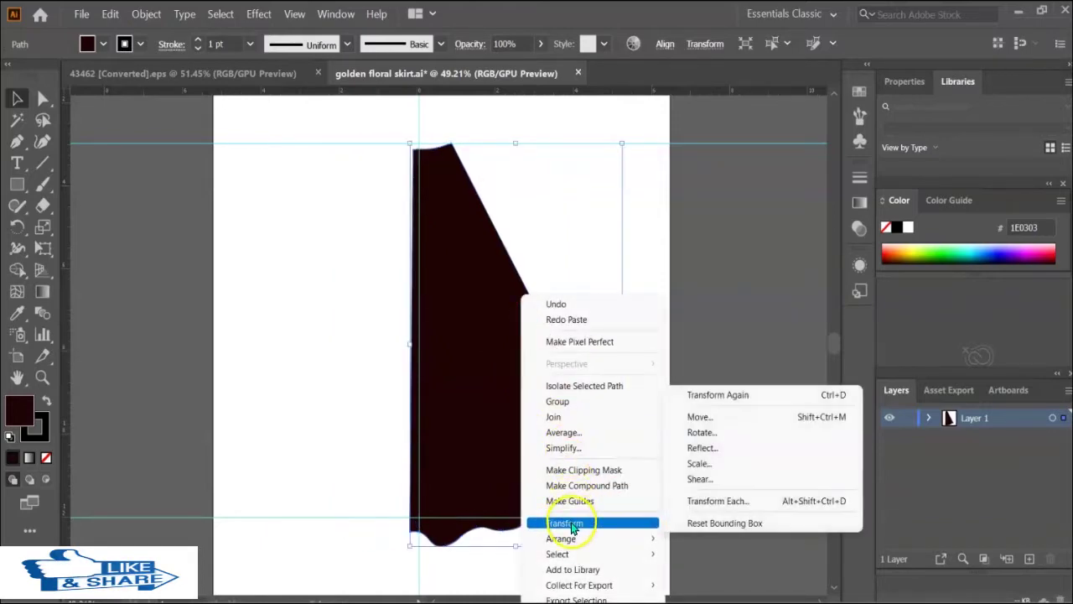
left_click(719, 448)
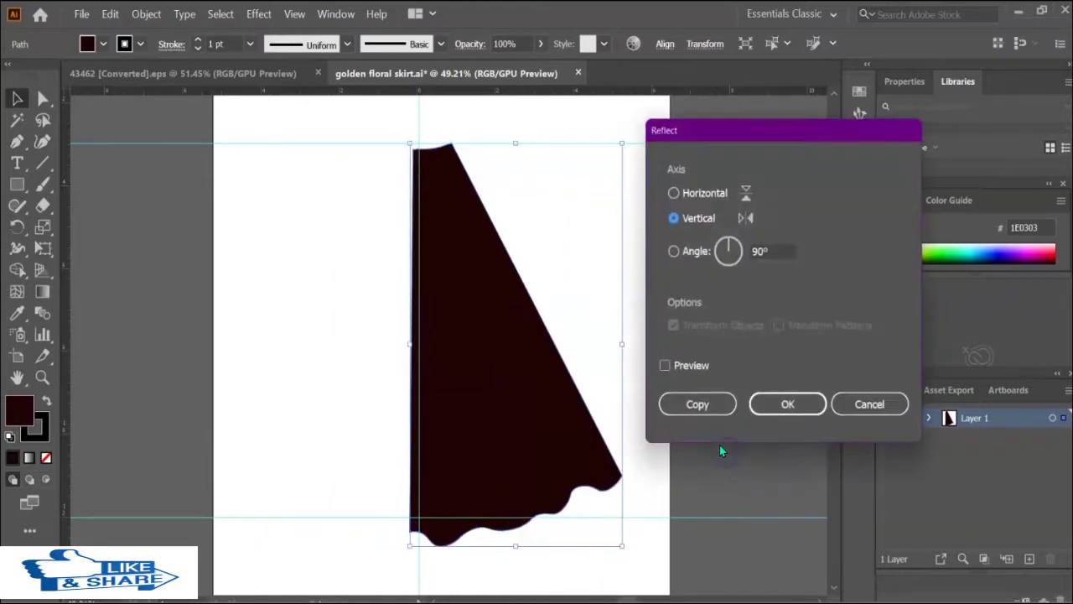
left_click(687, 404)
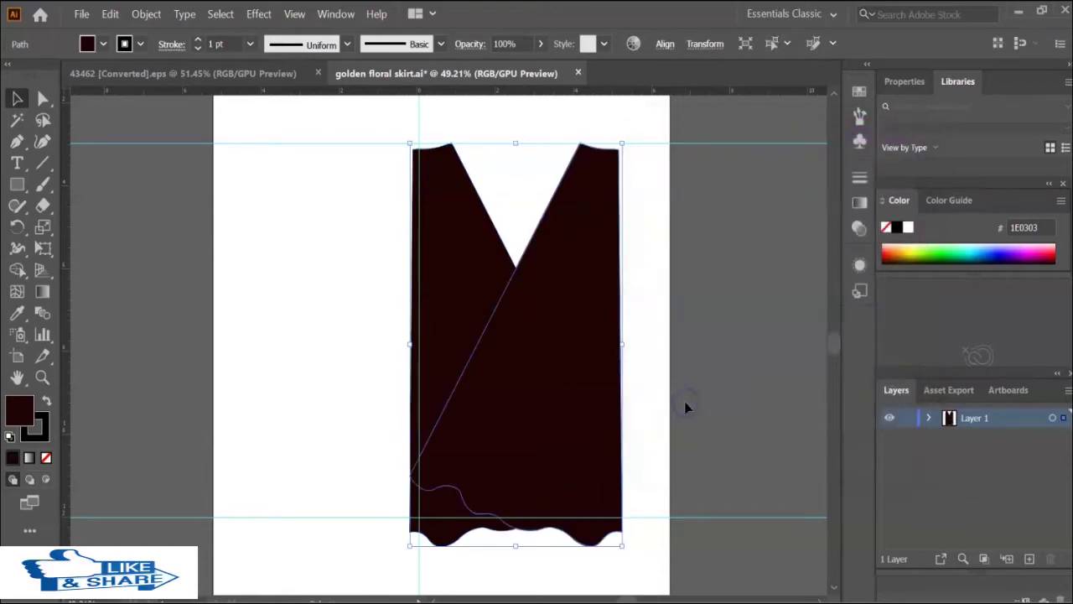
left_click_drag(566, 425, 369, 425)
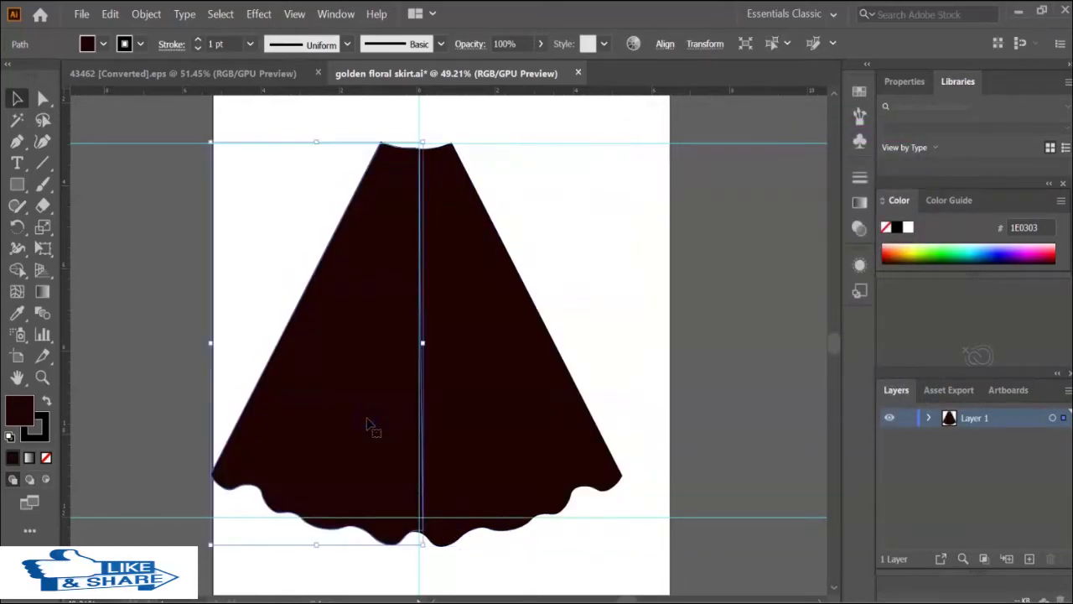
Merge both halves into one skirt with Shape Builder and centre it on the page.
left_click_drag(582, 364, 447, 560)
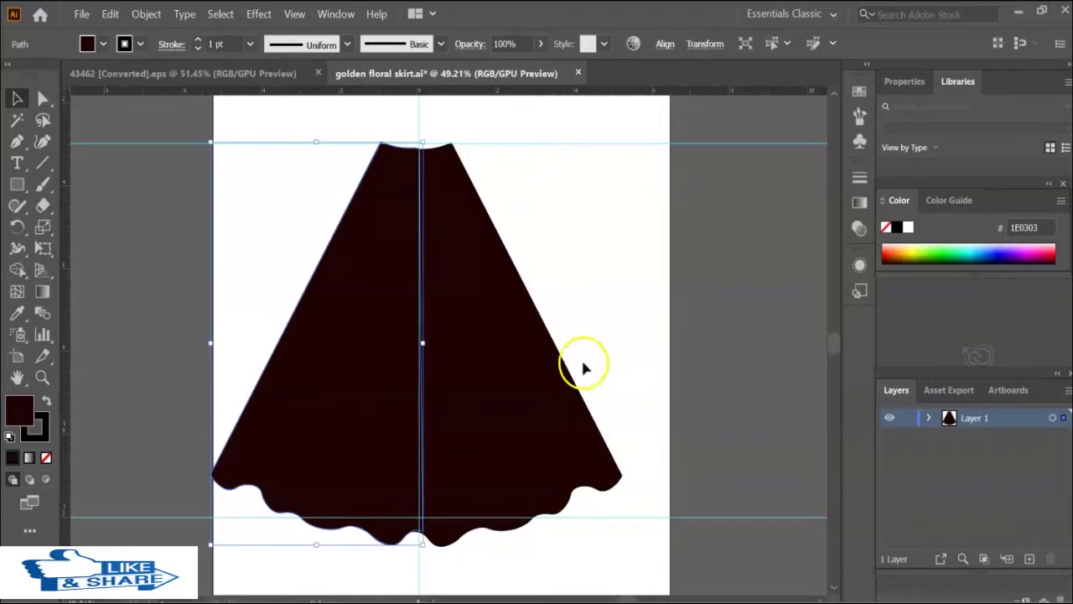
key("shift+m")
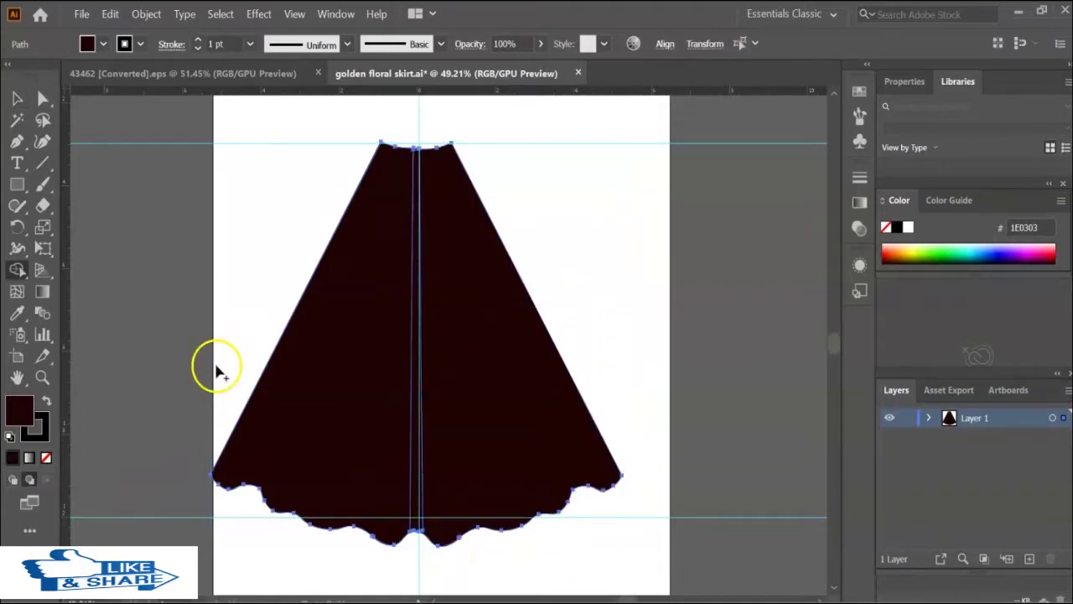
left_click_drag(364, 391, 460, 405)
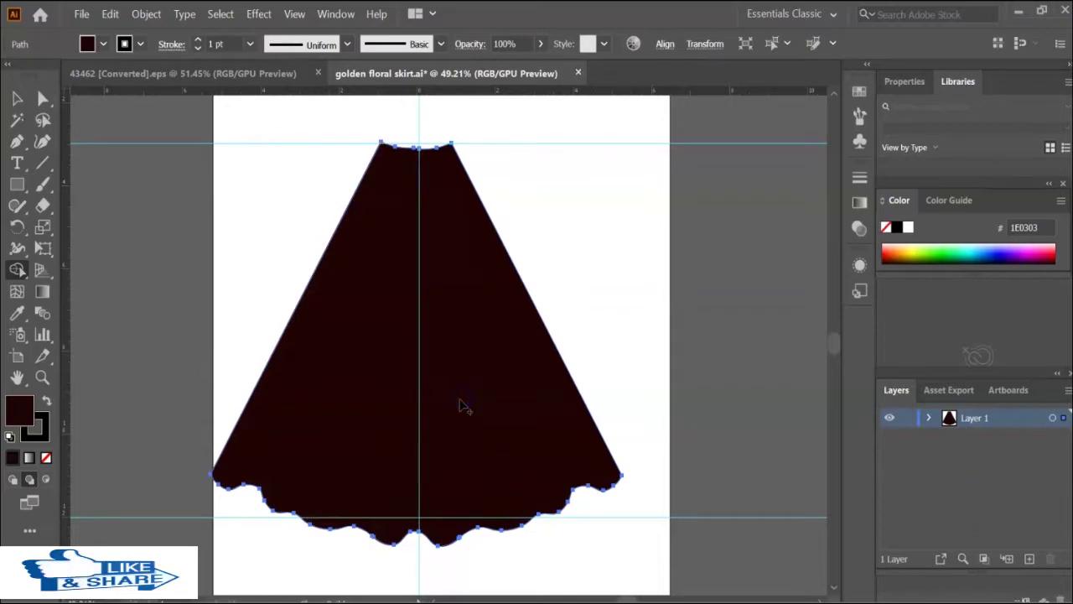
key("v")
left_click(467, 572)
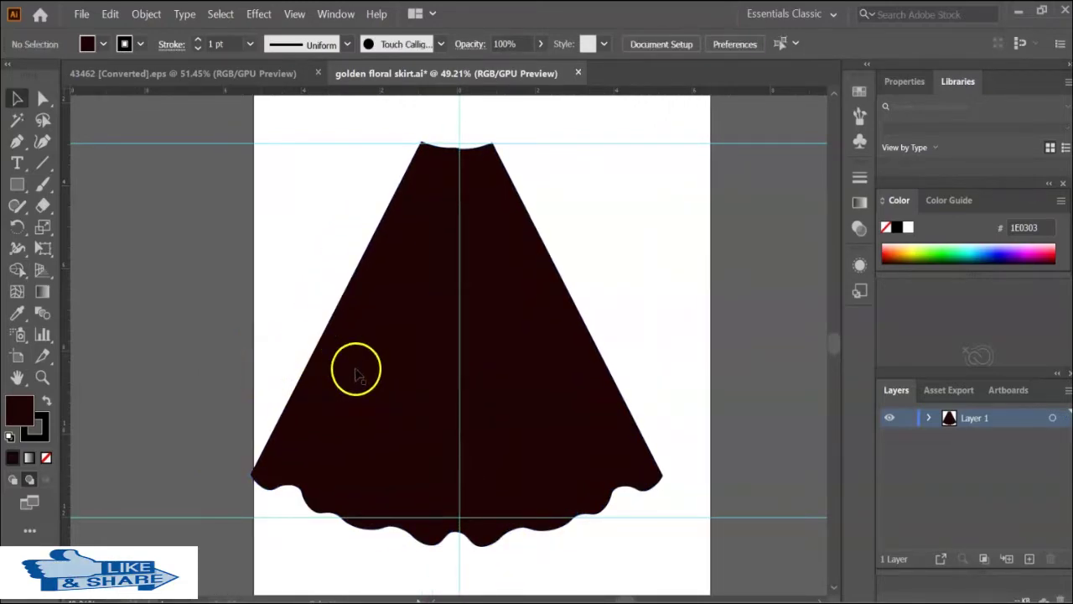
left_click_drag(374, 360, 404, 366)
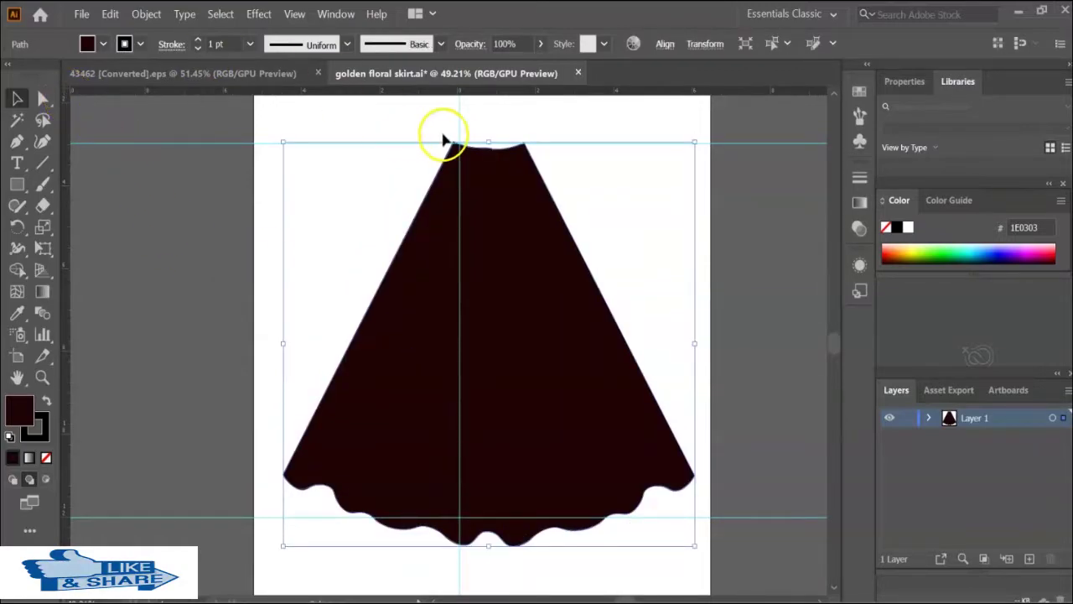
Hide the guides, then bring the gold floral pattern into the skirt file and scale it to cover the skirt.
left_click(340, 14)
mouse_move(294, 14)
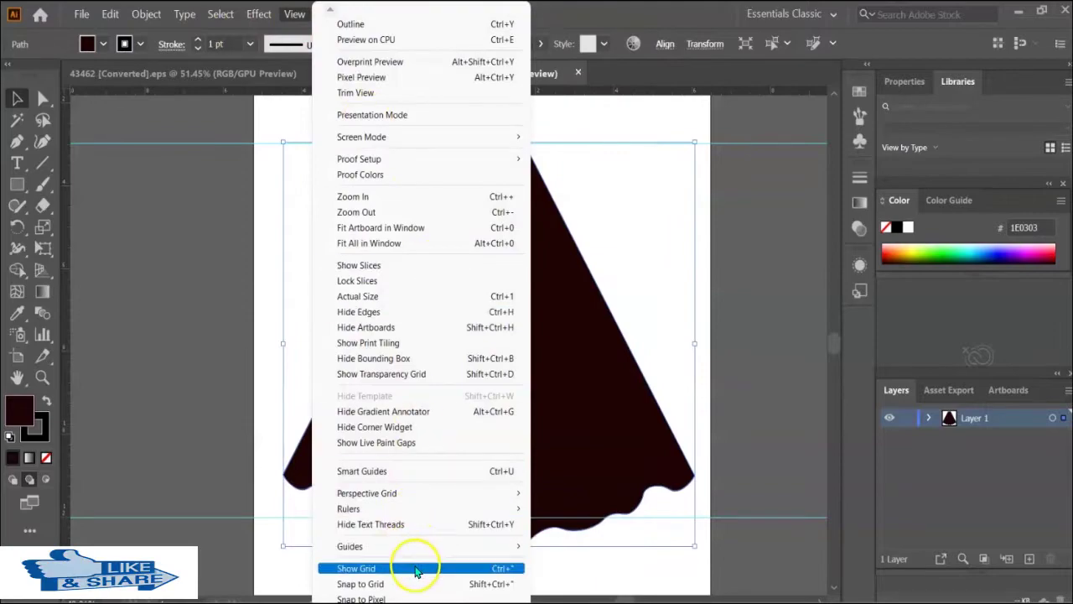
mouse_move(369, 546)
left_click(578, 545)
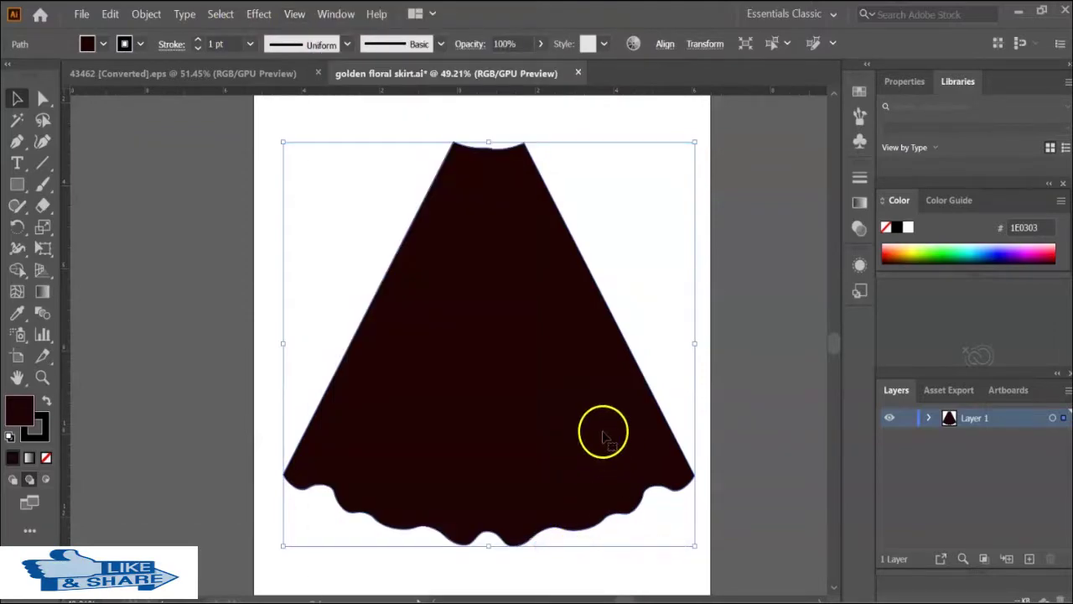
left_click(243, 74)
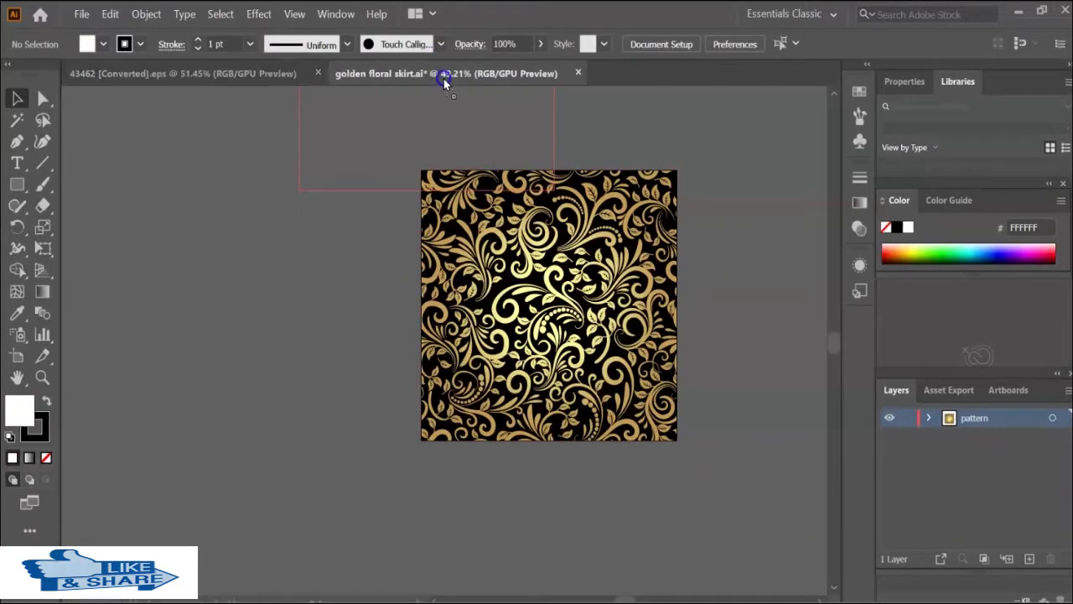
mouse_move(445, 87)
left_mouse_down()
mouse_move(535, 303)
mouse_move(419, 425)
left_mouse_up()
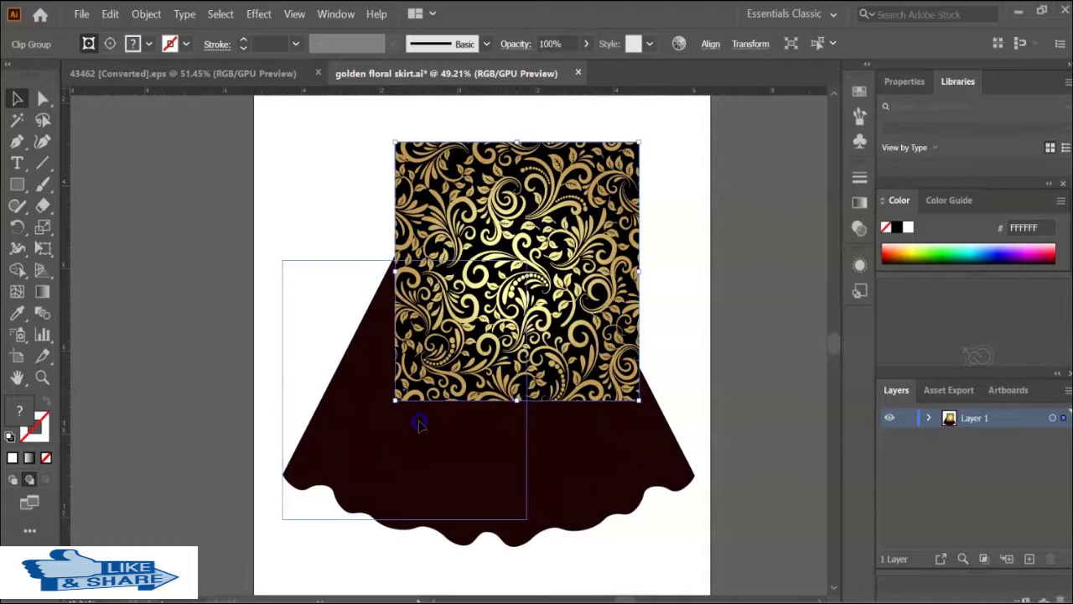
left_click_drag(526, 259, 643, 139)
left_click_drag(643, 518, 701, 547)
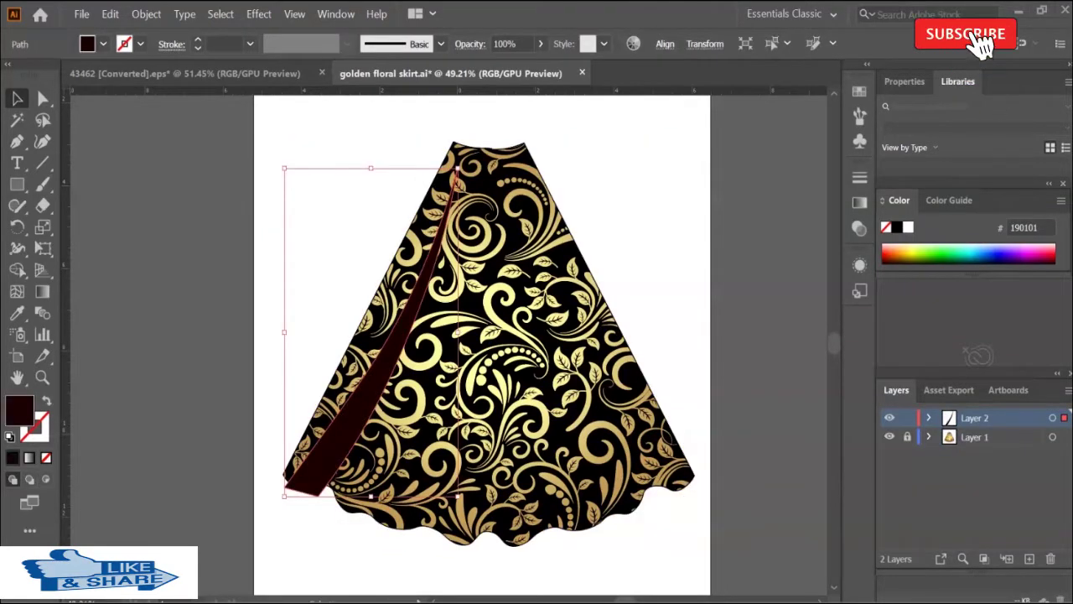
Draw the first dark brown fold strip with the Pen tool, from hem to waist on the left.
left_click(271, 365)
key("shift+b")
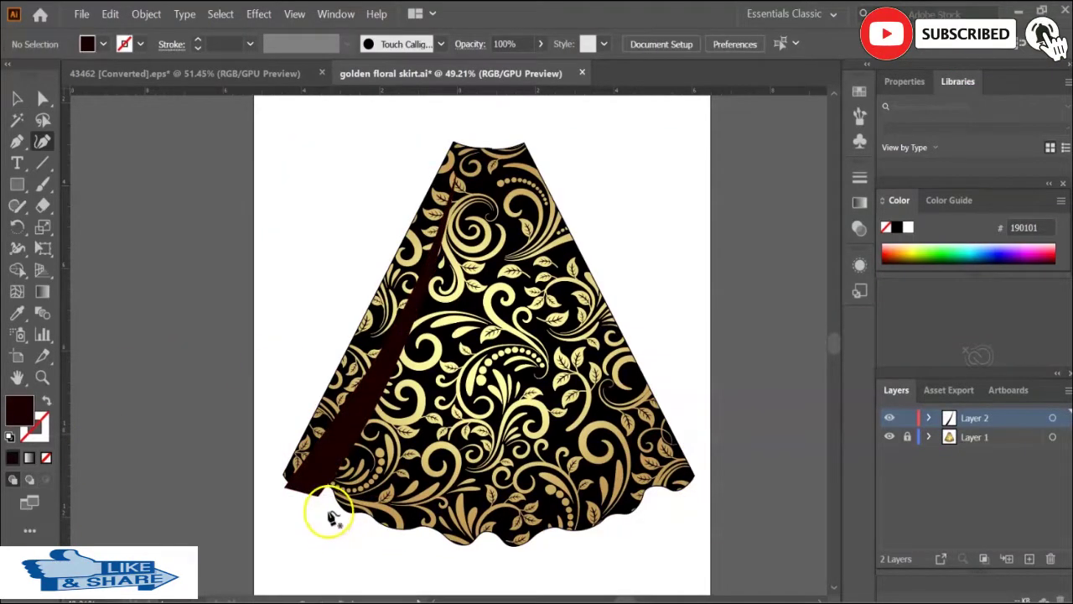
left_click(394, 427)
left_click(419, 367)
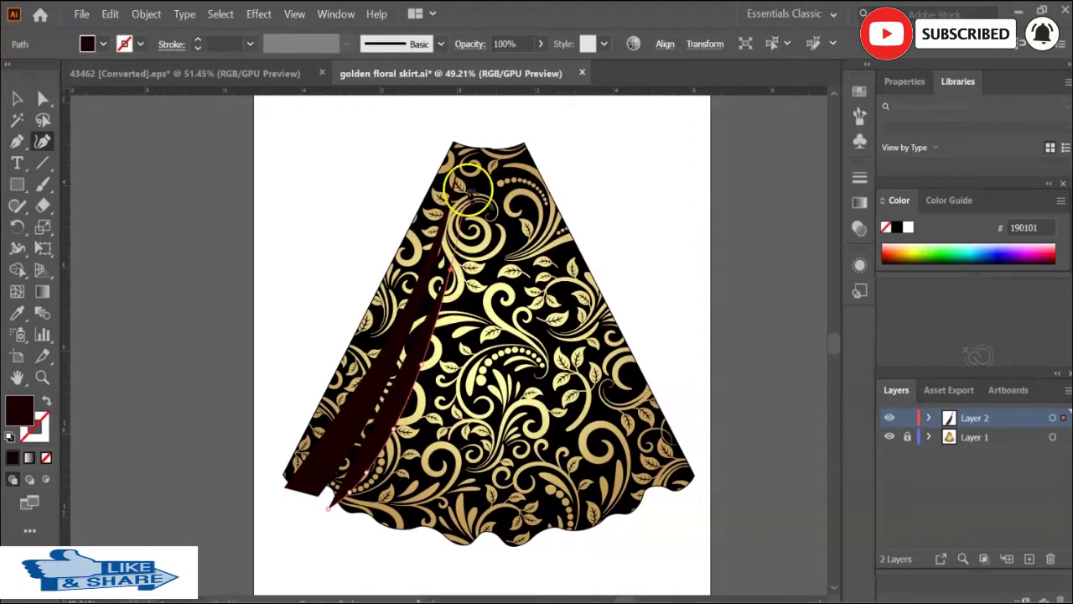
left_click(465, 180)
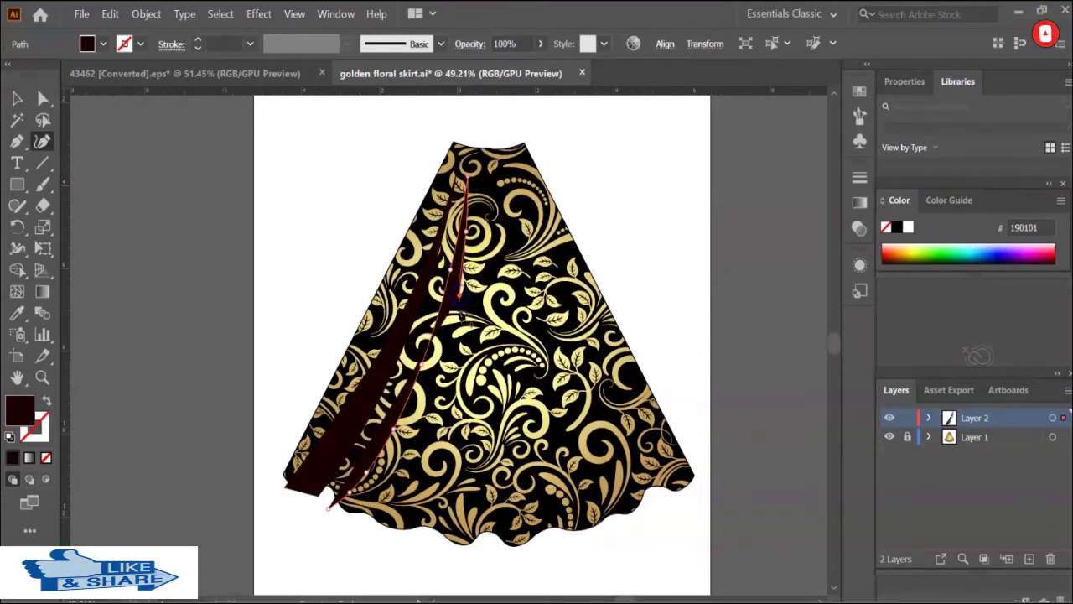
left_click(448, 335)
left_click(432, 419)
left_click(354, 521)
left_click(329, 508)
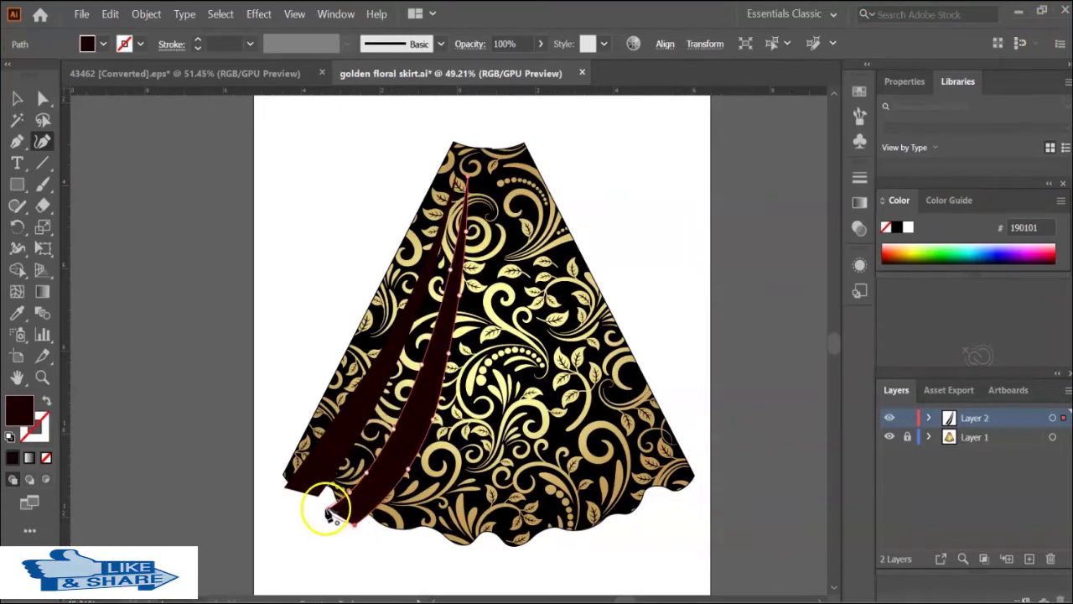
key("Escape")
Draw two more fold strips running from the hem up to the waistband.
left_click(379, 528)
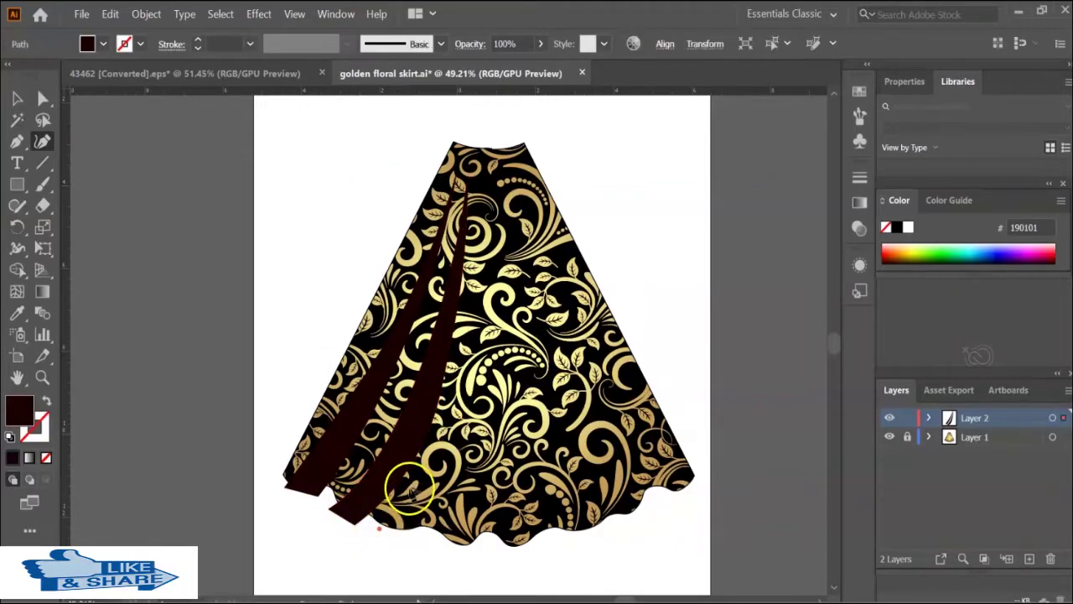
left_click(450, 369)
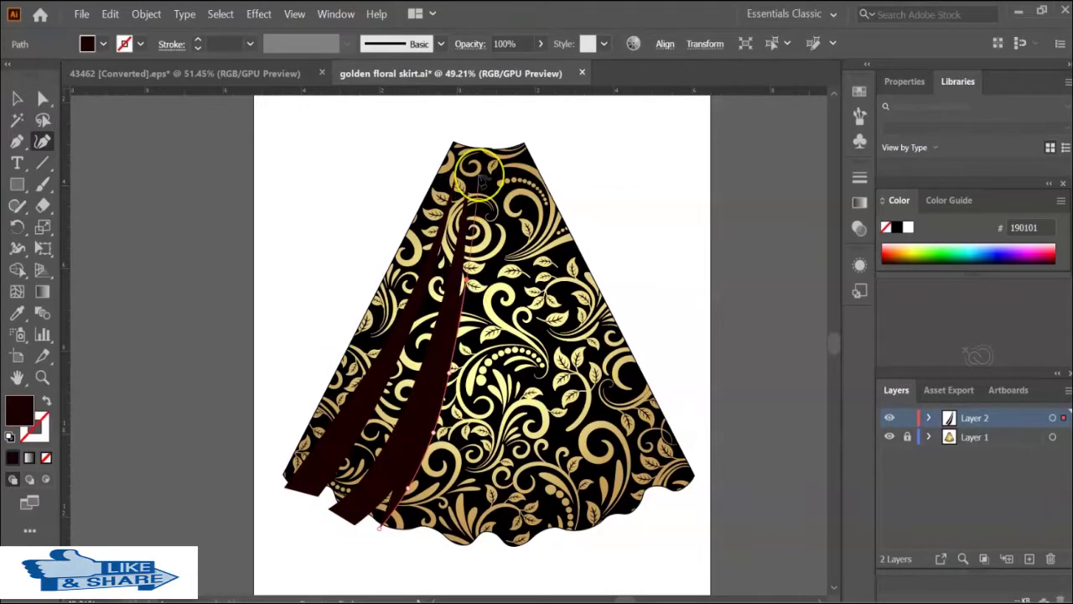
left_click(410, 533)
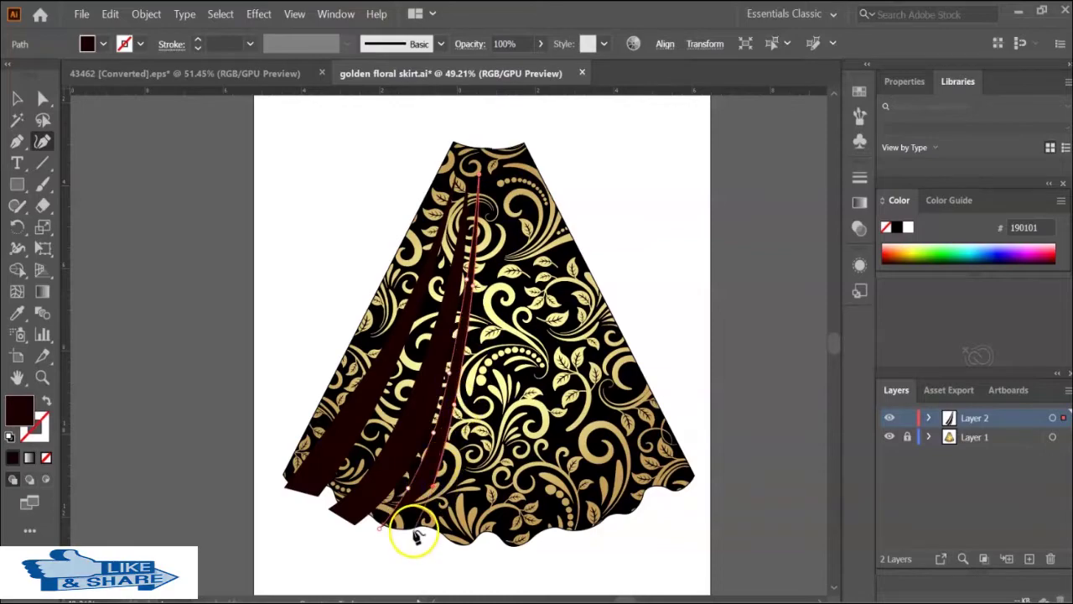
left_click(380, 530)
key("Escape")
left_click_drag(442, 547, 459, 473)
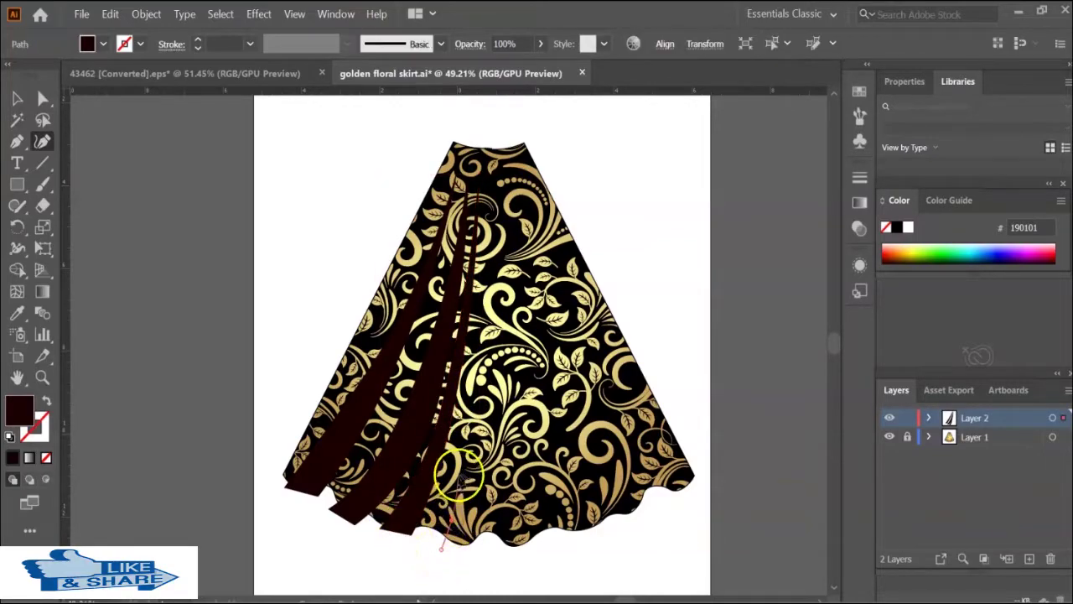
left_click(483, 169)
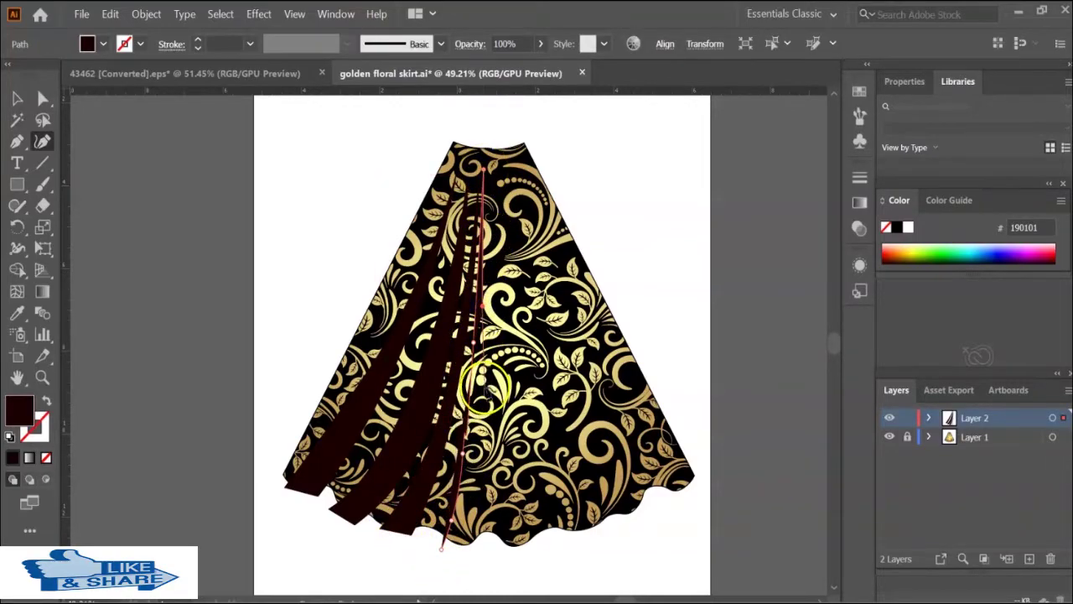
left_click(485, 542)
left_click(442, 546)
key("Escape")
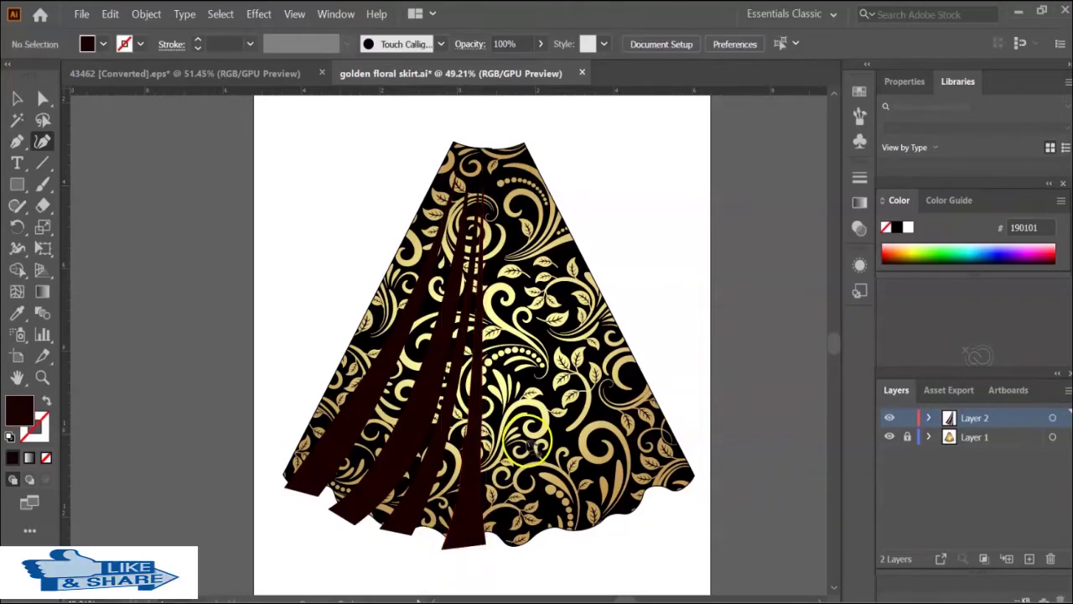
Add a curved fold and another fold strip across the middle of the skirt.
left_click_drag(500, 553, 500, 440)
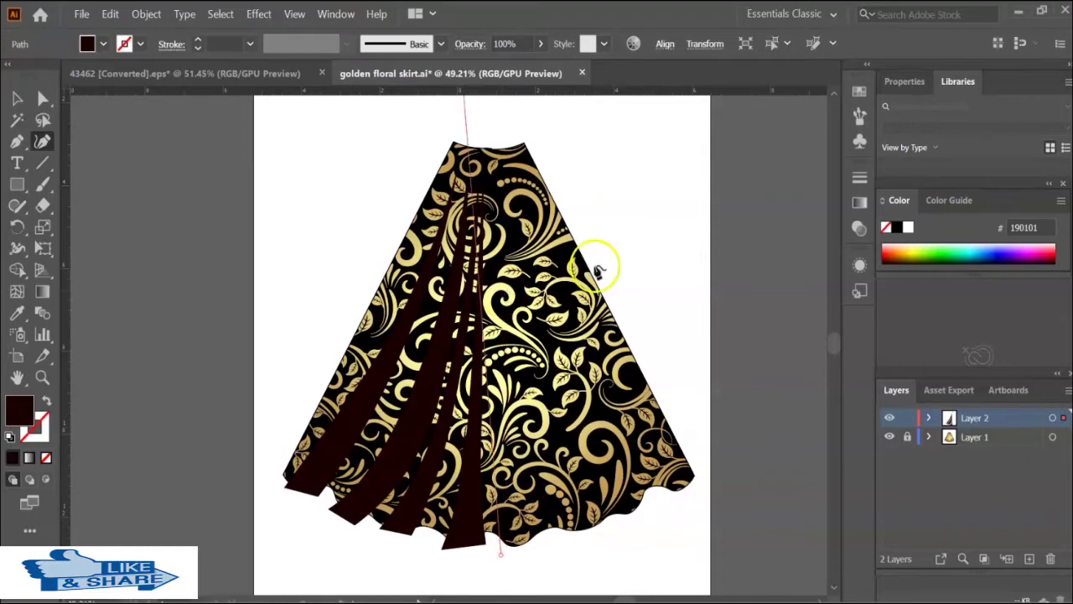
left_click_drag(497, 427, 508, 417)
left_click(492, 174)
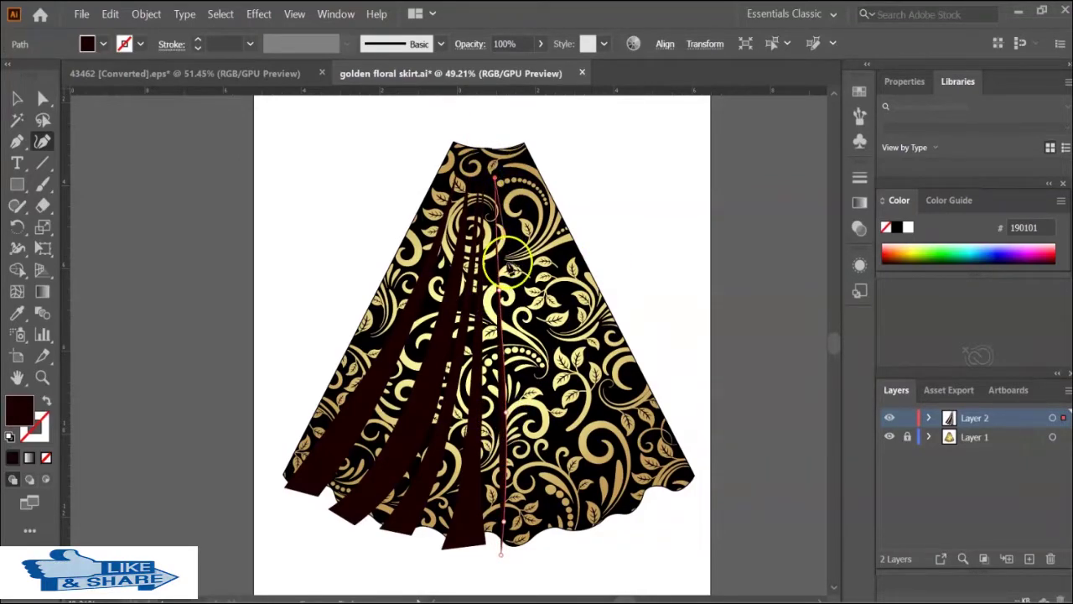
left_click(540, 522)
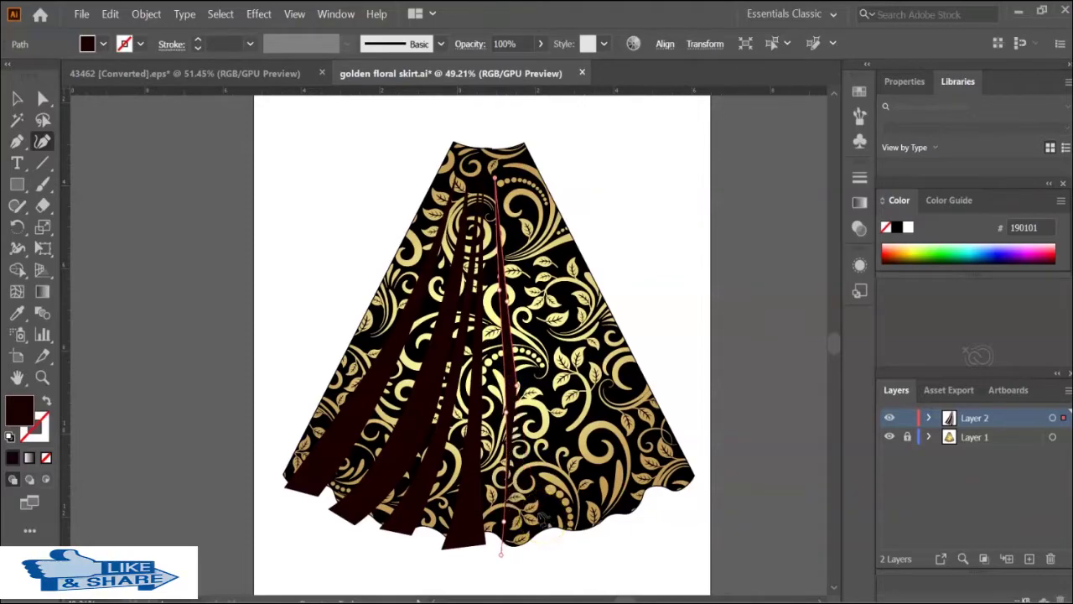
left_click(521, 417)
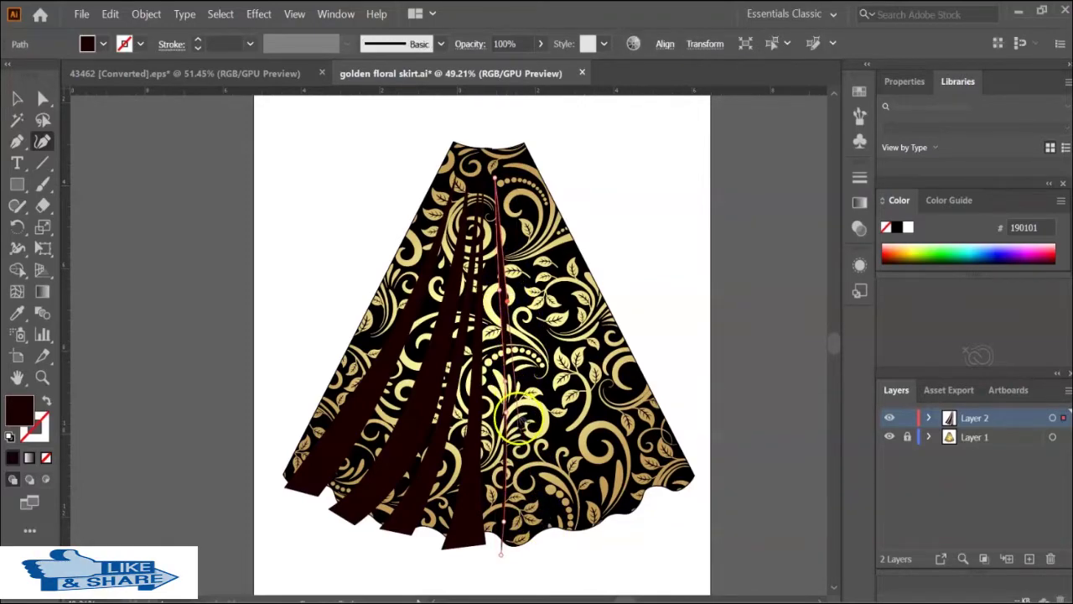
left_click(499, 553)
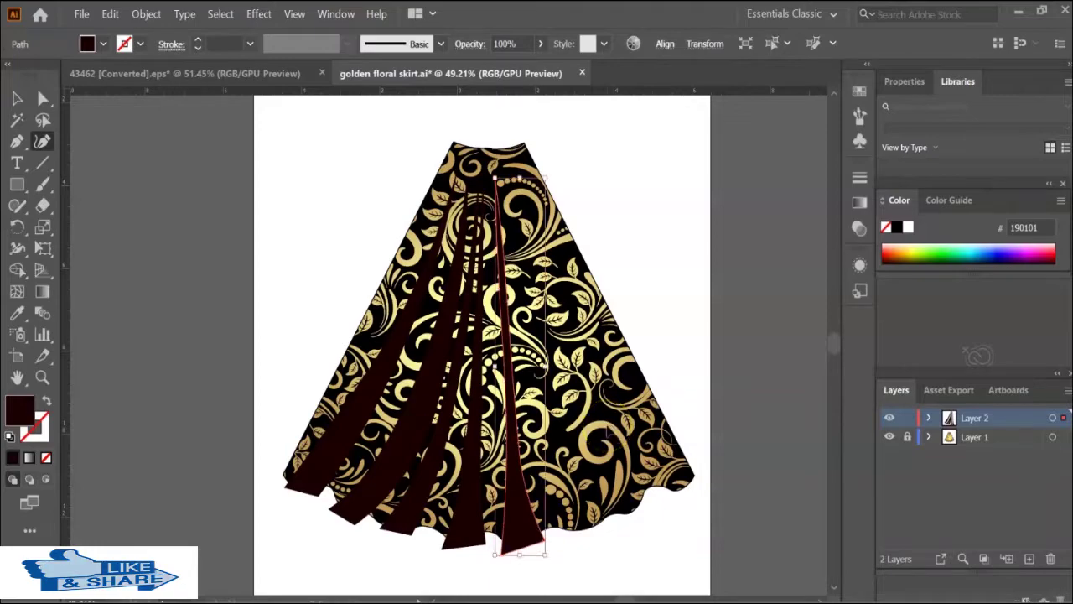
left_click(566, 551, "ctrl")
left_click(570, 543)
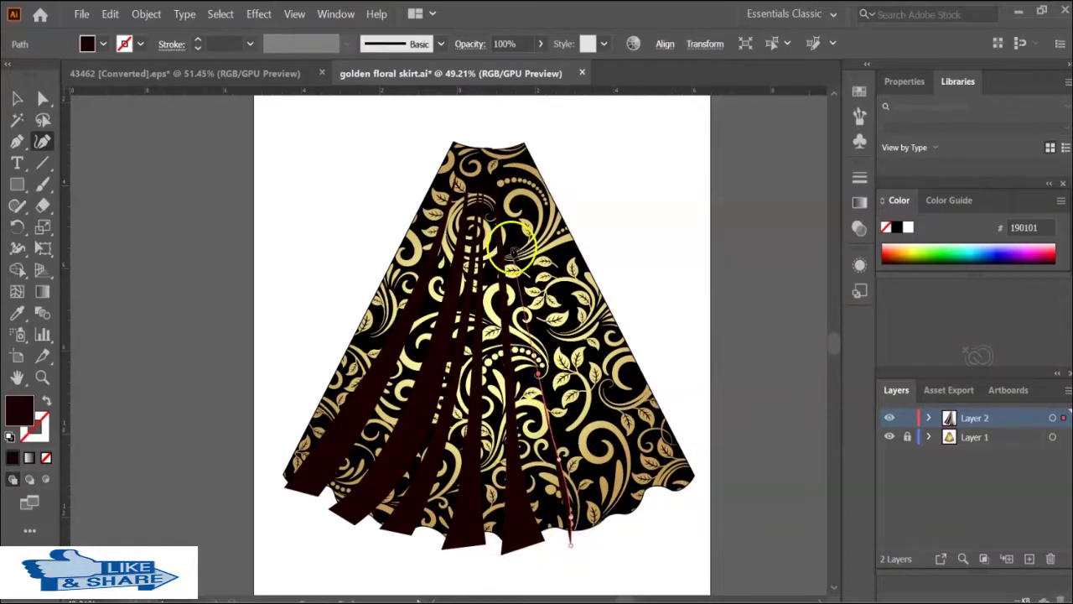
left_click(496, 168)
left_click(555, 373)
left_click(616, 536)
left_click(570, 543)
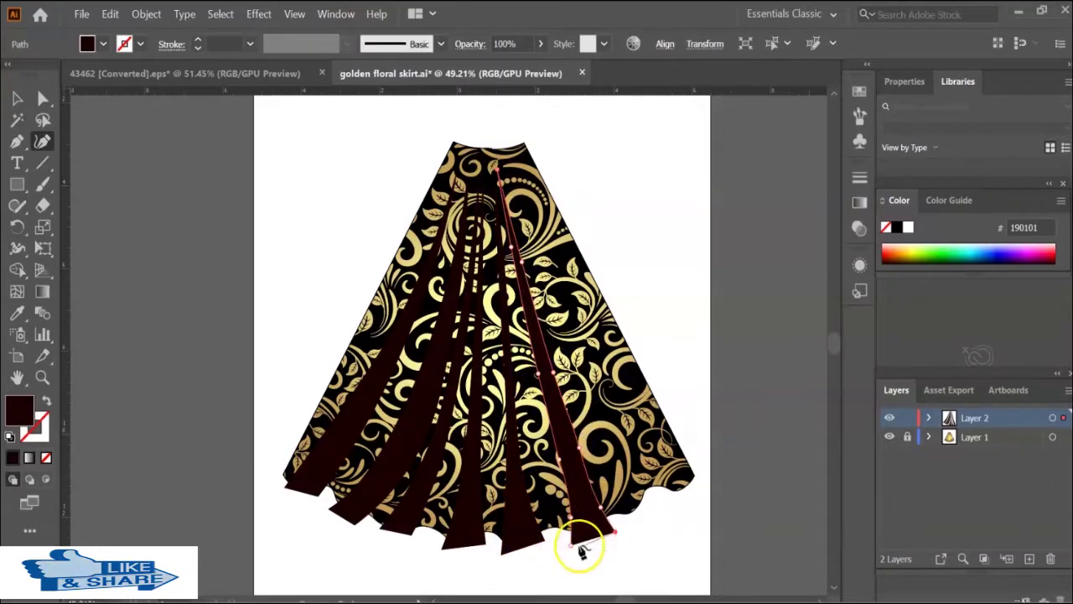
left_click(668, 476, "ctrl")
Draw the final two folds along the right side and adjust an anchor on the last one.
left_click(625, 521)
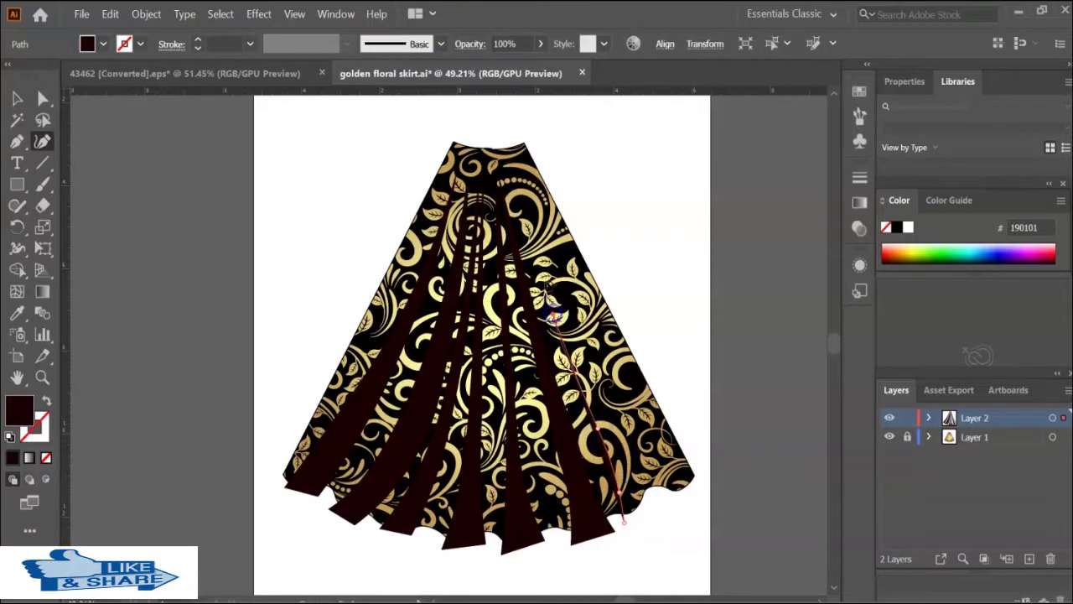
left_click(510, 181)
left_click(596, 390)
left_click(651, 505)
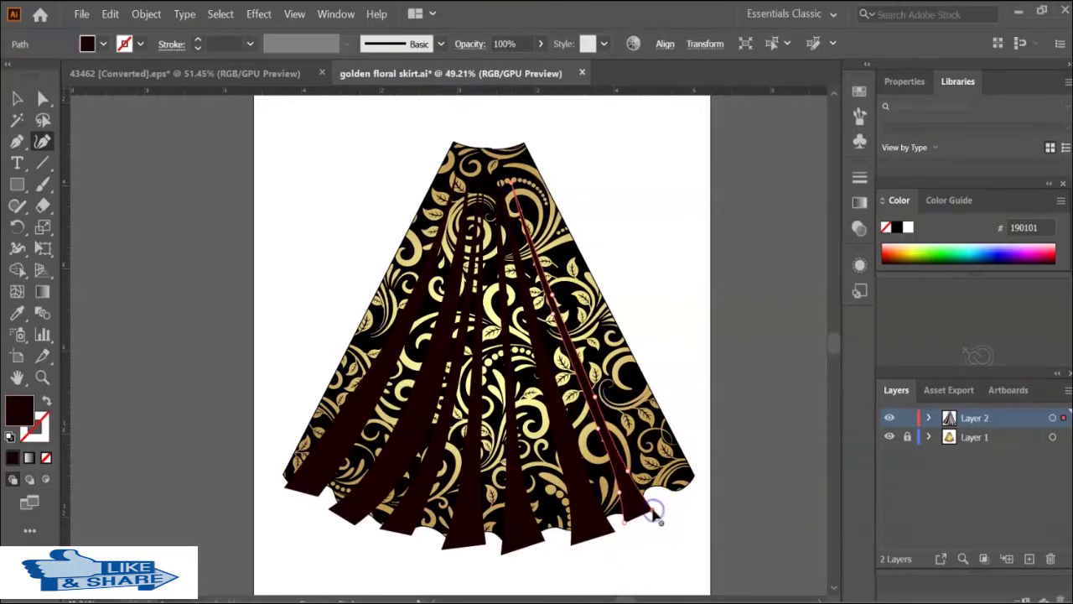
left_click(624, 522)
left_click(676, 503, "ctrl")
left_click(671, 495)
left_click(519, 180)
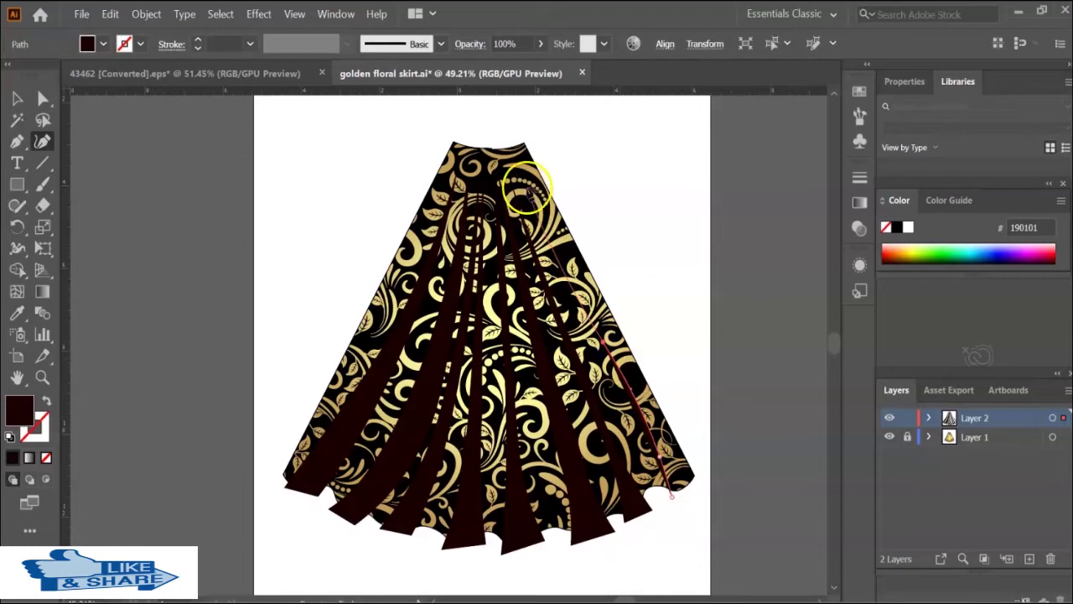
left_click_drag(695, 483, 534, 177)
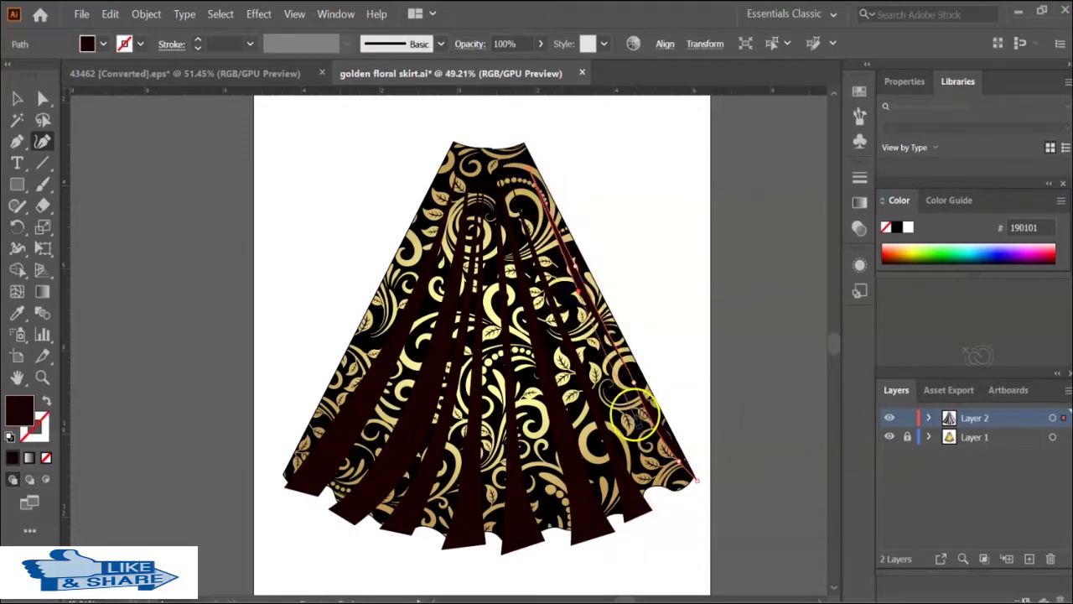
left_click(675, 503)
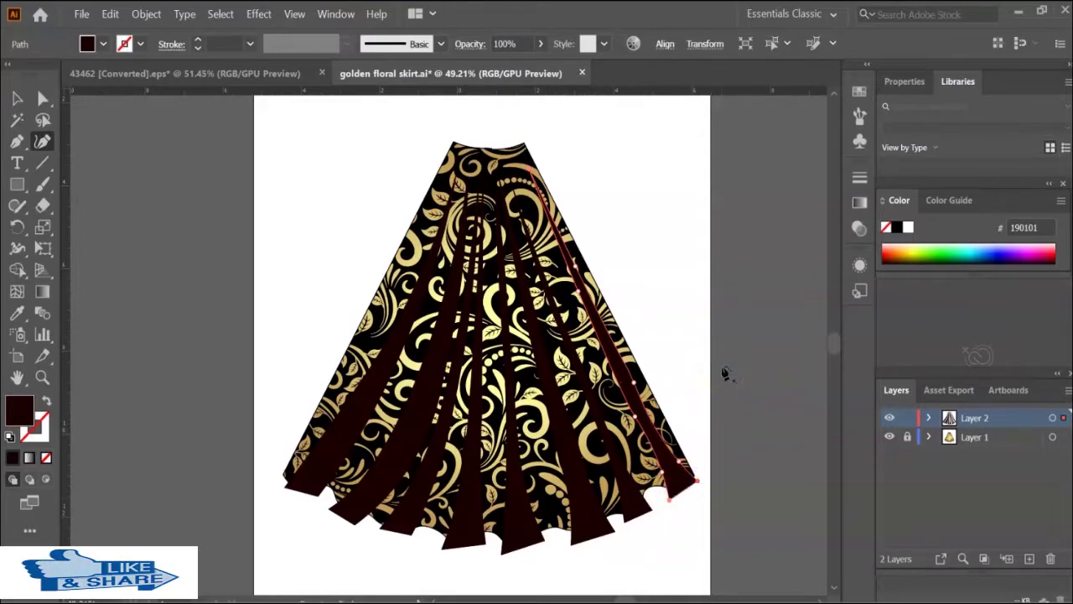
key("a")
left_click(645, 401)
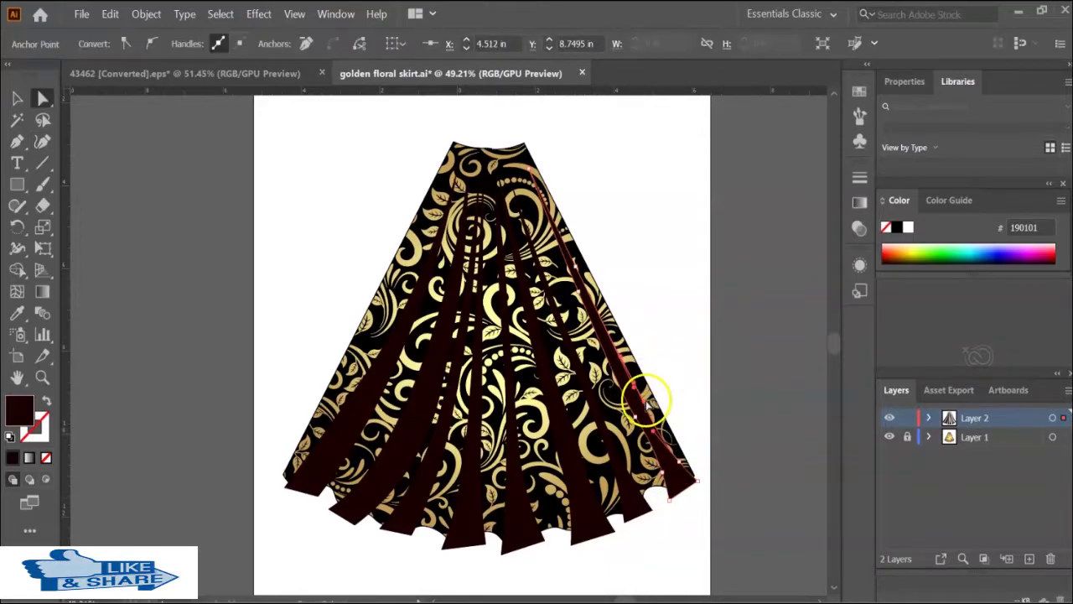
left_click(687, 378)
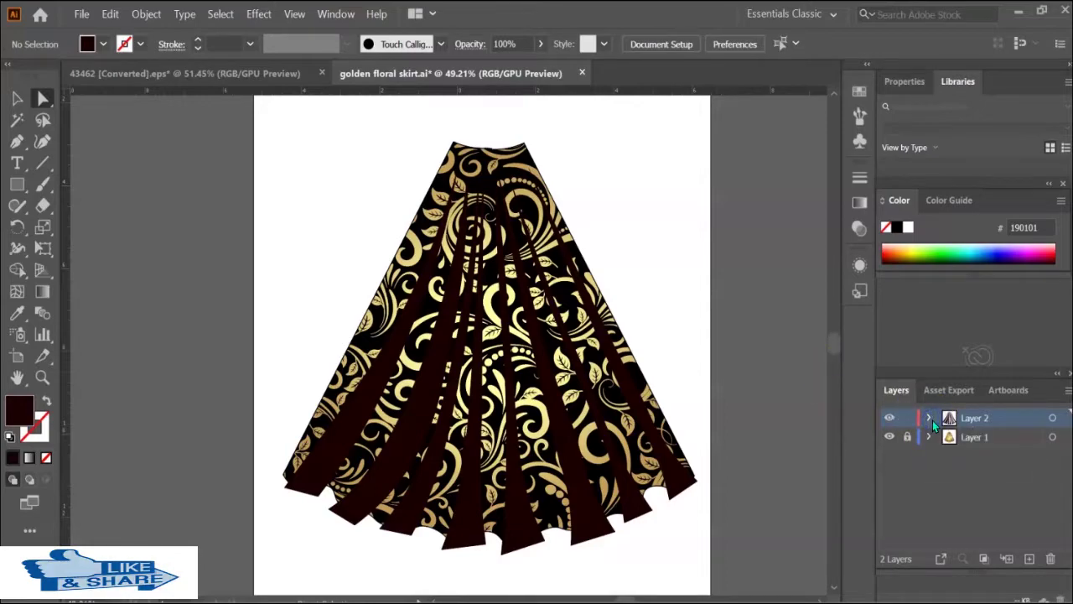
Lock the folds layer, add a new layer, and make Layer 2 with the folds active.
left_click(907, 417)
left_click(1029, 566)
left_click_drag(994, 373, 1003, 398)
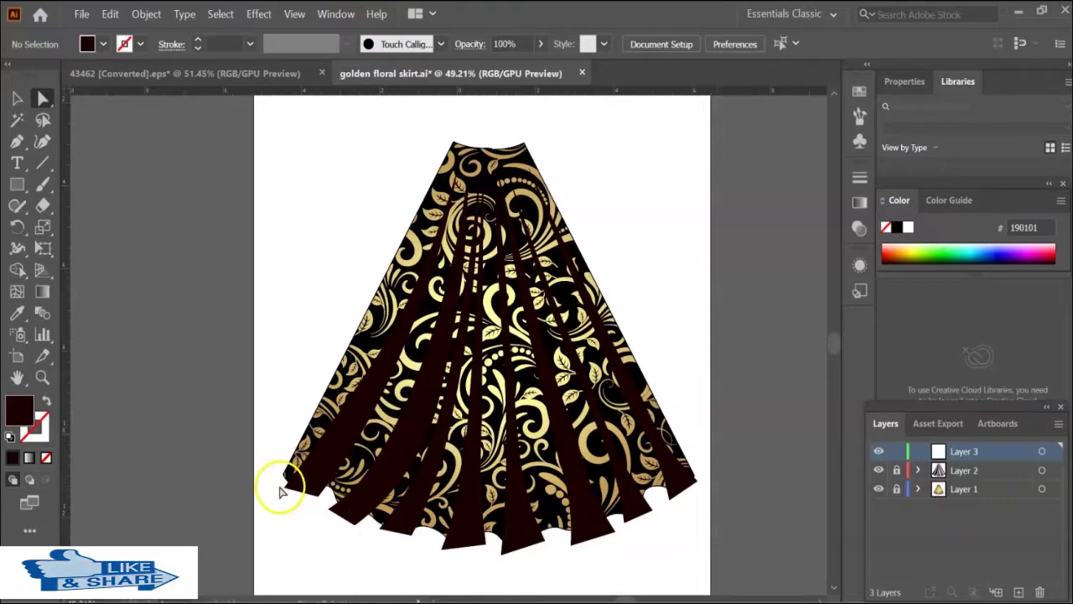
left_click(897, 472)
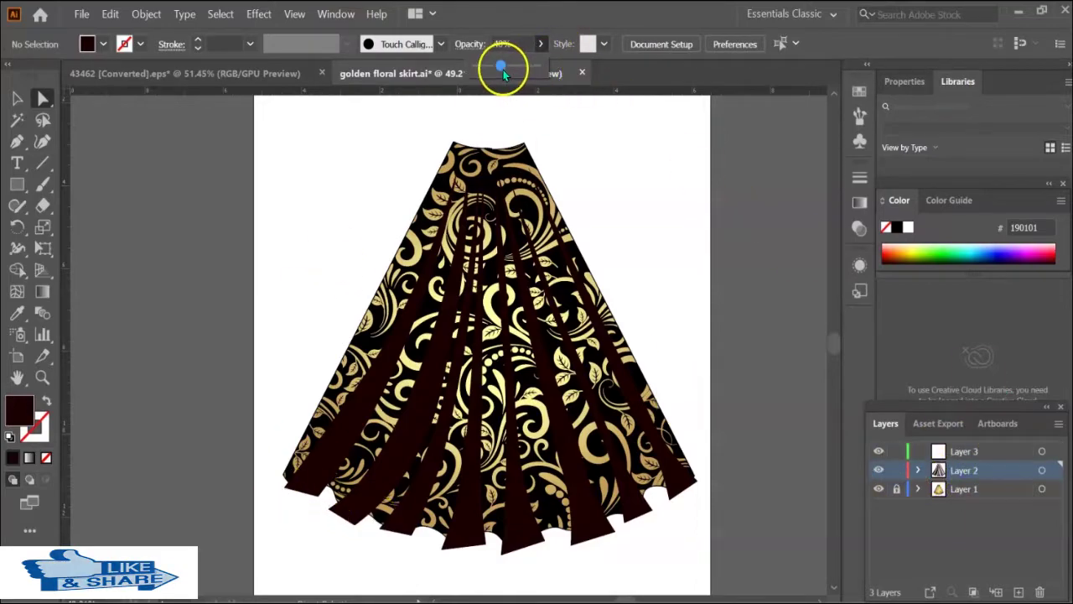
left_click_drag(500, 67, 503, 67)
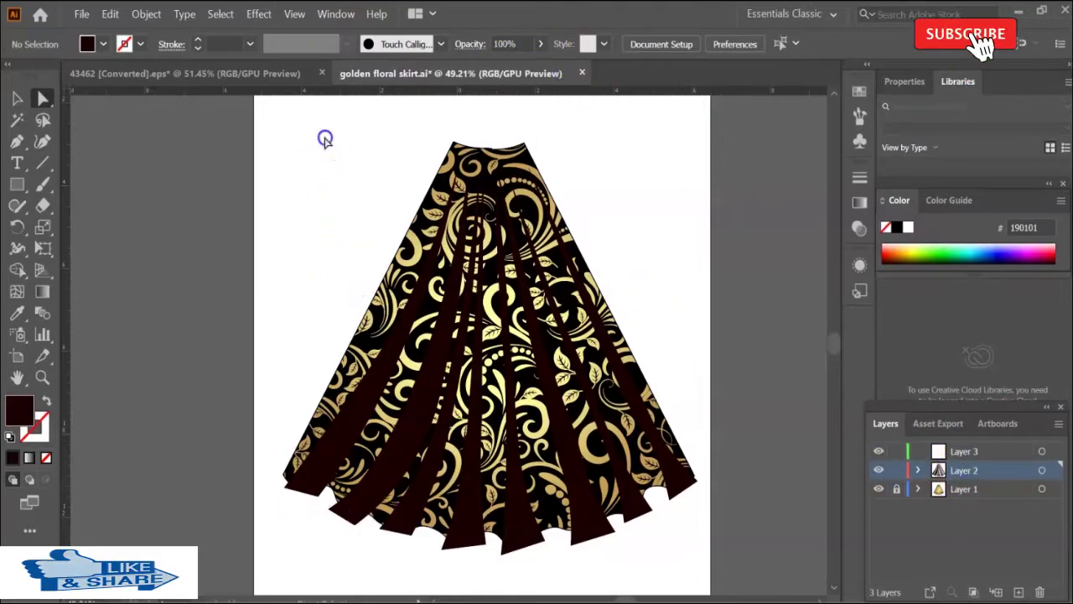
Set the dark pleat stripes to 77% opacity.
left_click(355, 404)
key("v")
left_click(438, 158)
left_click(541, 44)
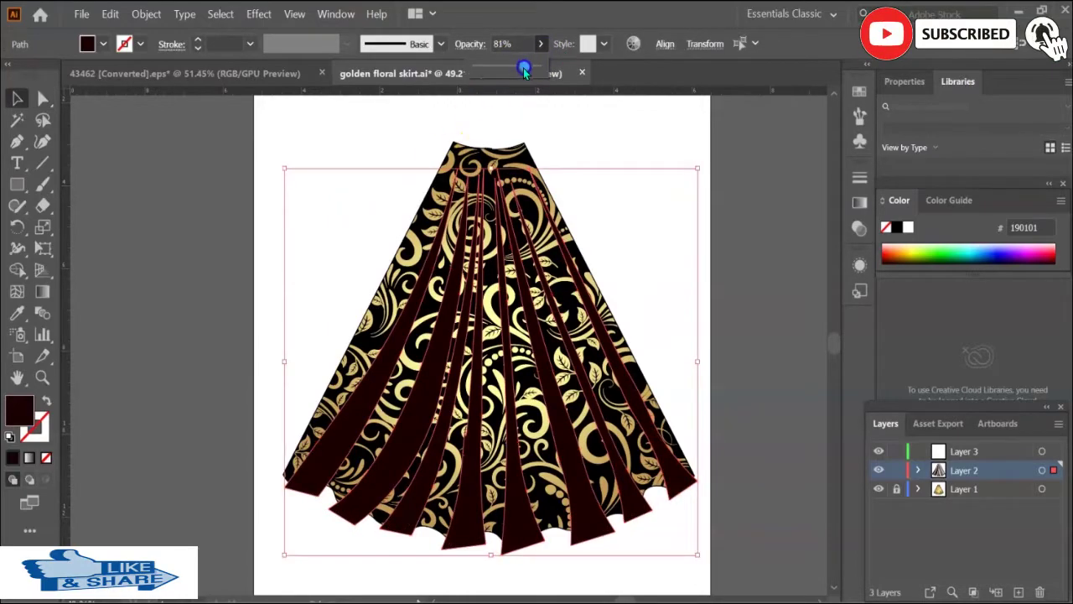
left_click_drag(539, 67, 520, 74)
left_click(542, 45)
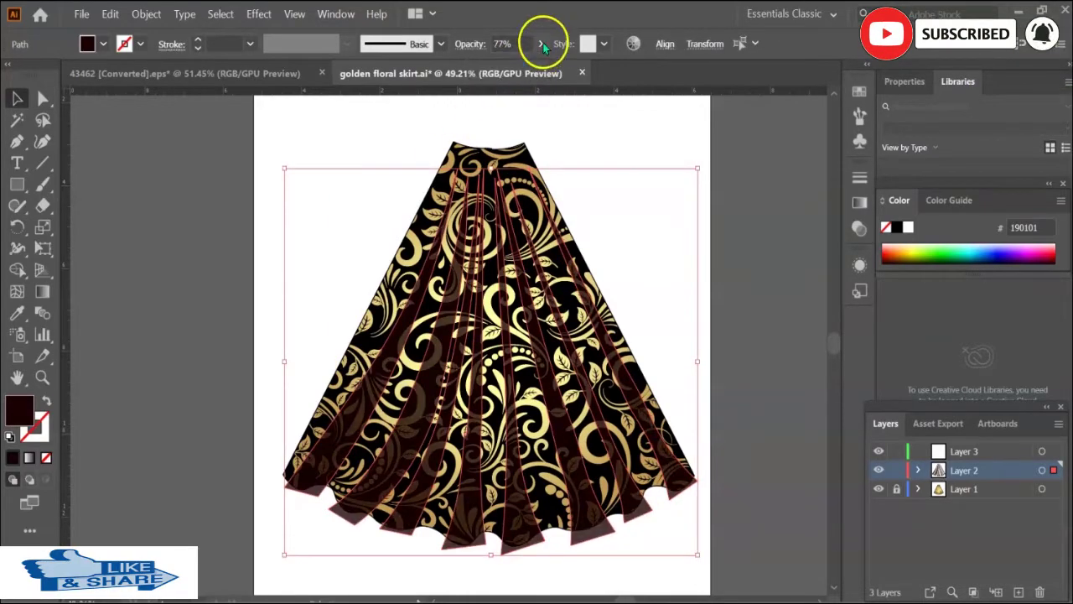
left_click(594, 124)
Delete the translucent stripes, leaving the floral skirt clip group selected.
left_click(330, 313)
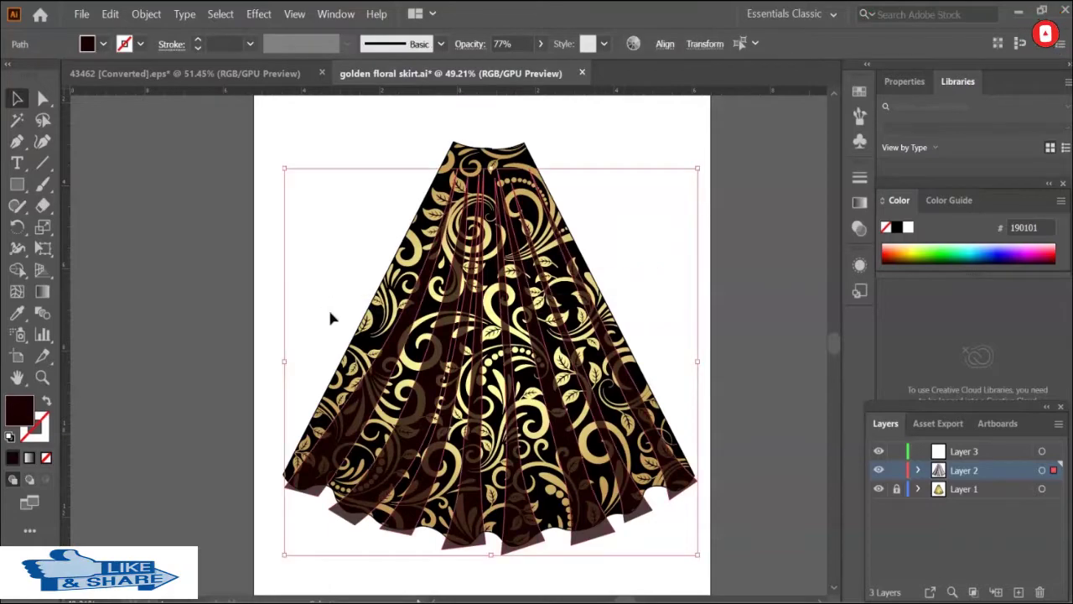
key("Delete")
left_click(348, 345)
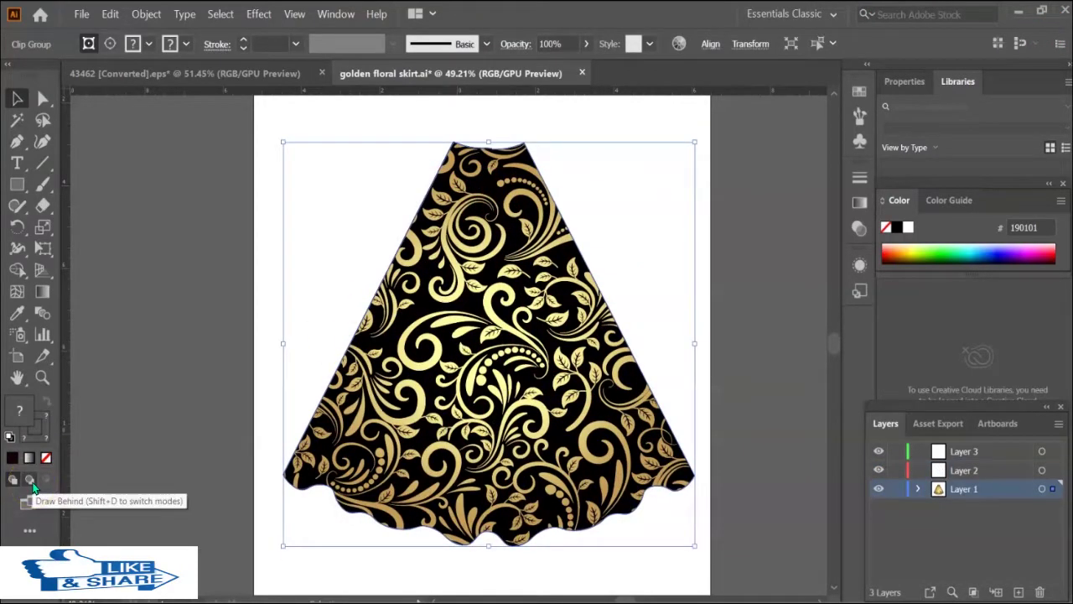
Set drawing to Draw Behind, lock Layer 1, and add a new layer above it.
left_click(31, 479)
left_click(918, 488)
left_click(777, 378)
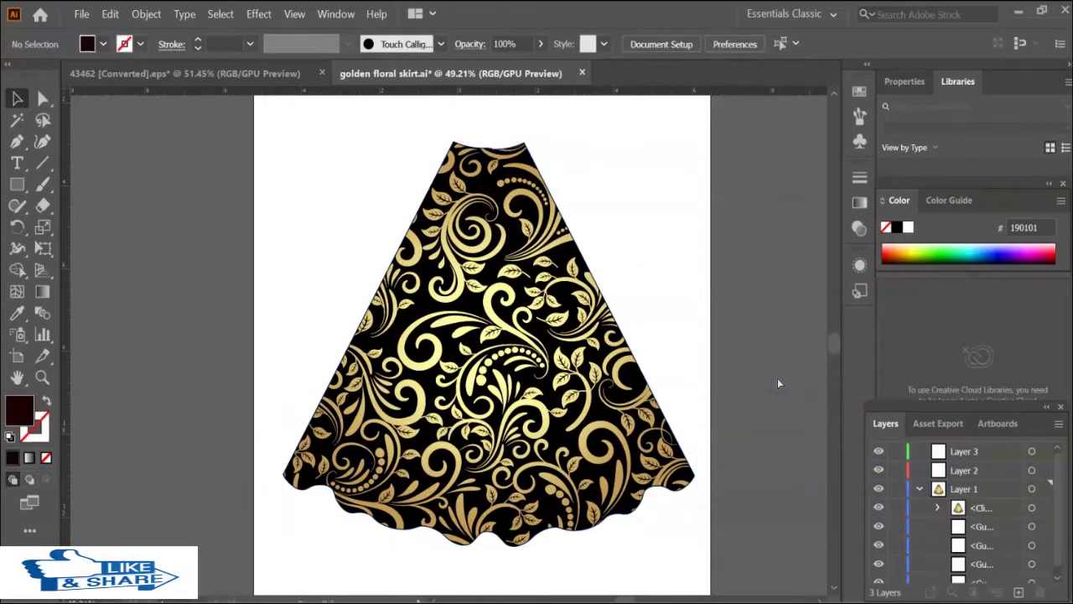
left_click(896, 488)
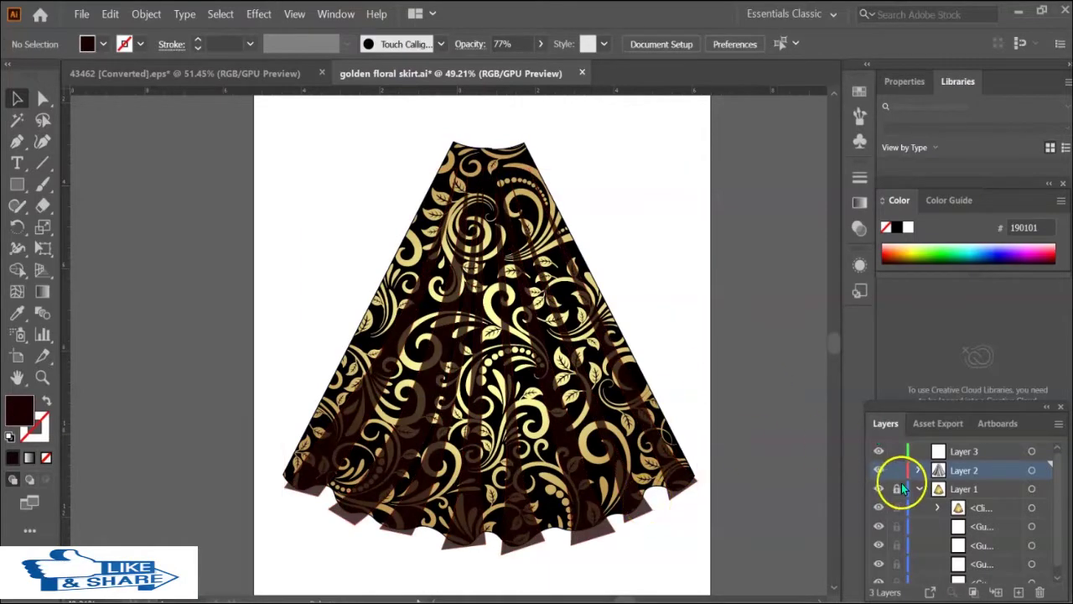
scroll(919, 489, "down", 1)
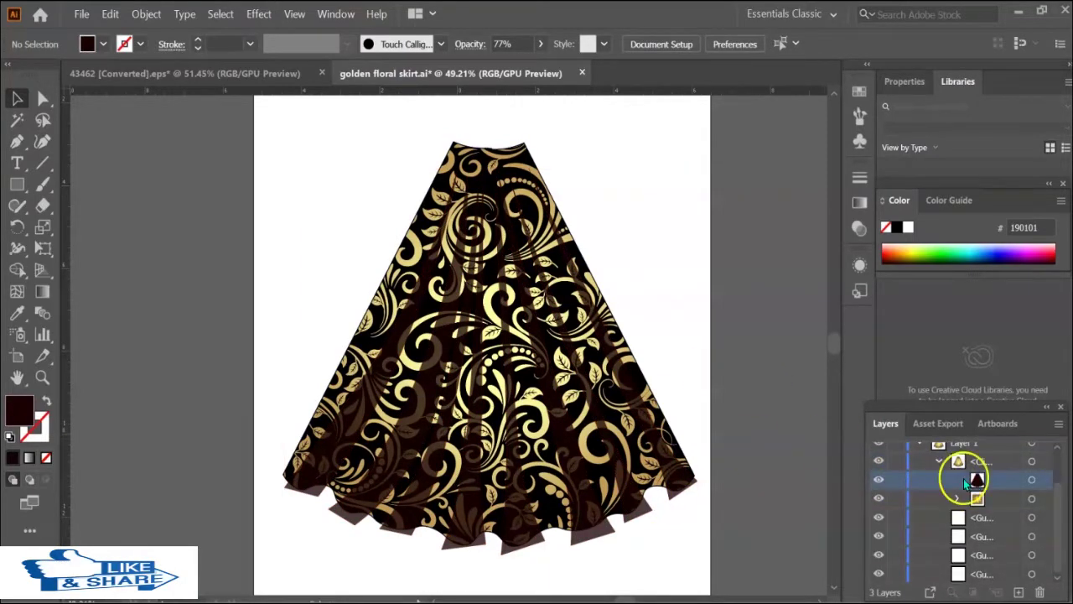
left_click(919, 479)
left_click(896, 489)
left_click(1020, 594)
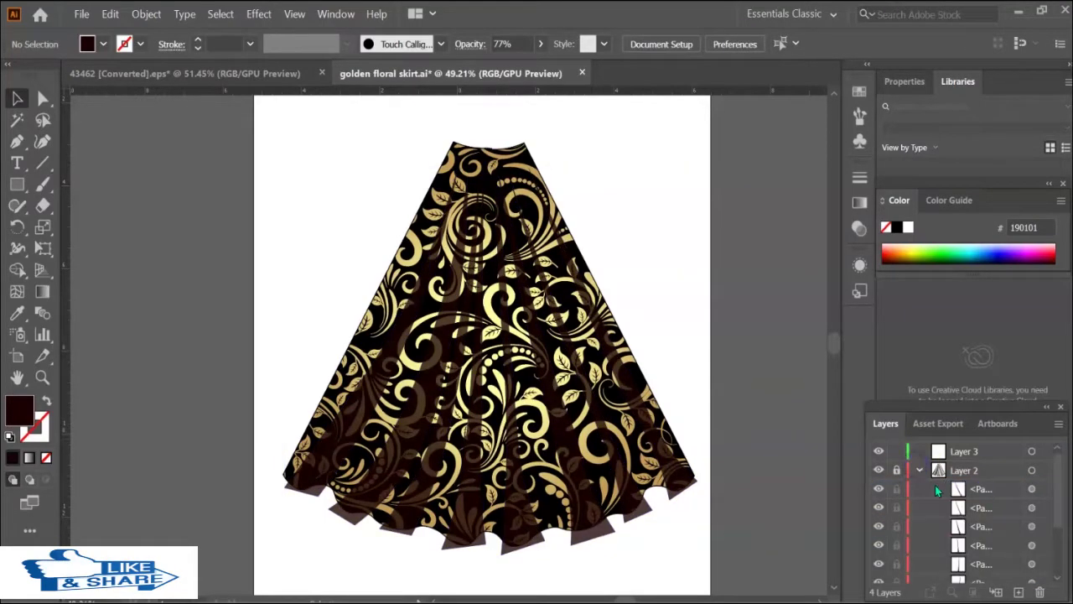
Move the skirt outline from the clip group into Layer 4 and set its fill to None.
left_click(926, 510)
left_click(938, 526)
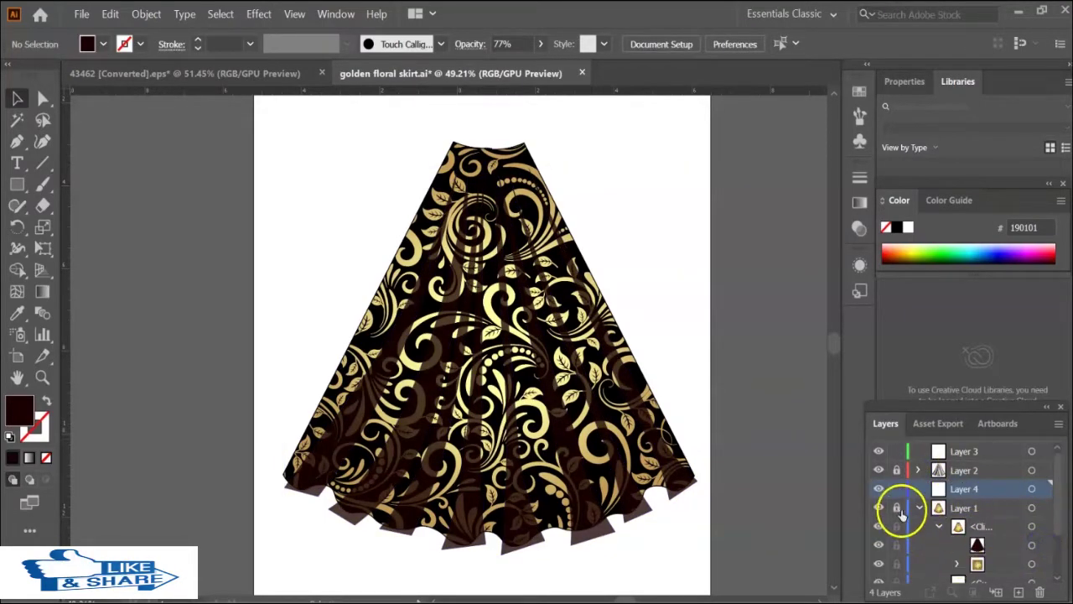
left_click_drag(942, 527, 958, 487)
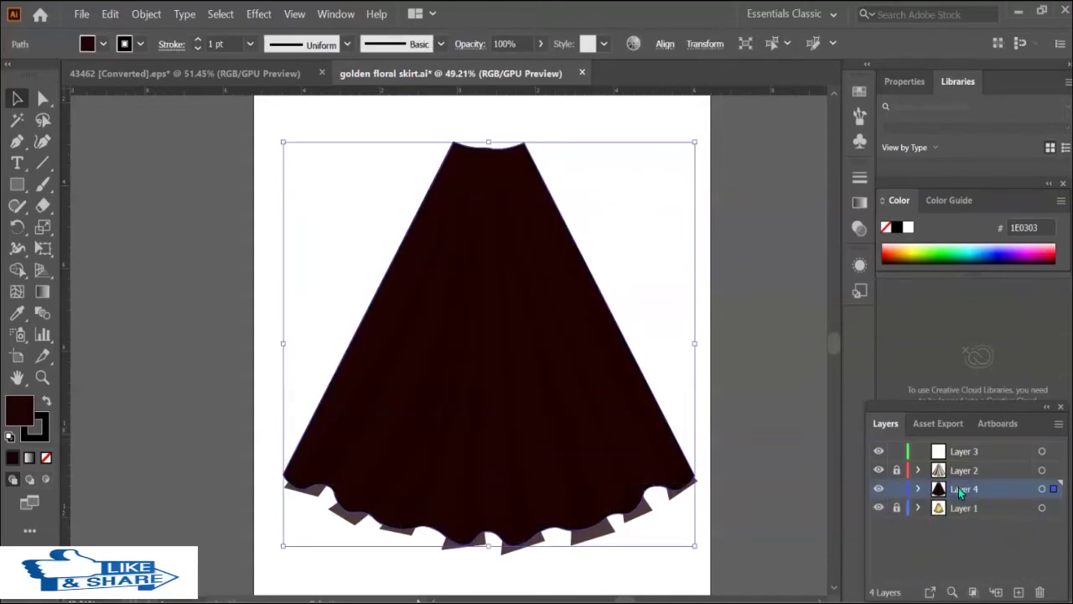
left_click(46, 456)
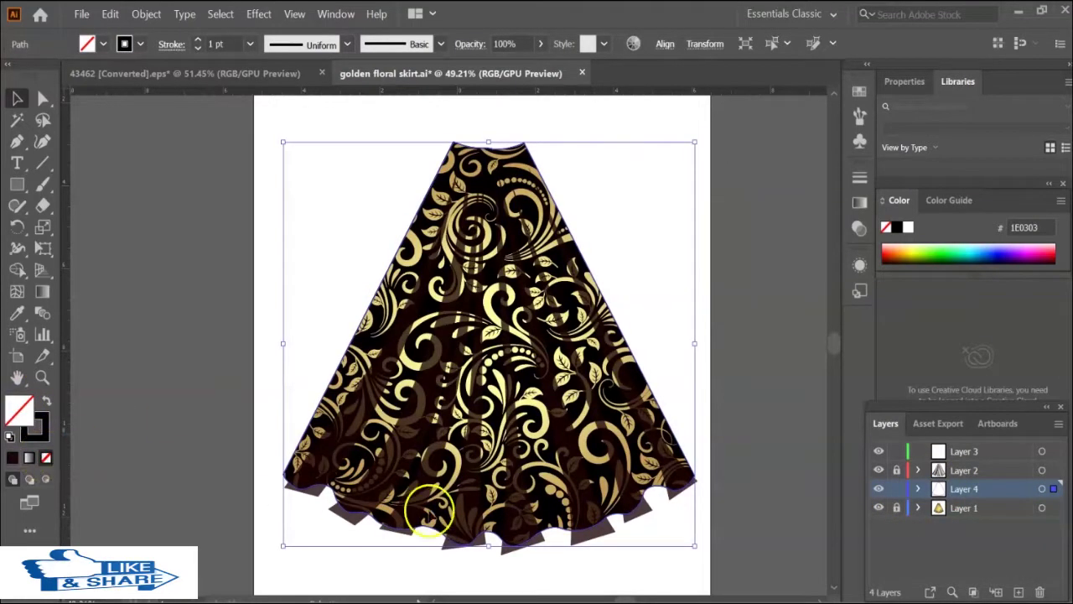
Select Layer 4's contents, then delete Layer 3.
left_click(938, 469)
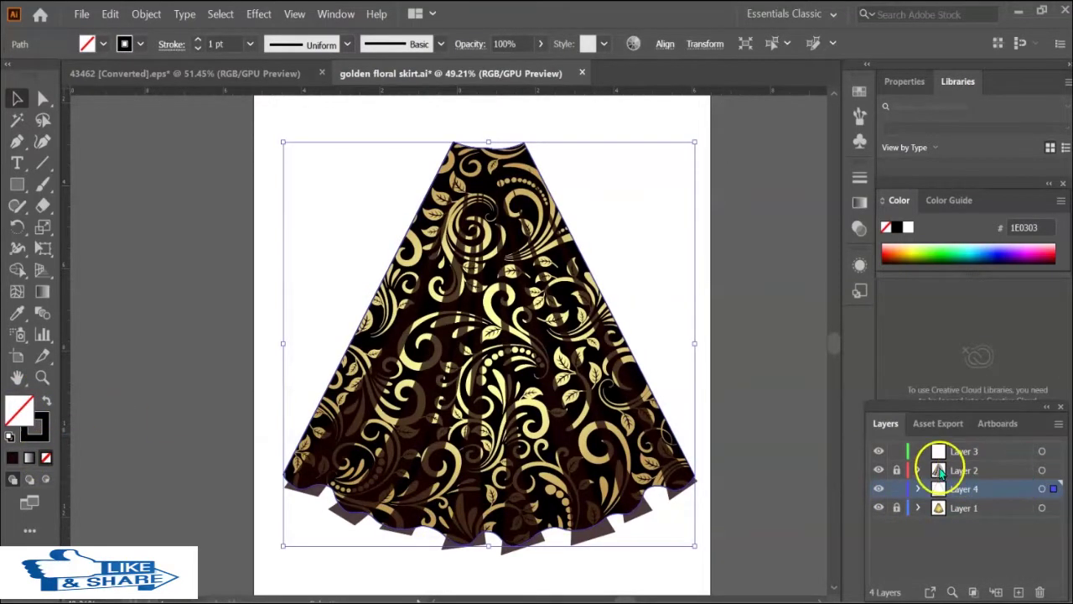
left_click(1055, 490)
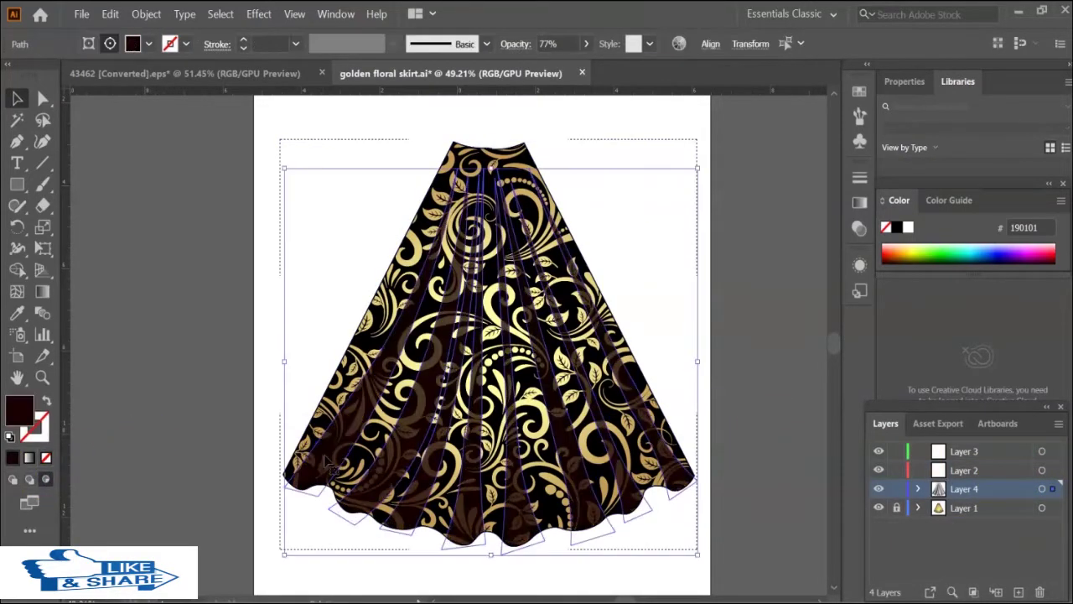
left_click(781, 416)
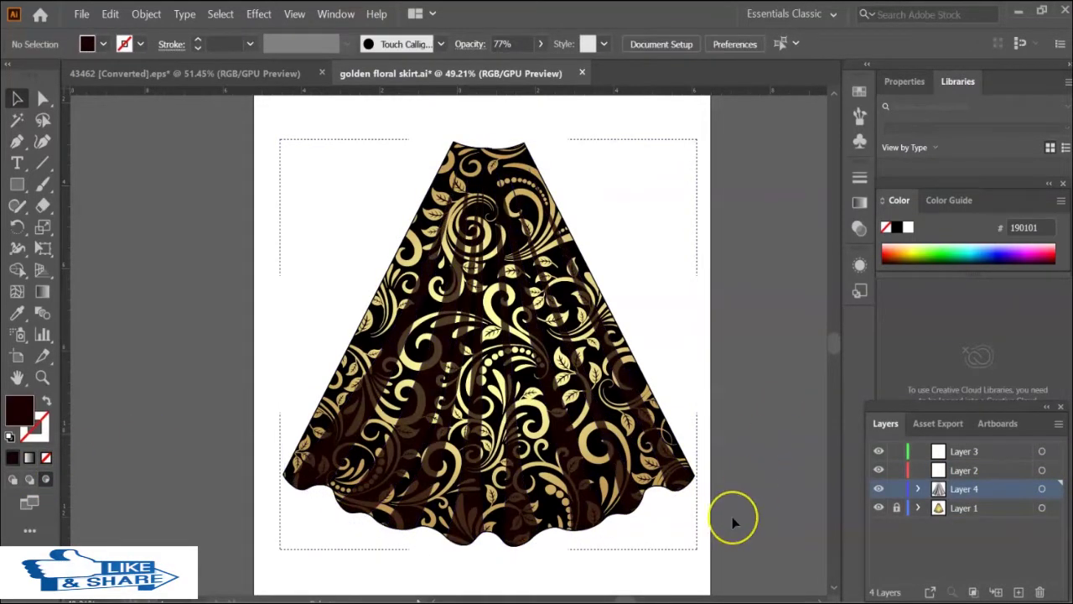
left_click(964, 453)
key("Delete")
Lock Layer 4 and draw a closed fold shape from the lower-left hem up the skirt's left side.
left_click(897, 475)
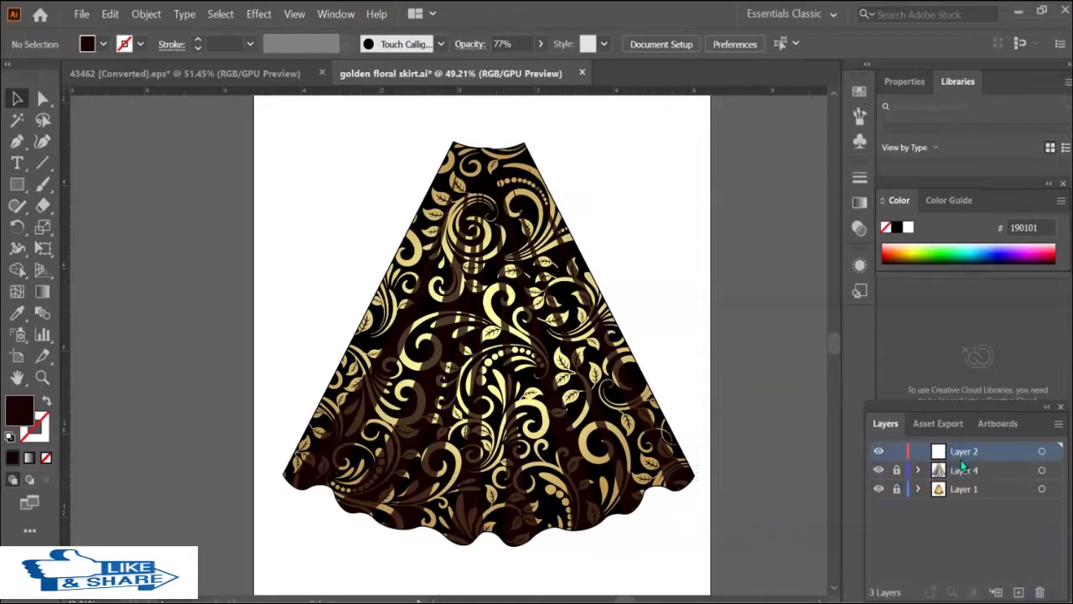
left_click_drag(292, 491, 316, 464)
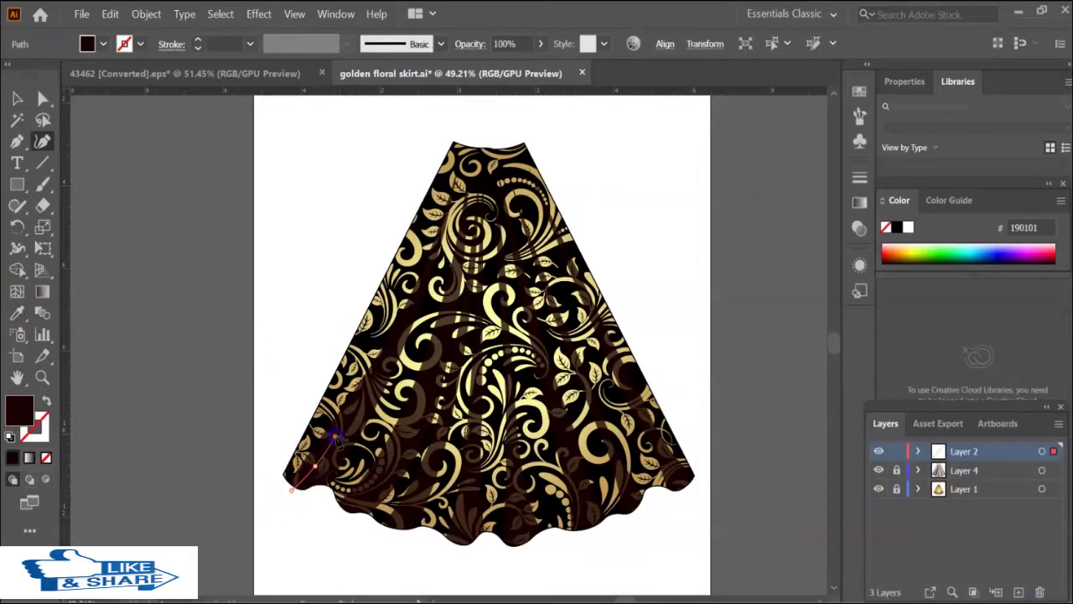
left_click(369, 383)
left_click_drag(444, 192, 455, 189)
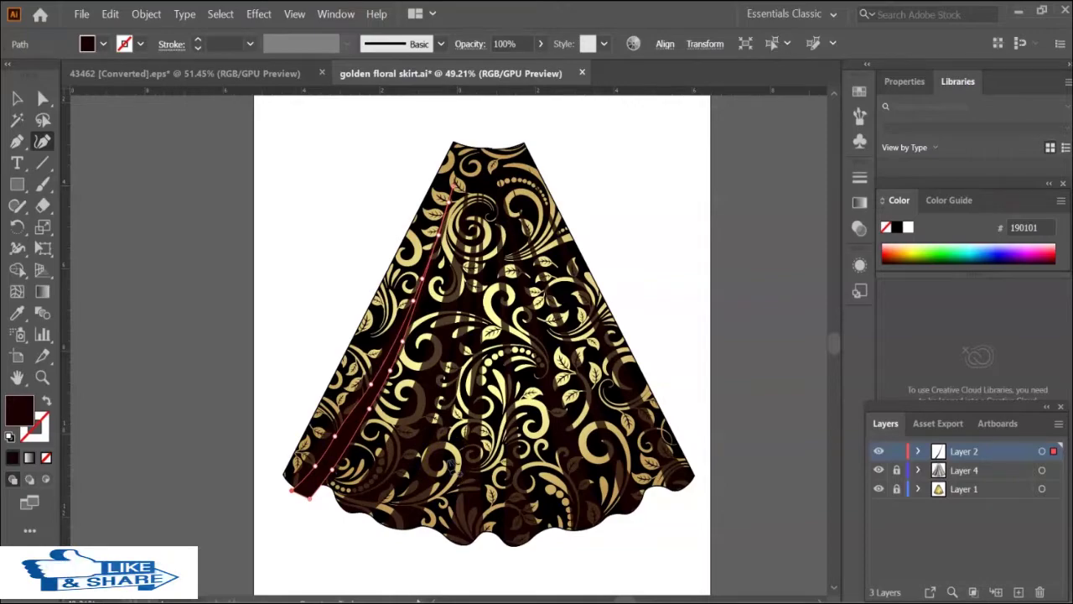
key("a")
key("p")
left_click(335, 436)
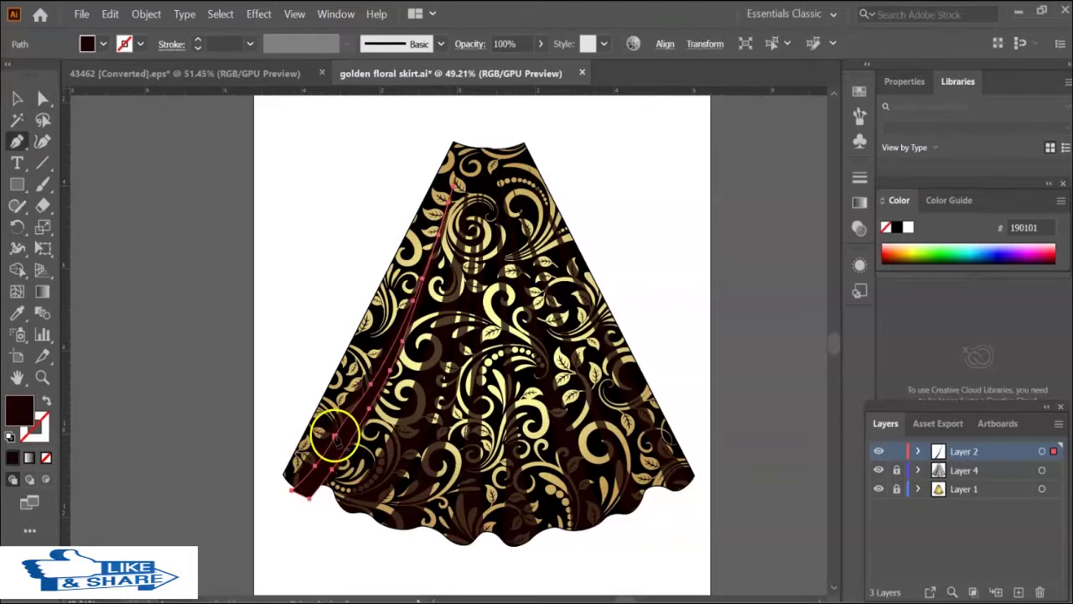
left_click(335, 436)
Fill the fold shape with a near-black colour.
key("v")
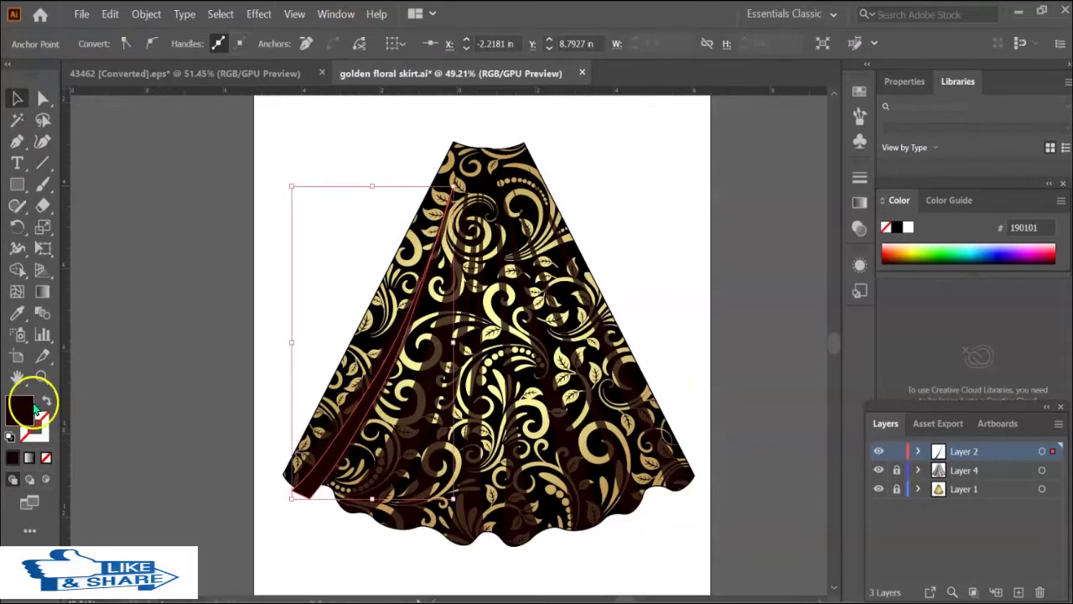
double_click(35, 411)
left_click_drag(833, 276, 844, 287)
left_click(964, 67)
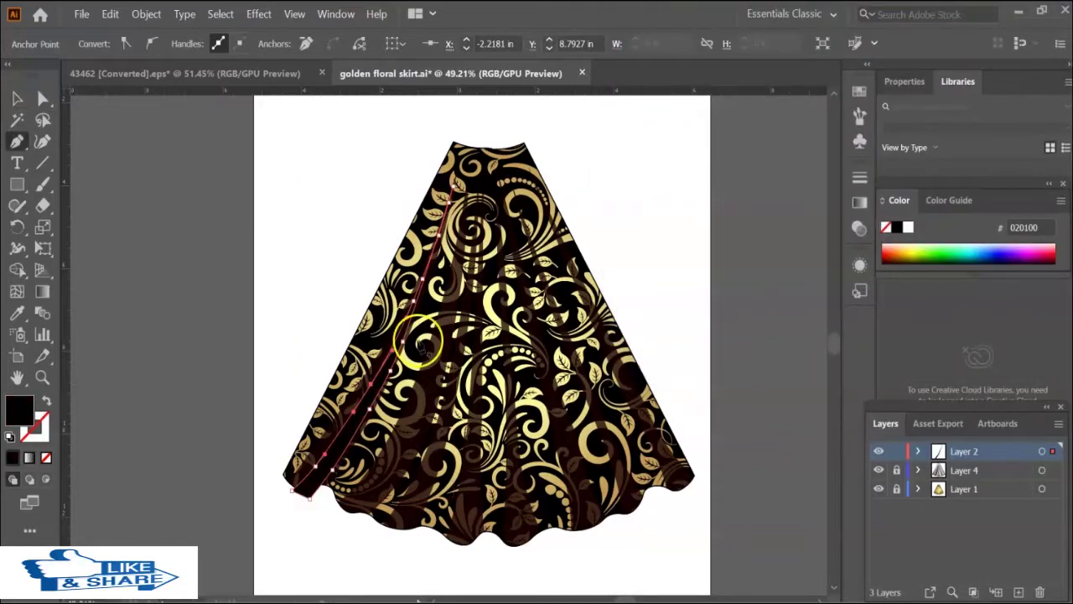
Adjust the fold shape's anchors along the left skirt edge and its bottom anchor.
key("a")
left_click(327, 453)
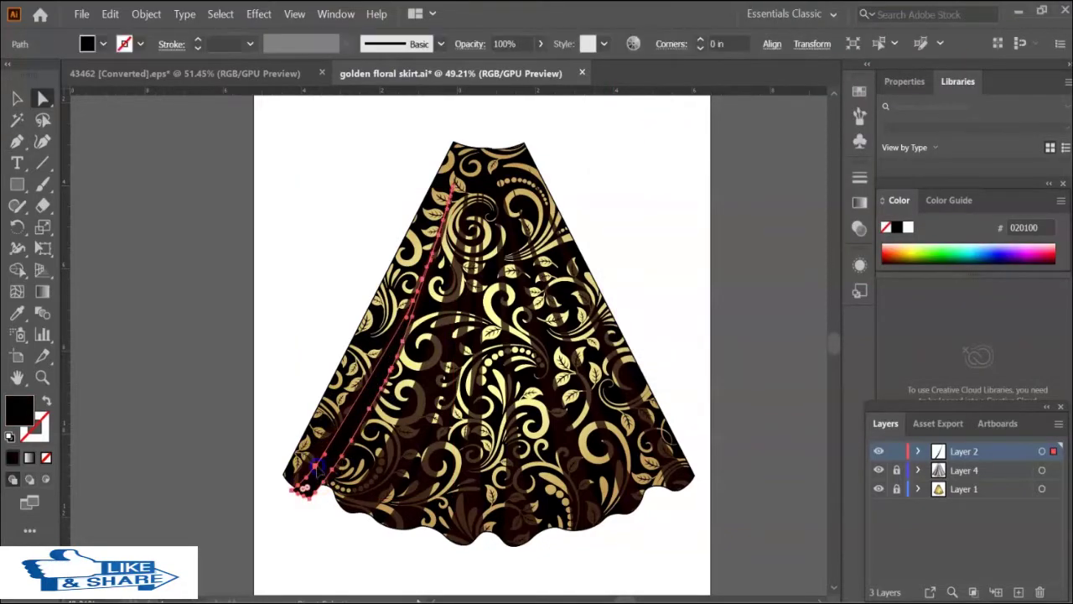
mouse_move(215, 223)
left_mouse_down()
mouse_move(409, 316)
mouse_move(317, 466)
left_mouse_up()
key("v")
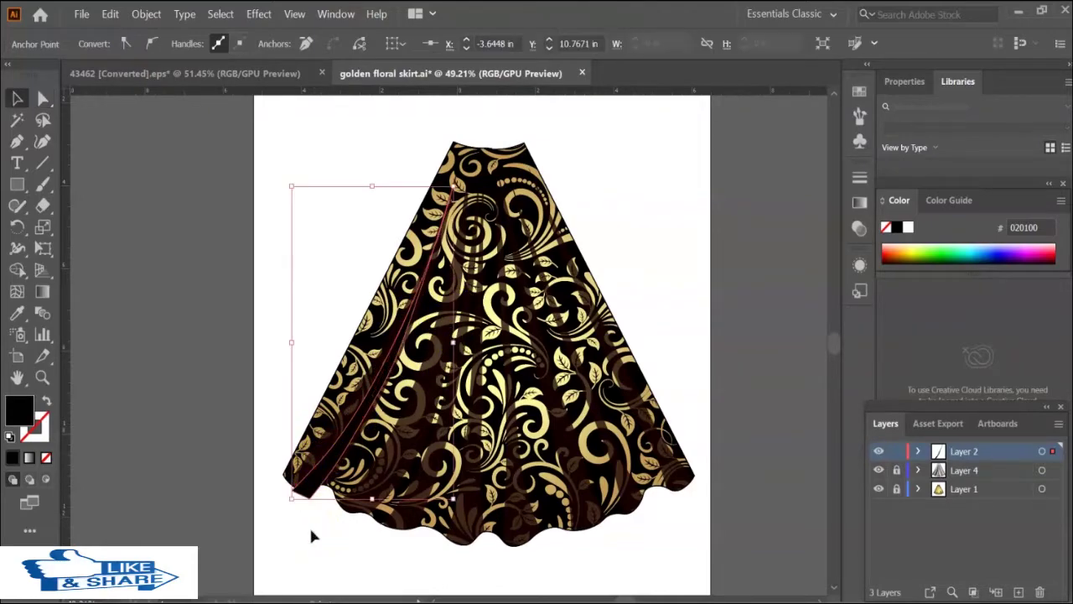
key("p")
left_click(316, 466)
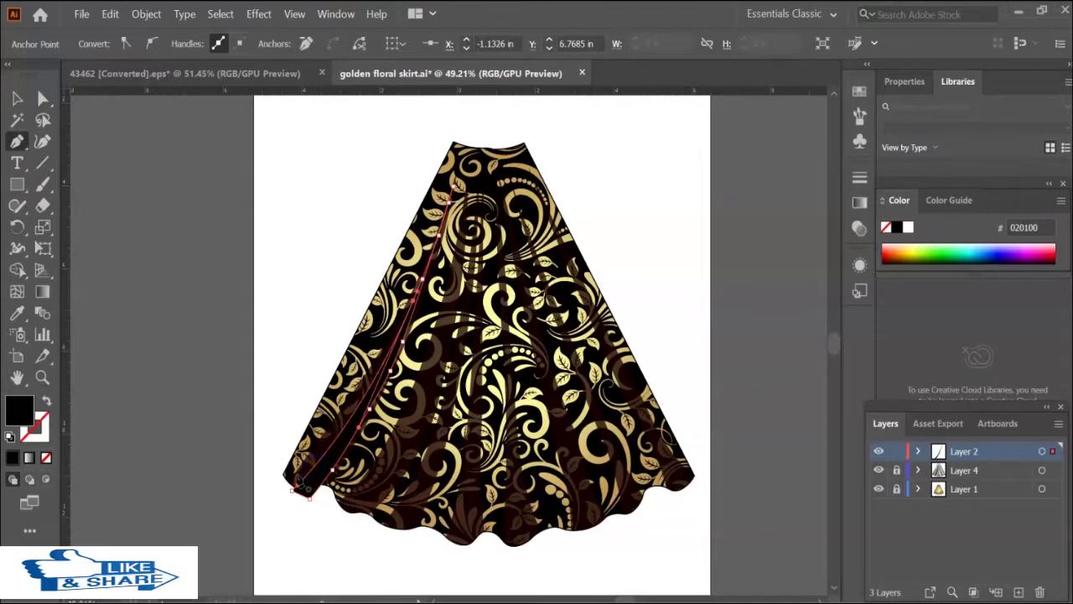
key("a")
left_click(299, 485)
key("v")
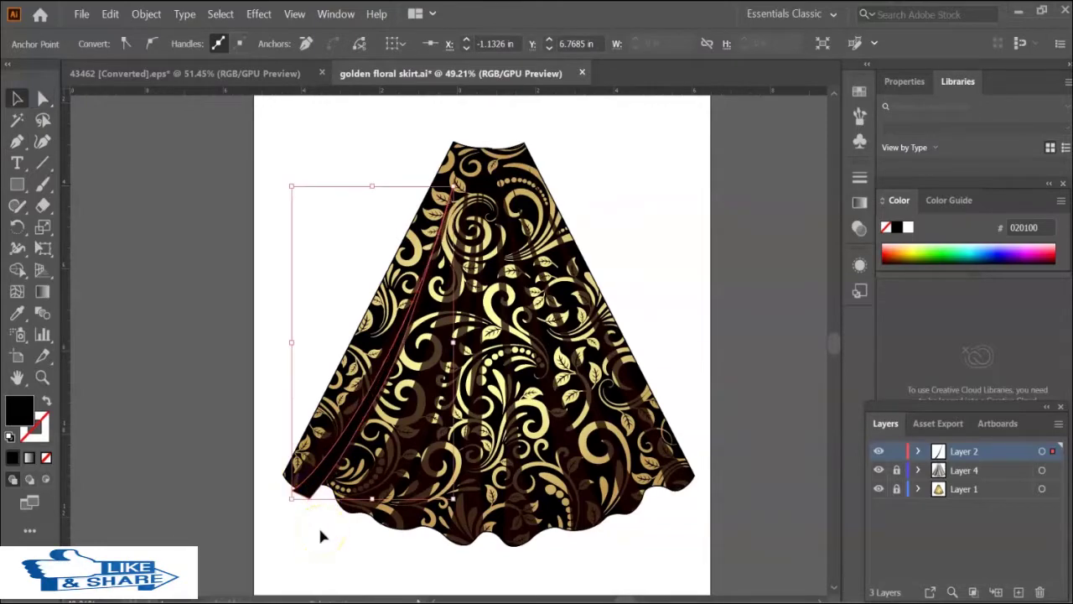
left_click(320, 535)
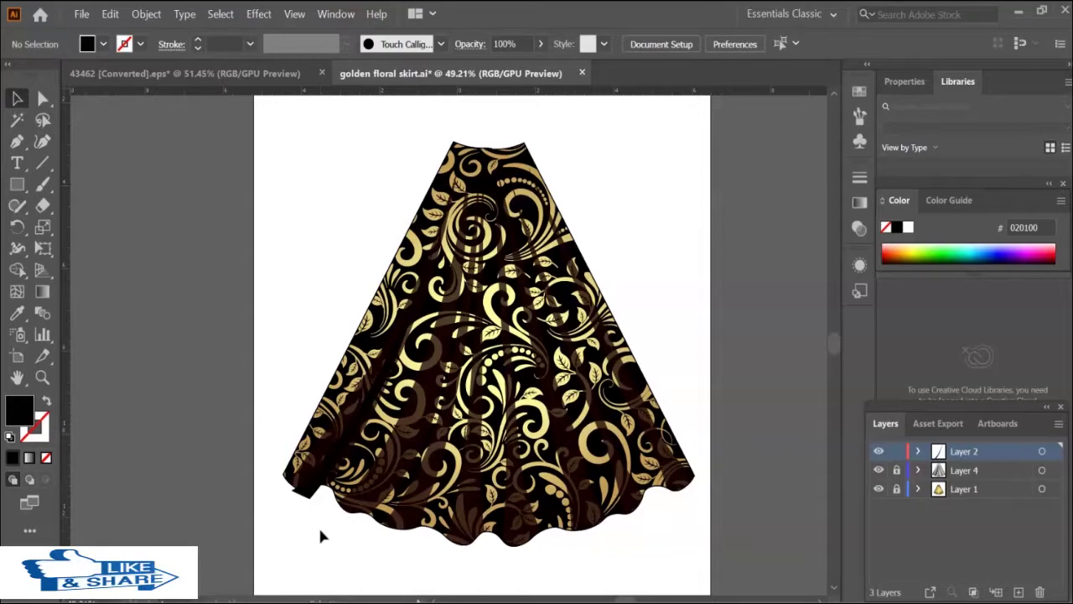
Inspect the lower-left fold shape and the diagonal fold path's anchors, then deselect.
left_click(300, 495)
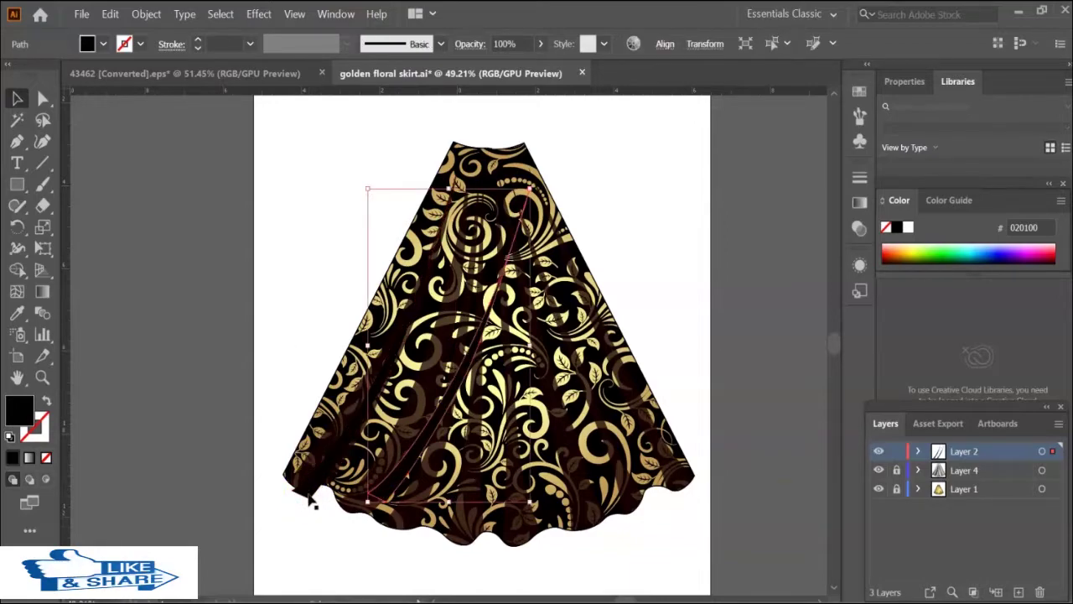
left_click(332, 493)
left_click(369, 482)
key("a")
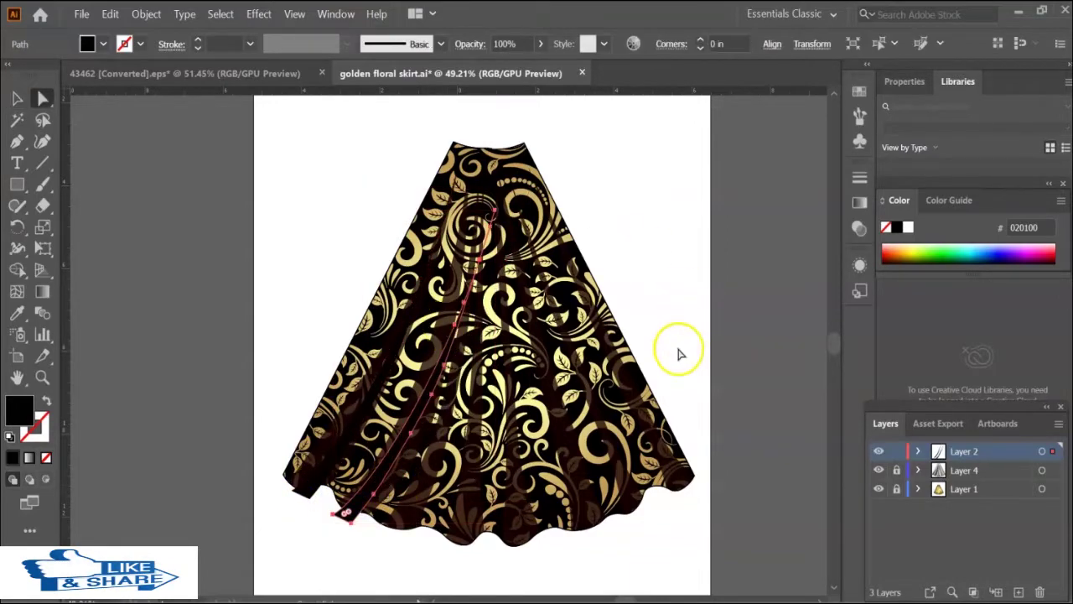
left_click(402, 300)
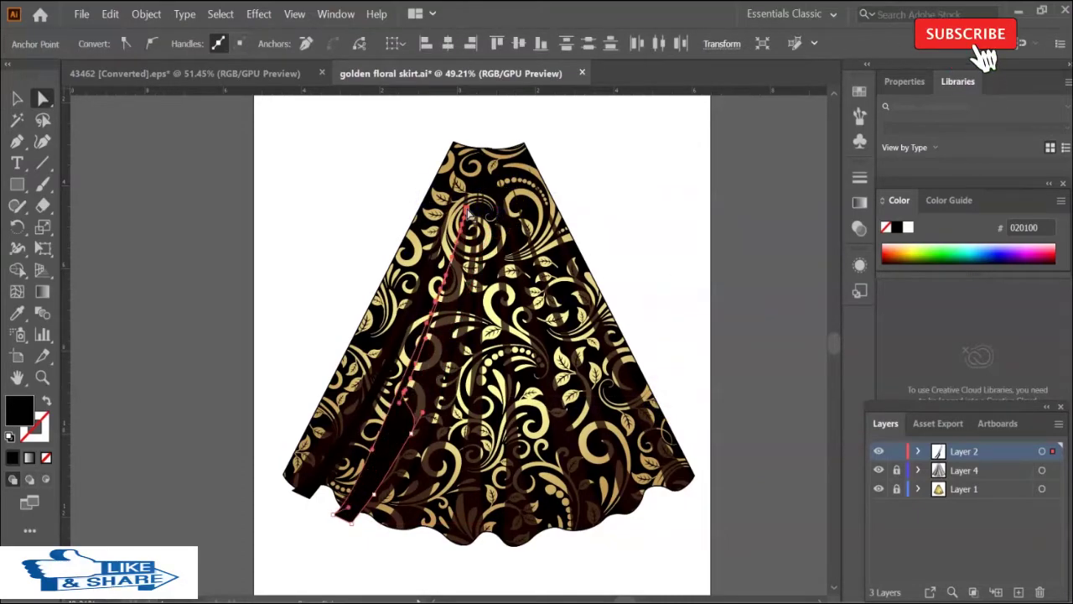
left_click(359, 526)
Draw a new curved fold line from the skirt hem up toward the waist.
key("p")
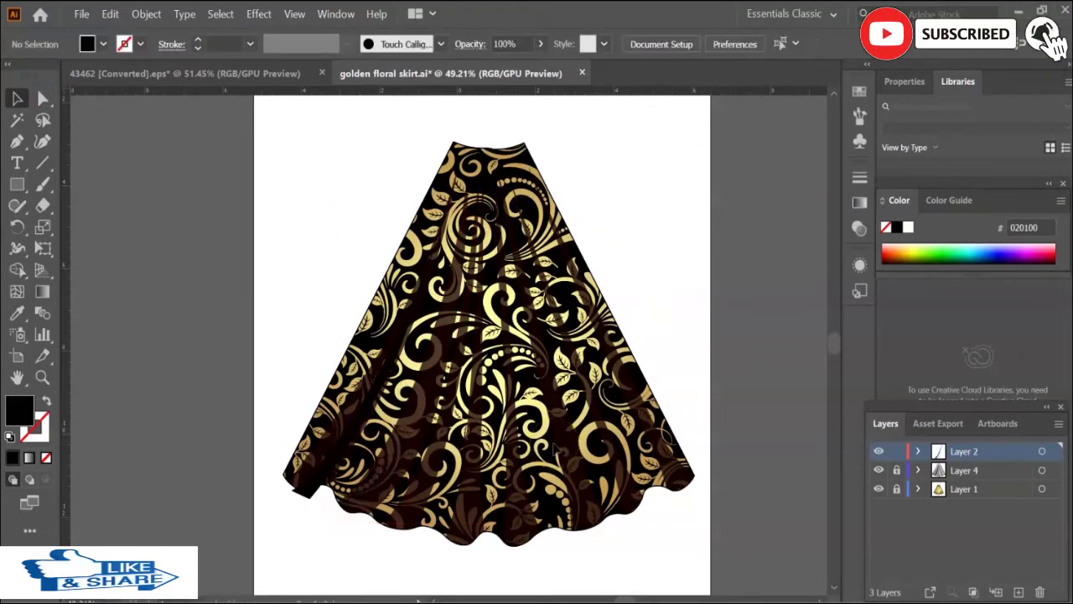
left_click(348, 515)
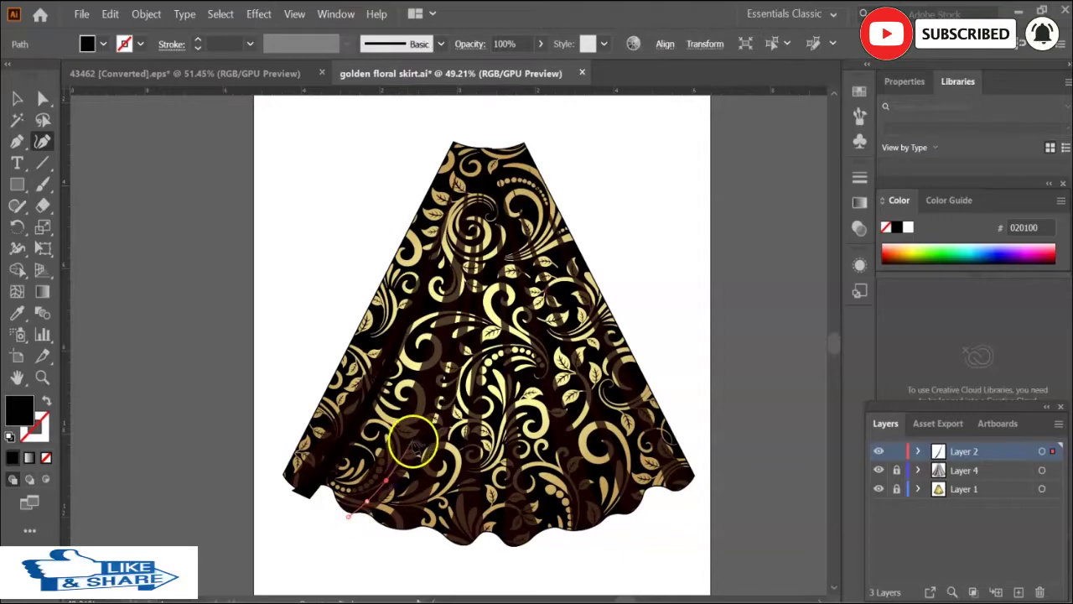
left_click_drag(353, 512, 404, 476)
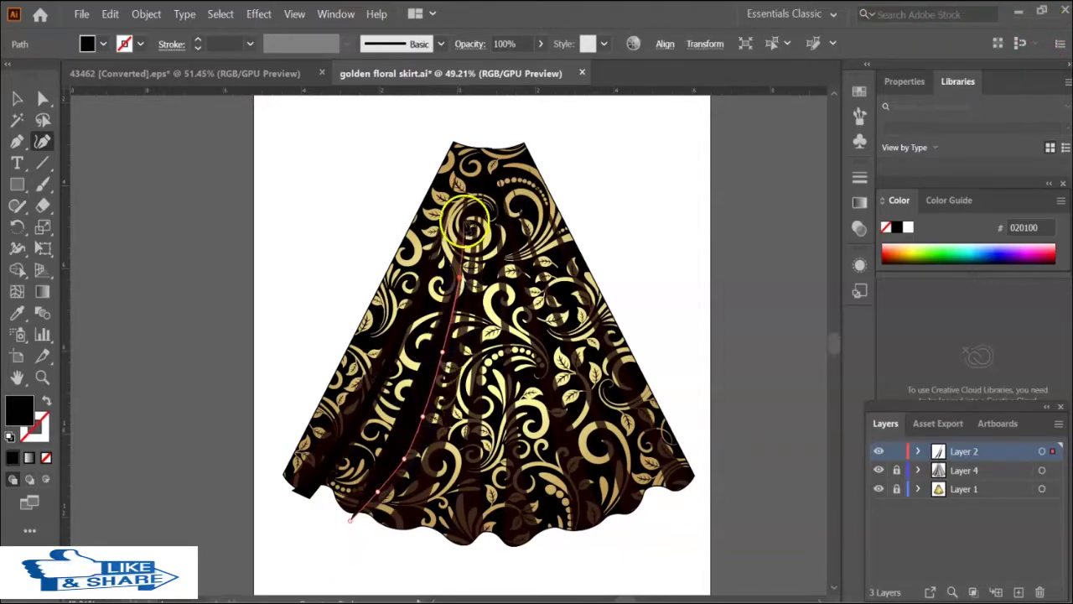
left_click(458, 264)
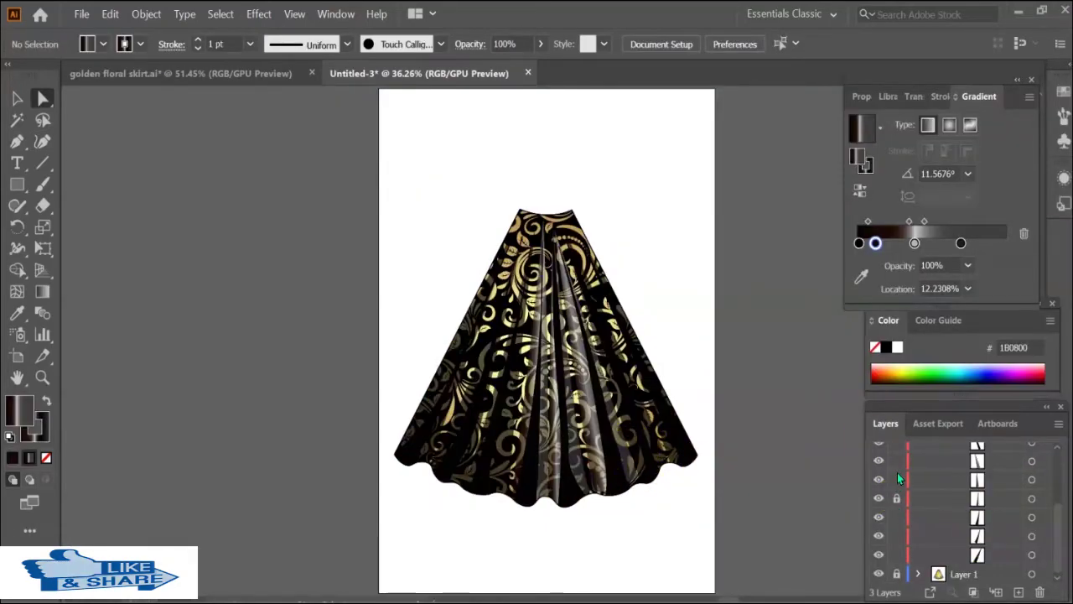
Select a light pleat and rotate its gradient to about 19°.
scroll(974, 459, "up", 5)
left_click(1031, 545)
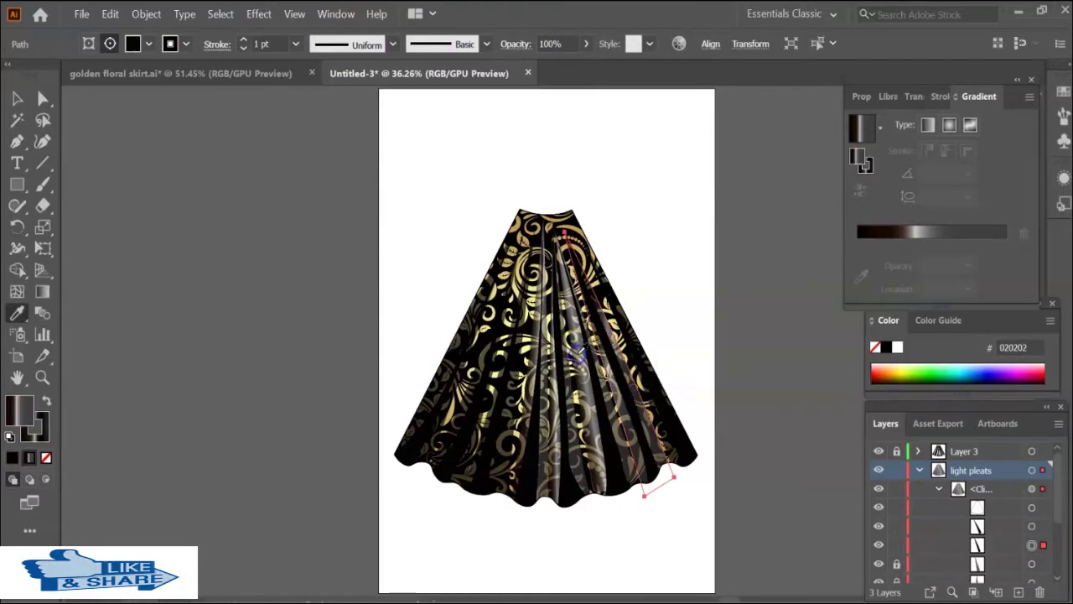
left_click(948, 149)
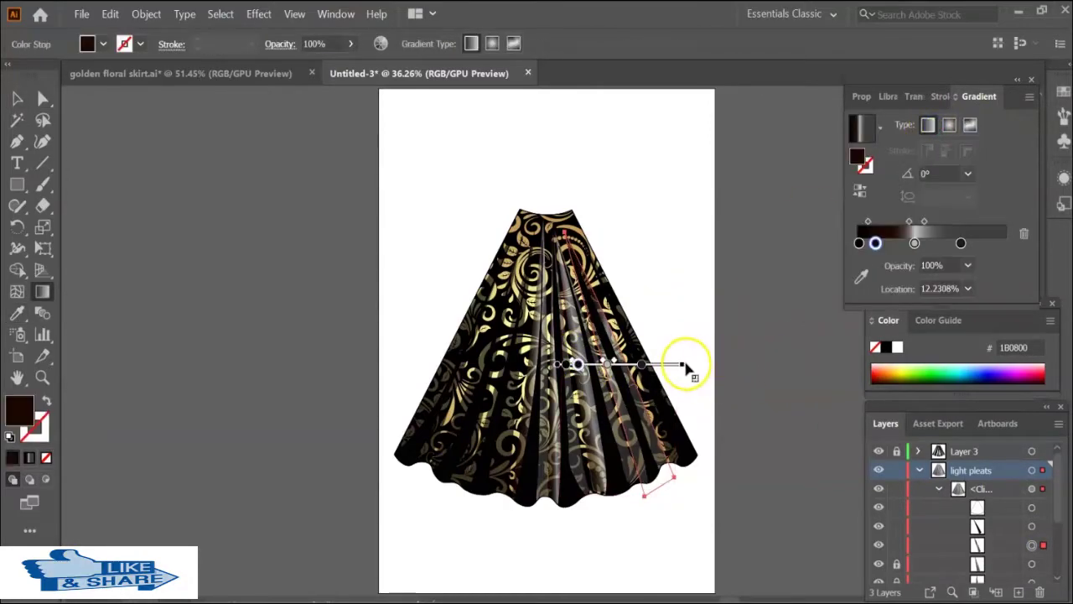
left_click(661, 207)
left_click_drag(687, 335, 677, 336)
Sample black onto the pleat, give it a linear gradient, and rotate it about 25°.
key("a")
left_click(562, 227)
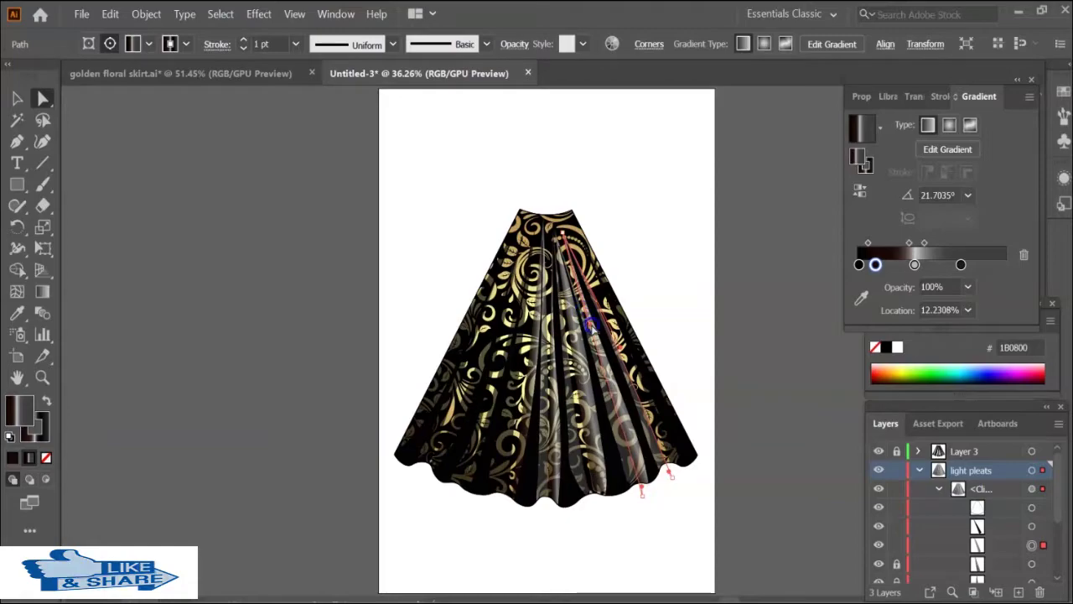
left_click(641, 483)
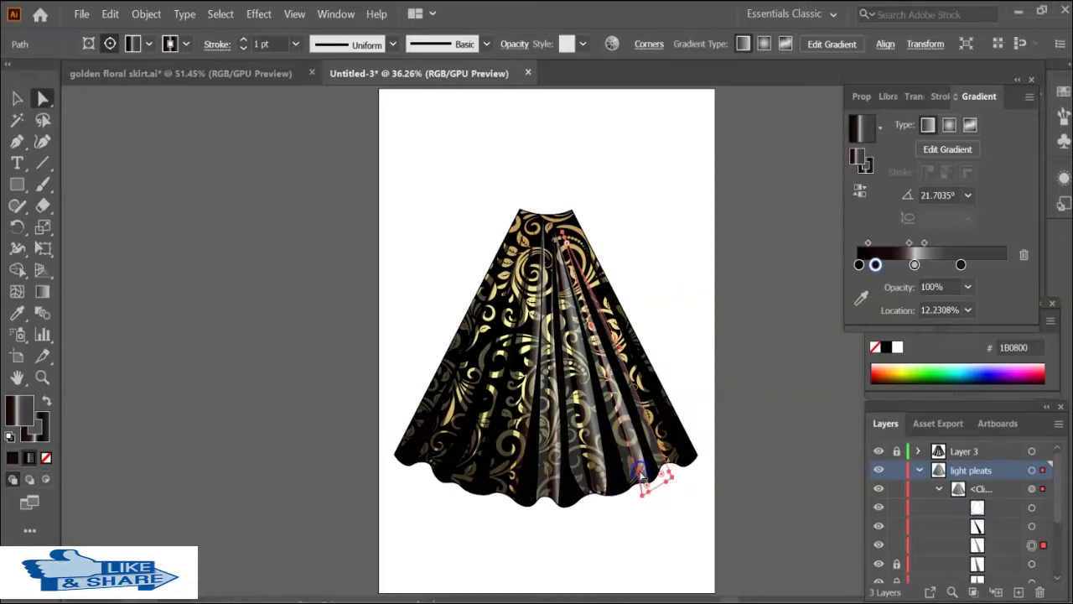
key("i")
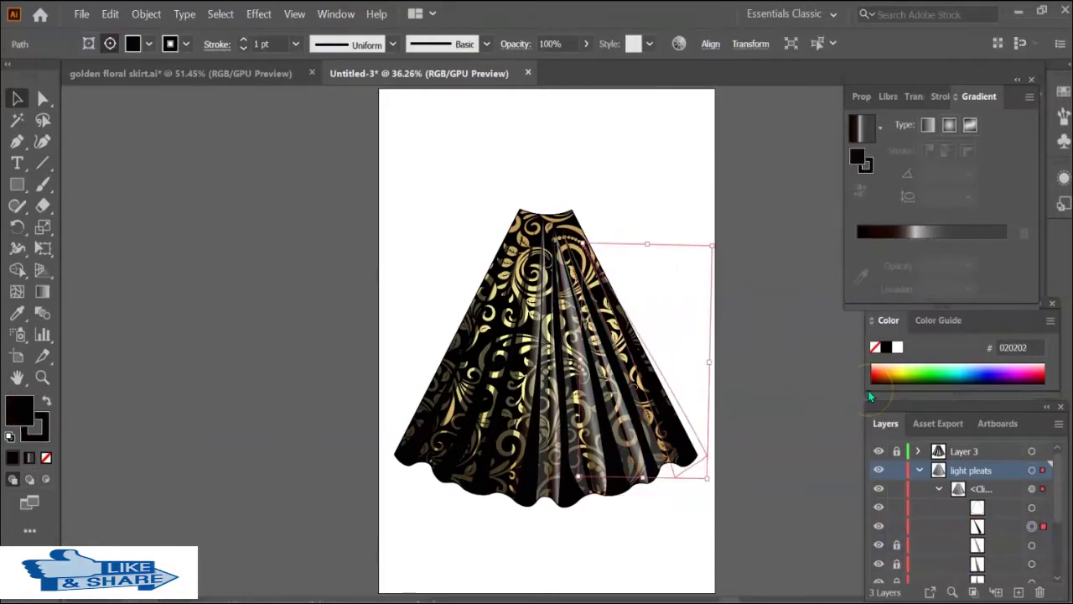
left_click(622, 410)
left_click(924, 128)
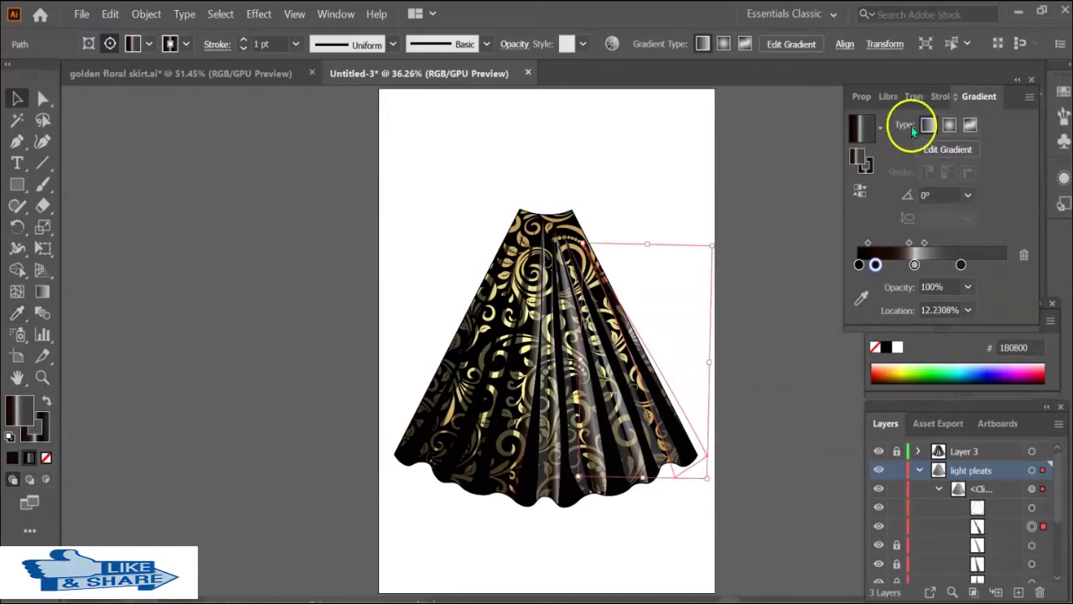
left_click(926, 128)
left_click_drag(718, 359, 690, 306)
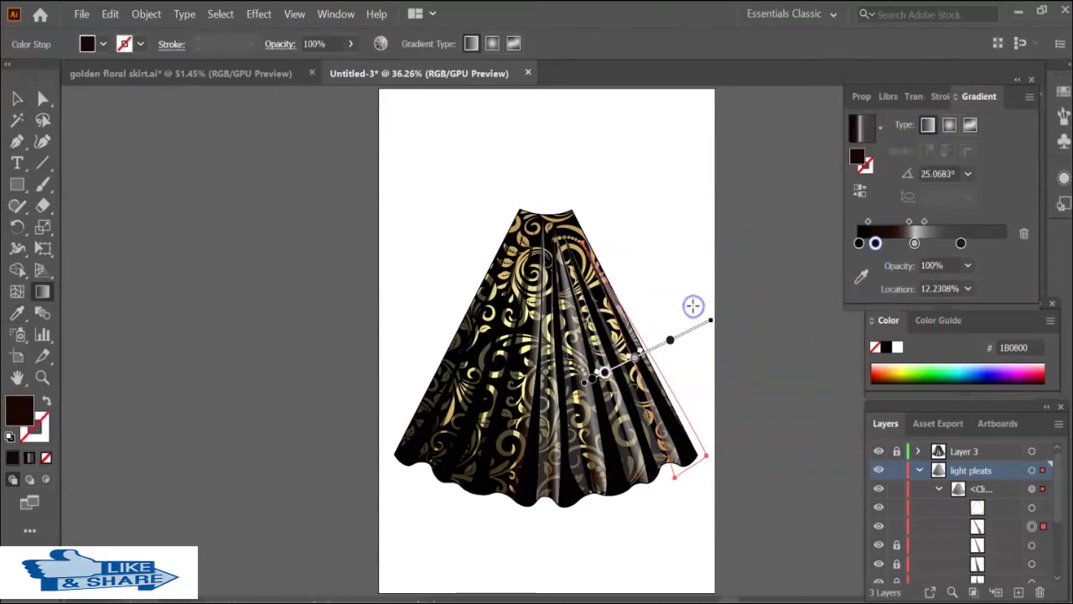
Select the right-edge pleat and add a new coloured stop to its gradient.
key("a")
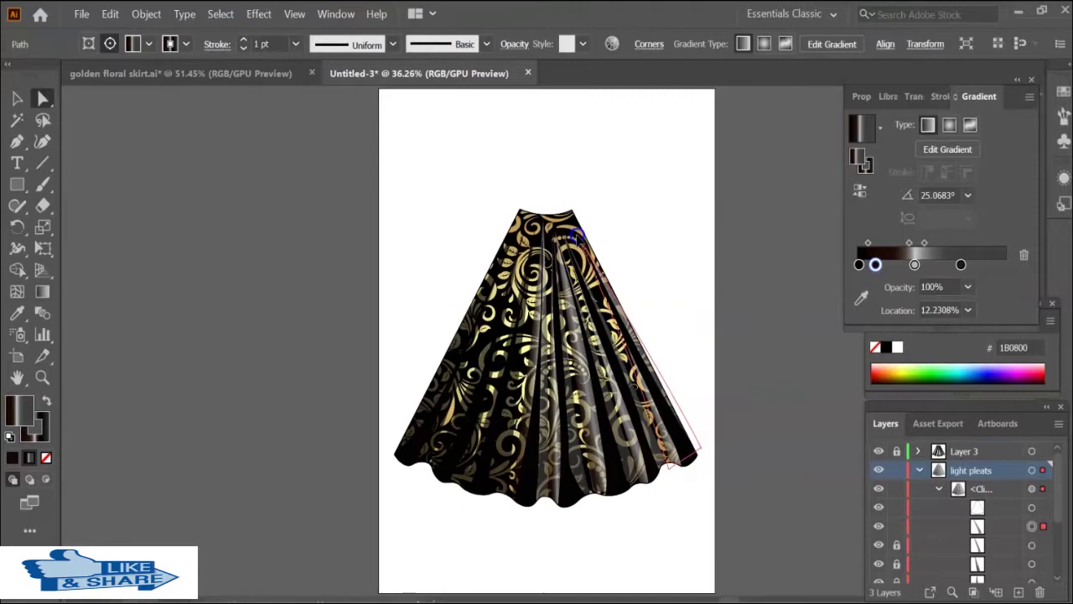
left_click(579, 236)
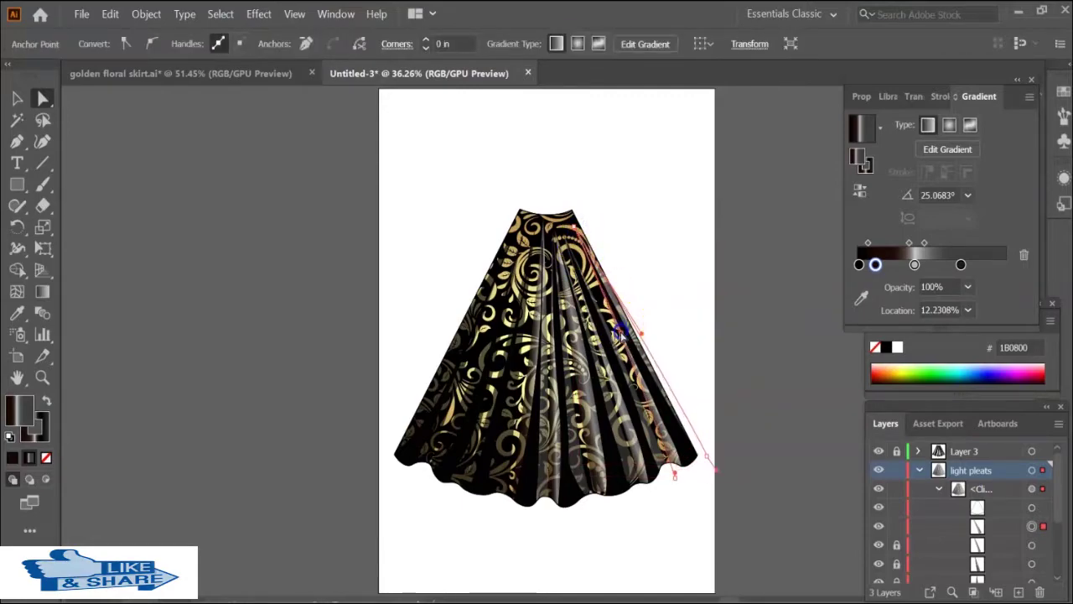
key("v")
left_click(678, 187)
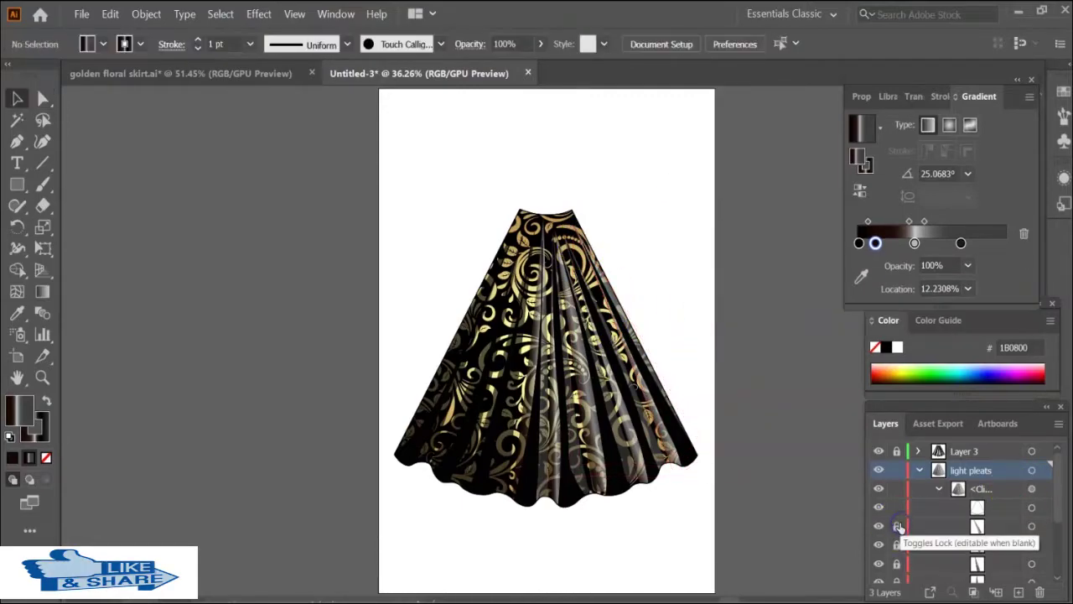
left_click(1042, 520)
double_click(962, 264)
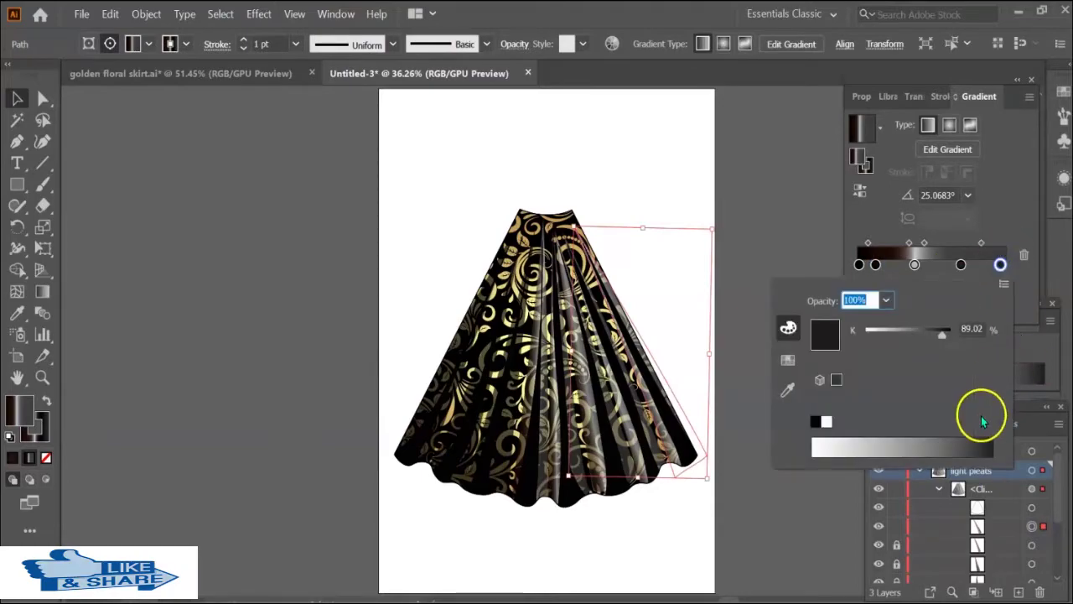
left_click(979, 412)
left_click(1000, 265)
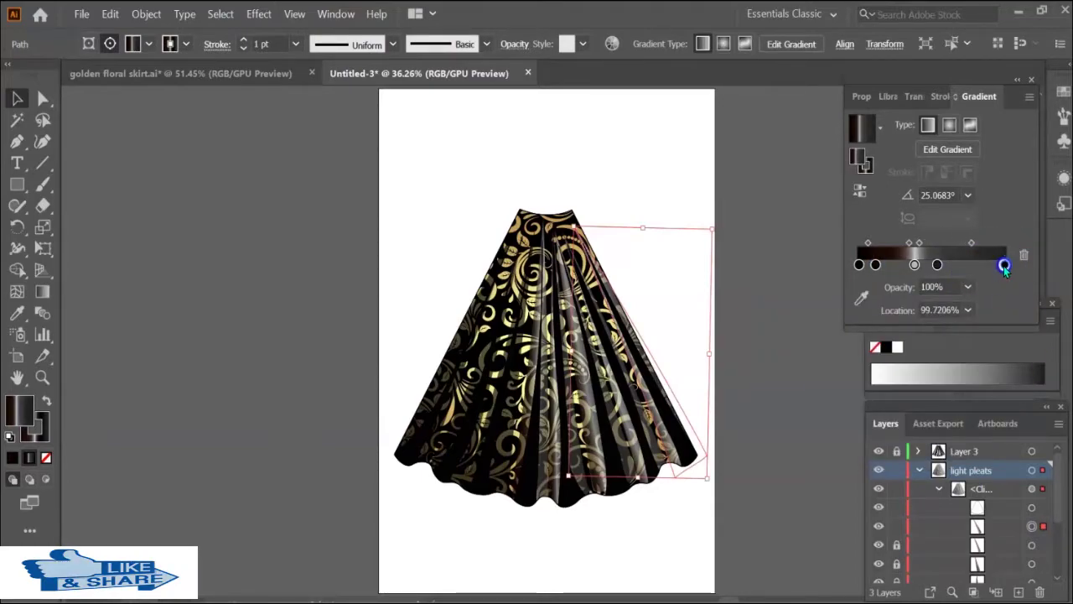
Move a dark stop to about 36% and add another stop positioned near 27.5%.
left_click_drag(874, 264, 912, 266)
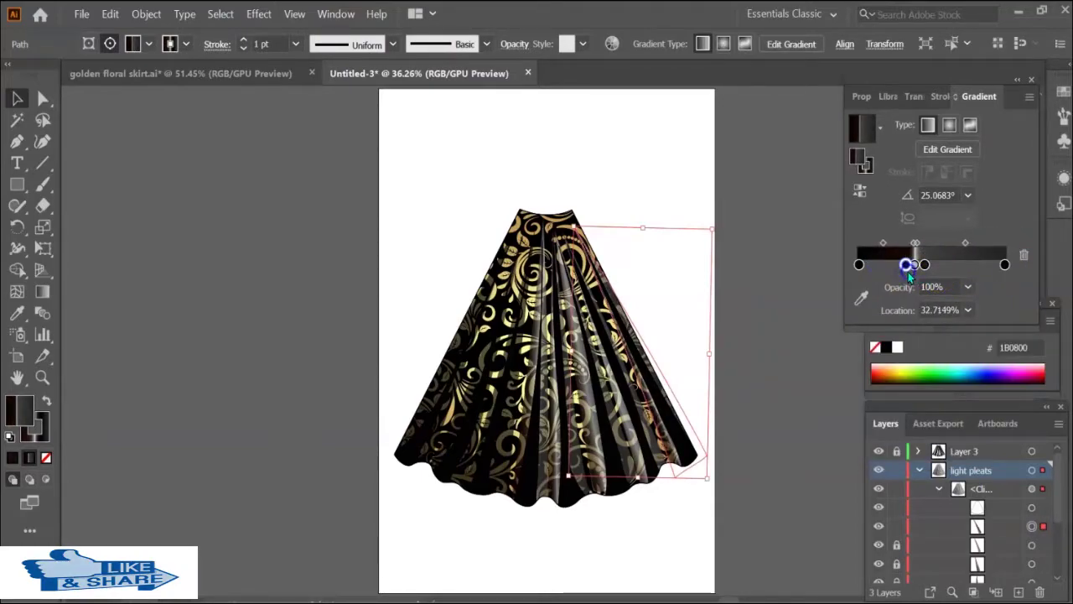
left_click(915, 265)
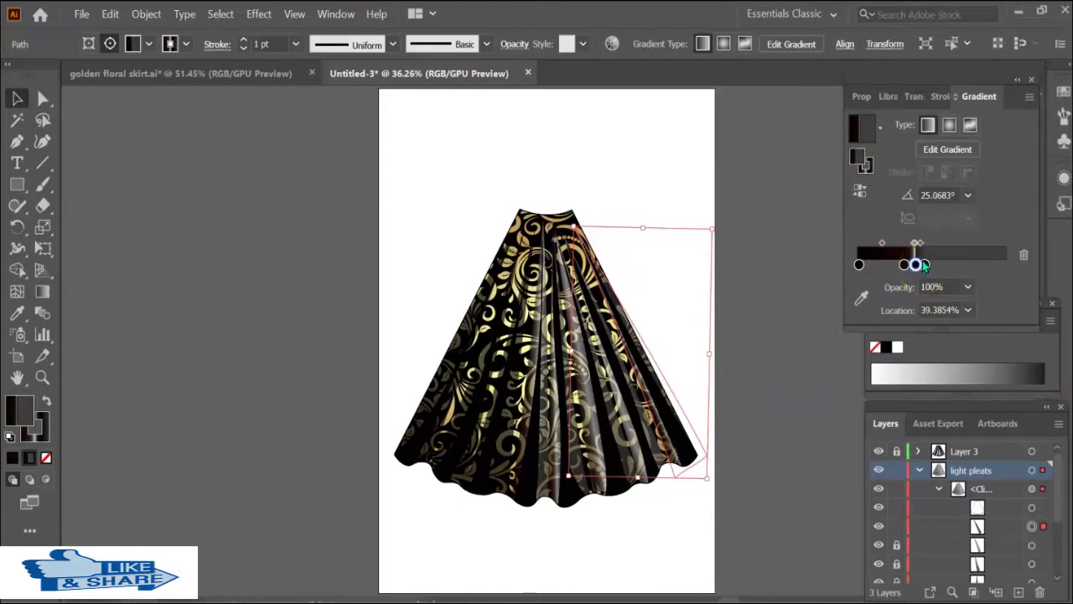
left_click(976, 266)
double_click(975, 265)
left_click(974, 266)
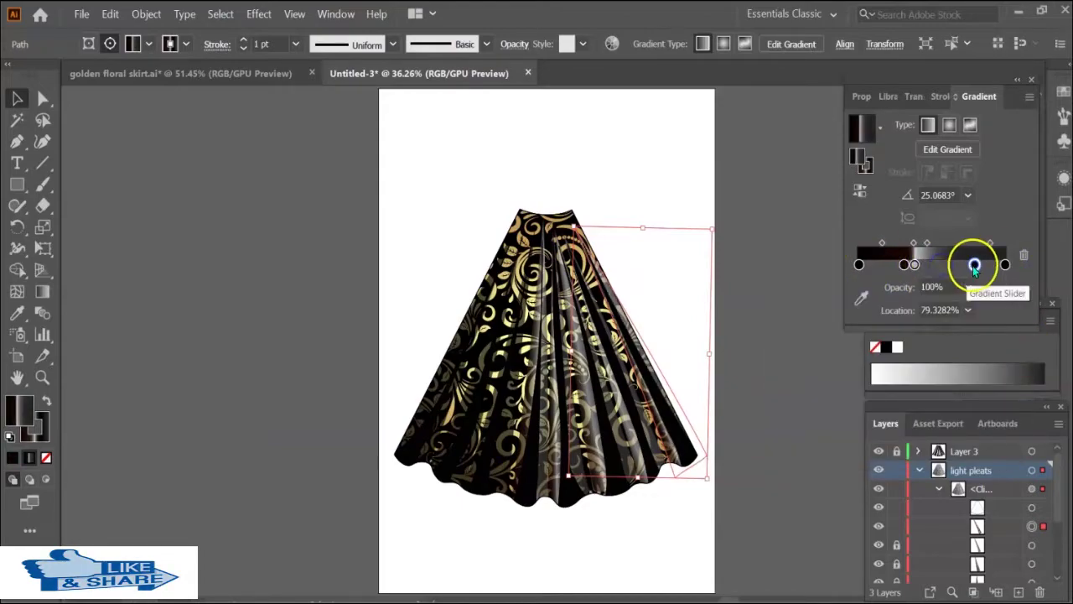
left_click_drag(974, 266, 898, 264)
key("a")
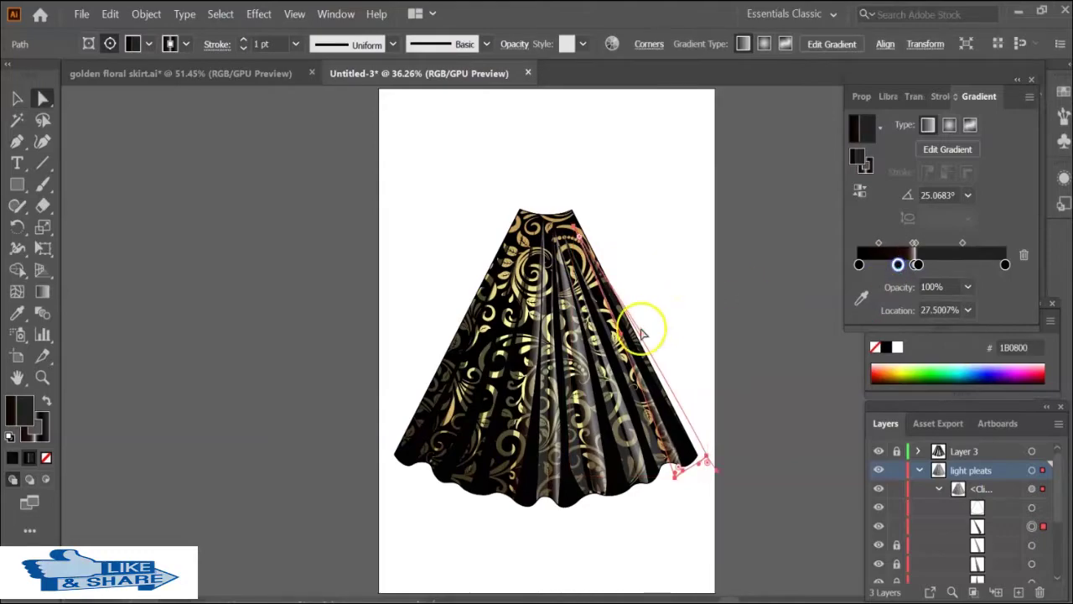
key("v")
left_click(682, 173)
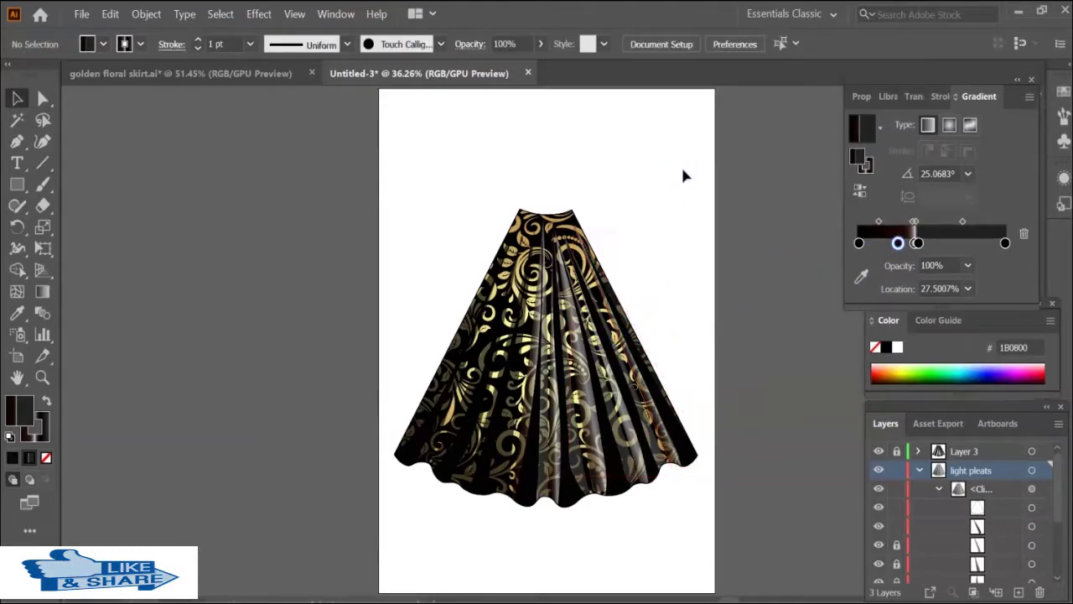
Eyedrop the dark gradient onto another pleat and angle it downward to the right.
scroll(952, 510, "down", 3)
left_click(1042, 516)
key("i")
left_click(533, 347)
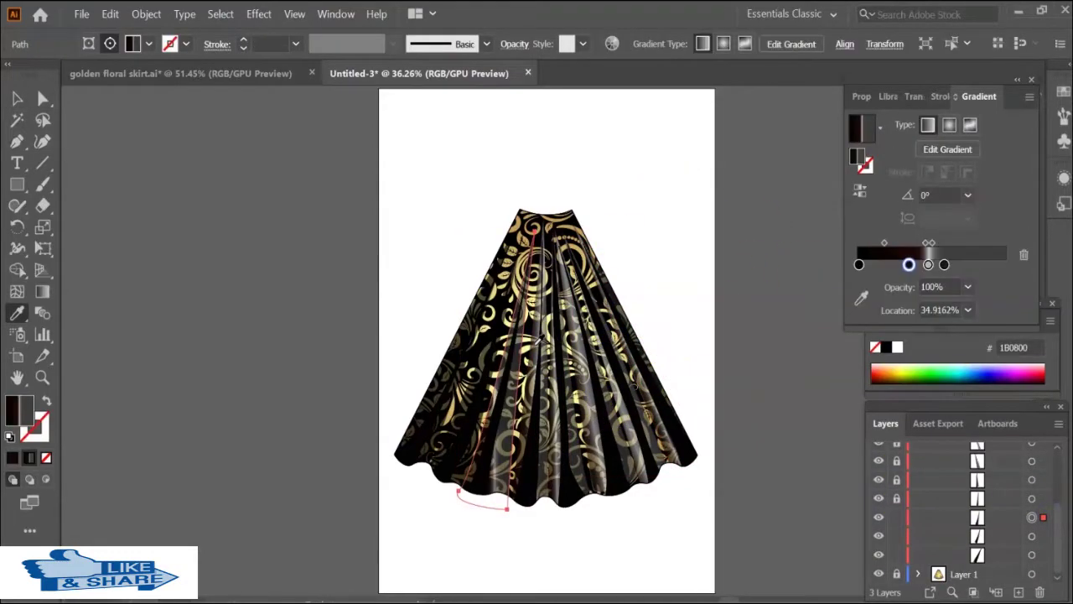
left_click(927, 126)
mouse_move(549, 371)
left_mouse_down()
mouse_move(567, 402)
mouse_move(583, 376)
mouse_move(535, 367)
mouse_move(577, 395)
mouse_move(580, 387)
mouse_move(556, 378)
mouse_move(628, 377)
mouse_move(631, 388)
mouse_move(657, 372)
mouse_move(619, 374)
left_mouse_up()
Shift and tilt the centre pleat's gradient to about -7°, moving a stop to about 65%.
left_click(587, 379)
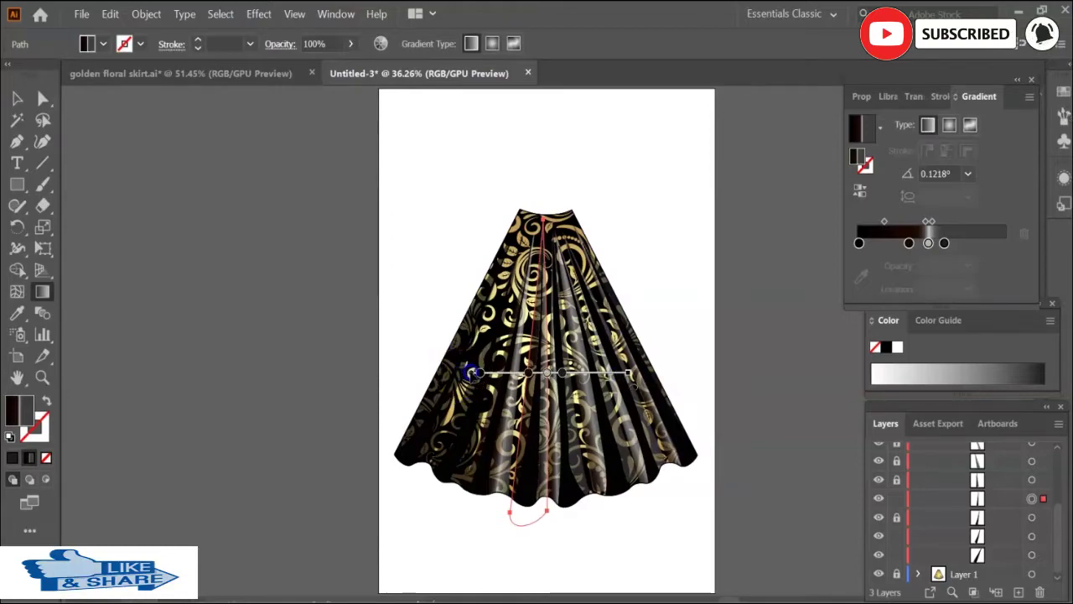
left_click_drag(467, 373, 450, 375)
left_click_drag(616, 381, 605, 378)
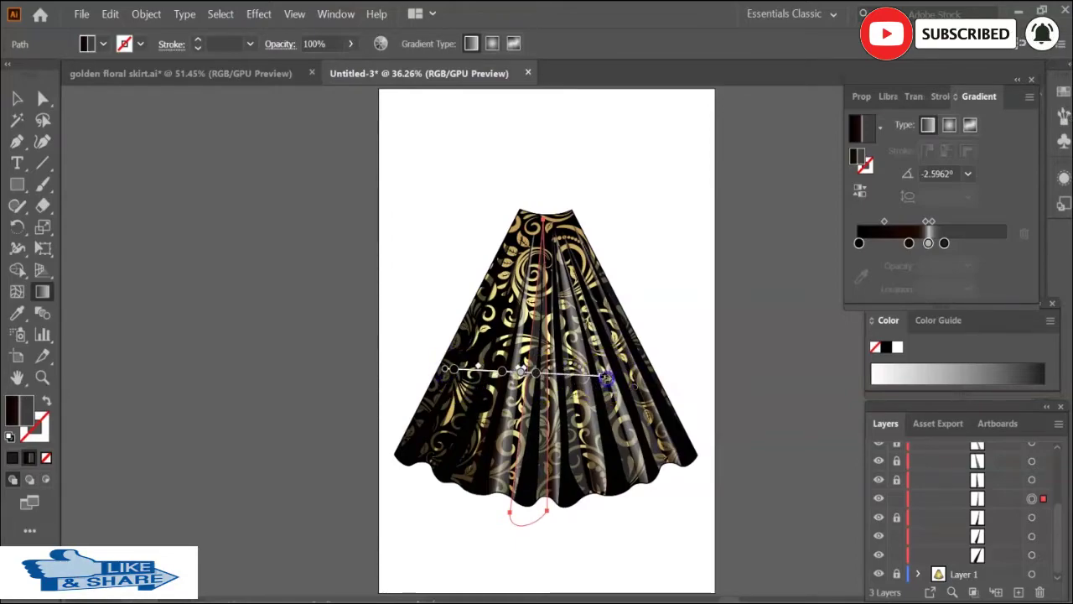
left_click_drag(448, 366, 453, 367)
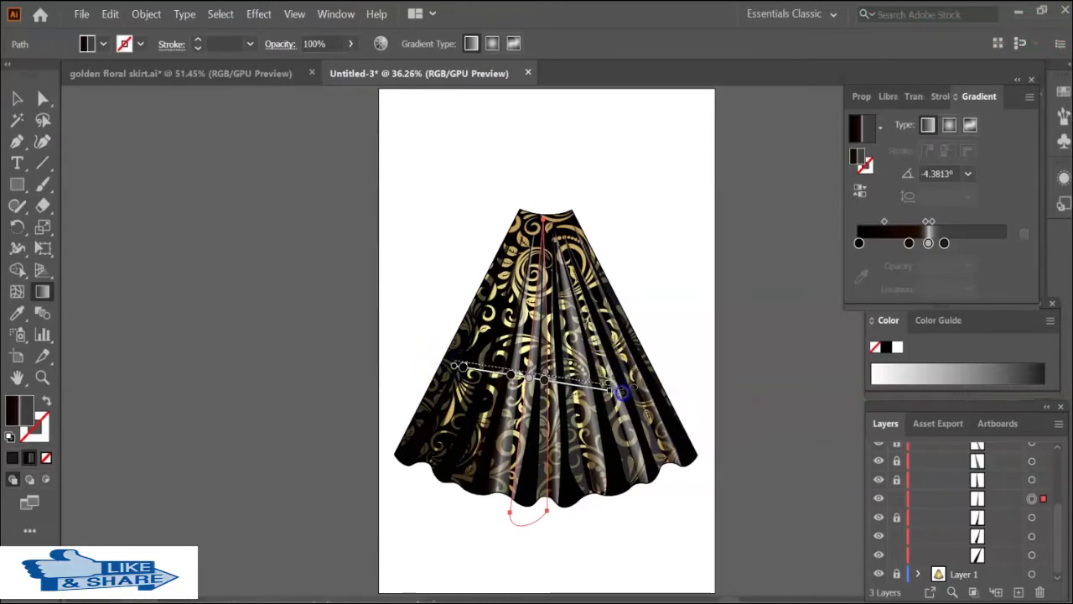
left_click_drag(621, 388, 618, 386)
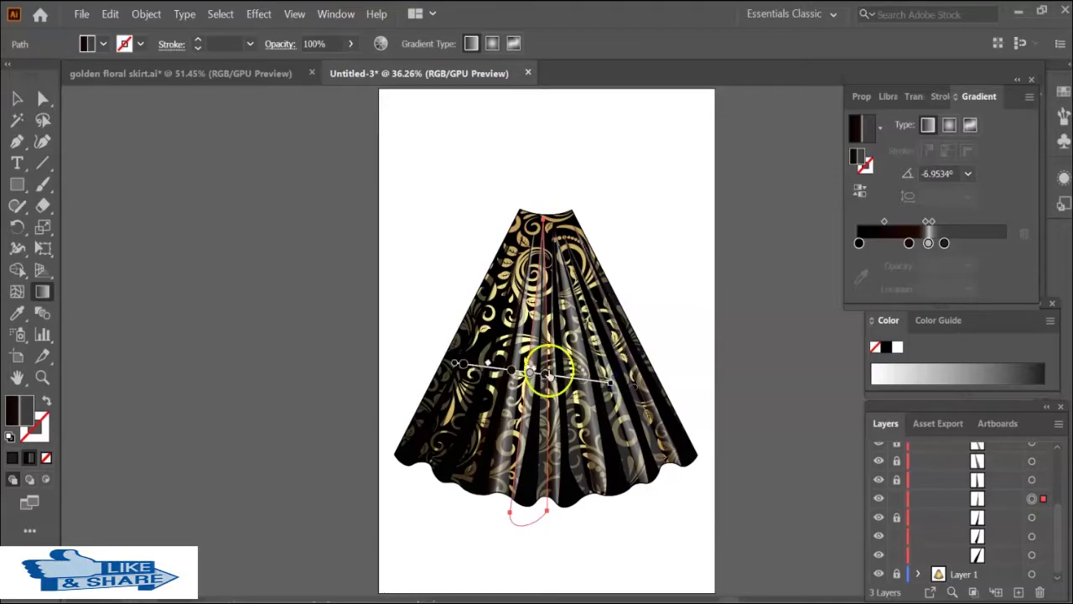
left_click(572, 378)
left_click_drag(554, 379, 555, 376)
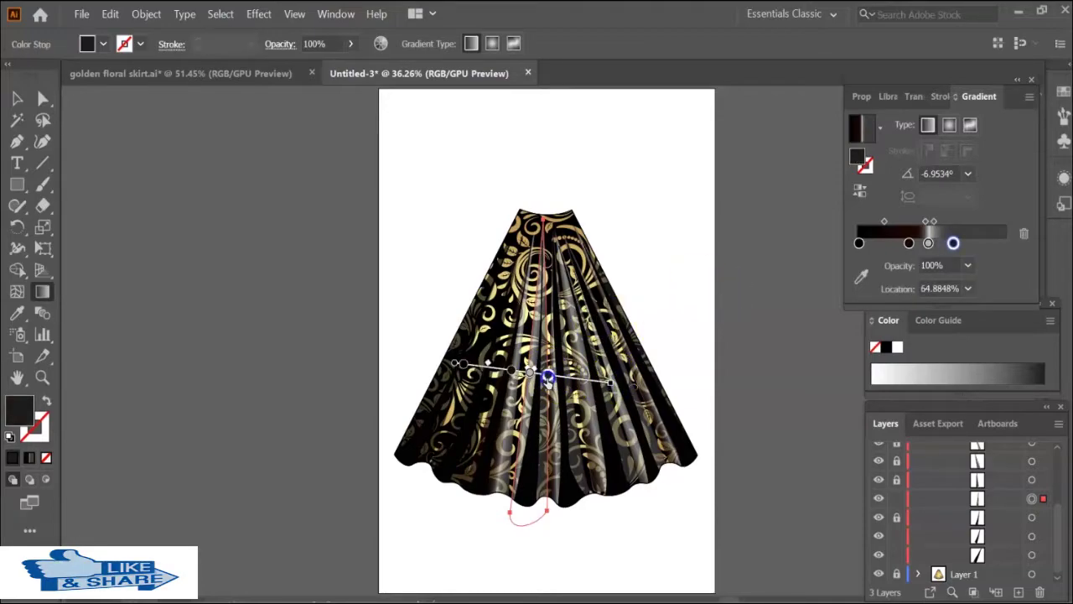
left_click(1041, 535)
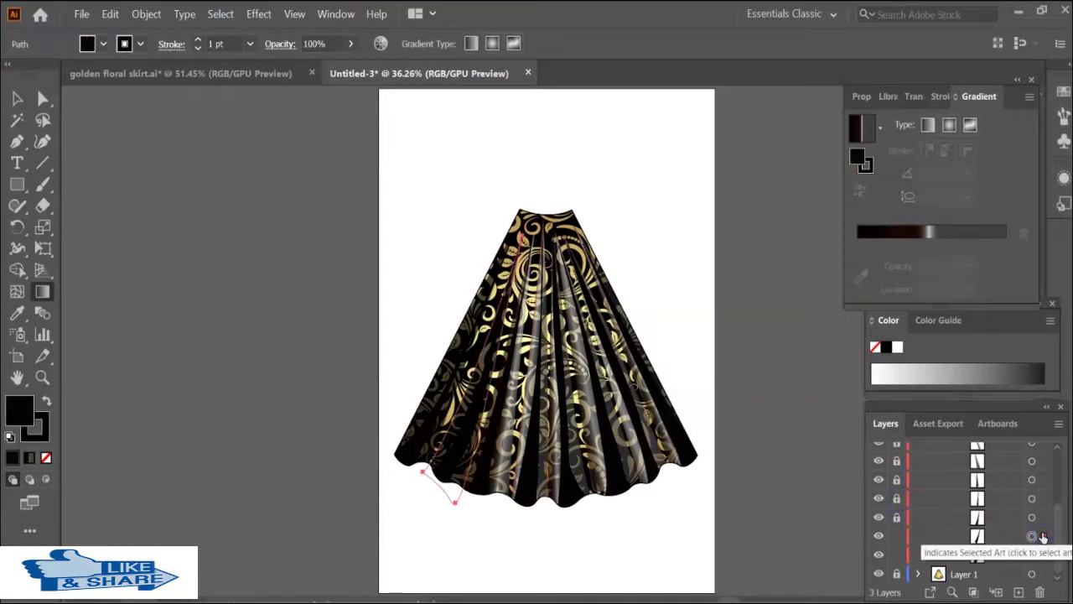
Slant the pleat gradient downward and stretch it toward the hem.
left_click(515, 363)
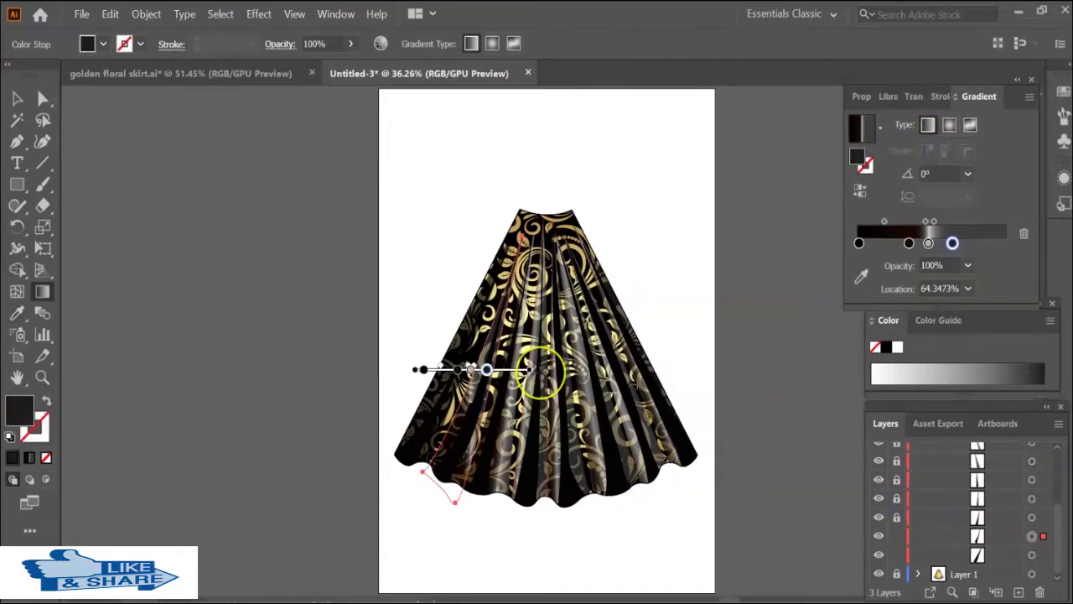
left_click_drag(419, 367, 432, 340)
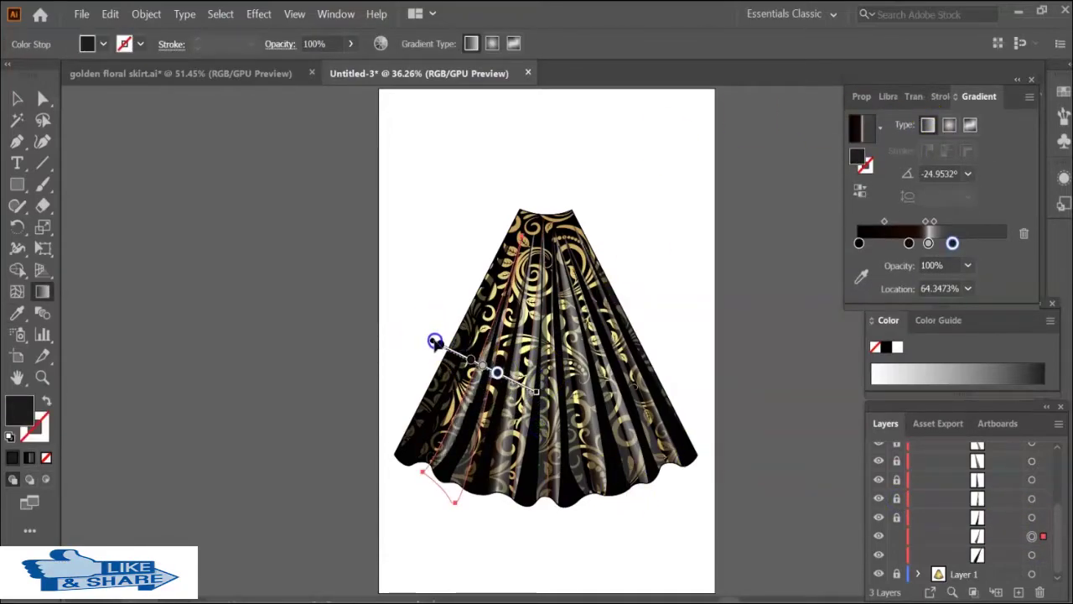
left_click(543, 384)
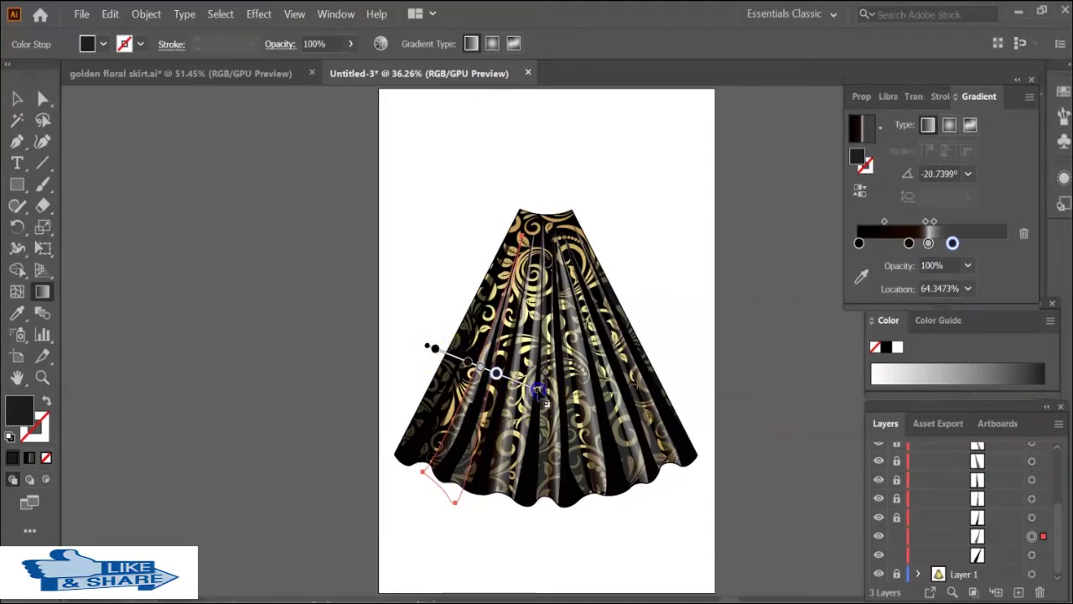
left_click_drag(533, 388, 558, 397)
mouse_move(494, 372)
left_mouse_down()
mouse_move(568, 402)
mouse_move(568, 392)
left_mouse_up()
left_click(489, 373)
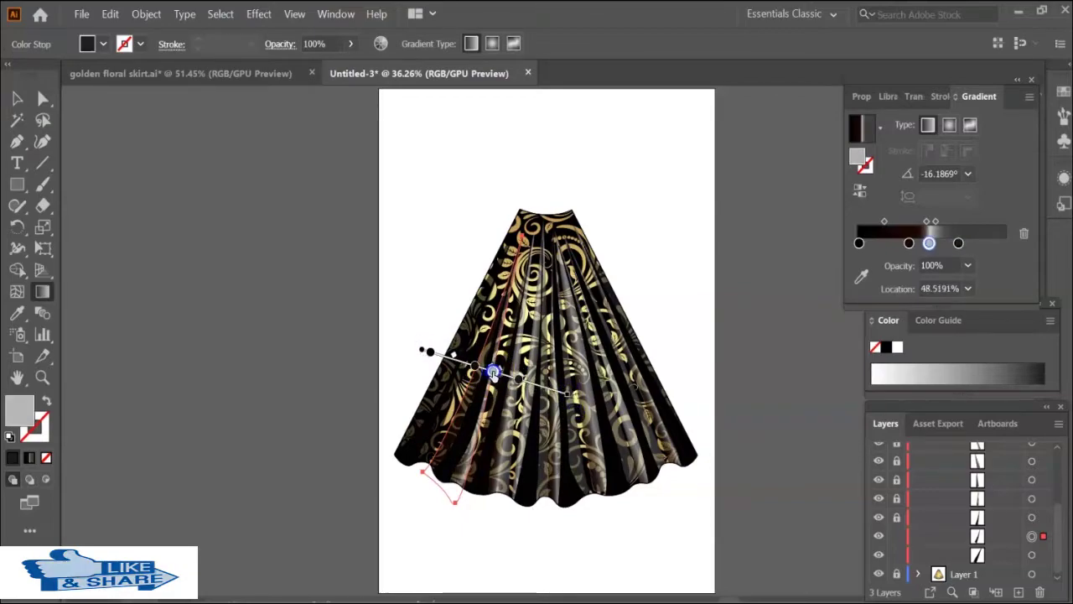
Reselect the pleat path and bring its gradient controls back up.
key("a")
left_click(533, 348)
left_click(488, 374)
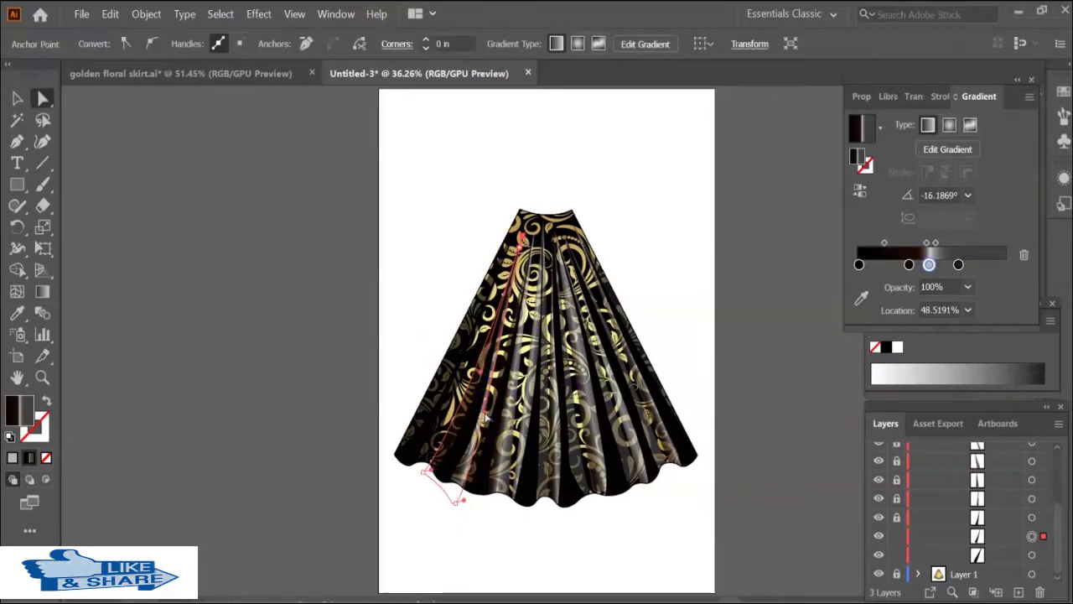
key("g")
left_click(650, 355)
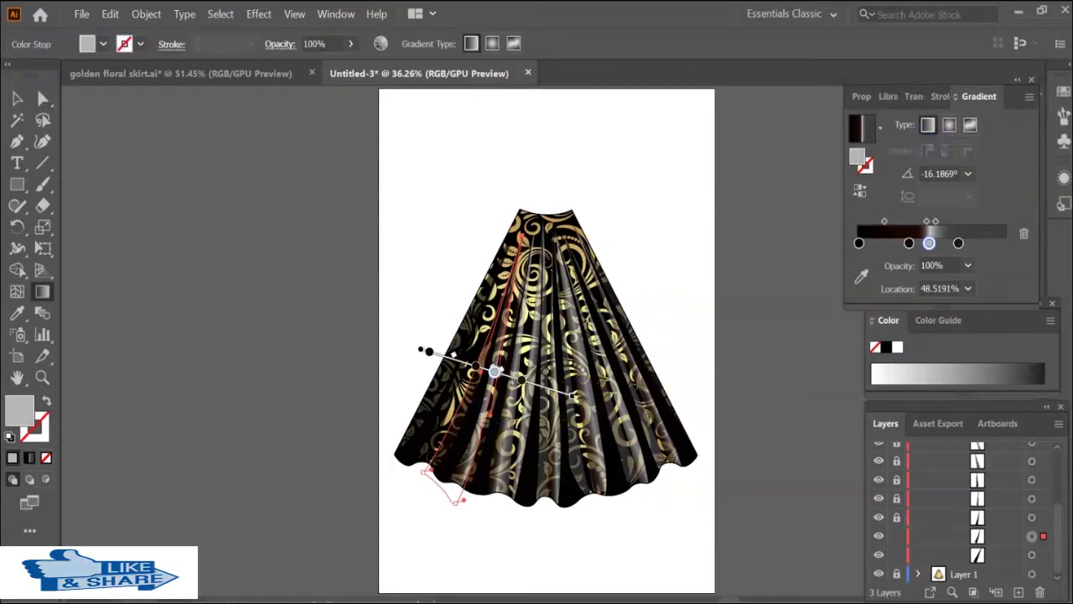
key("v")
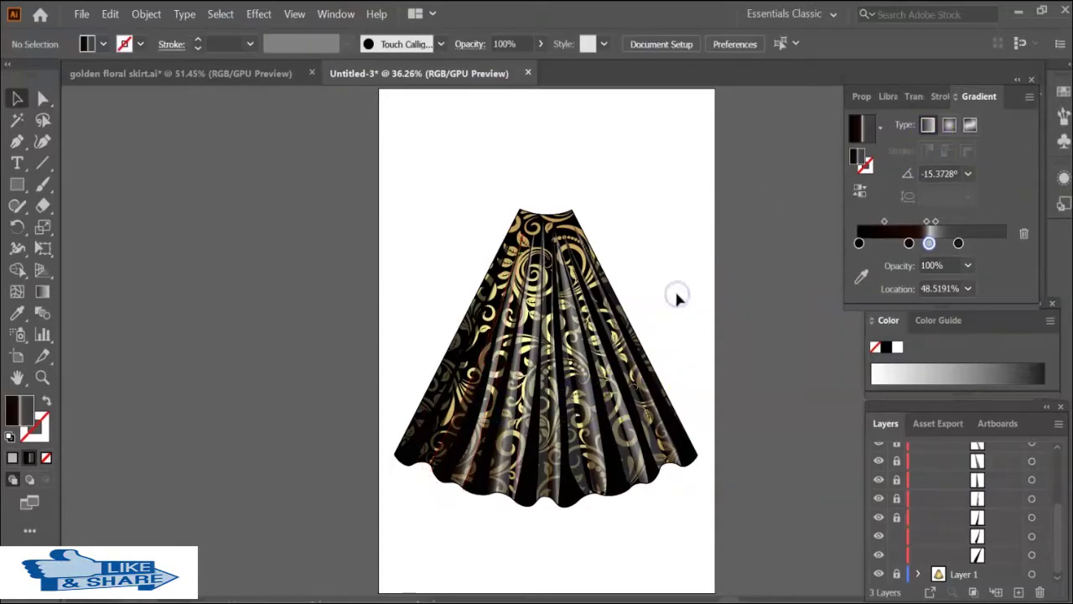
left_click(491, 375)
key("g")
left_click(701, 387)
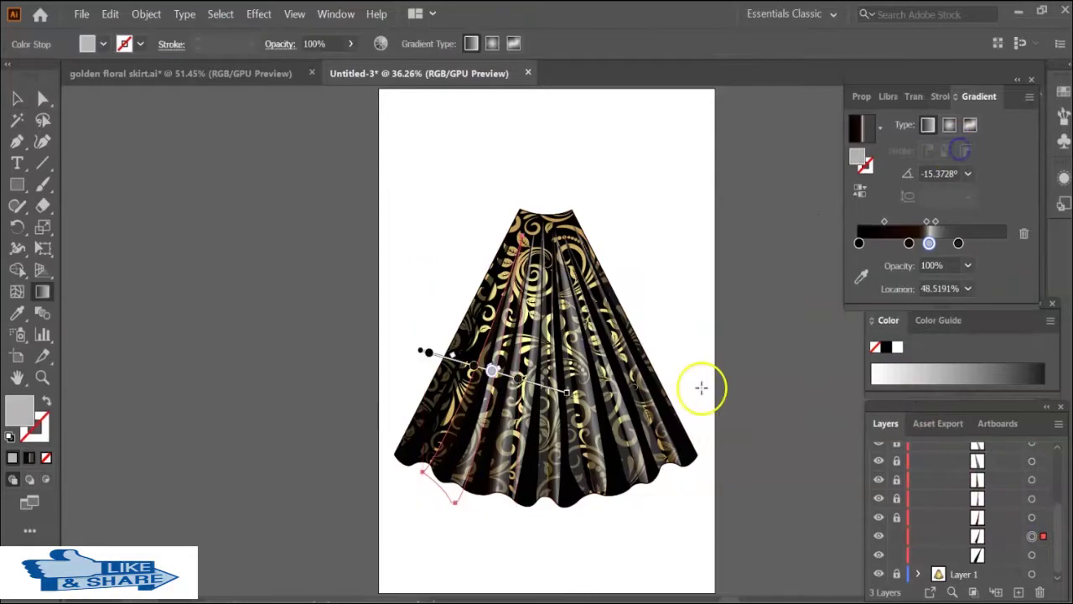
Shift the pleat gradient and re-angle it to about -21°, then deselect.
mouse_move(532, 390)
left_mouse_down()
mouse_move(557, 369)
mouse_move(547, 371)
mouse_move(555, 394)
mouse_move(490, 370)
left_mouse_up()
left_click_drag(566, 401, 560, 409)
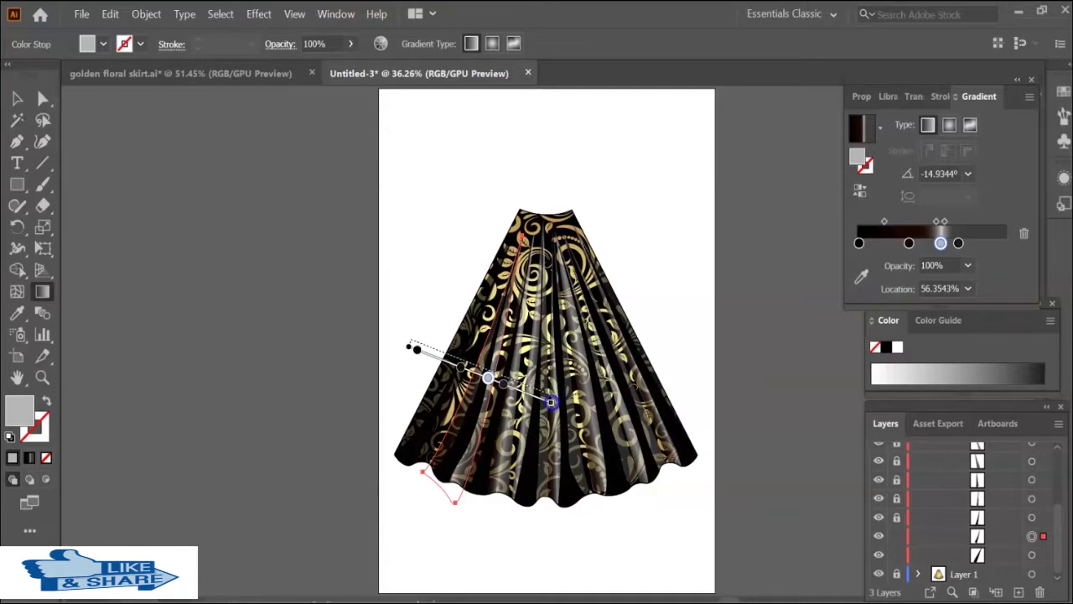
key("v")
left_click(671, 327)
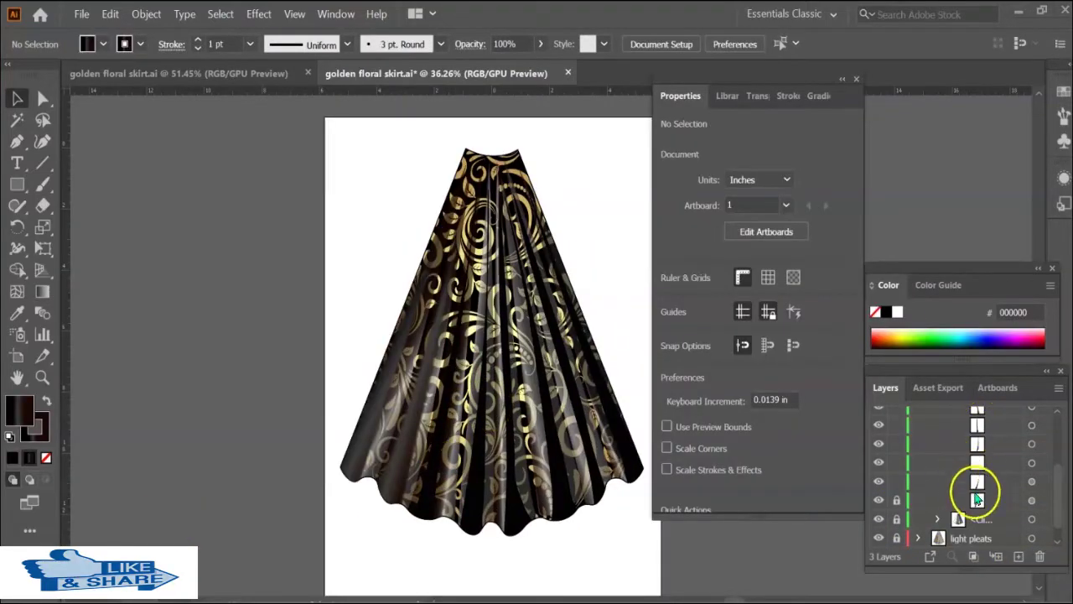
Move the narrow left pleat's hem anchor below the skirt edge.
left_click(1037, 461)
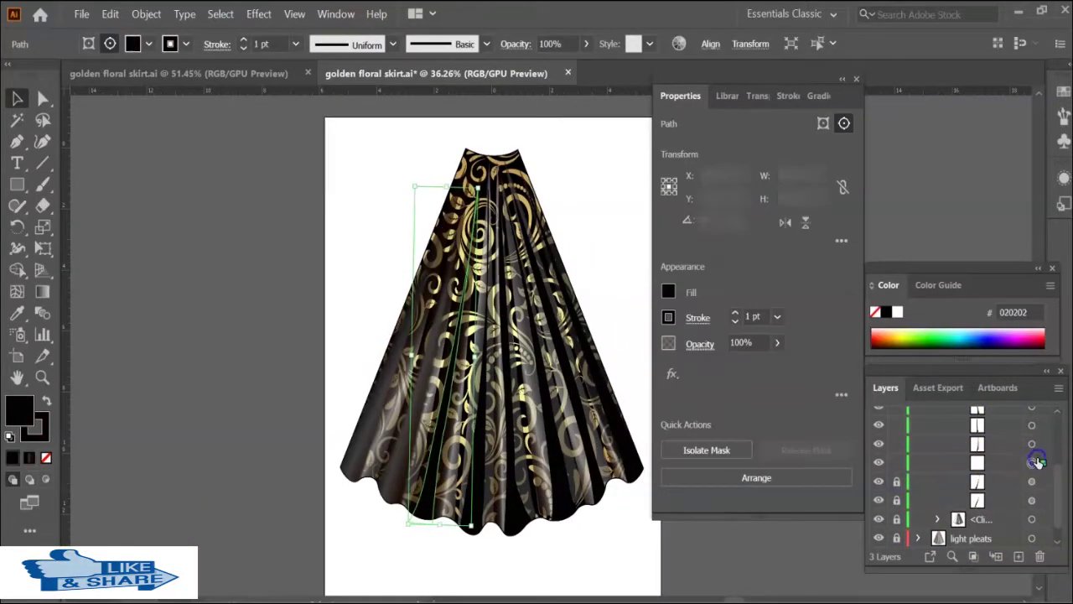
key("p")
left_click(428, 505)
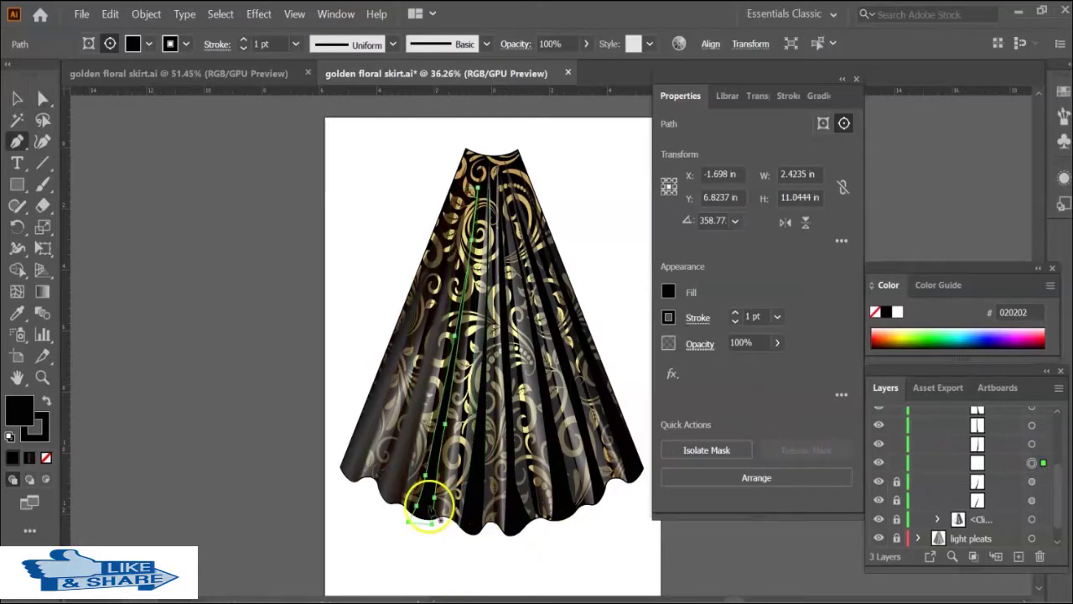
left_click(454, 337)
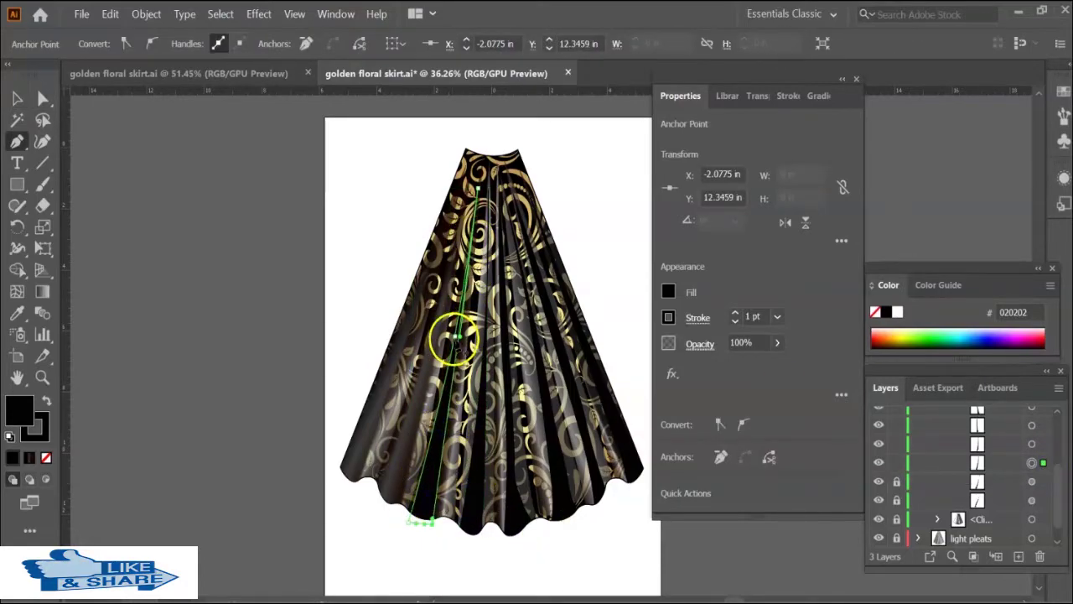
key("a")
left_click(411, 513)
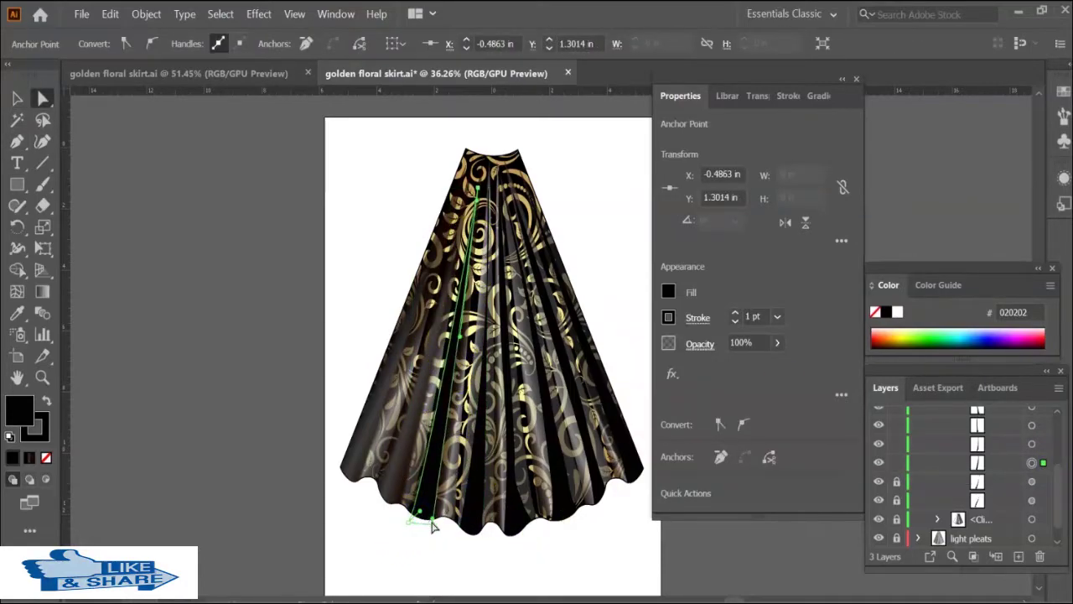
left_click(434, 525)
left_click_drag(412, 526, 408, 530)
left_click(419, 526)
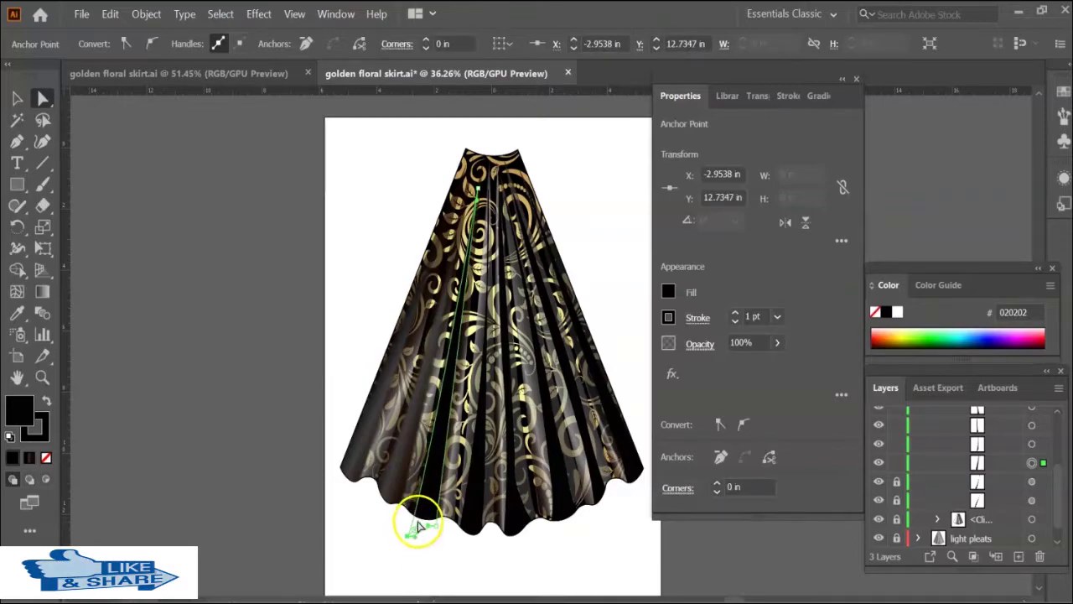
Copy the skirt's dark gradient onto the pleat and lengthen it to the right.
key("i")
left_click(478, 197)
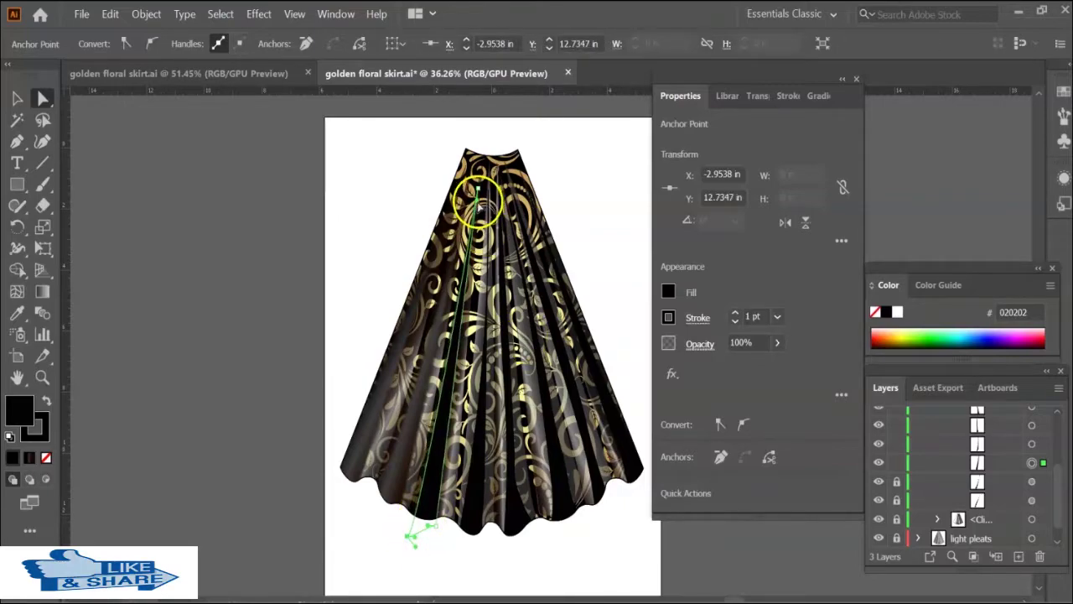
key("g")
left_click(428, 359)
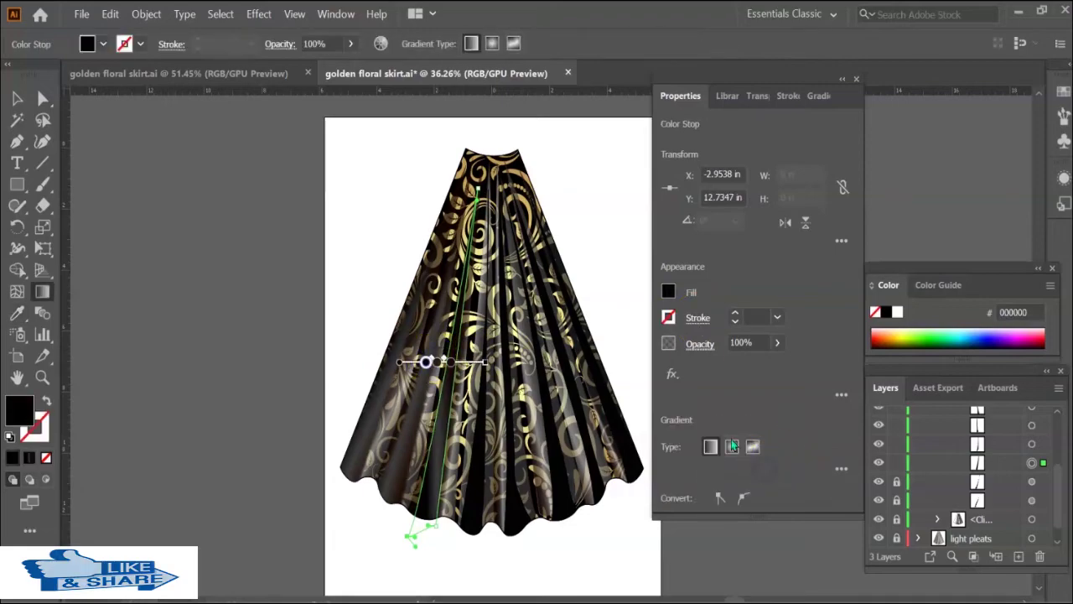
mouse_move(494, 388)
left_mouse_down()
mouse_move(555, 385)
mouse_move(528, 398)
left_mouse_up()
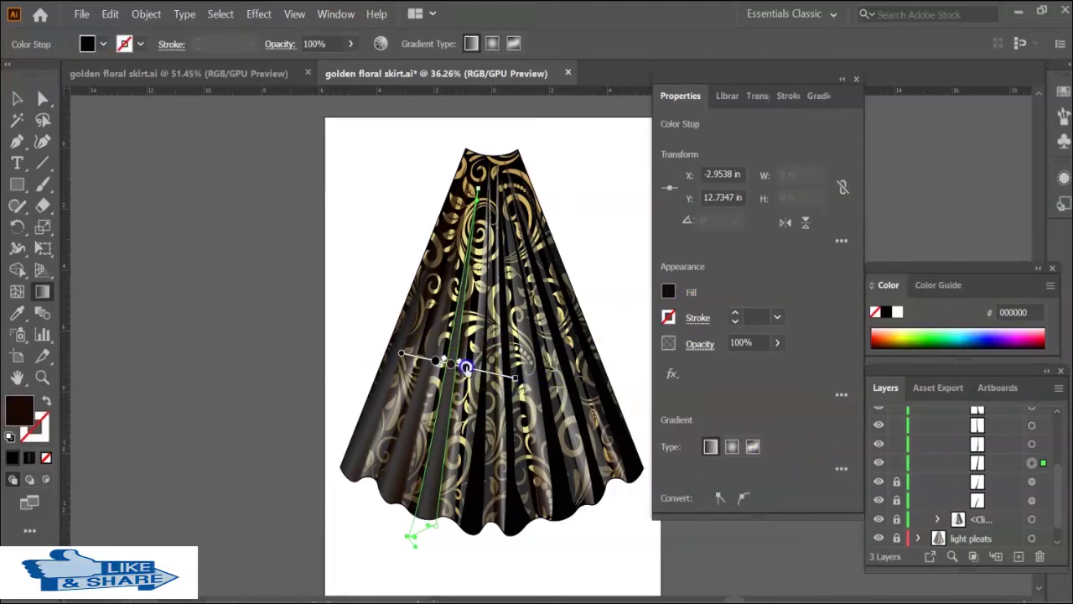
left_click(435, 361)
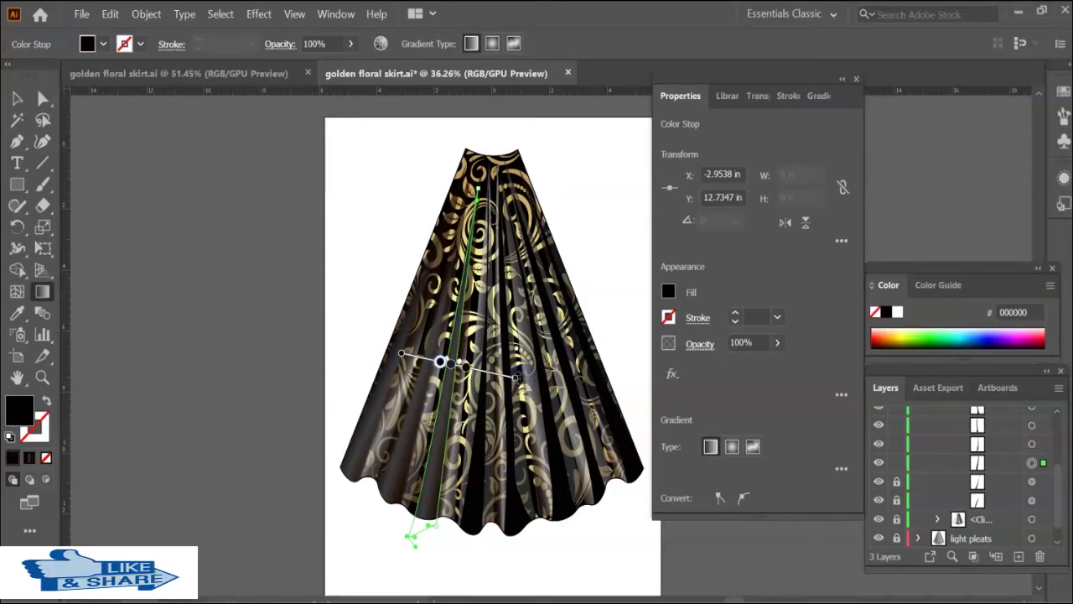
Apply a Feather effect to the pleat.
left_click(675, 382)
left_click(850, 160)
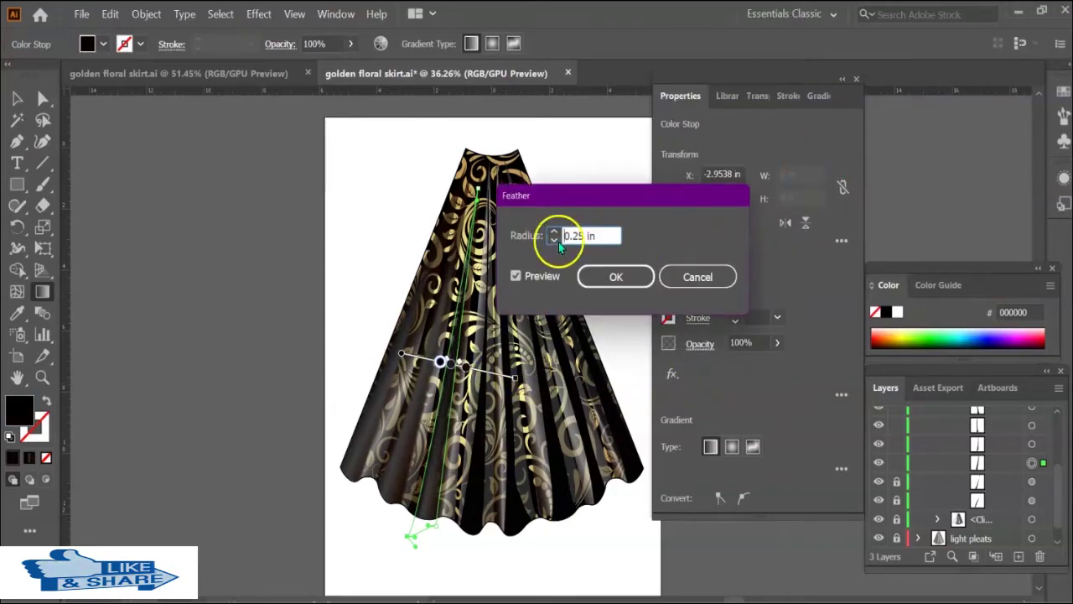
left_click(603, 272)
key("v")
left_click(604, 273)
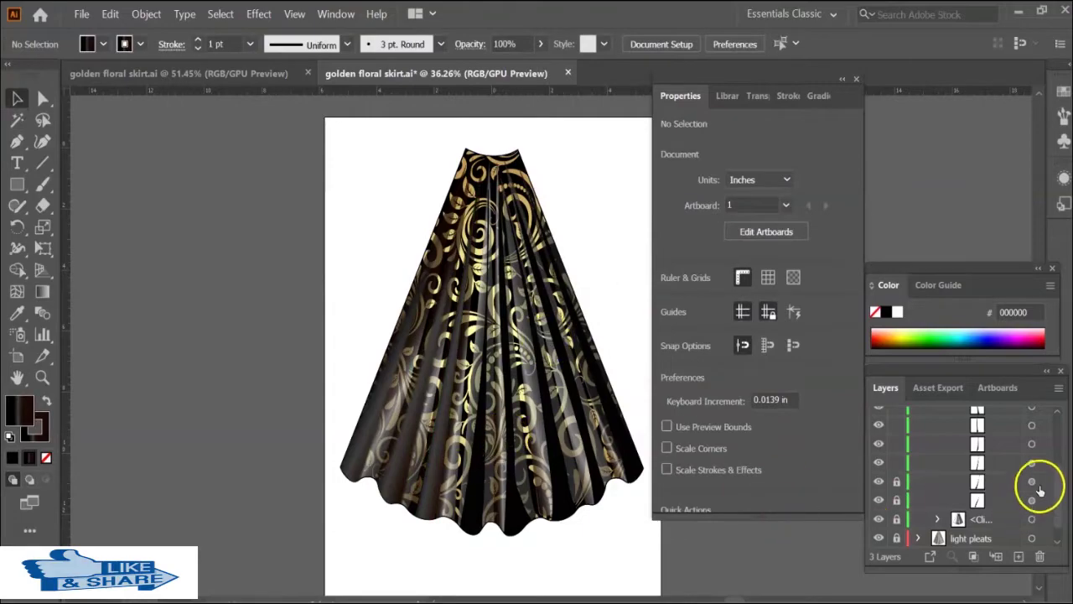
Set the pleat's Feather radius to 0.25 in.
left_click(434, 563)
left_click(1031, 462)
left_click(672, 375)
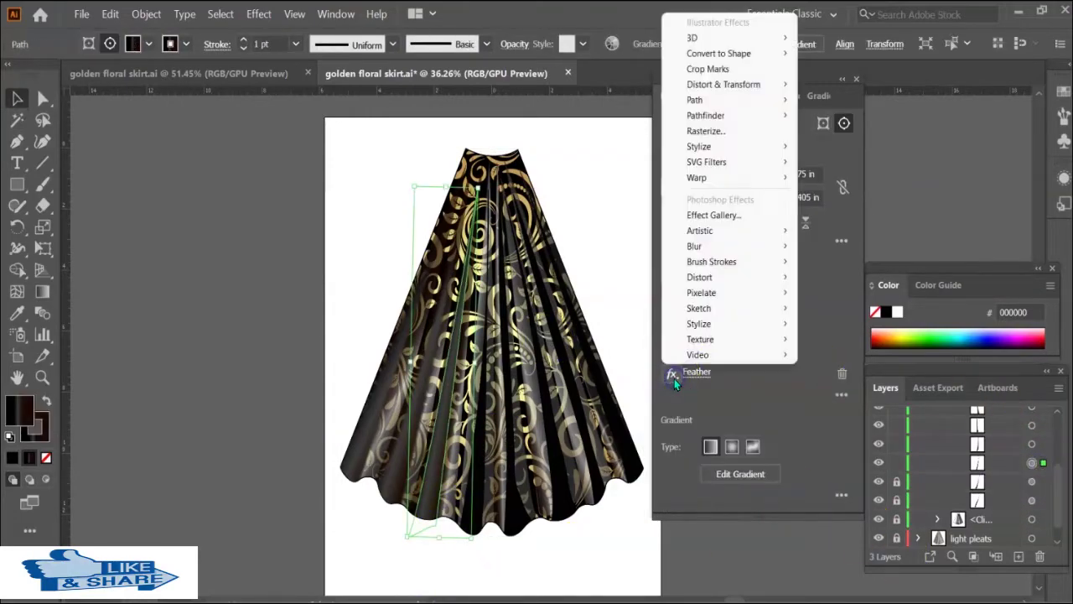
left_click(696, 371)
type("0.25")
left_click(612, 275)
left_click(604, 259)
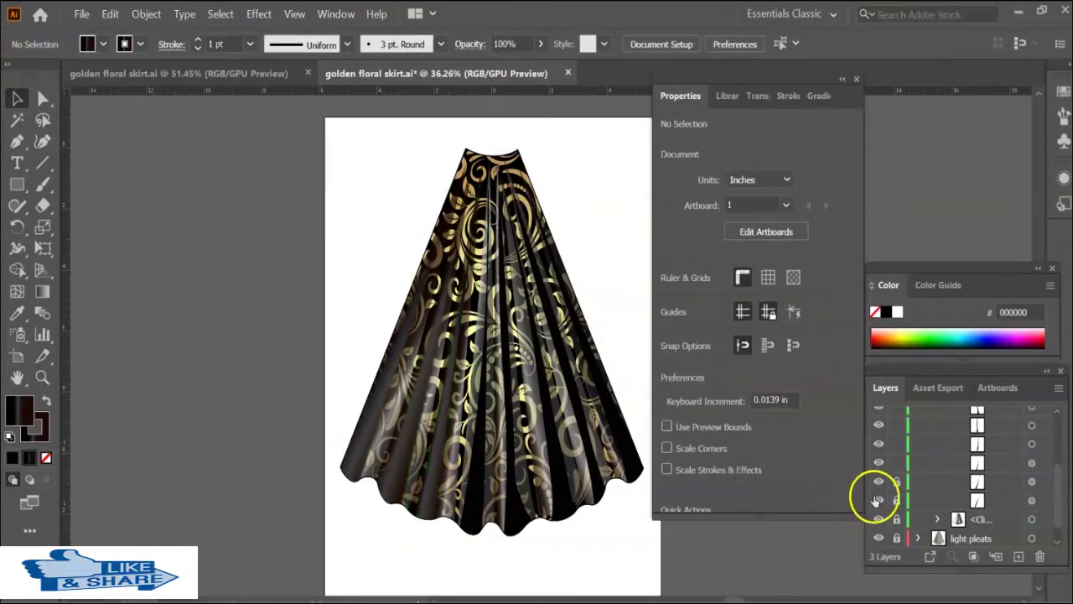
Reshape the next pleat path's lower and upper curves using its bottom and top anchors.
key("p")
scroll(546, 515, "down", 2)
scroll(438, 462, "up", 3)
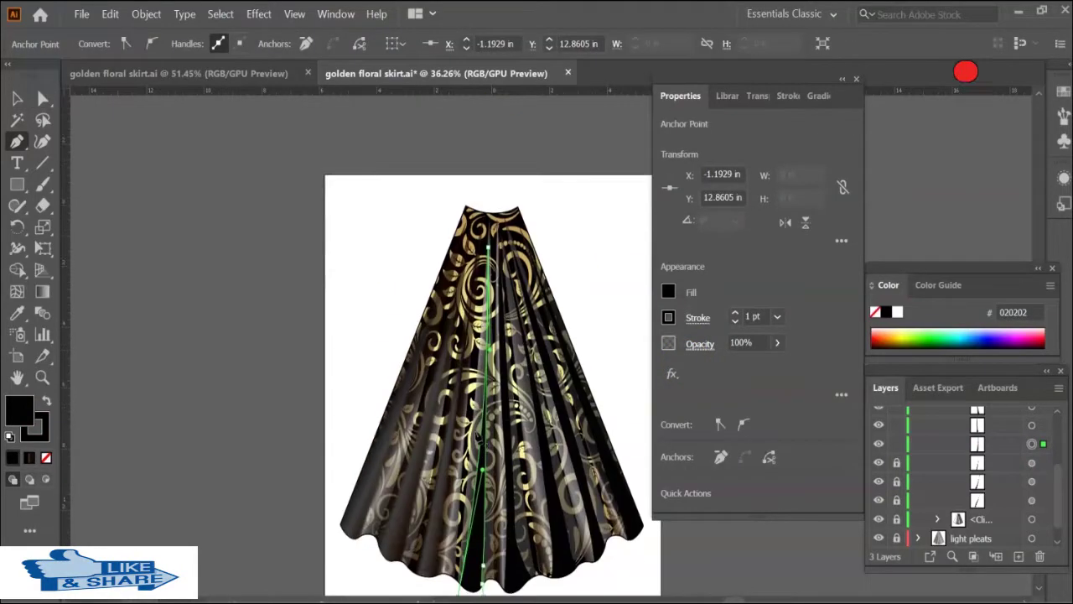
scroll(476, 436, "down", 2)
left_click(478, 412)
left_click(482, 515, "ctrl")
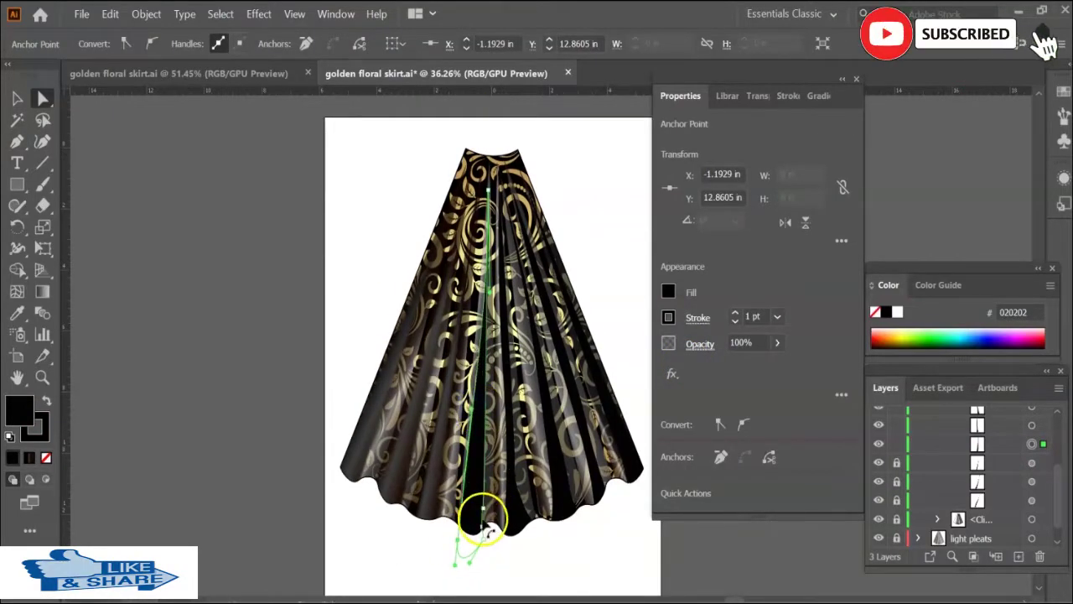
left_click_drag(486, 528, 493, 528)
left_click(489, 191, "ctrl")
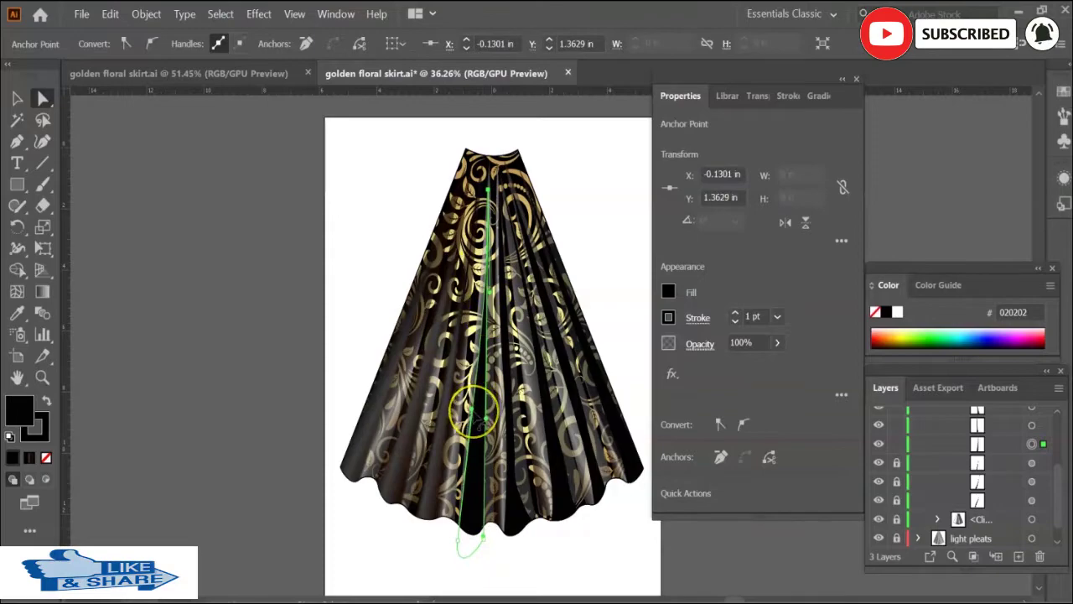
mouse_move(471, 402)
left_mouse_down()
mouse_move(478, 339)
mouse_move(464, 493)
mouse_move(485, 240)
left_mouse_up()
left_click(456, 539)
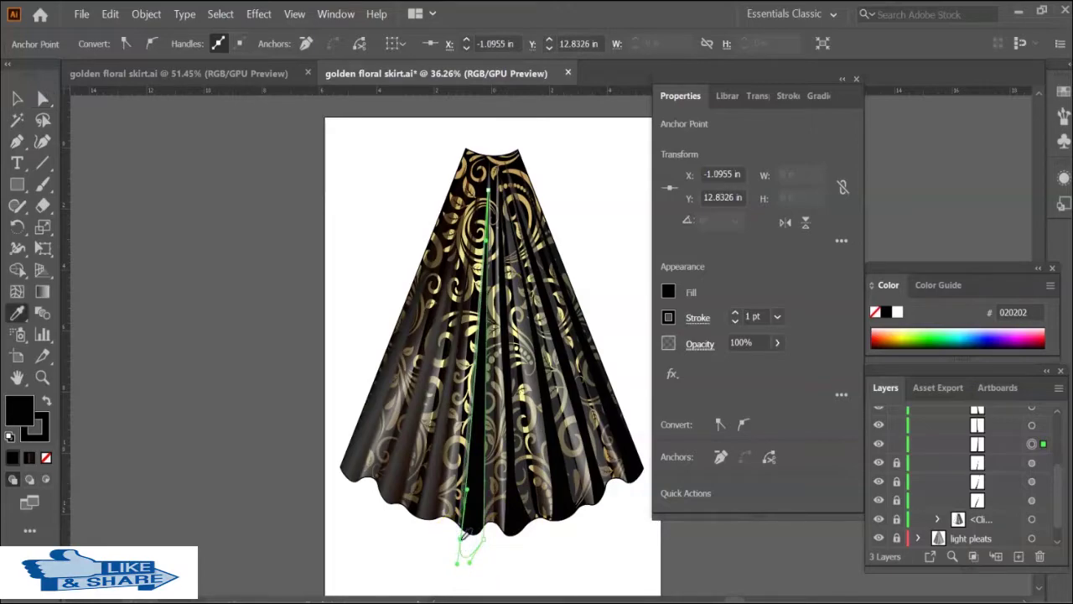
Fill the pleat with a gradient extended slightly to the right.
key("period")
key("g")
left_click(498, 376)
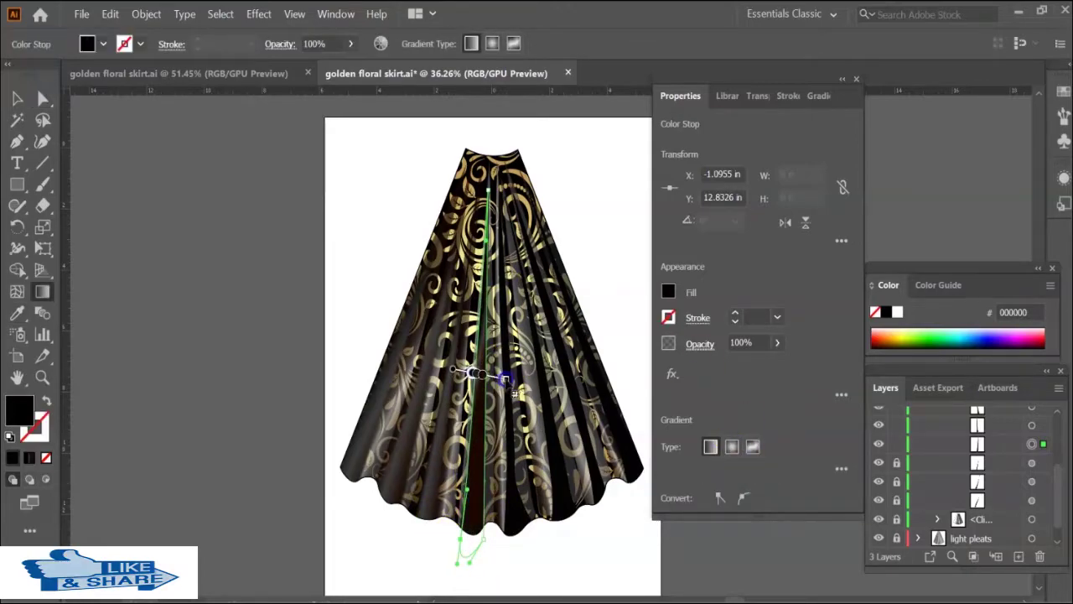
left_click_drag(514, 391, 523, 394)
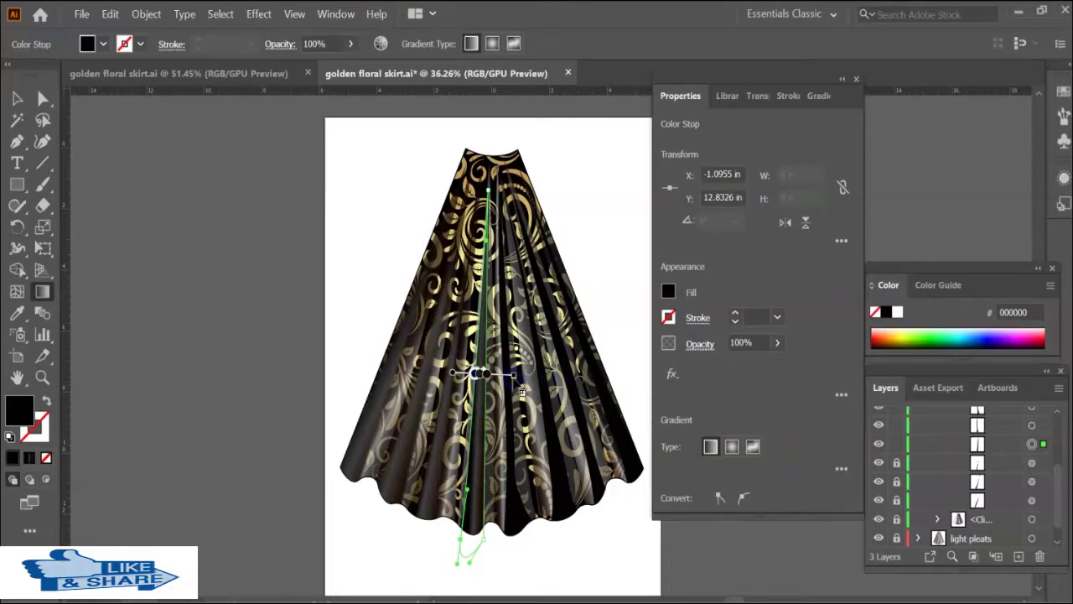
Feather the pleat with a 0.00028 radius and lock it in the Layers panel.
left_click(675, 378)
left_click(826, 162)
type("0.00028")
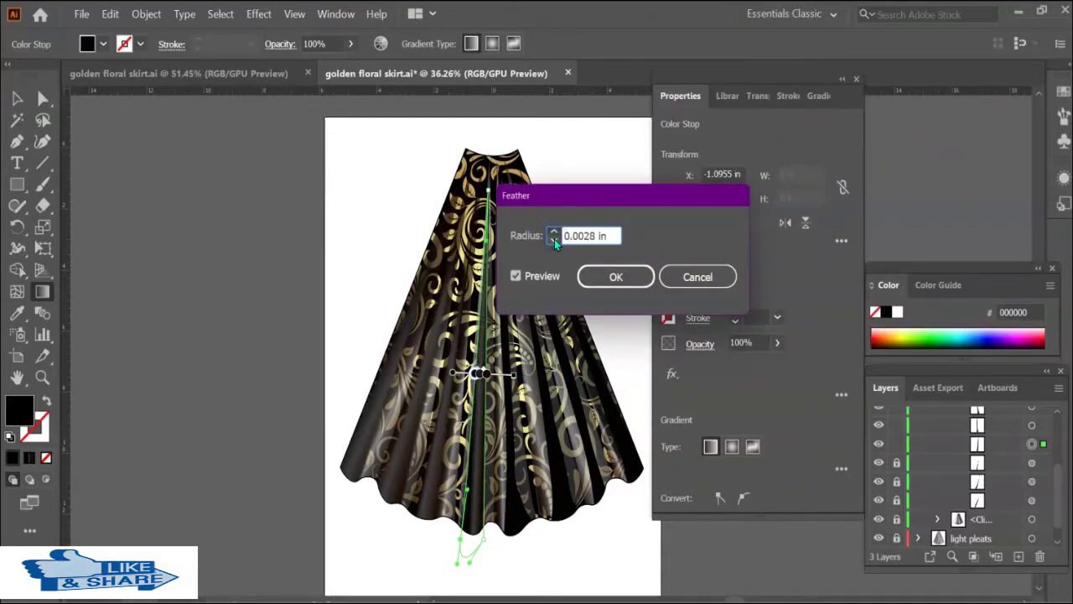
left_click(622, 279)
left_click(895, 444)
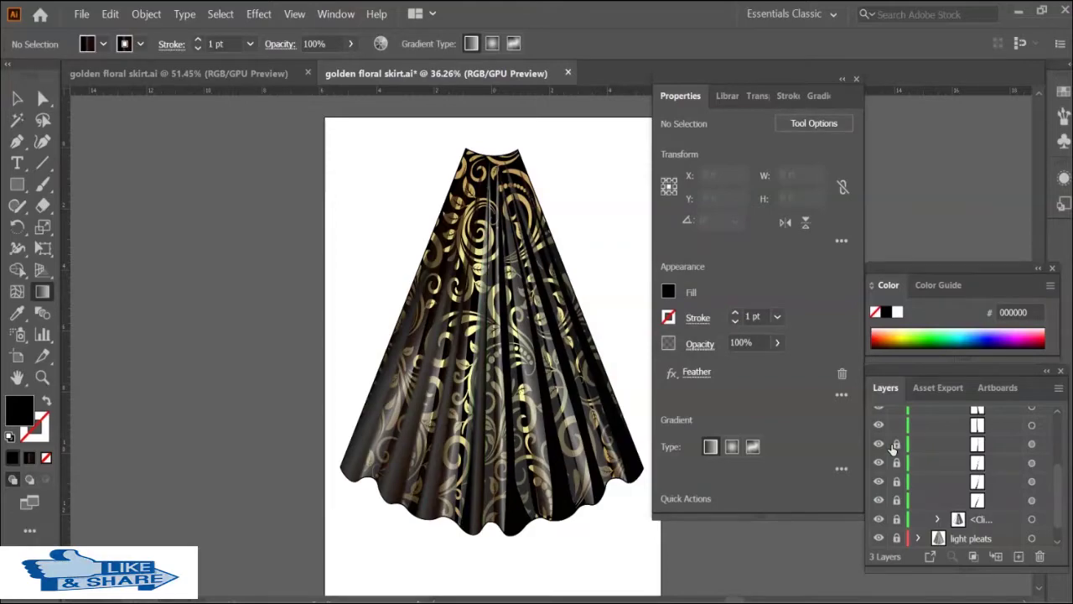
left_click(1031, 425)
Pull curve handles out of the pleat's bottom anchor with Convert Anchor Point.
key("shift+c")
left_click_drag(518, 542, 539, 527)
left_click(508, 377)
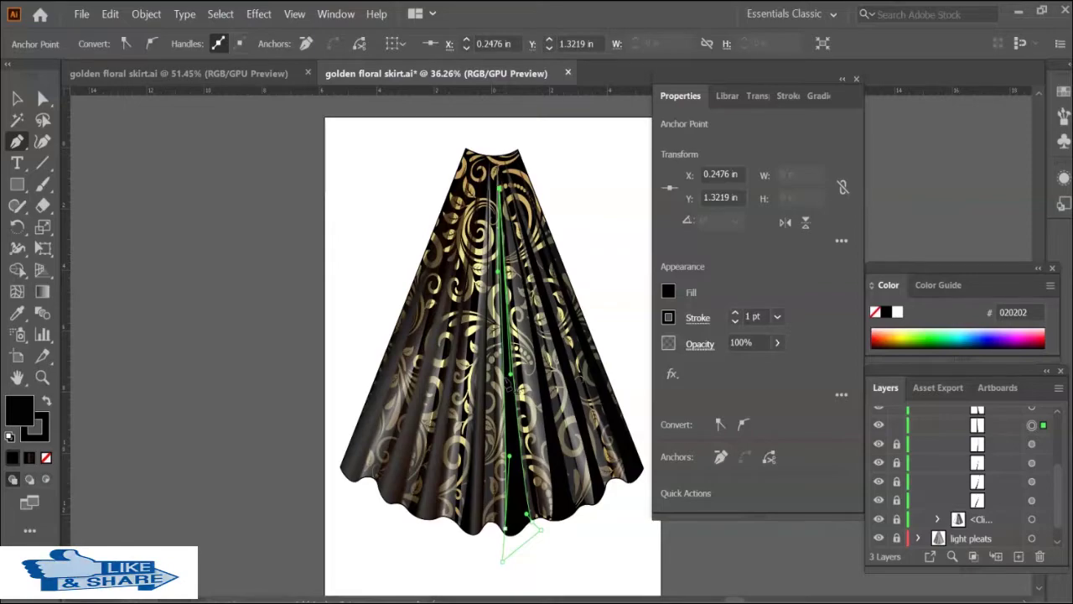
Draw a new centre pleat outline with the Pen tool and select it.
left_click(509, 459)
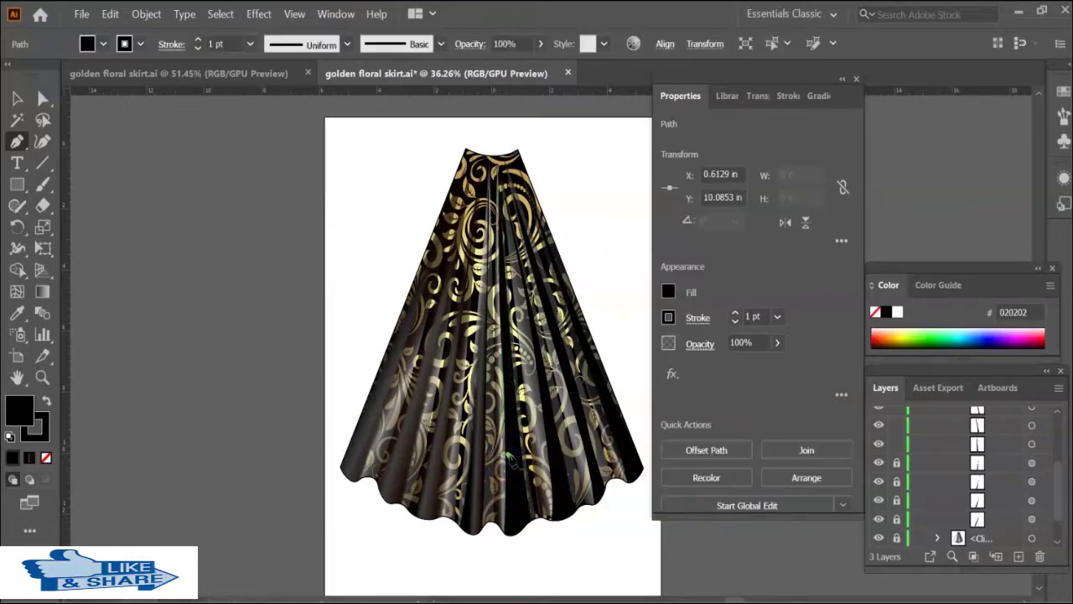
left_click(560, 535)
left_click(563, 557, "ctrl")
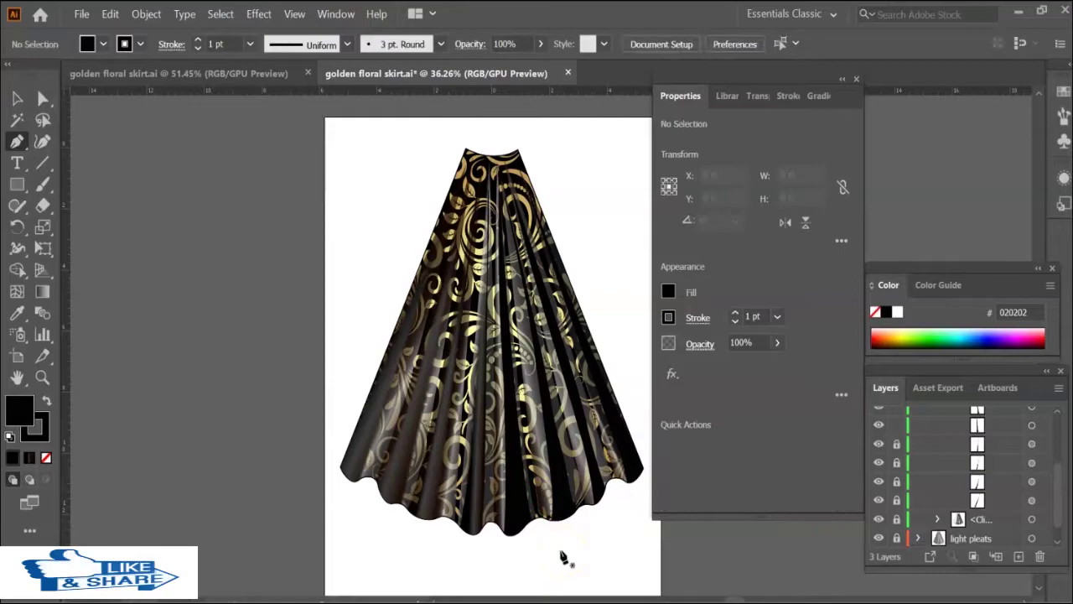
left_click(1039, 426)
Try moving and curving the new pleat's bottom anchor, undoing both changes.
key("p")
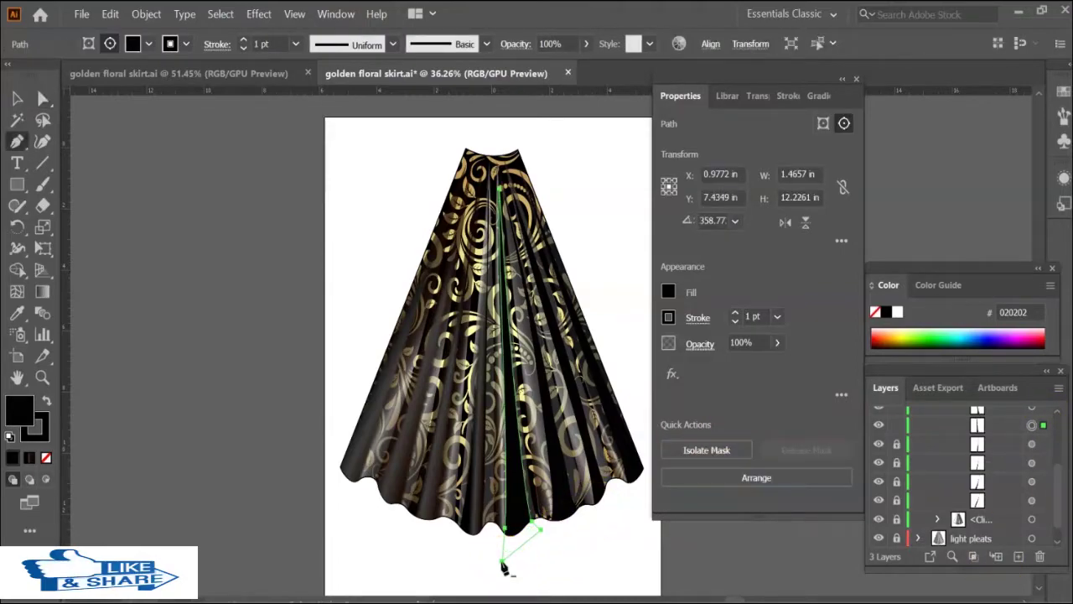
left_click(502, 562)
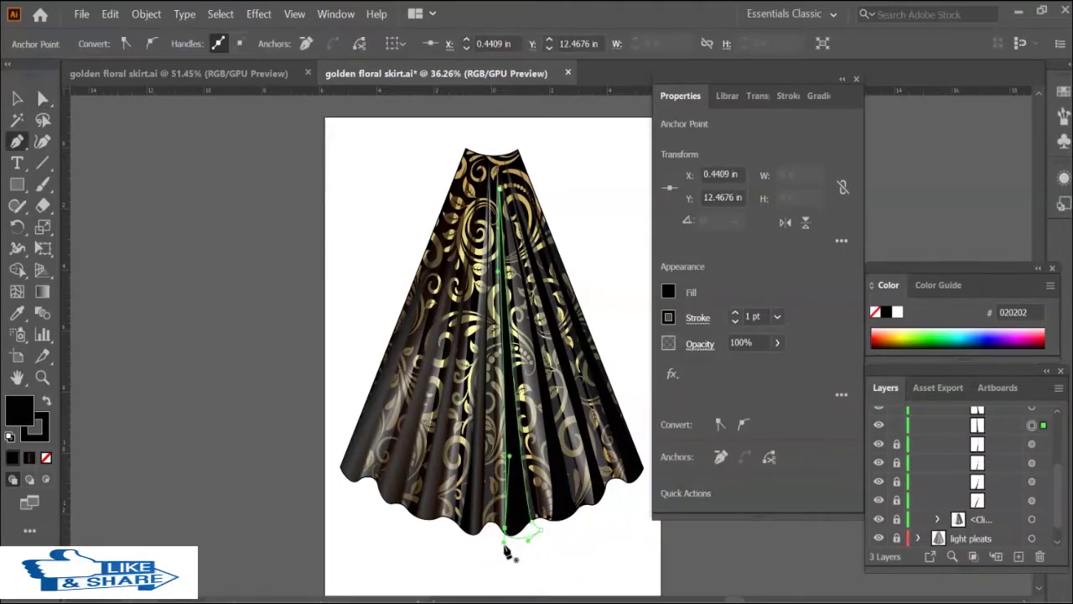
key("a")
mouse_move(505, 534)
left_mouse_down()
mouse_move(508, 549)
mouse_move(536, 544)
left_mouse_up()
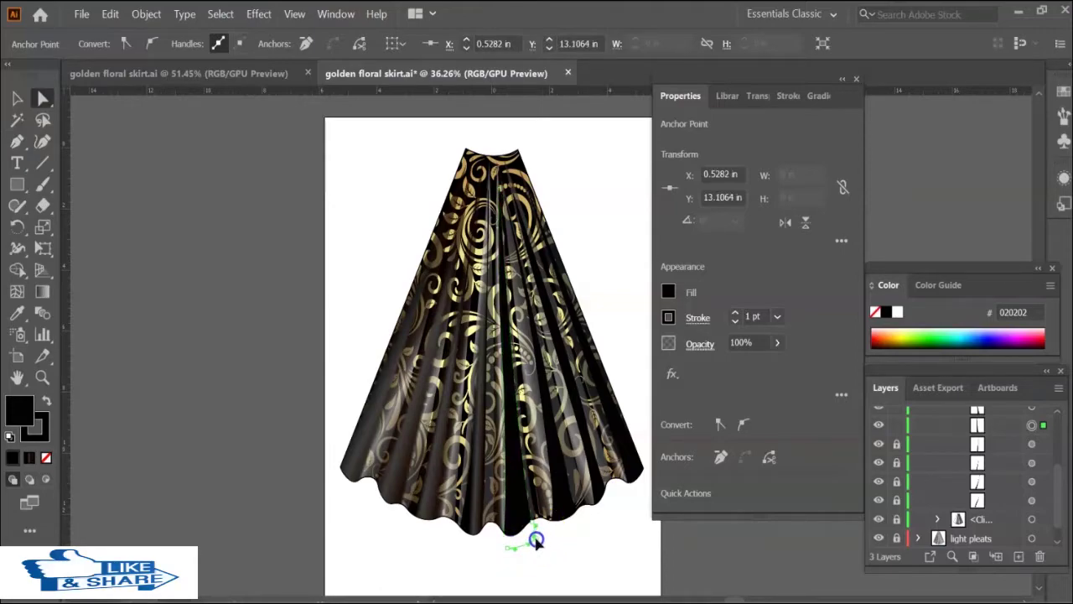
key("ctrl+z")
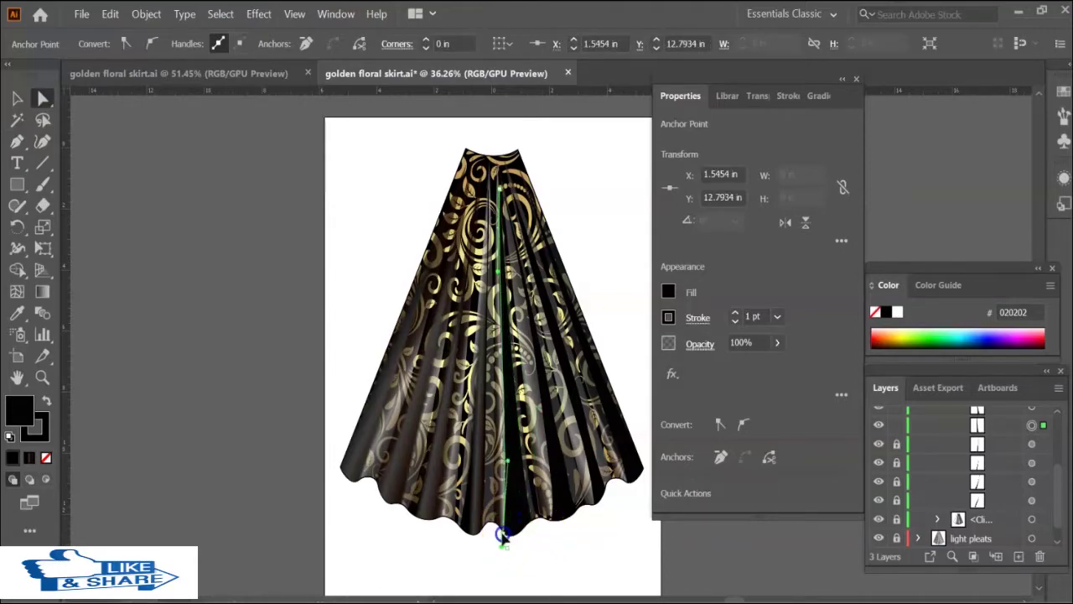
left_click_drag(503, 534, 598, 561)
key("ctrl+z")
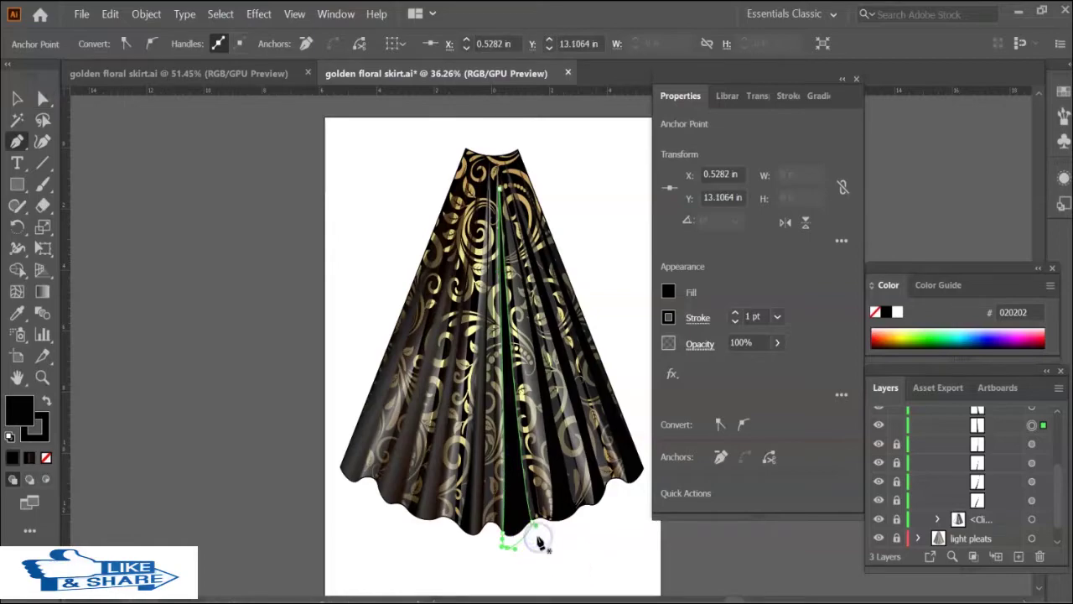
Shade the new pleat with a gradient and feather its edges by 0.125 in.
key("g")
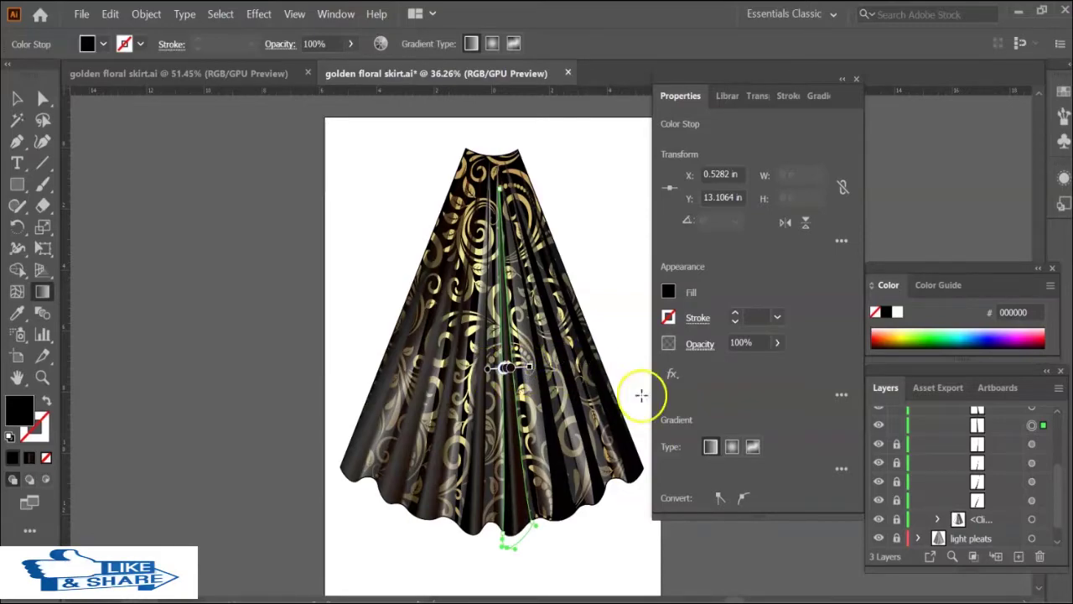
left_click(671, 373)
left_click(718, 147)
left_click(825, 165)
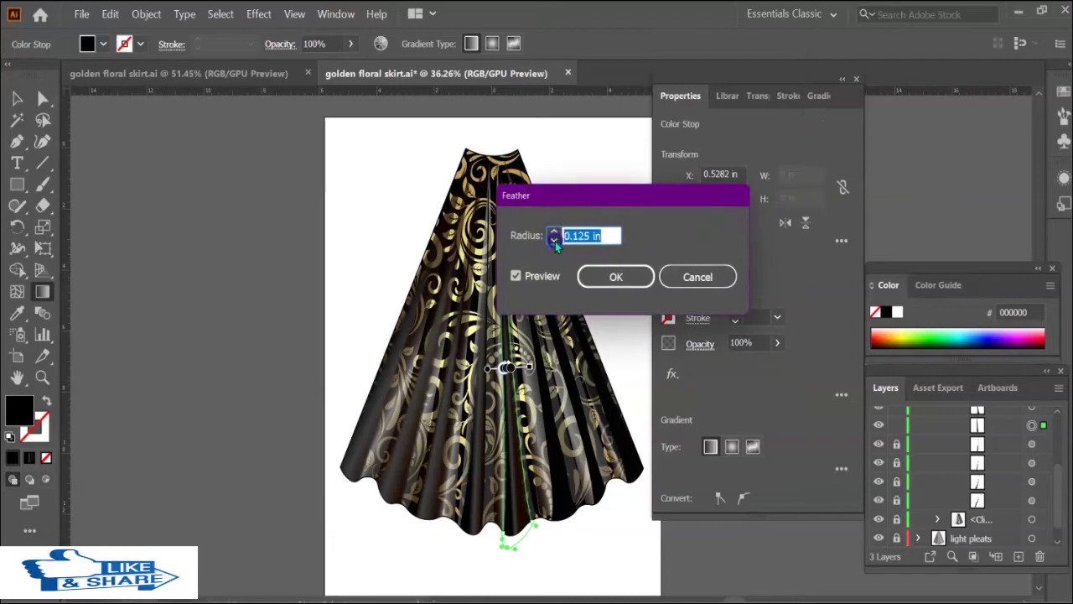
left_click(625, 275)
key("a")
left_click(498, 182)
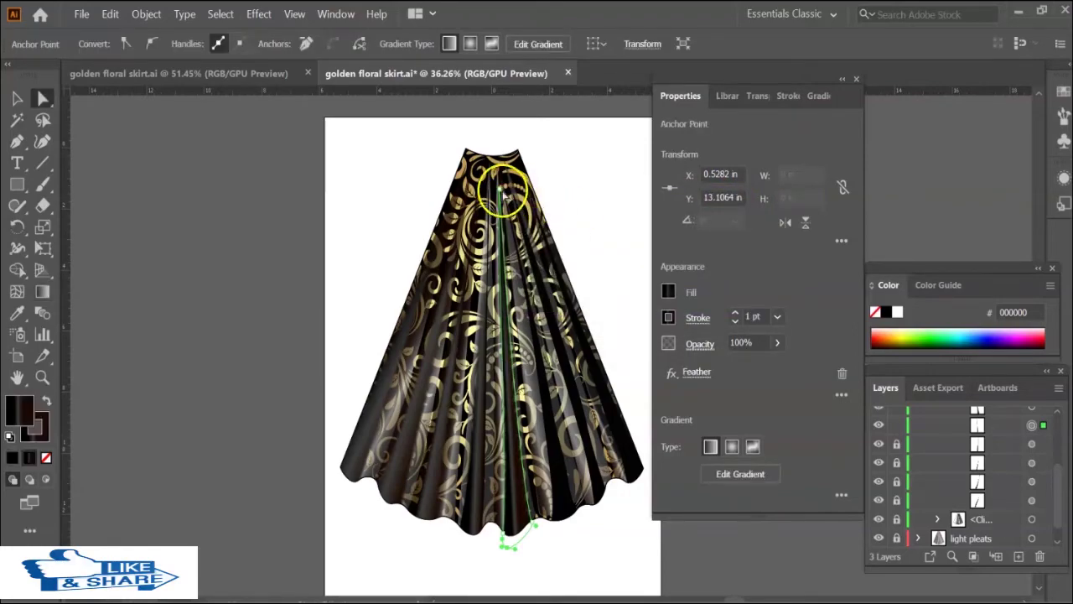
left_click(598, 217)
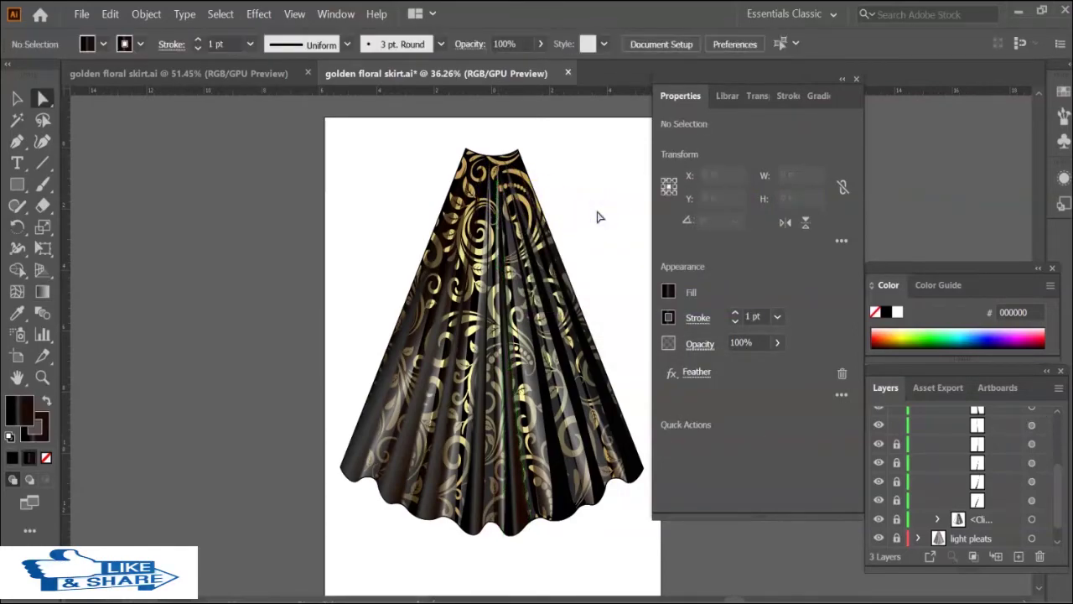
Select the pleat right of centre and check its top and bottom anchors.
left_click(1031, 410)
key("p")
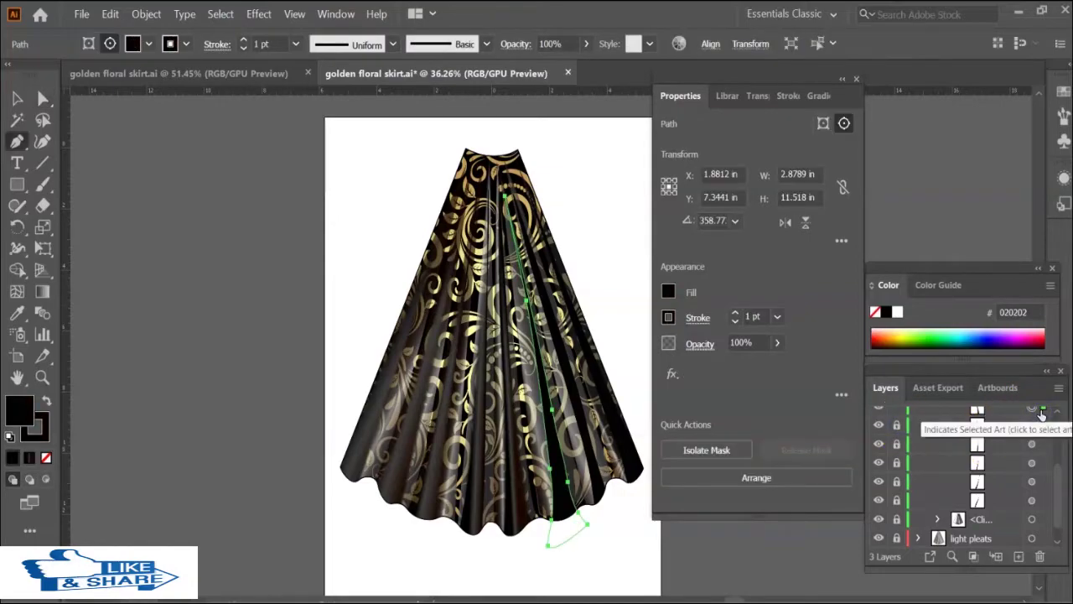
left_click(551, 412)
left_click(571, 494)
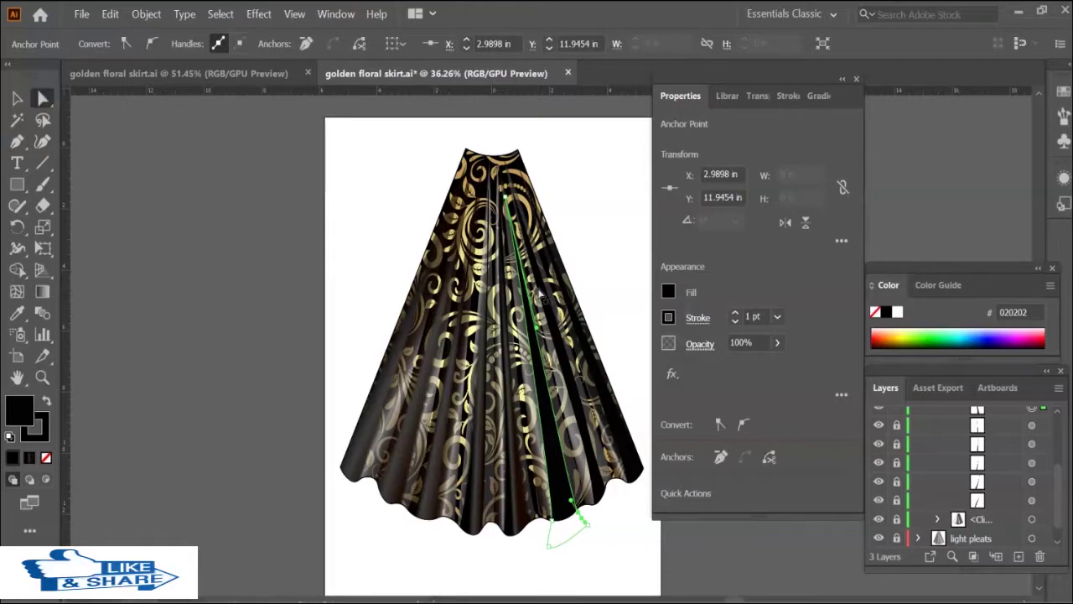
left_click(507, 198)
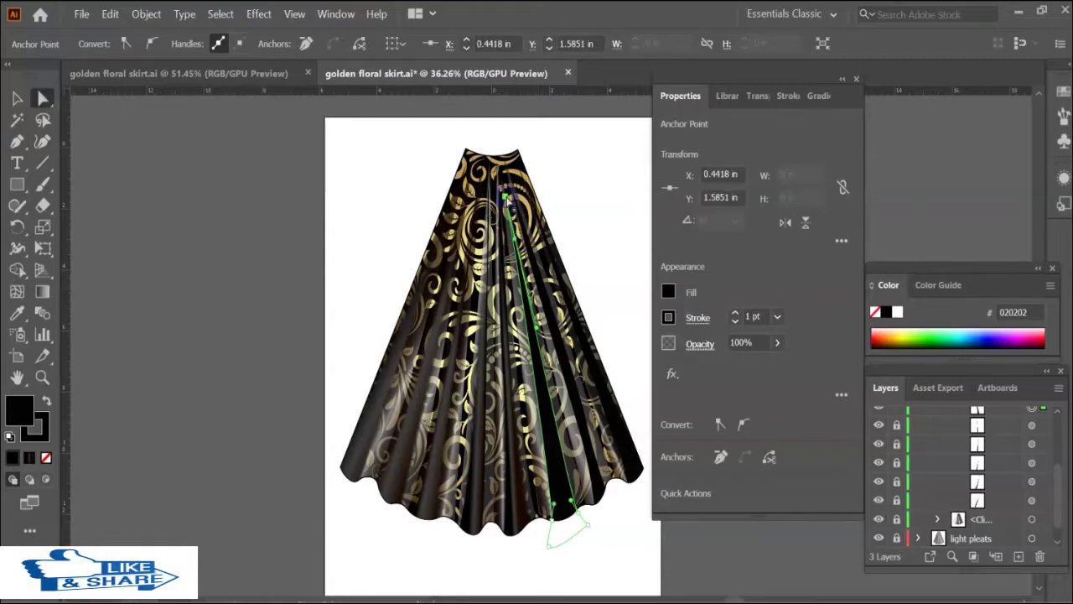
left_click(513, 251)
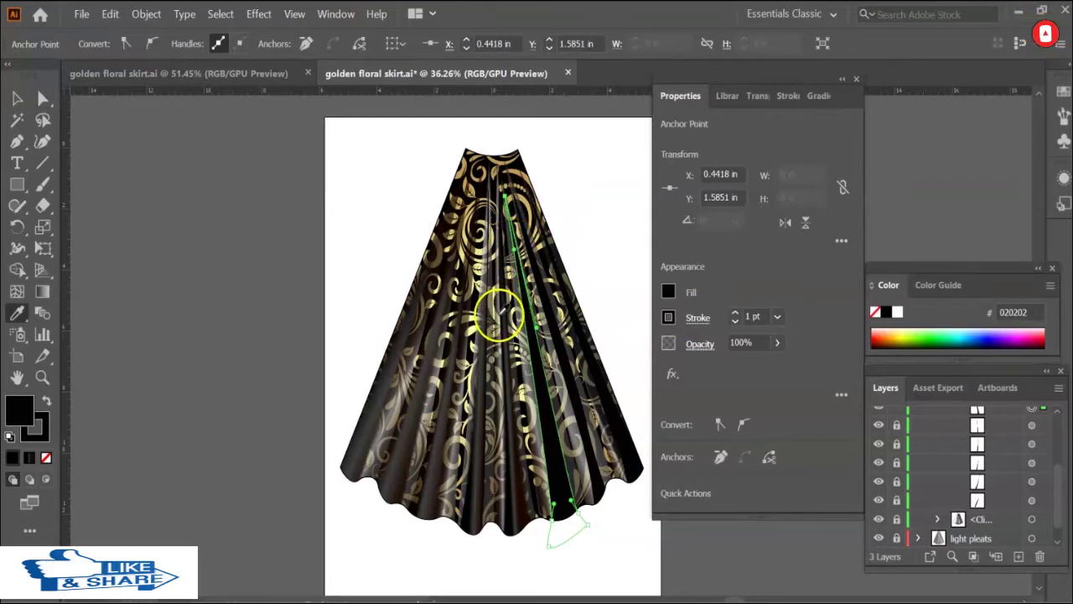
Apply a gradient to the pleat, angled shallowly upward to the right.
key(".")
left_click(730, 475)
left_click_drag(602, 372, 607, 345)
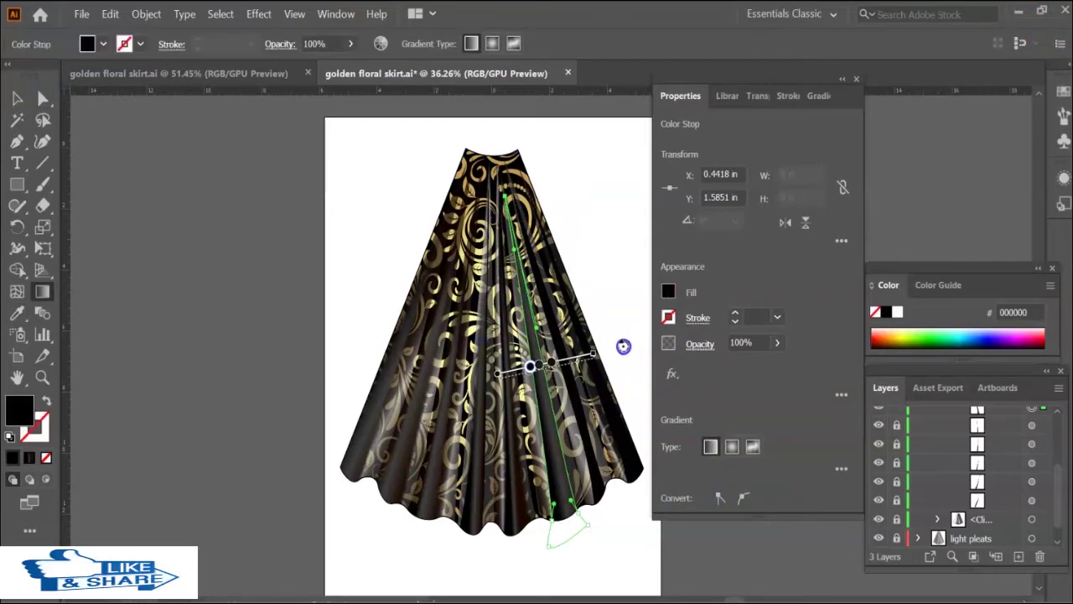
left_click_drag(606, 344, 621, 337)
Soften the pleat's edges with a 0.375 in Feather.
left_click(673, 373)
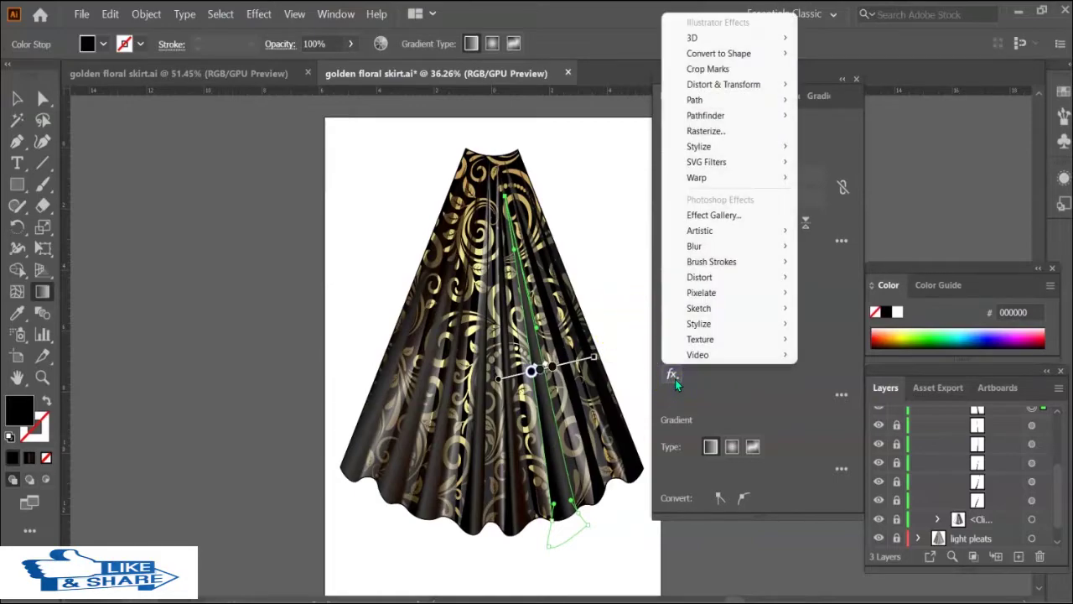
left_click(780, 161)
left_click(661, 218)
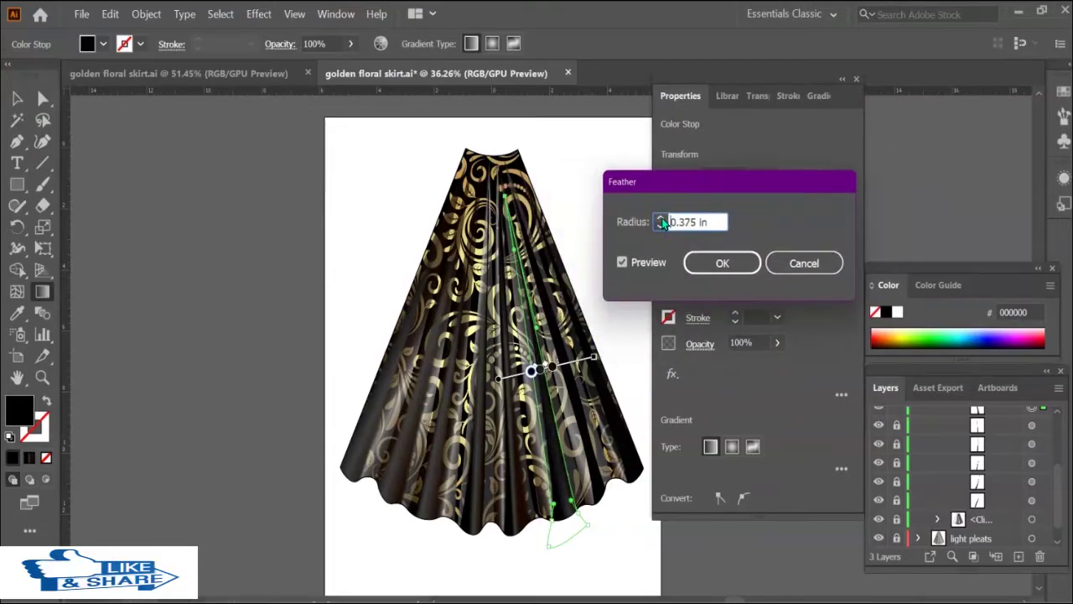
left_click(660, 225)
left_click(722, 262)
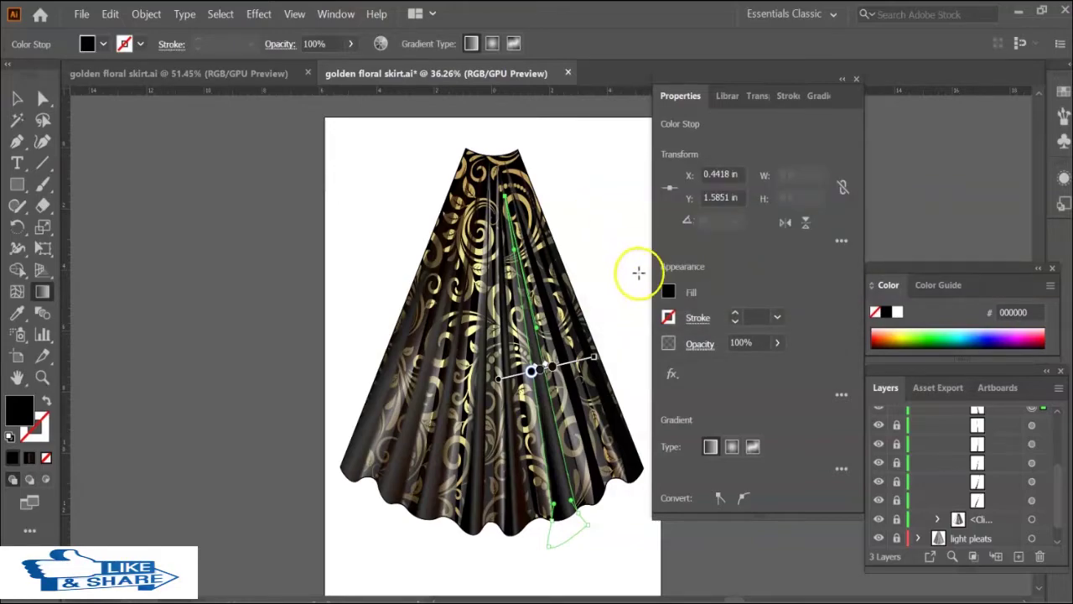
key("v")
left_click(567, 476)
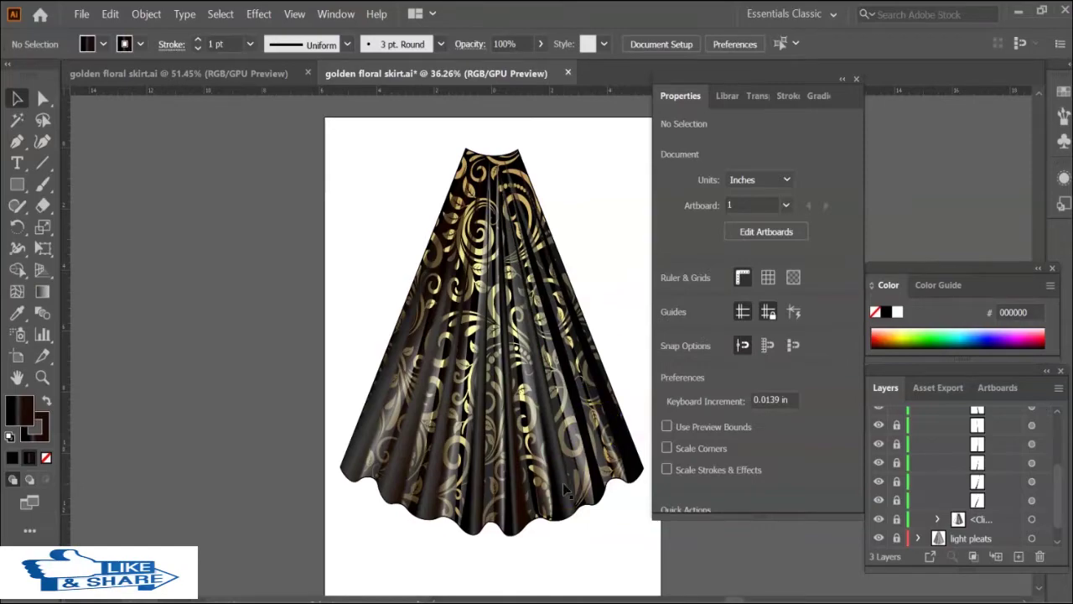
Close the right-side pleat path by rejoining its bottom end anchor.
scroll(936, 440, "up", 5)
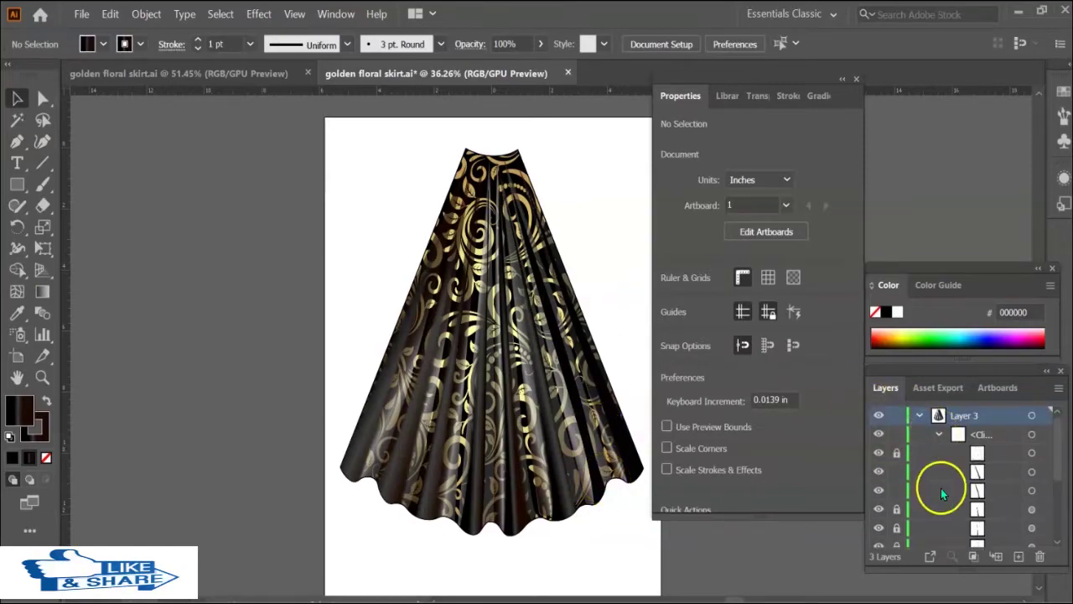
left_click(1031, 489)
key("p")
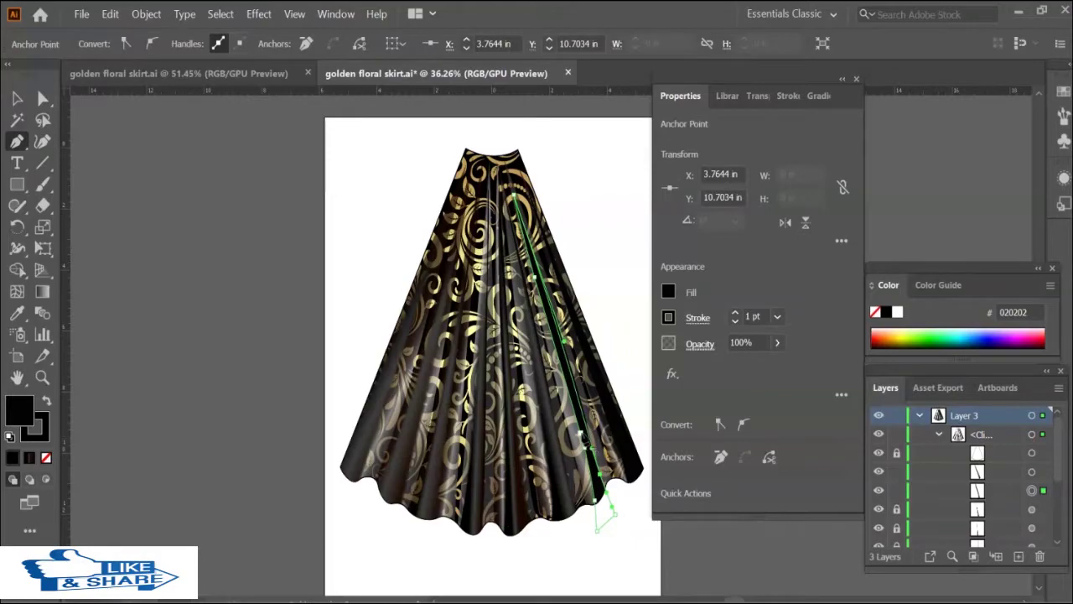
left_click(513, 196)
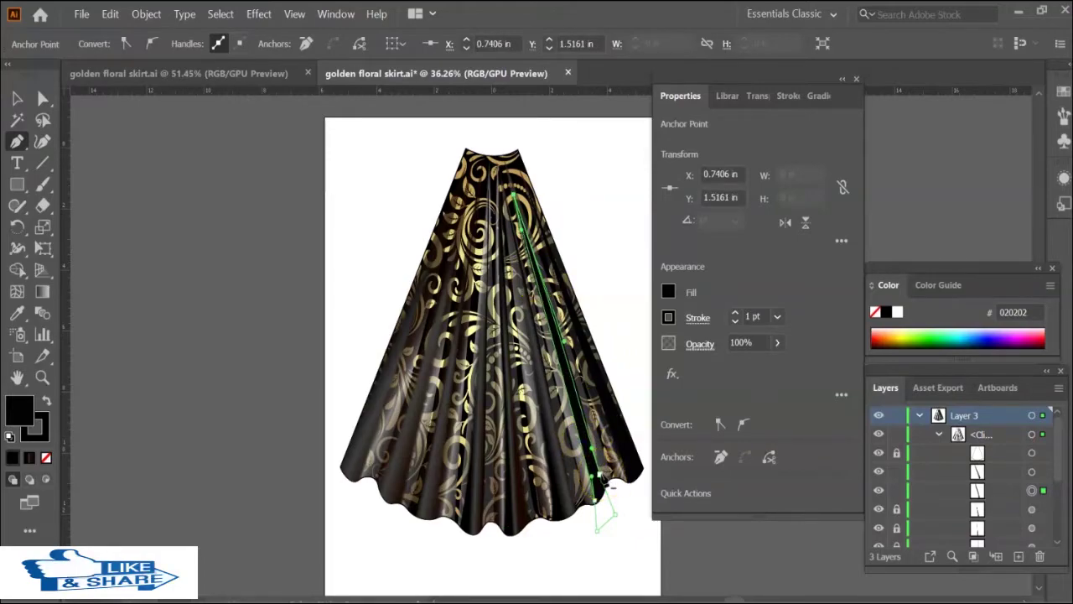
left_click(599, 507)
key("a")
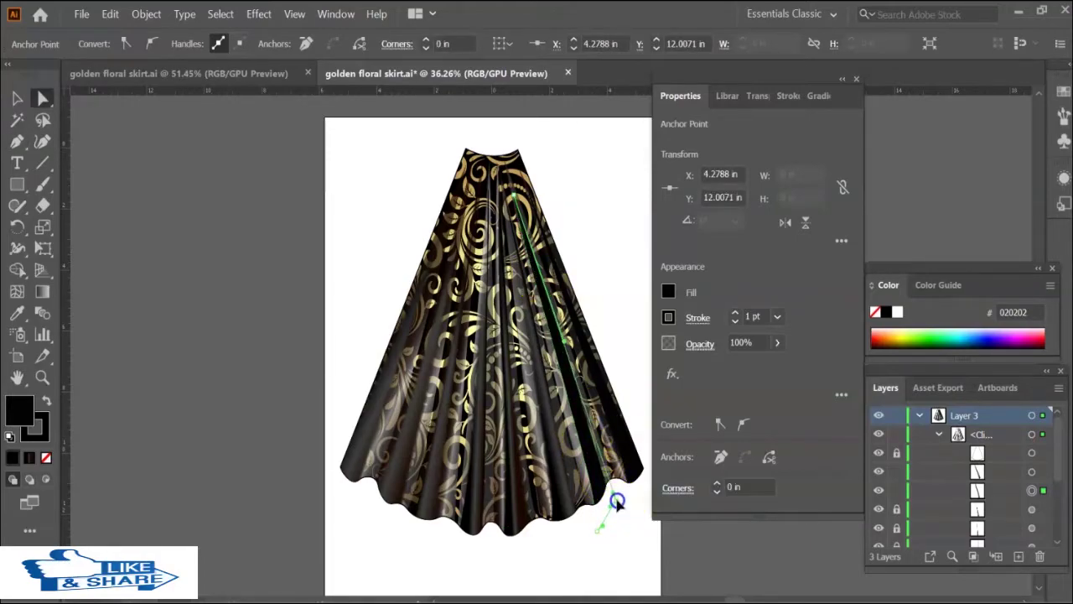
left_click(596, 505)
key("p")
left_click(597, 505)
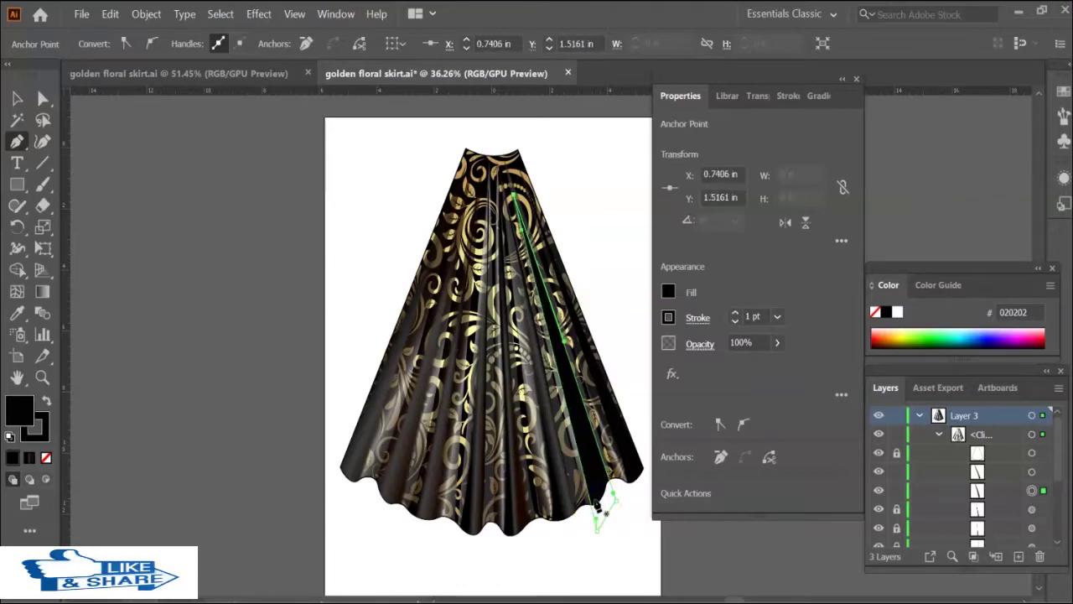
key("a")
left_click(600, 518)
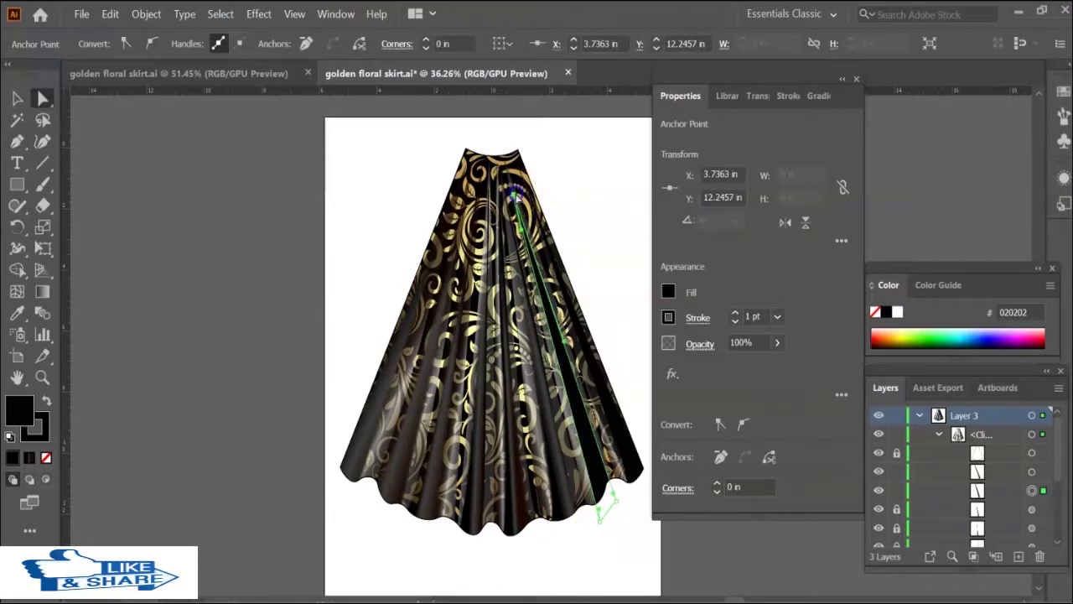
left_click(589, 434)
left_click(589, 433)
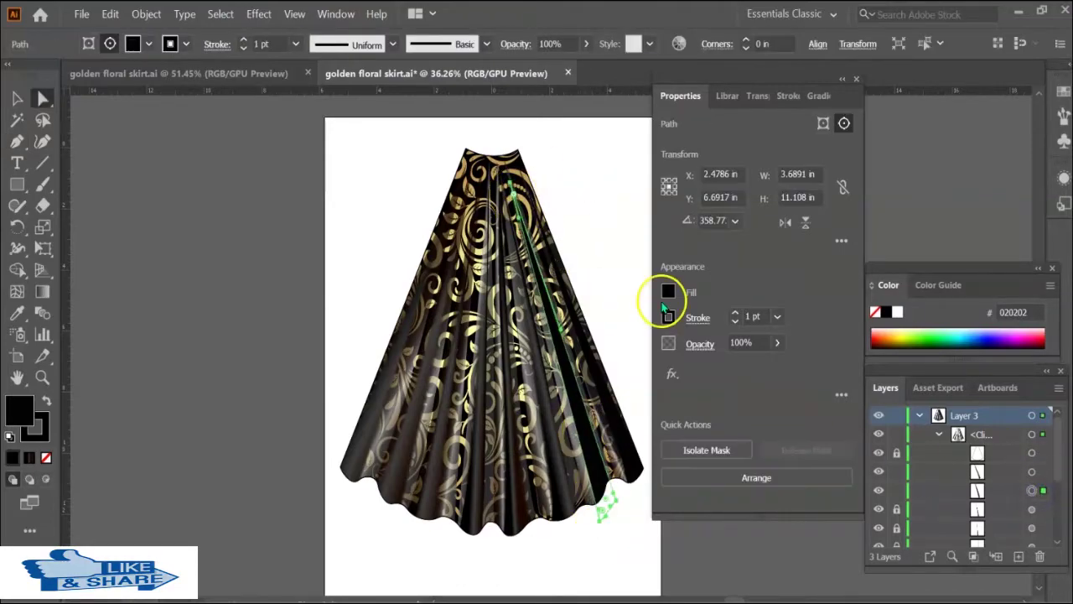
Shift the fold's gradient slightly to the right.
key("i")
key("g")
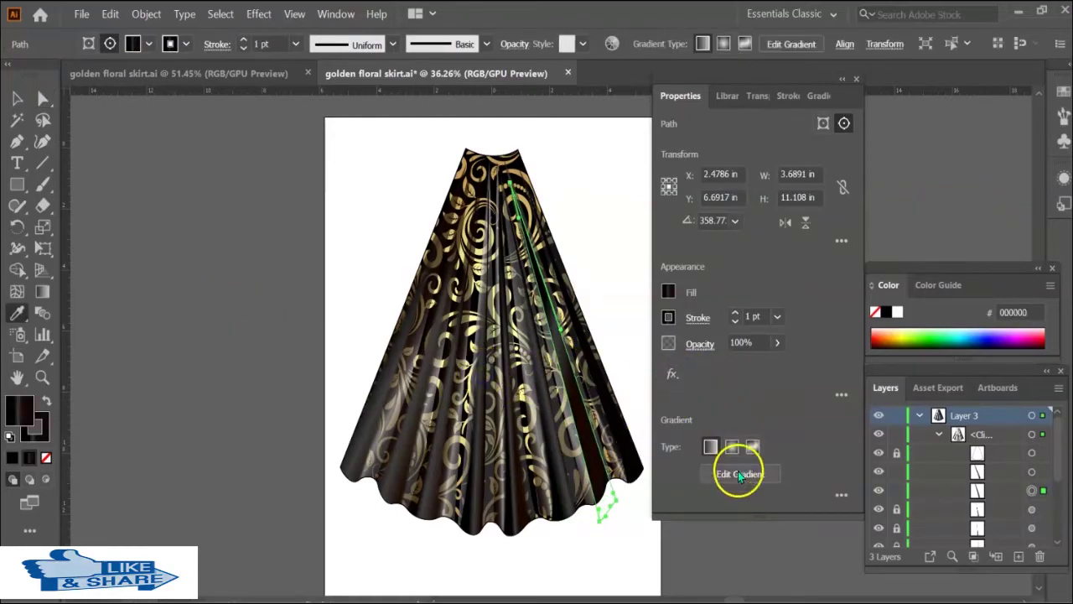
left_click(718, 467)
left_click(524, 367)
left_click_drag(508, 367, 512, 365)
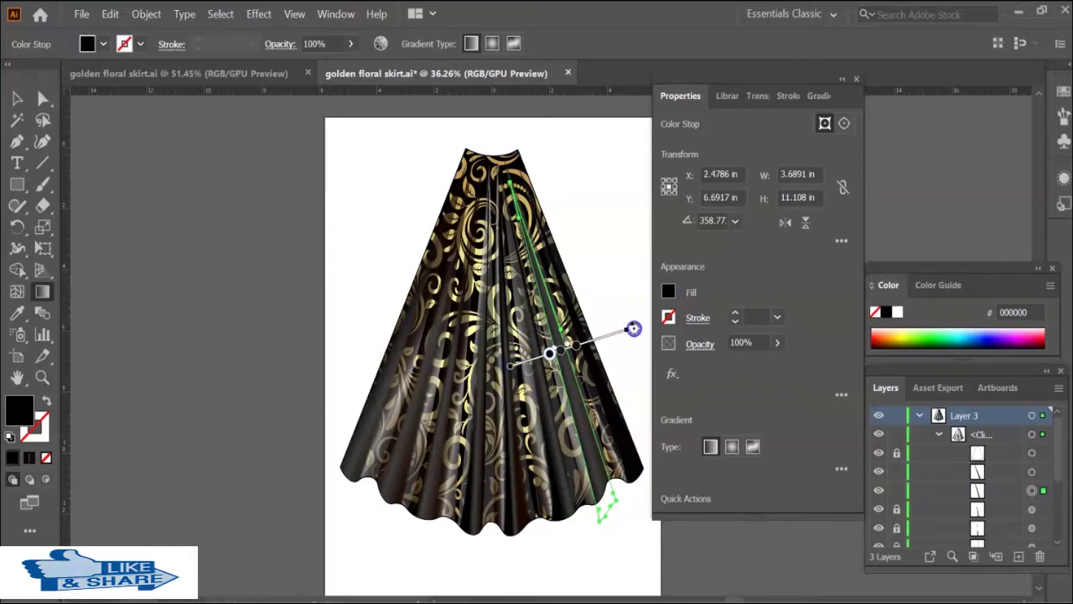
Feather the fold's edges with a 0.0028 in radius.
left_click(672, 373)
left_click(825, 164)
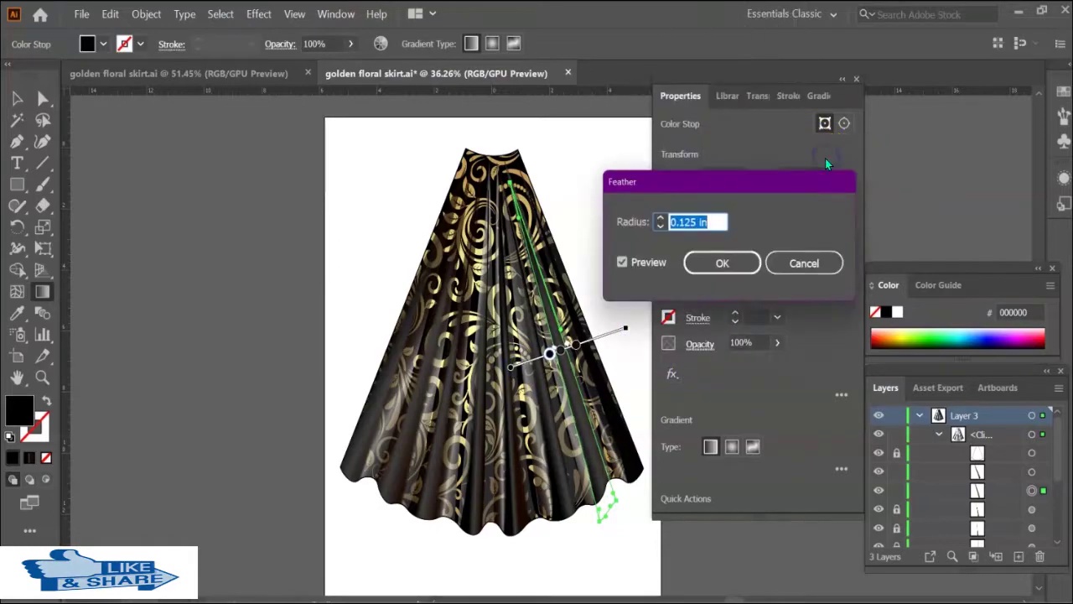
left_click(661, 227)
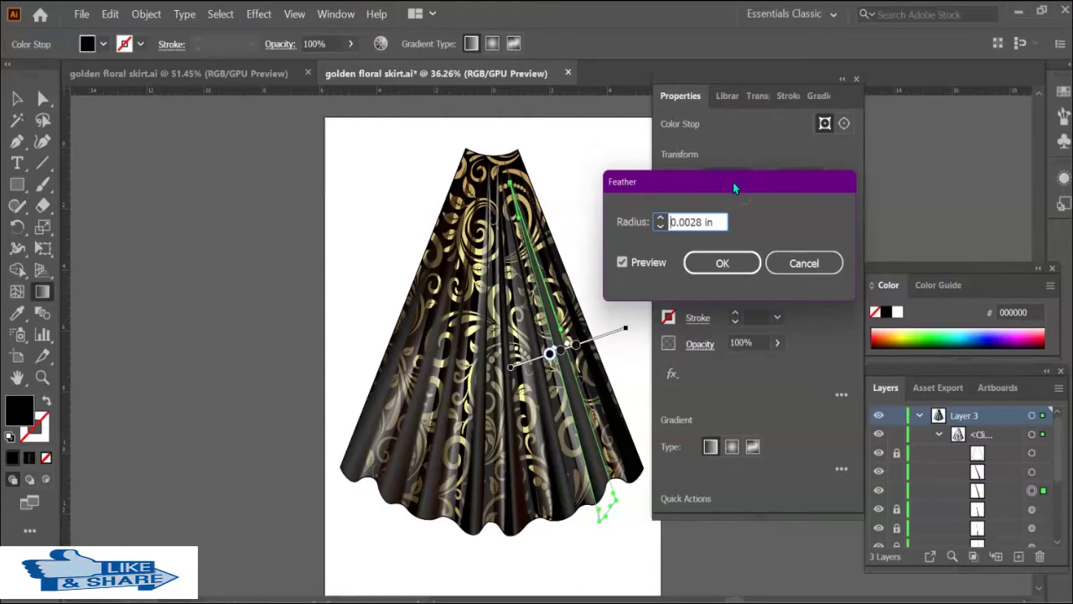
left_click(703, 222)
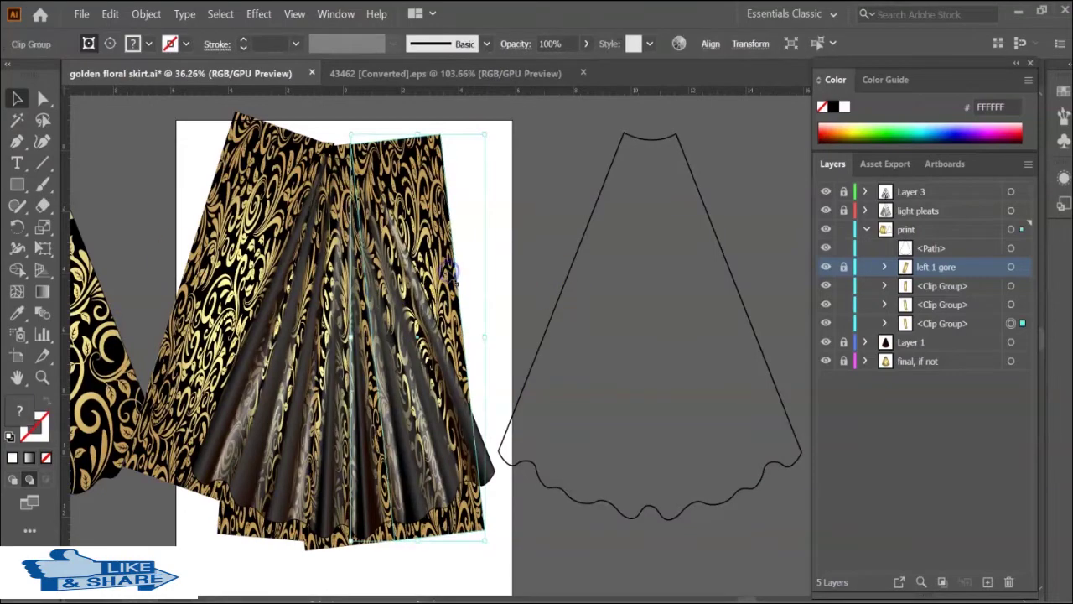
Rotate the gore piece against the skirt, then try and undo a deletion.
key("r")
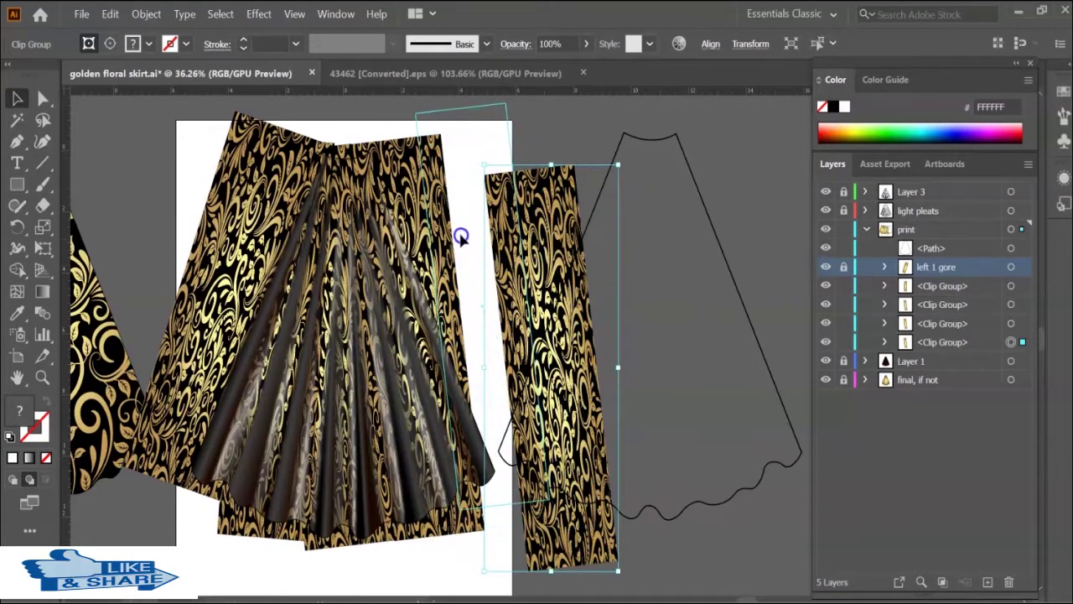
mouse_move(462, 232)
left_mouse_down()
mouse_move(505, 103)
mouse_move(431, 105)
left_mouse_up()
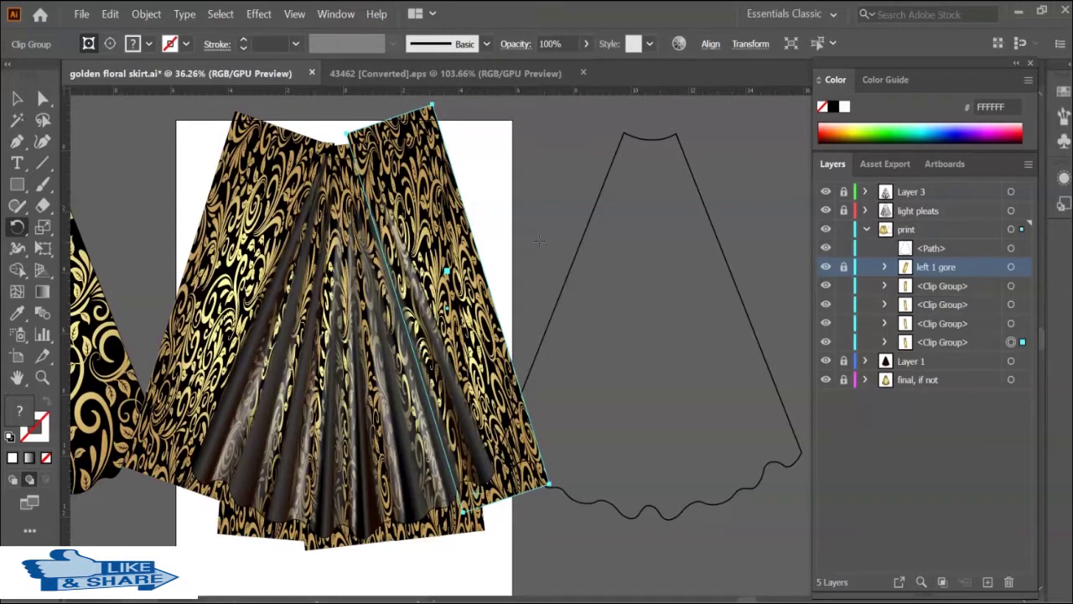
key("v")
left_click(717, 245)
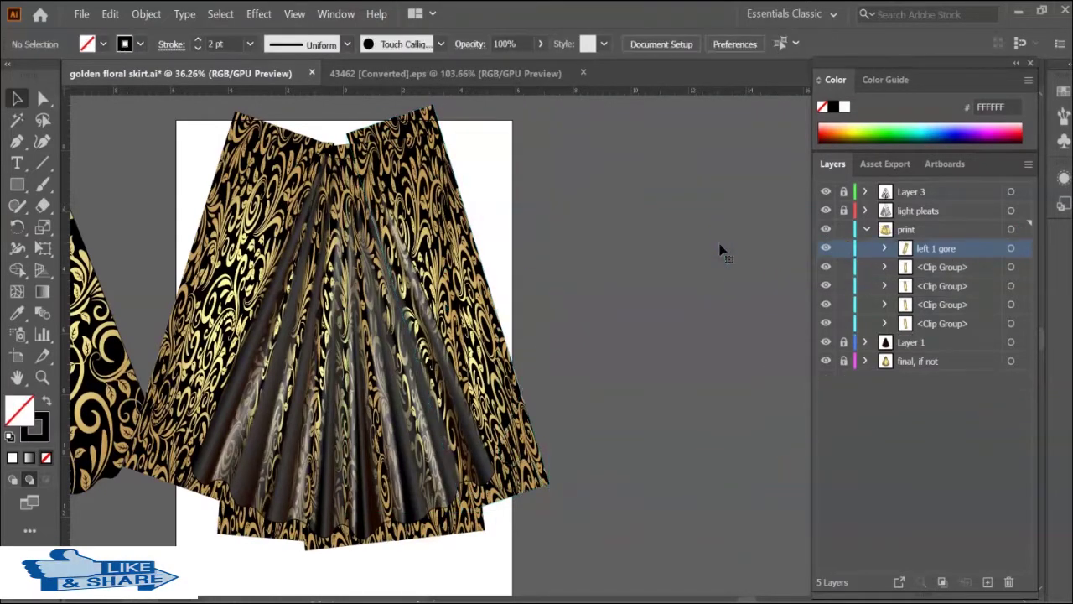
left_click(199, 215)
key("Delete")
key("ctrl+z")
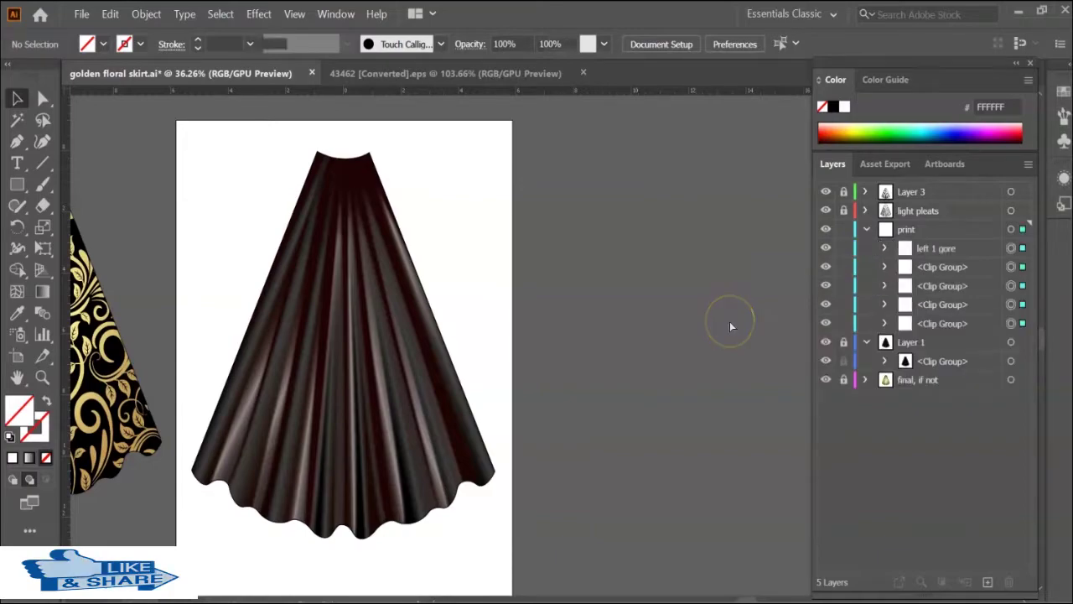
left_click(594, 543)
Place the skirt outline over the pleated skirt, lock it, and delete the gore pieces.
left_click_drag(747, 334, 455, 369)
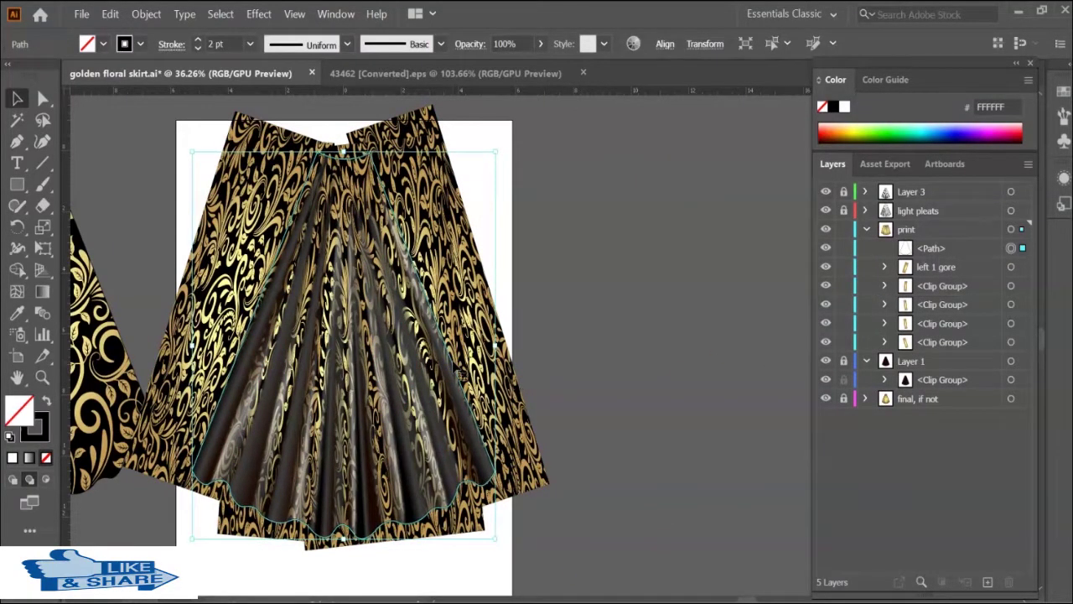
left_click(600, 418)
left_click(843, 247)
key("ctrl+a")
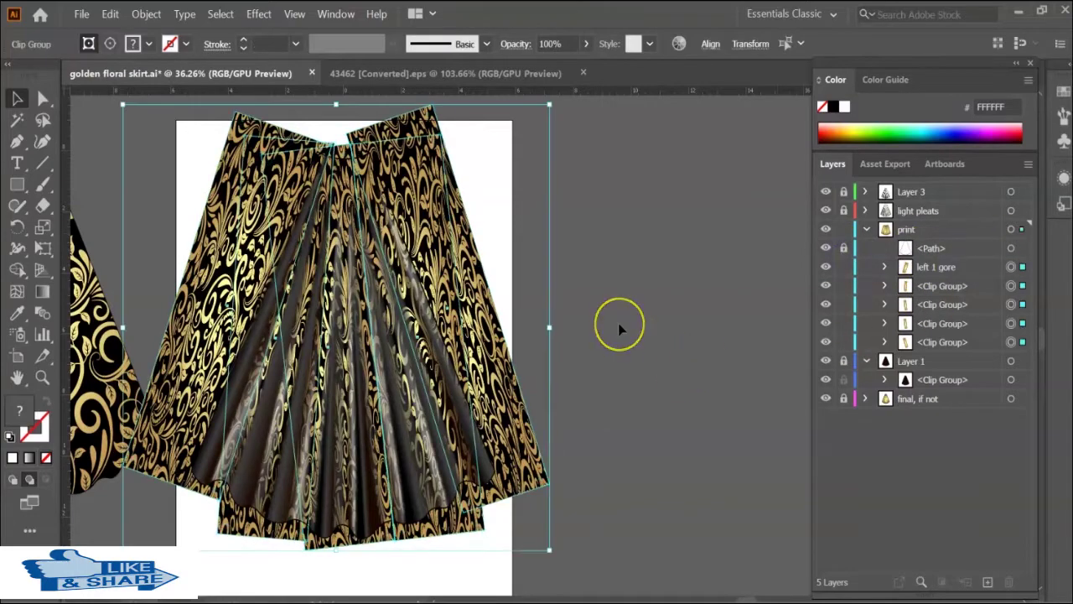
key("Delete")
left_click(1011, 248)
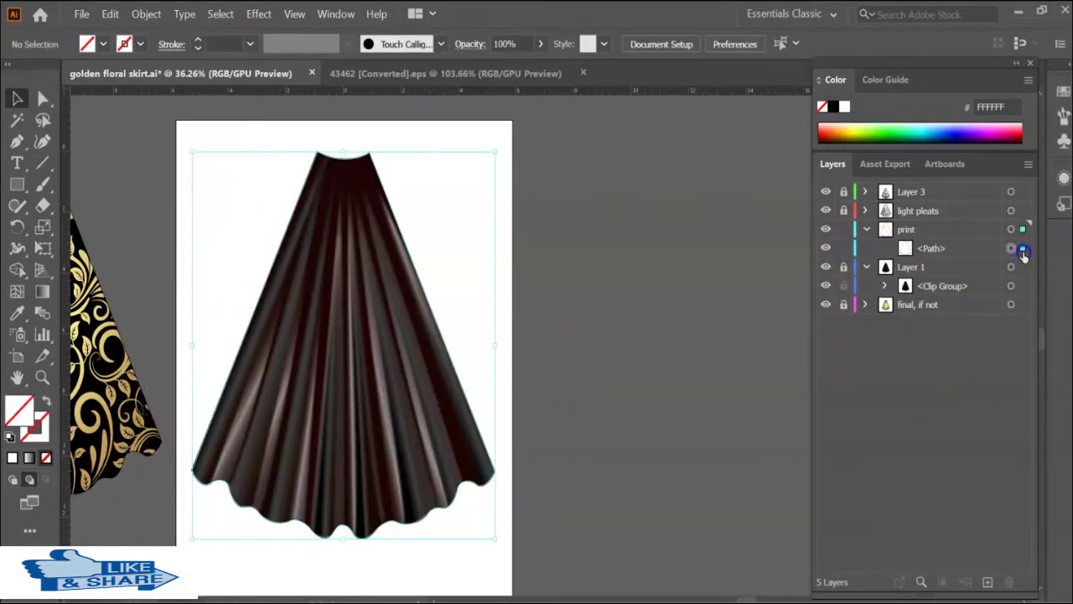
Paste the floral print inside the skirt outline using Draw Inside.
left_click(46, 479)
key("ctrl+f")
left_click(654, 384)
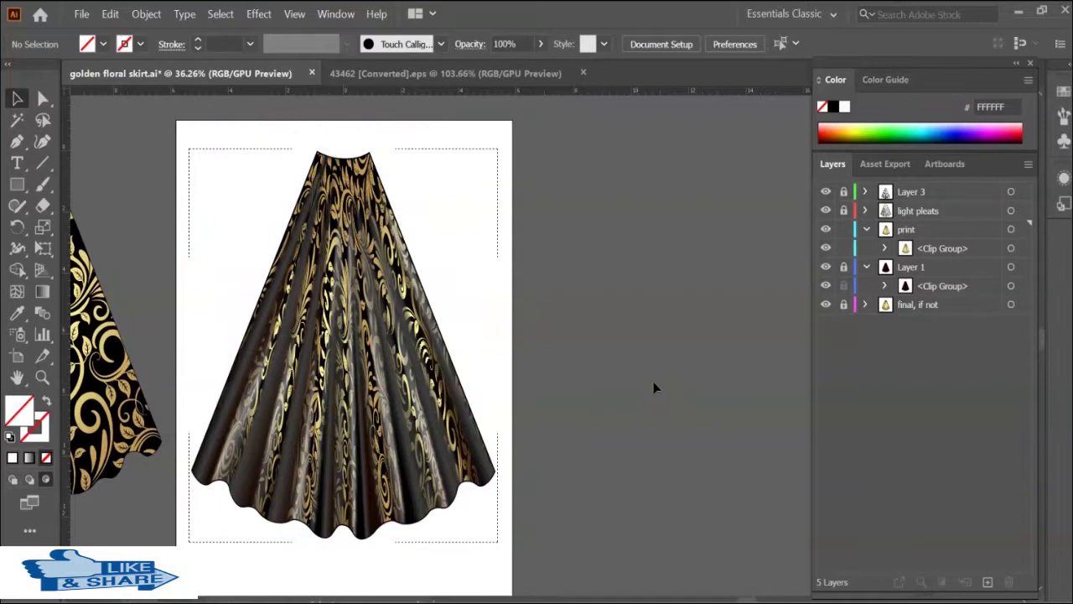
left_click(866, 229)
Move the extra floral skirt aside and delete it along with the 'final, if not' layer.
left_click(963, 285)
left_click(1008, 581)
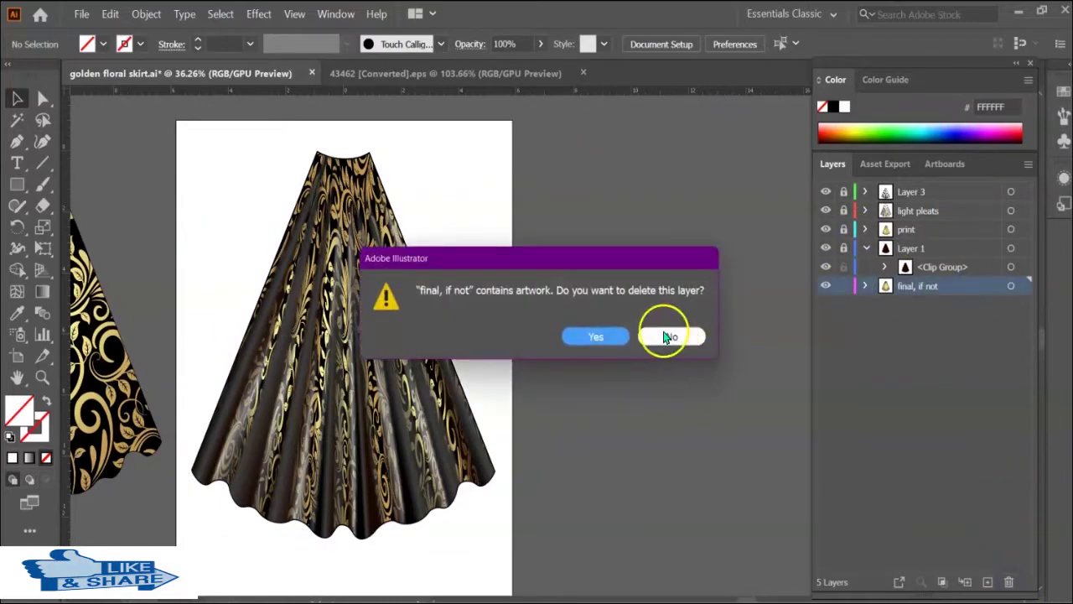
left_click(666, 335)
left_click_drag(101, 385, 742, 407)
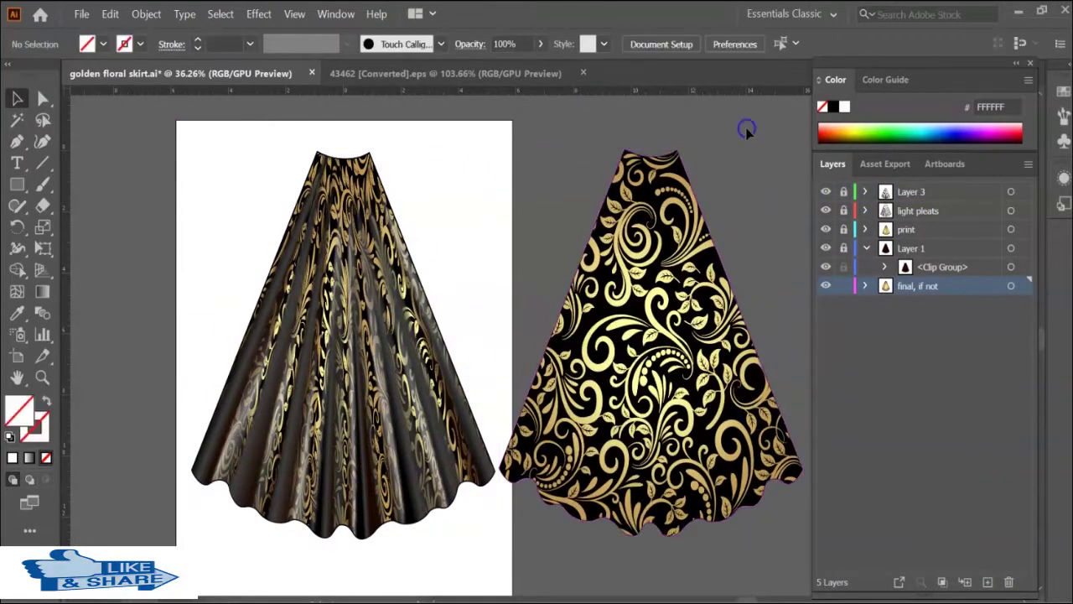
left_click_drag(938, 286, 930, 225)
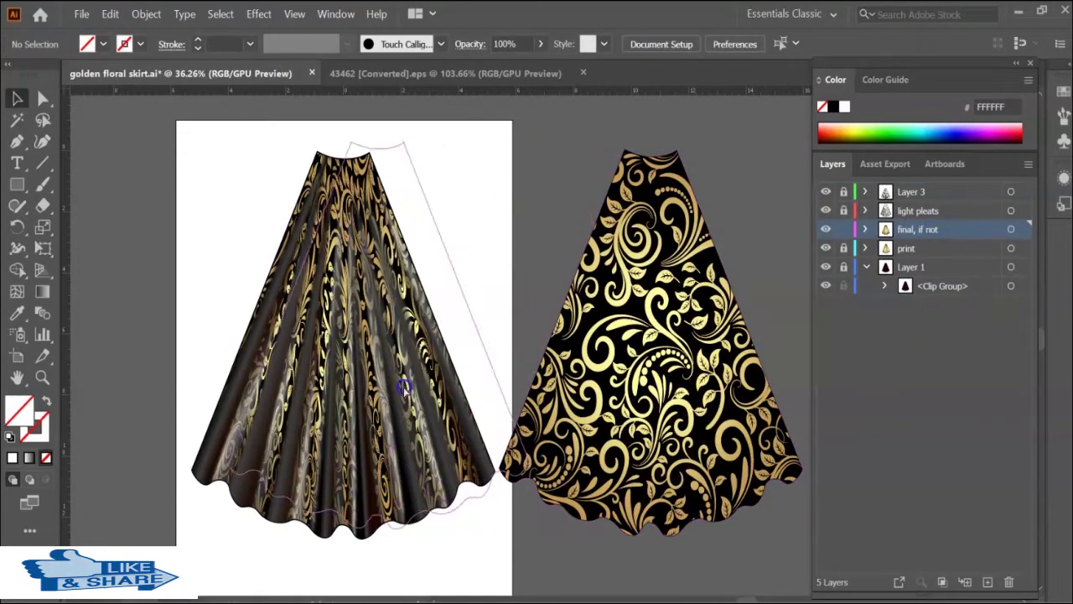
key("Delete")
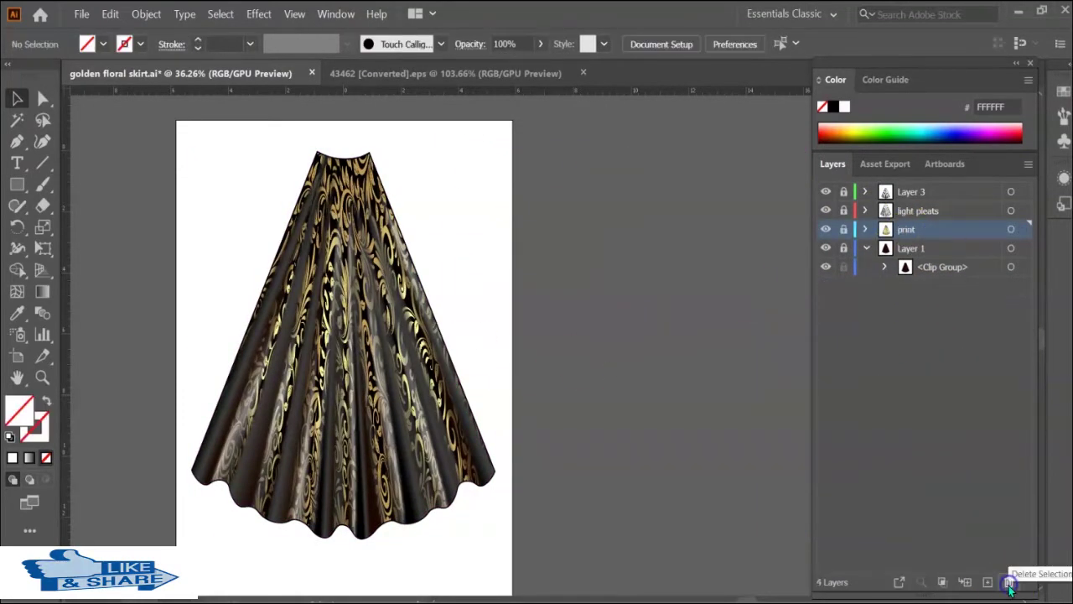
left_click(866, 248)
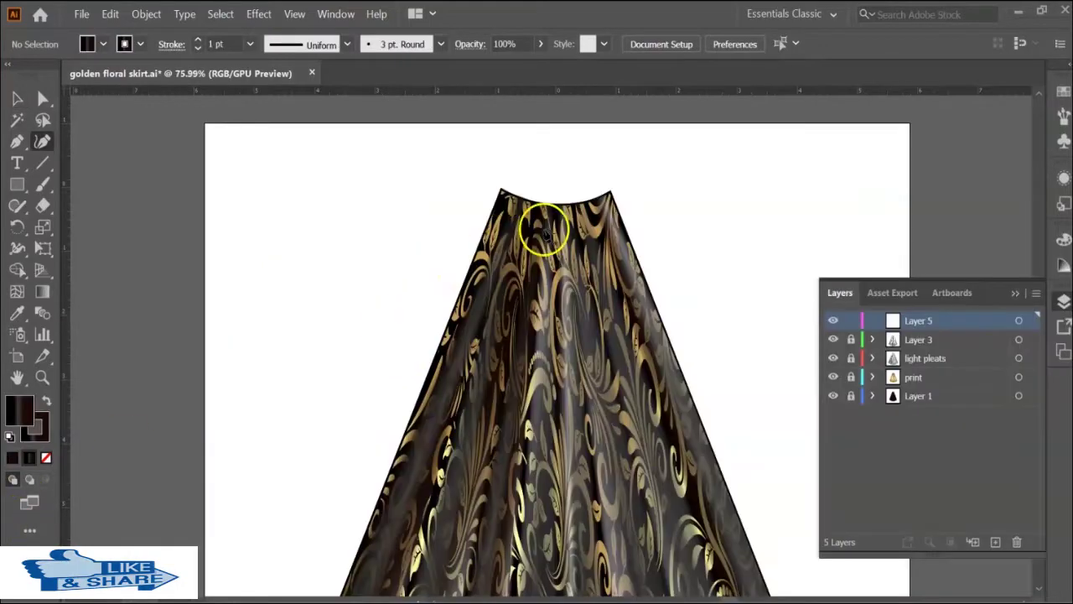
left_click(502, 189)
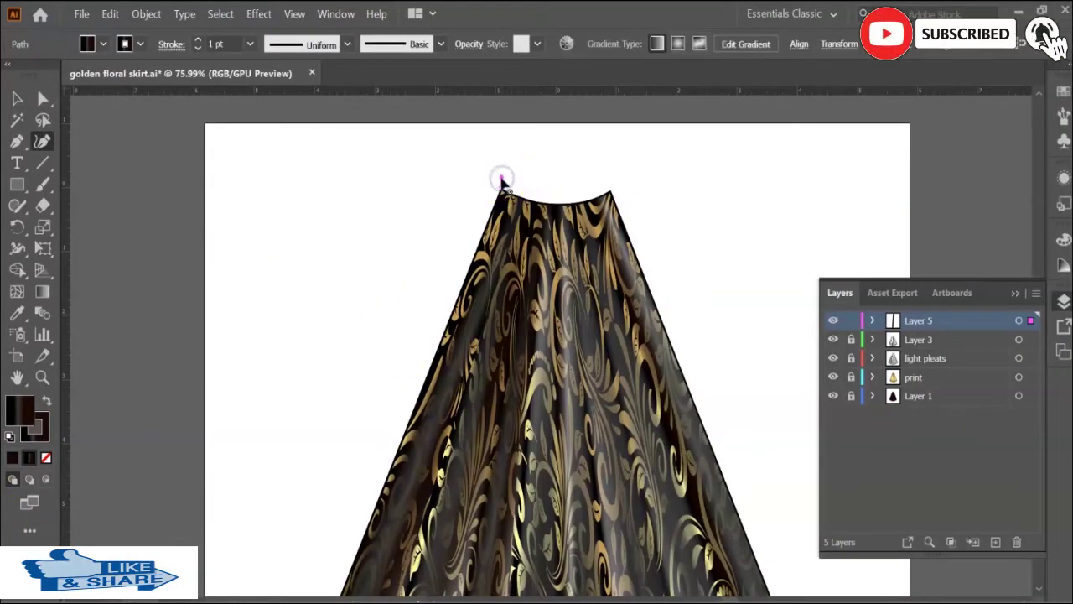
Trace a closed, curved waistband shape across the skirt top with the Pen tool.
left_click(550, 194)
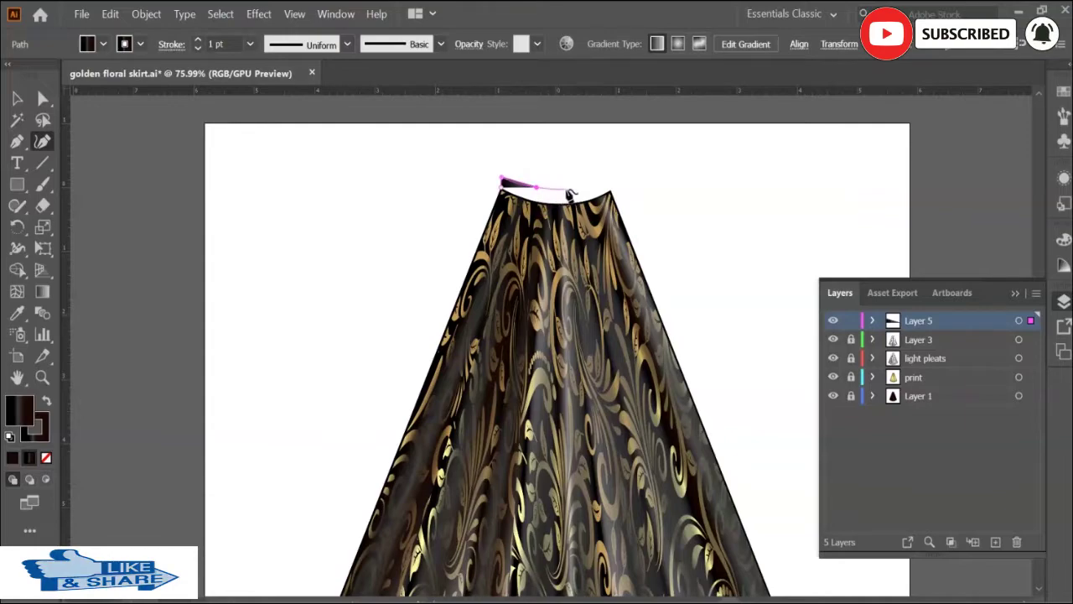
left_click(607, 191)
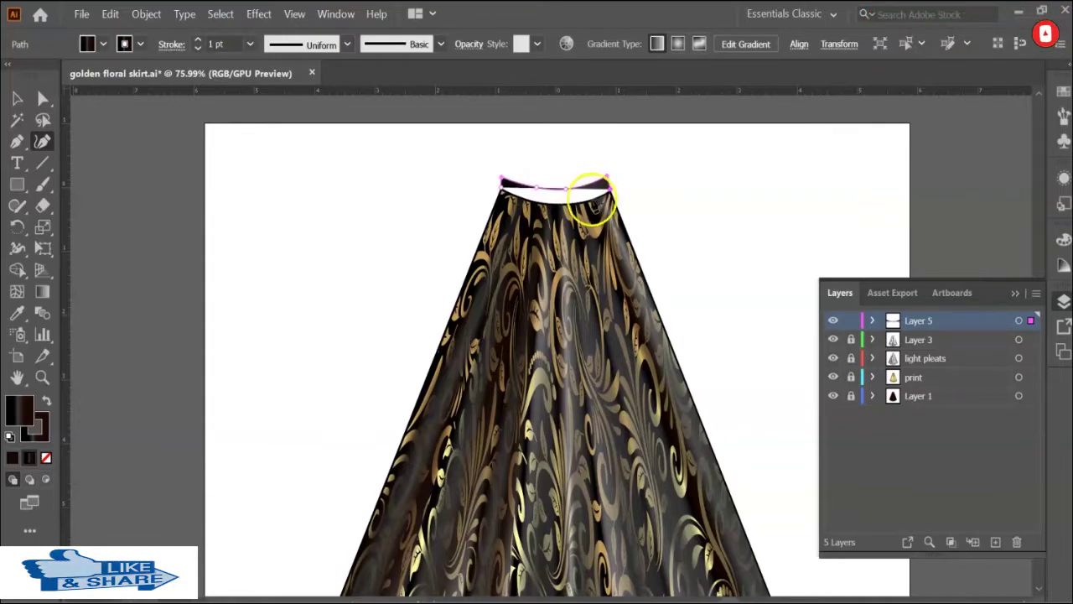
left_click(563, 206)
left_click(520, 204)
left_click(501, 181)
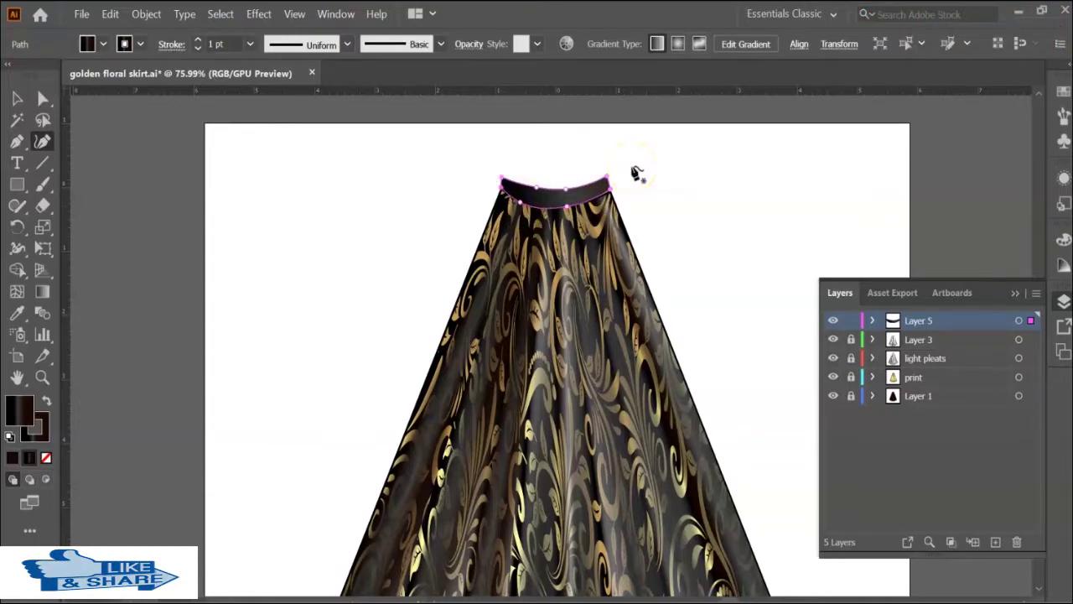
left_click(607, 187, "ctrl")
Nudge the waistband's top-right anchor and move Layer 5 to the bottom of the stack.
left_click(610, 189)
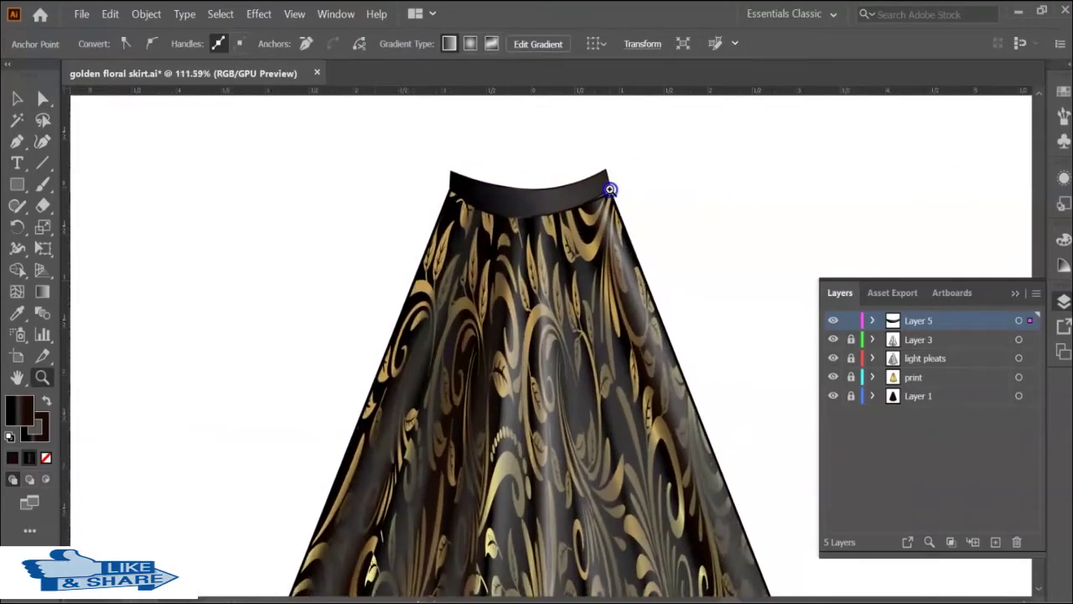
left_click(609, 189)
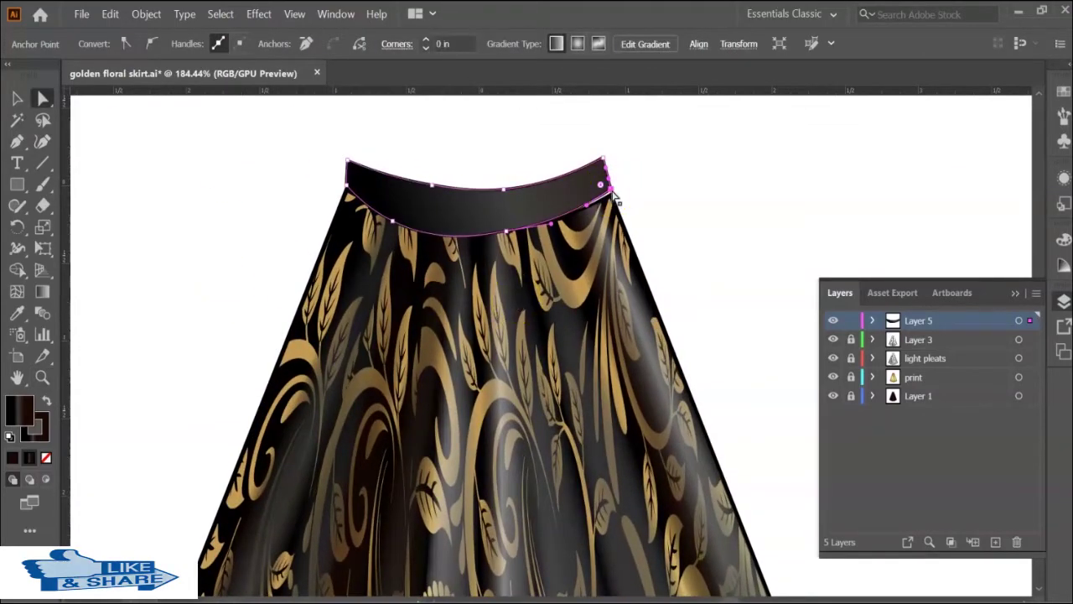
left_click_drag(611, 191, 612, 200)
left_click(603, 158)
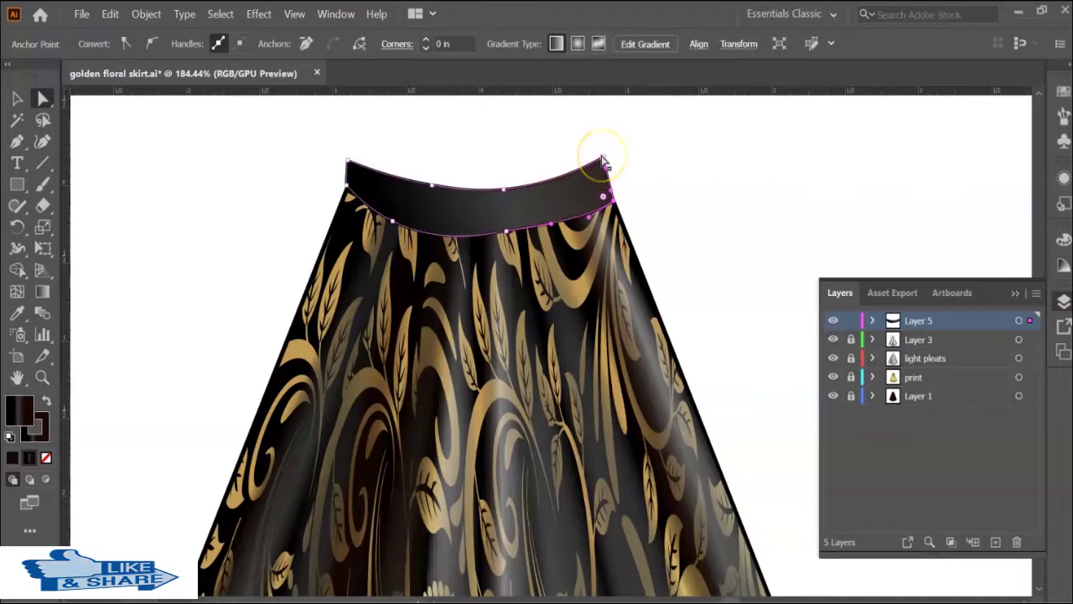
left_click_drag(603, 158, 610, 163)
left_click_drag(976, 321, 987, 409)
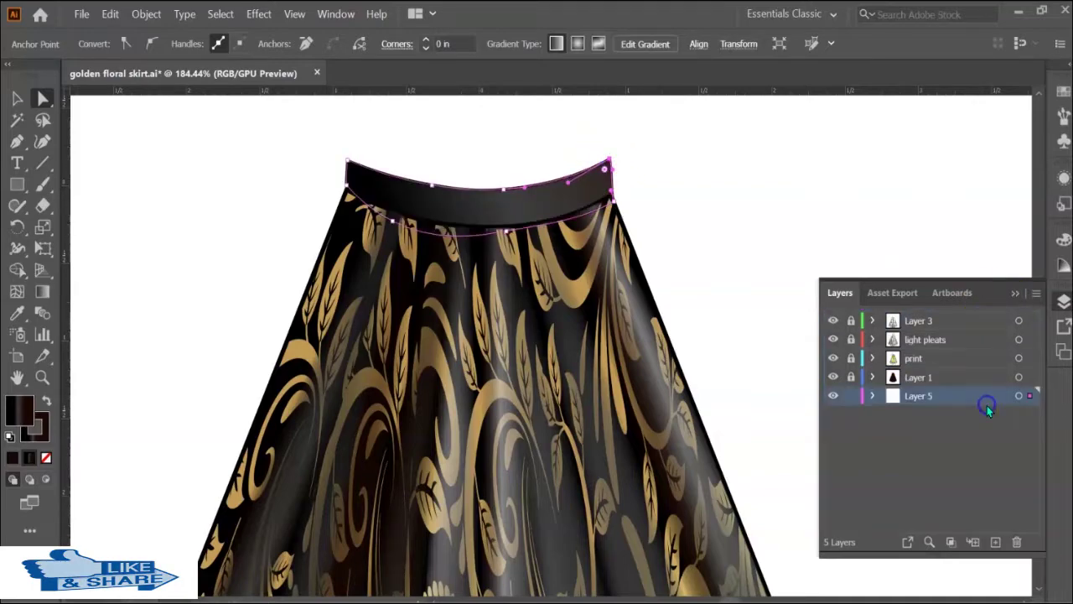
Add a horizontal guide along the waistband's top edge.
left_click(347, 159)
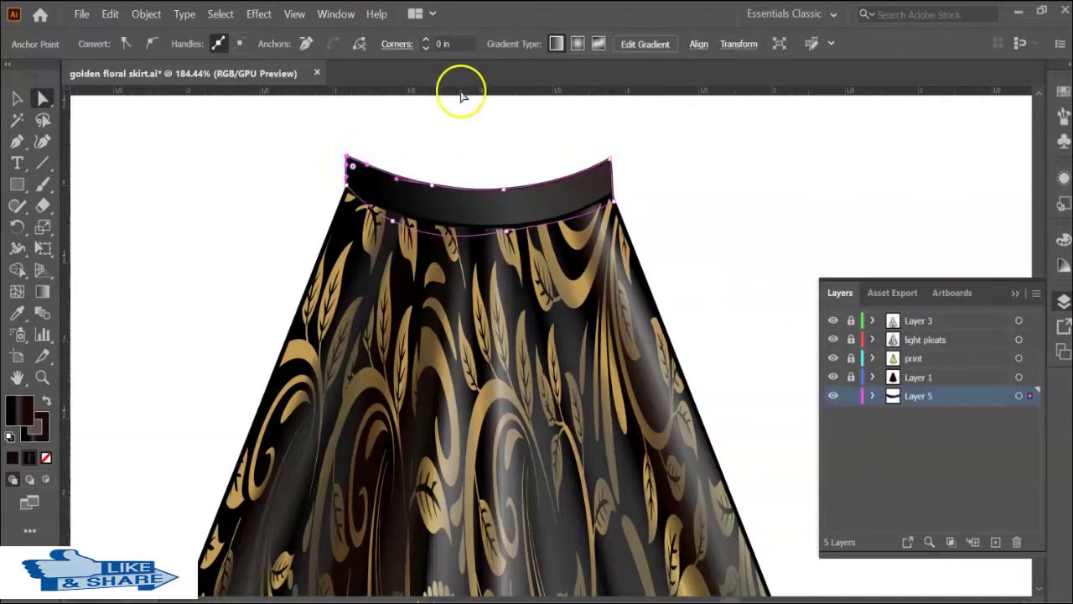
left_click_drag(460, 90, 464, 159)
left_click(390, 137)
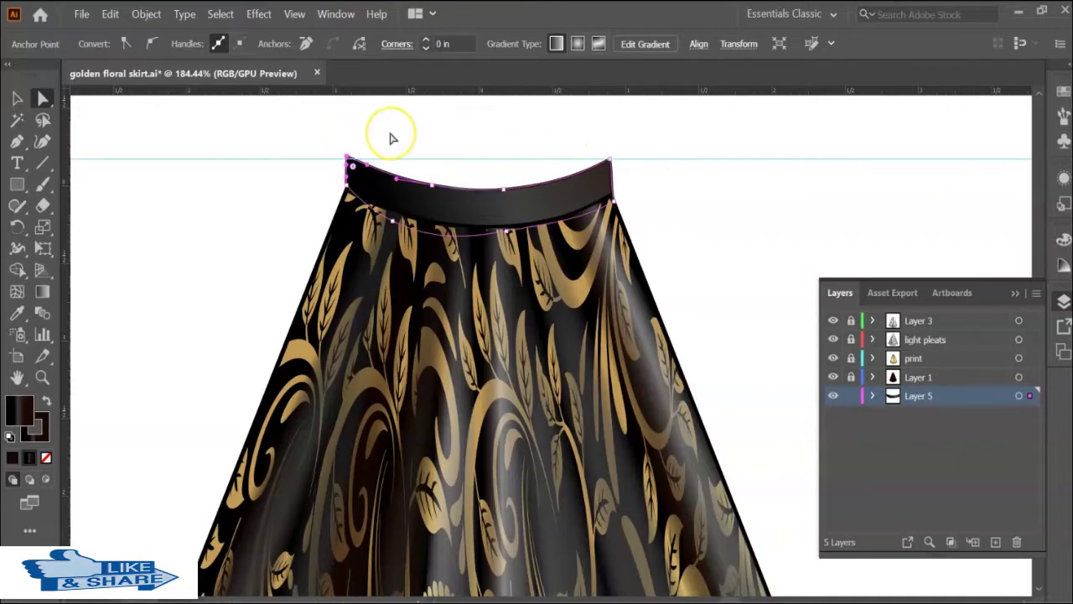
left_click(481, 213)
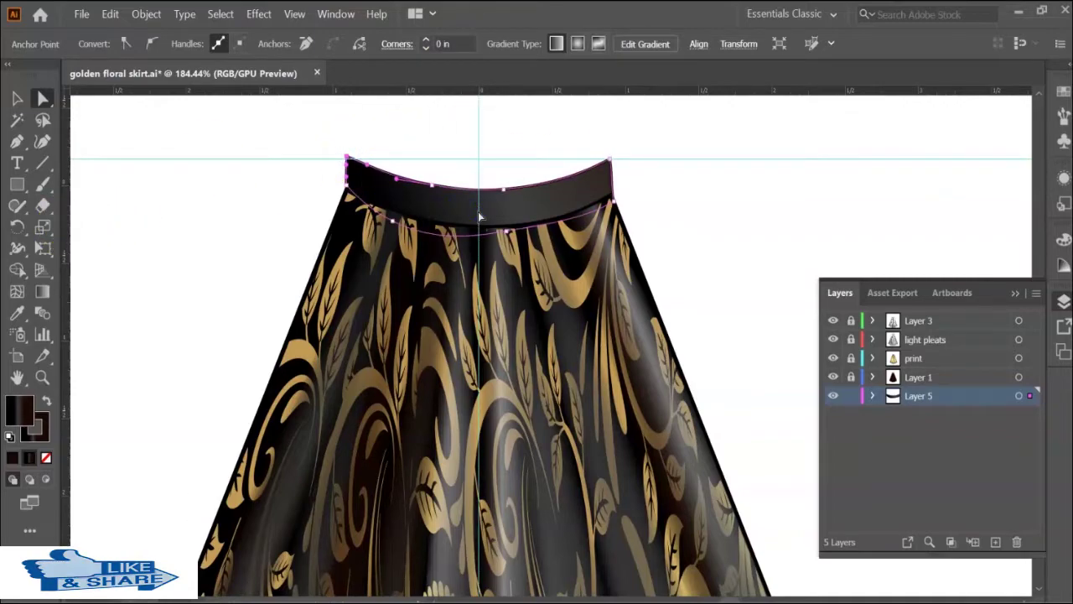
Deselect the waistband, make the stroke colour active and show the Color panel.
left_click(349, 156)
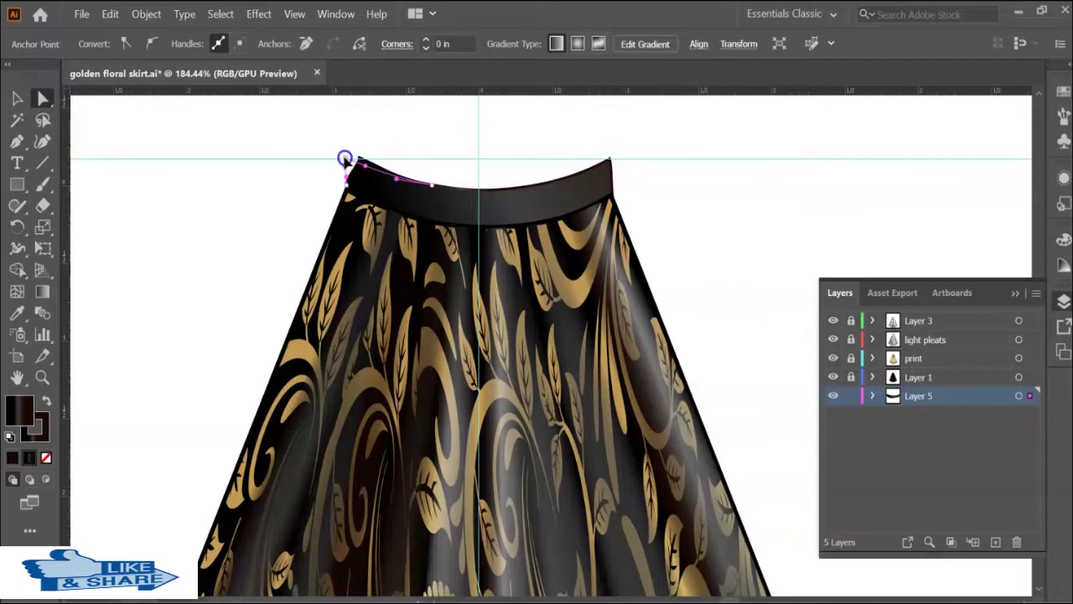
left_click(629, 165)
left_click(343, 164)
left_click(346, 189)
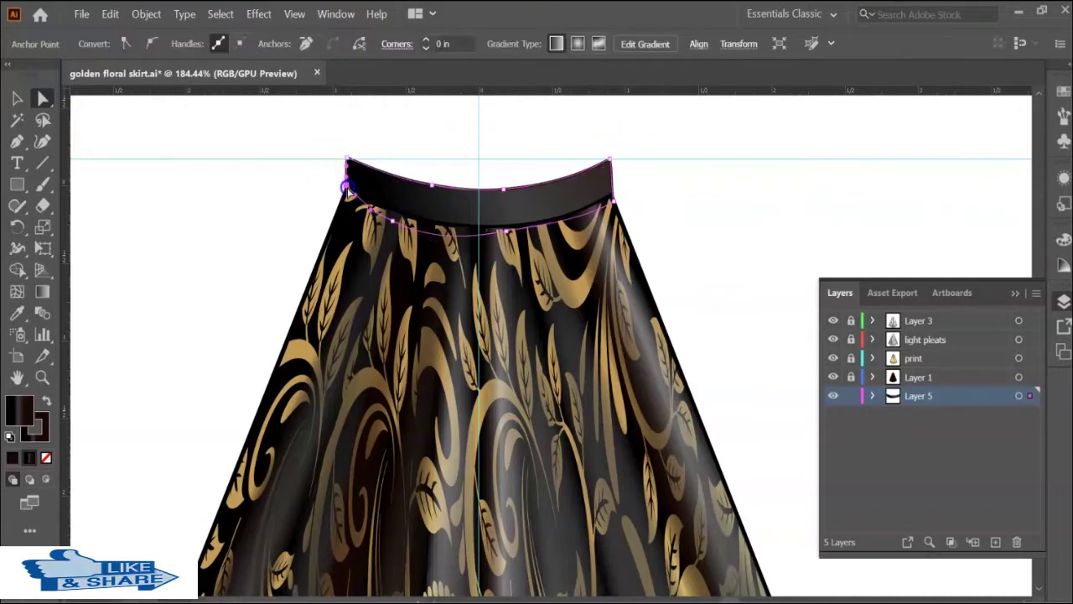
left_click(323, 197)
left_click(38, 430)
left_click(13, 457)
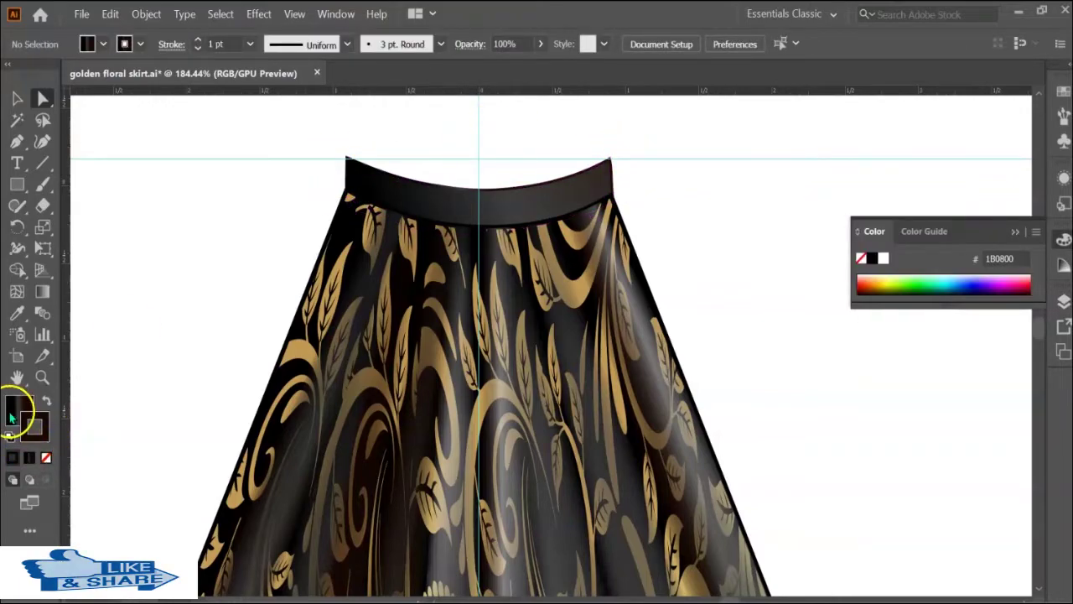
Sample the leaf's gold onto the waistband and refine it to C19952 in the Color Picker.
key("i")
left_click(540, 285)
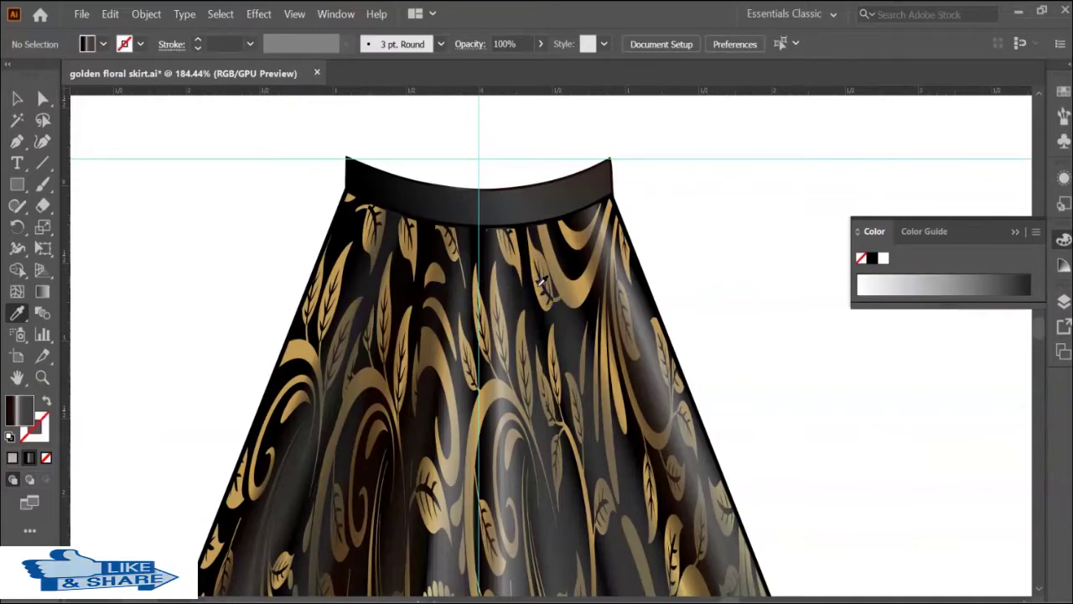
left_click(325, 270)
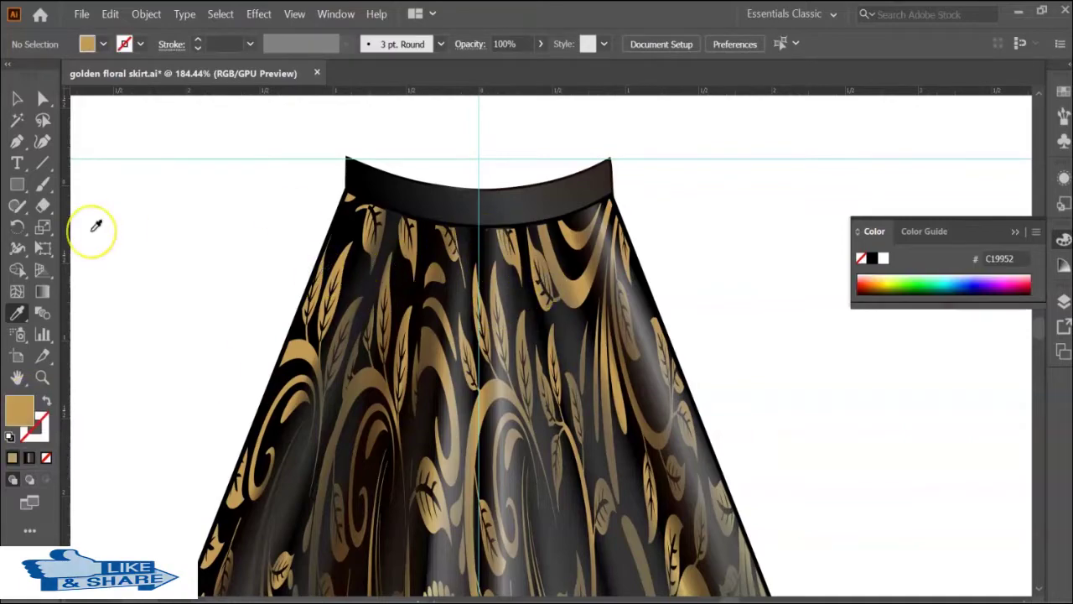
left_click(403, 183)
key("i")
left_click(321, 263)
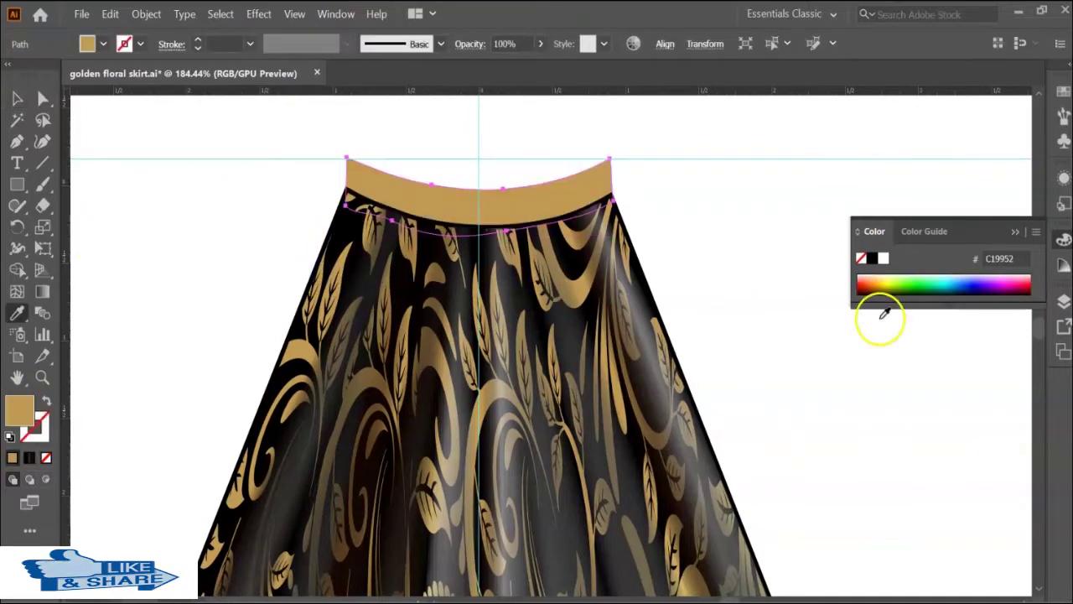
double_click(27, 413)
left_click(771, 100)
left_click(1014, 74)
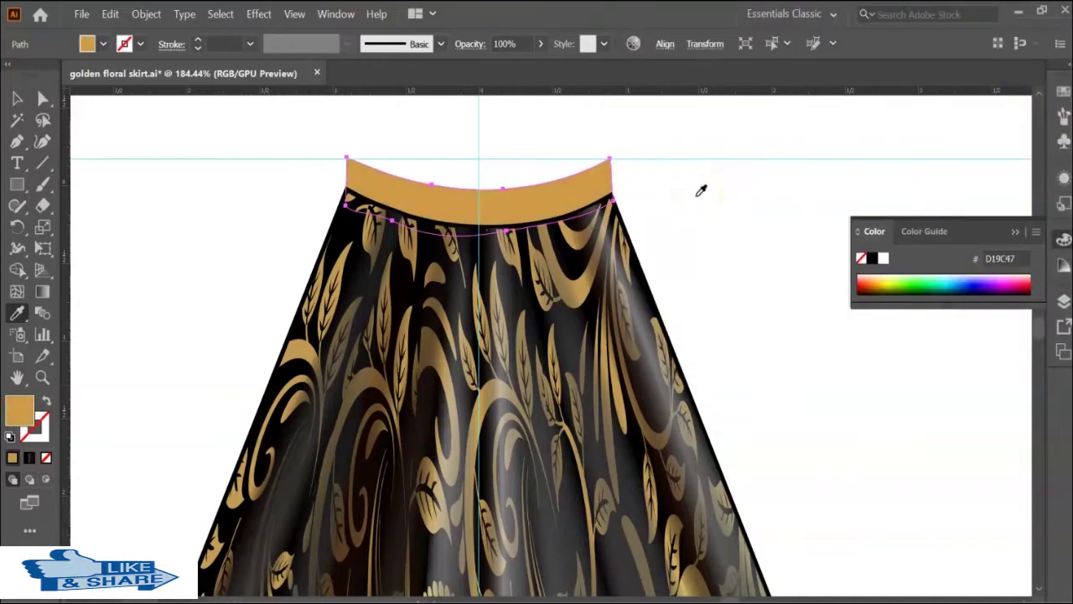
Marquee-select the anchor points at the waistband's left corner.
scroll(695, 196, "down", 4)
key("v")
left_click(695, 196)
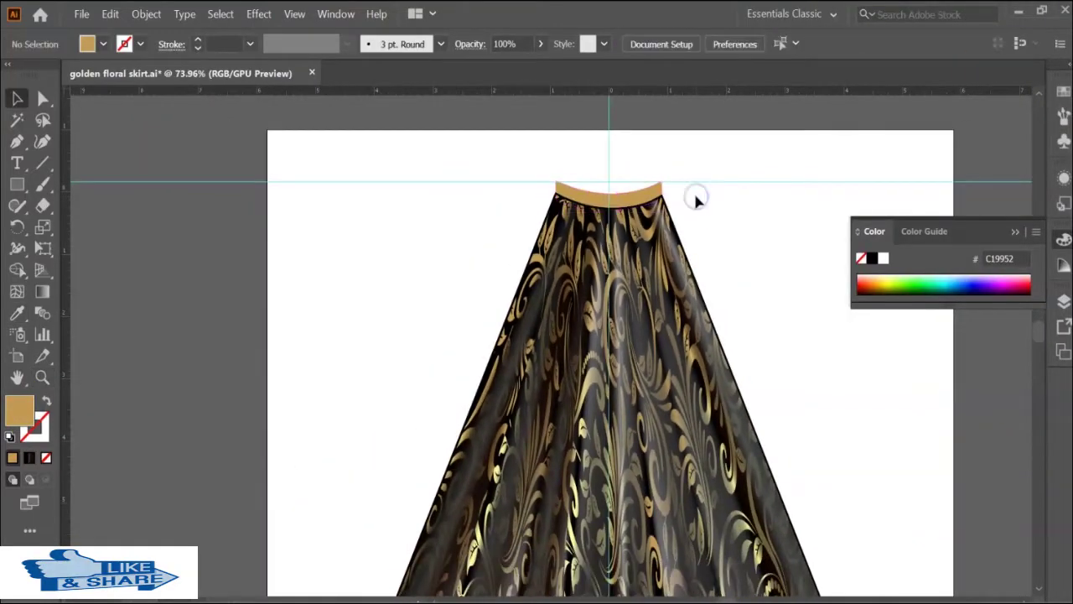
key("a")
scroll(623, 175, "up", 2)
scroll(623, 176, "up", 2)
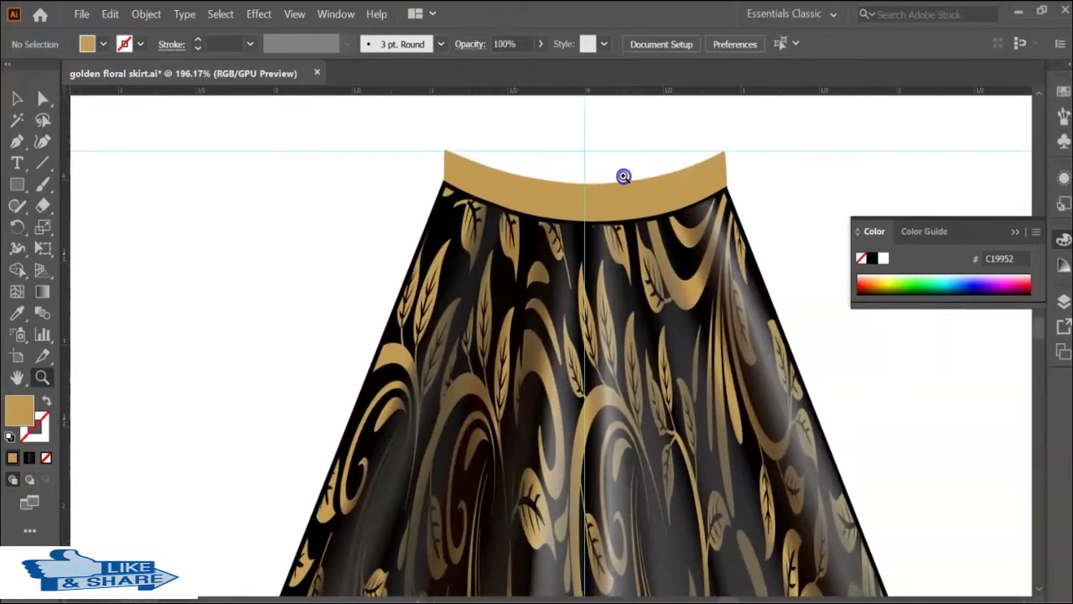
left_click_drag(423, 167, 466, 218)
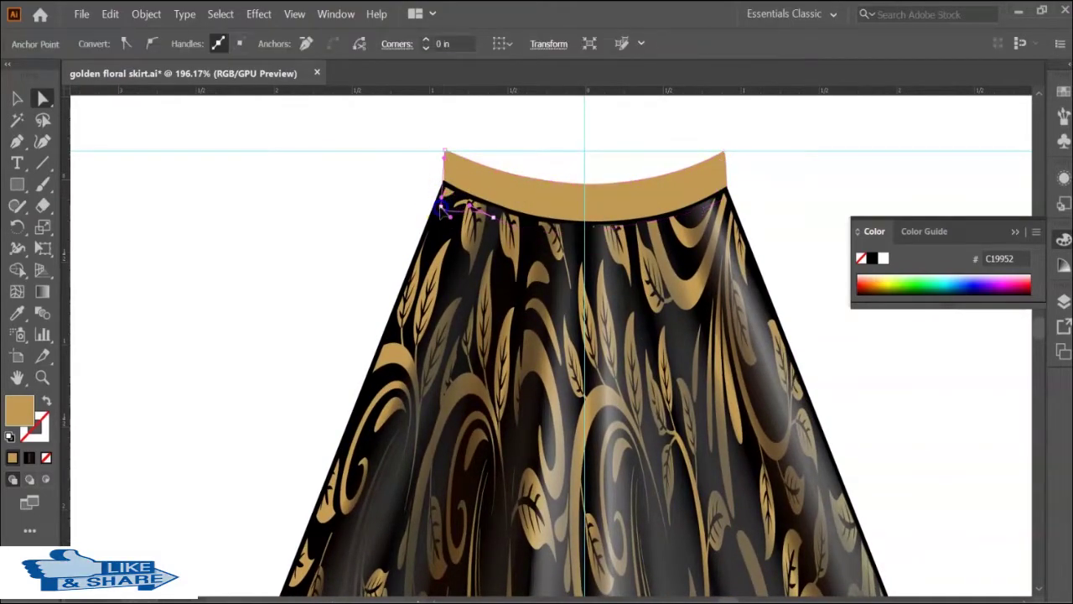
key("v")
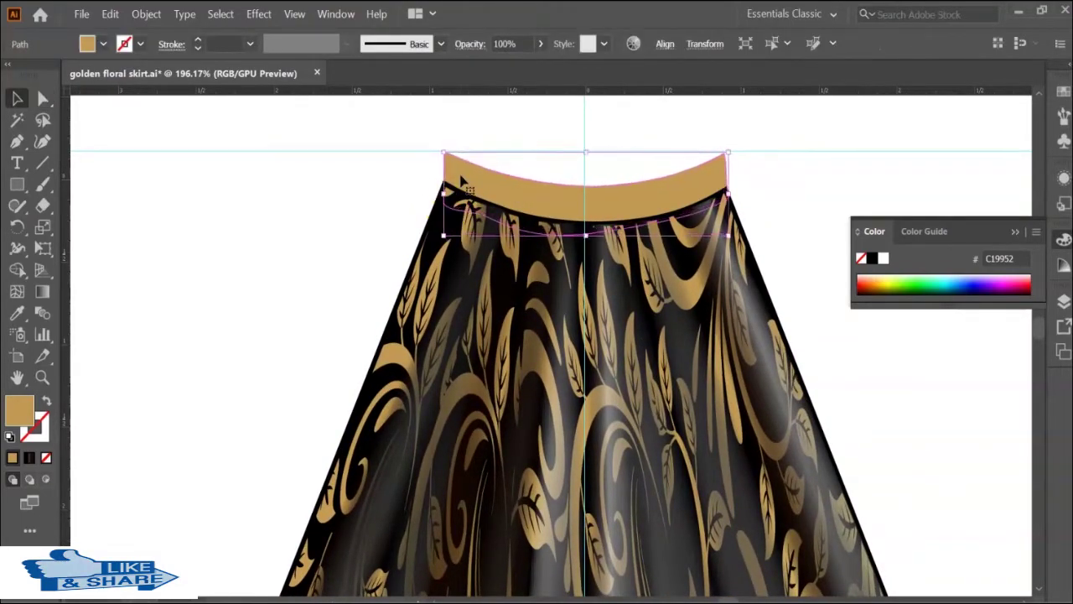
left_click(448, 159)
Select the waistband's top-left and lower-left corner anchors.
key("a")
scroll(455, 173, "up", 1)
scroll(455, 172, "up", 1)
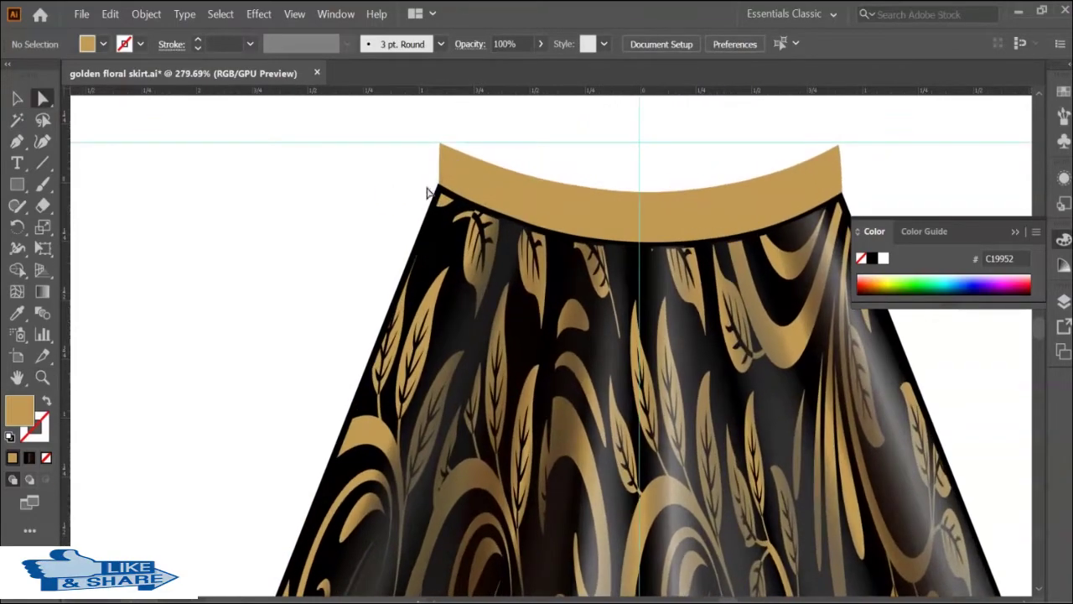
left_click(459, 178)
left_click(439, 146)
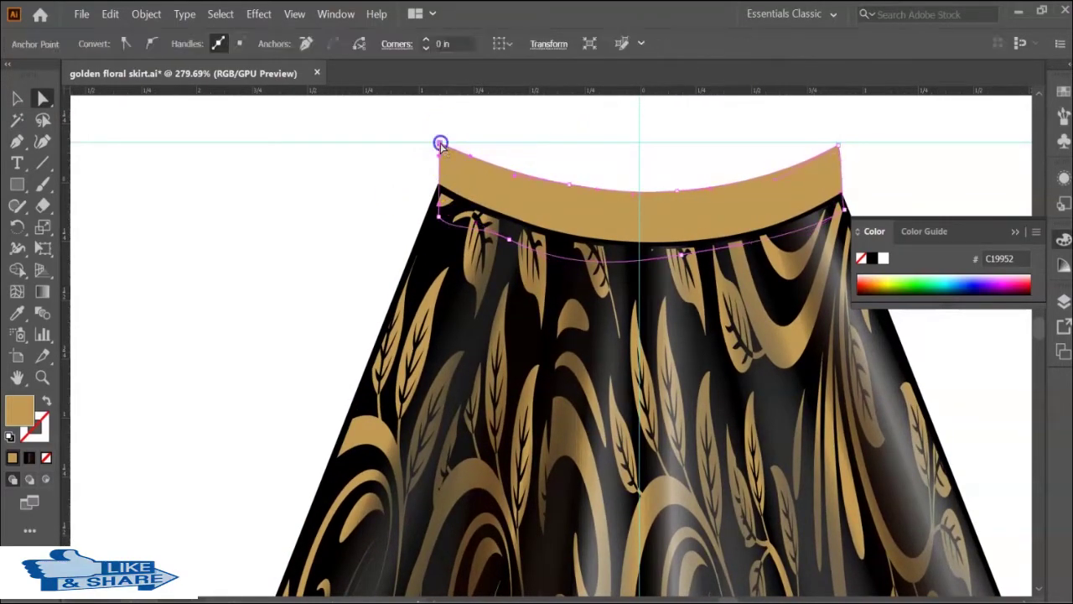
left_click(843, 162)
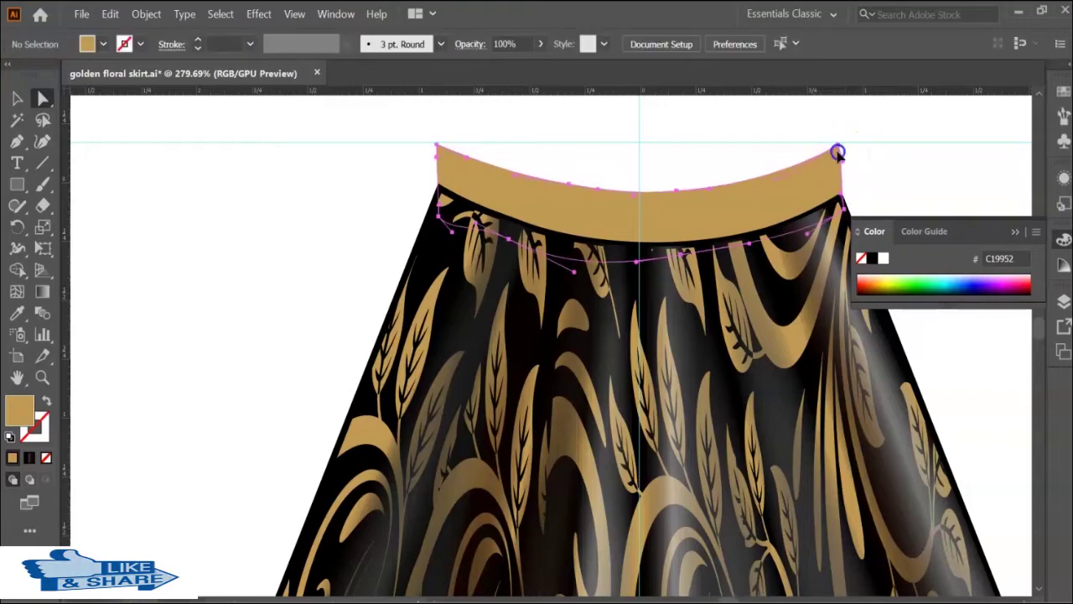
left_click(867, 169)
left_click(439, 150)
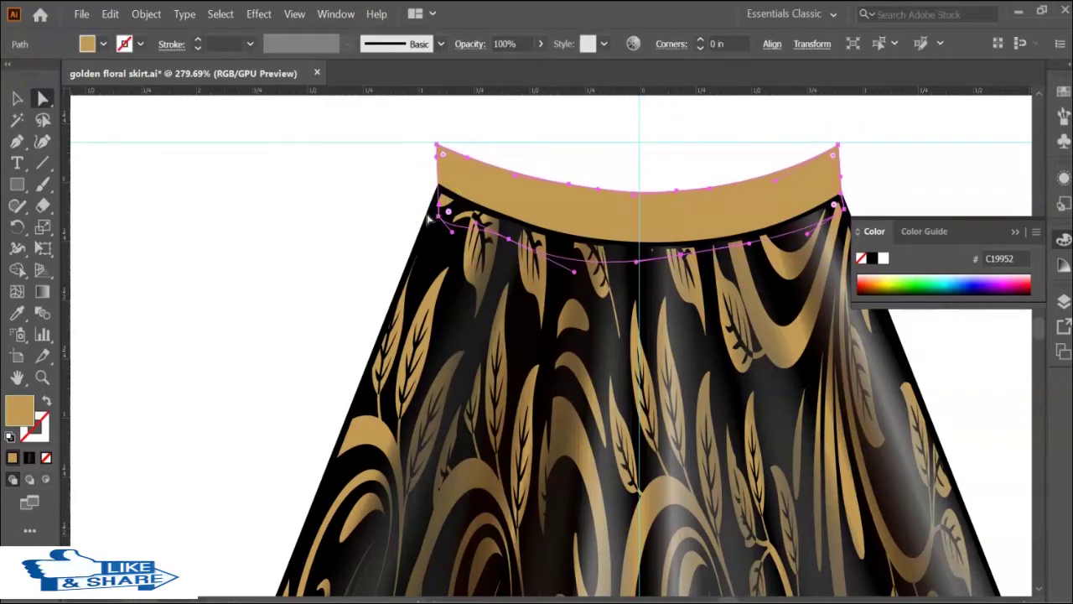
left_click(438, 147)
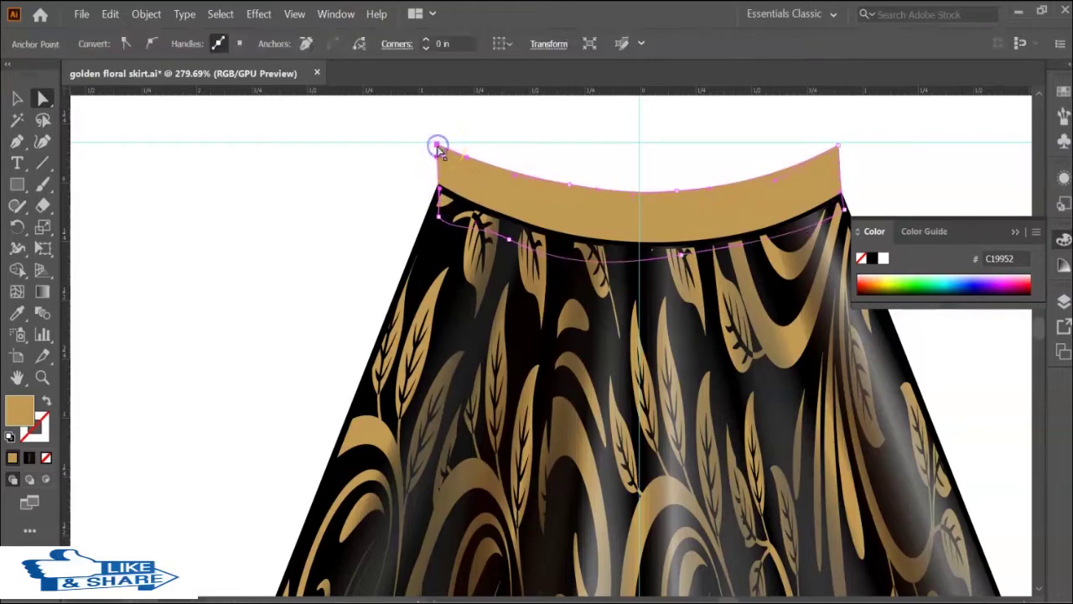
left_click(453, 246, "shift")
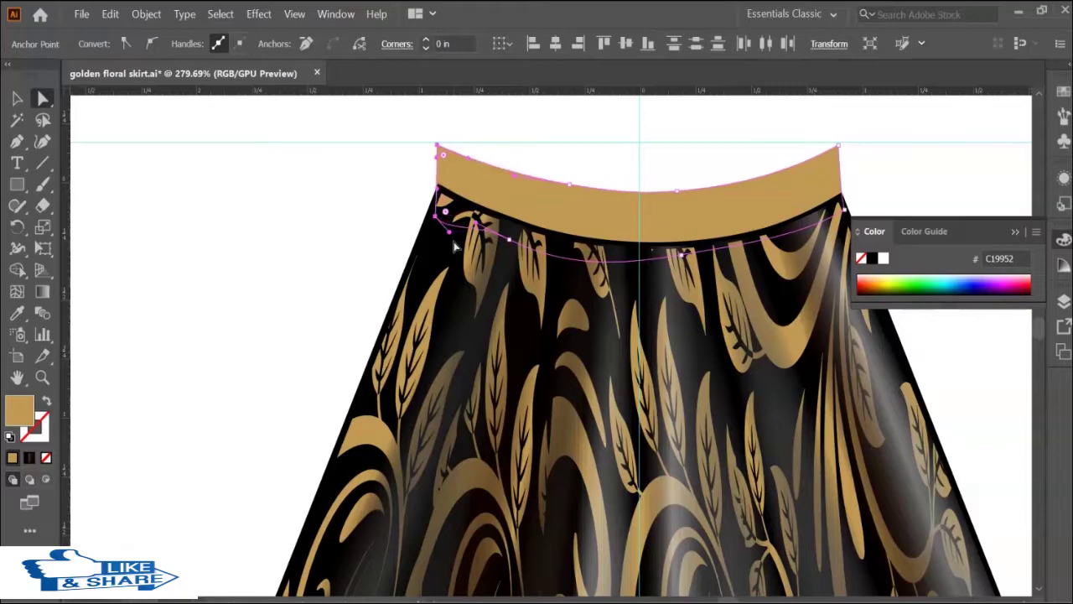
Zoom close into the waistband's left corner to check its anchor, then reset to 100%.
key("z")
left_click(433, 183)
left_click(1036, 588)
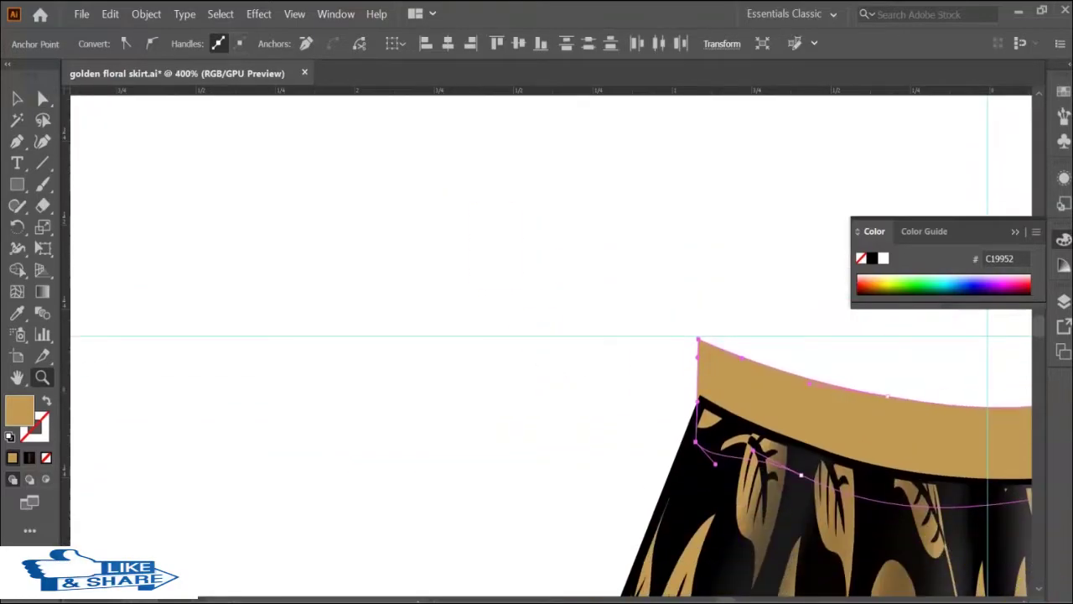
left_click(1001, 522)
left_click(707, 355)
left_click(442, 294)
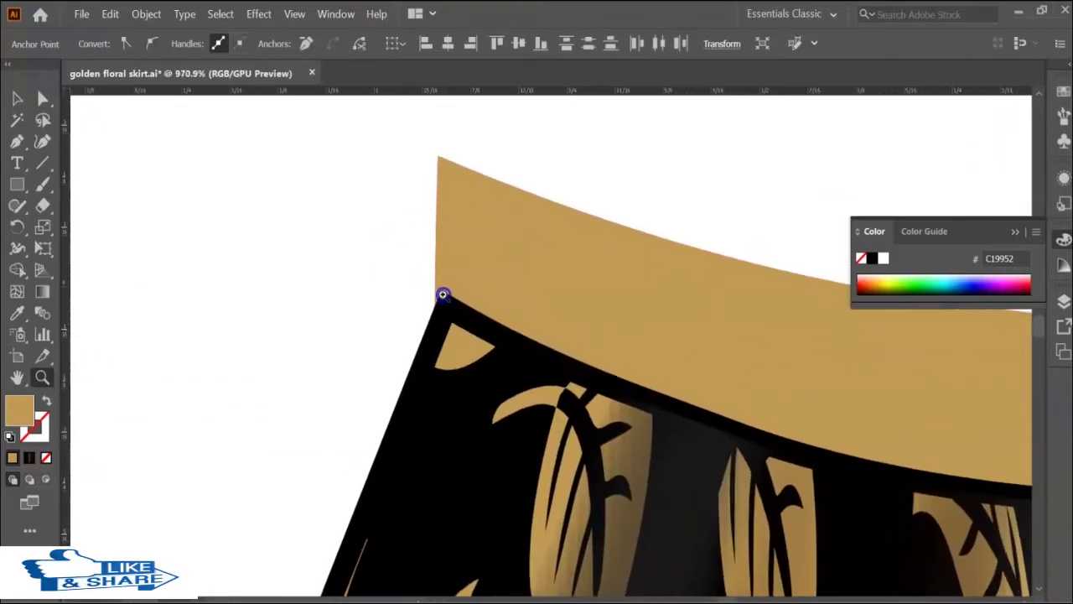
key("a")
left_click(443, 156)
left_click(376, 244)
key("ctrl+0")
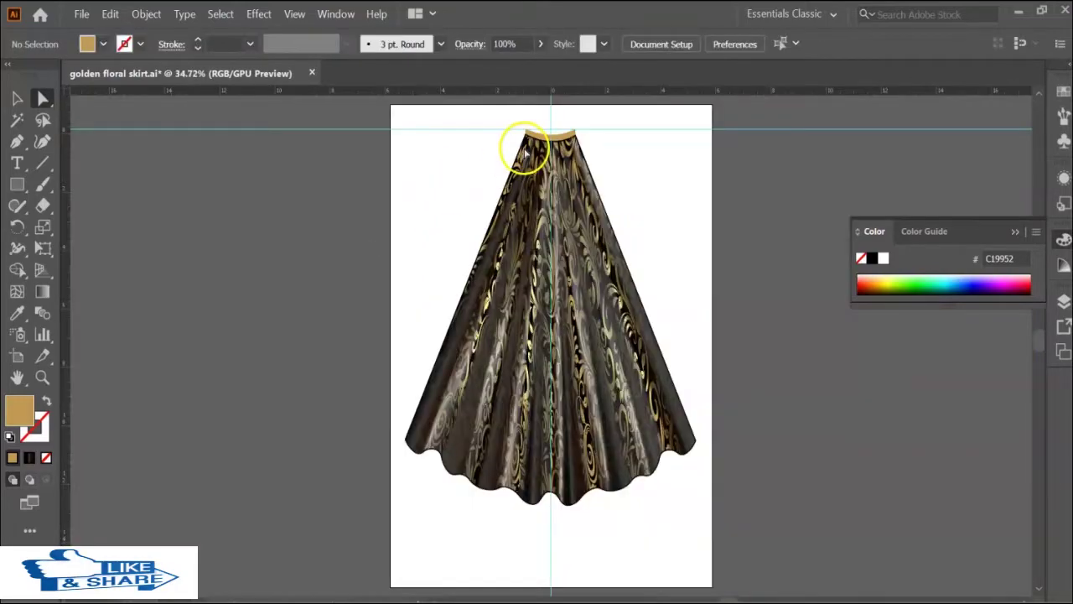
key("ctrl+1")
Zoom the waistband to 600% and drag a horizontal guide across it.
key("z")
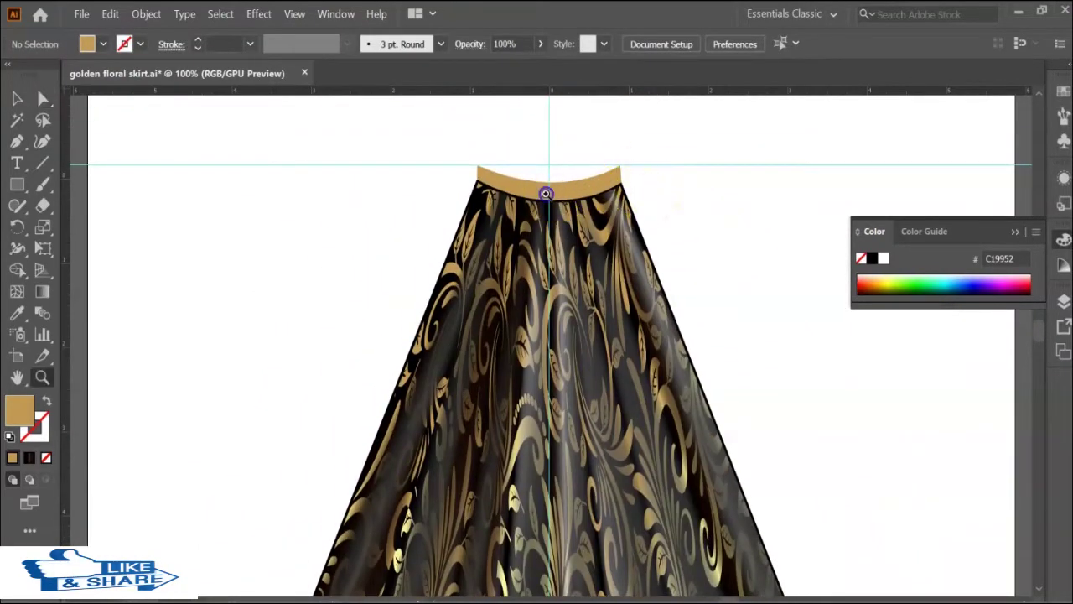
left_click_drag(547, 191, 553, 188)
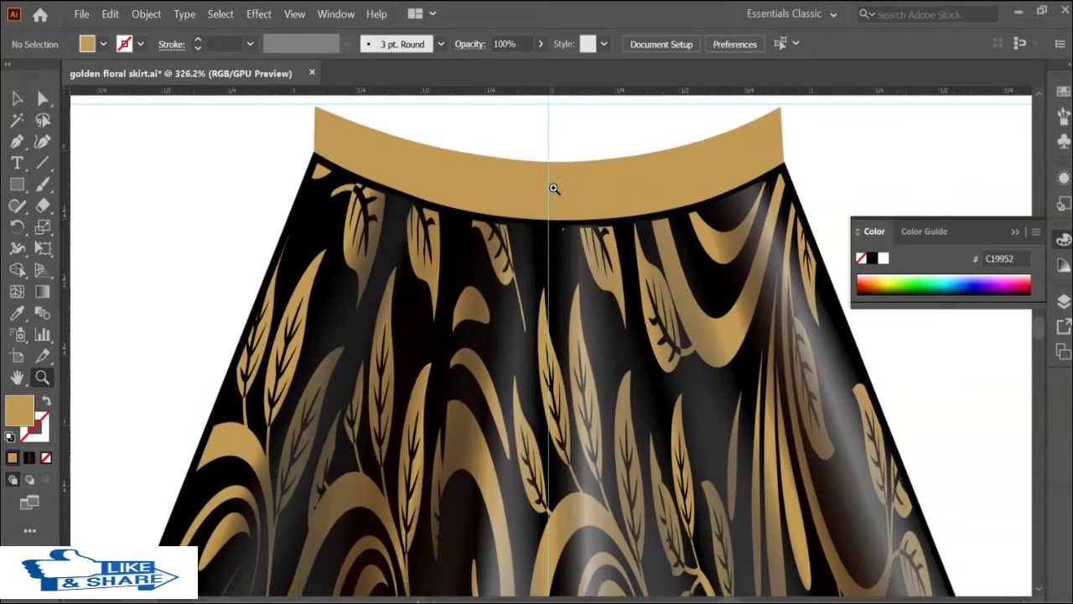
left_click(549, 104)
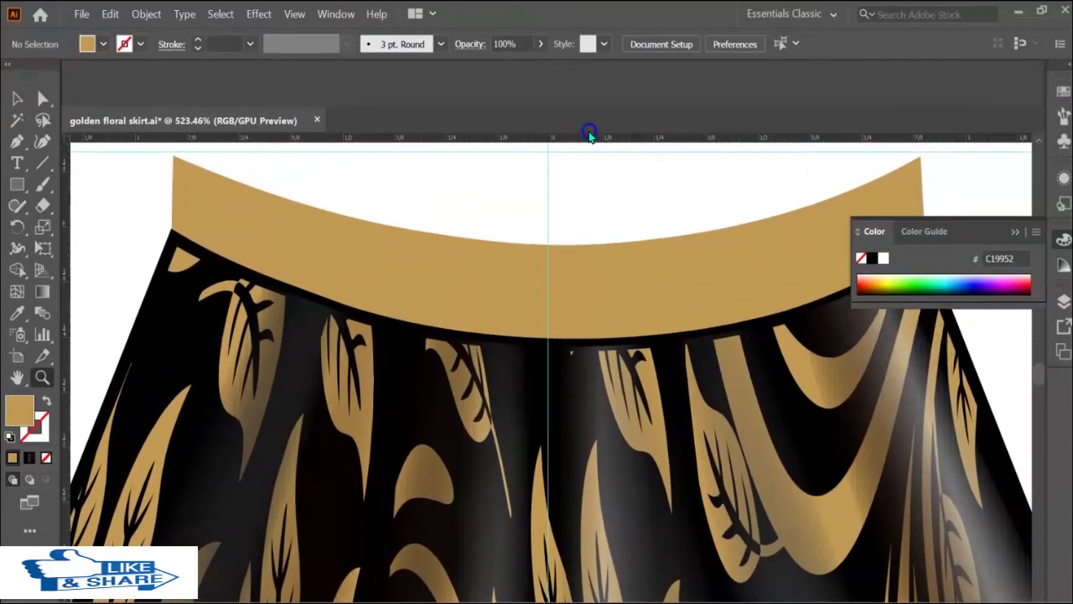
scroll(590, 132, "up", 5)
left_click(591, 98)
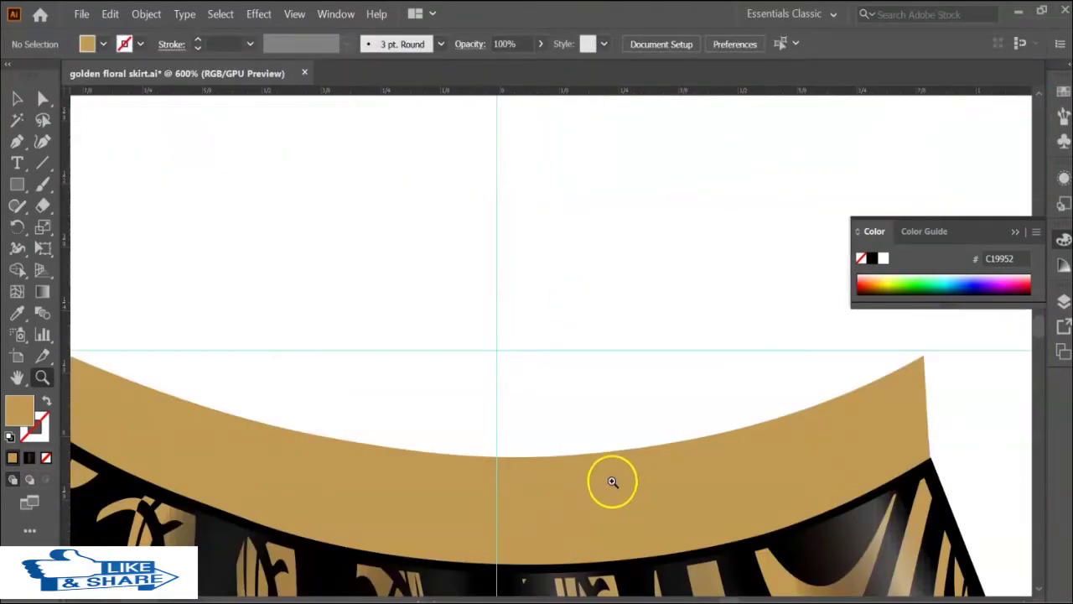
scroll(612, 481, "down", 5)
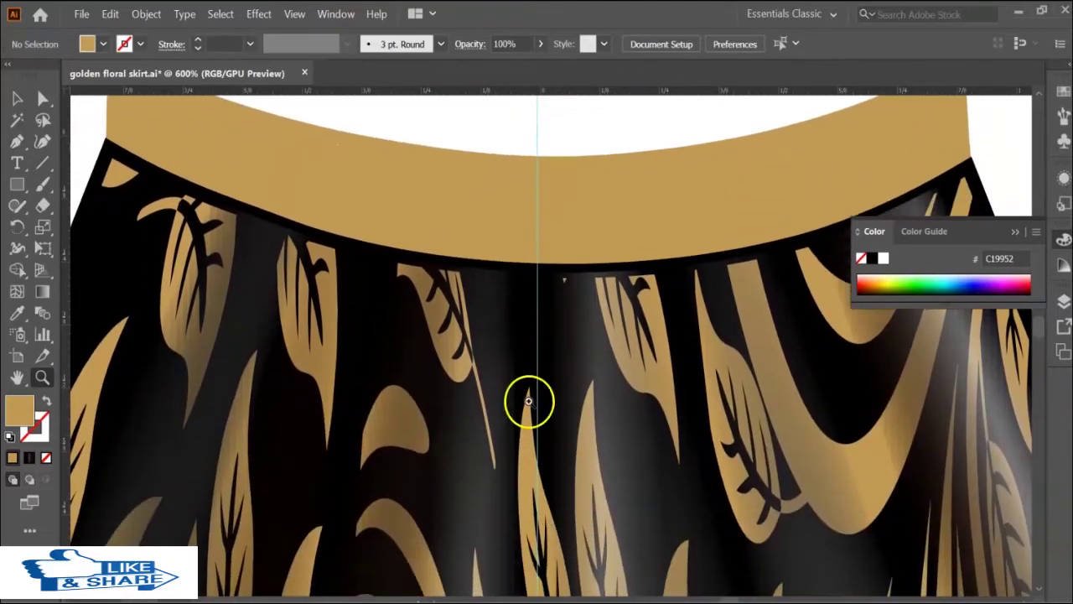
left_click_drag(572, 160, 562, 164)
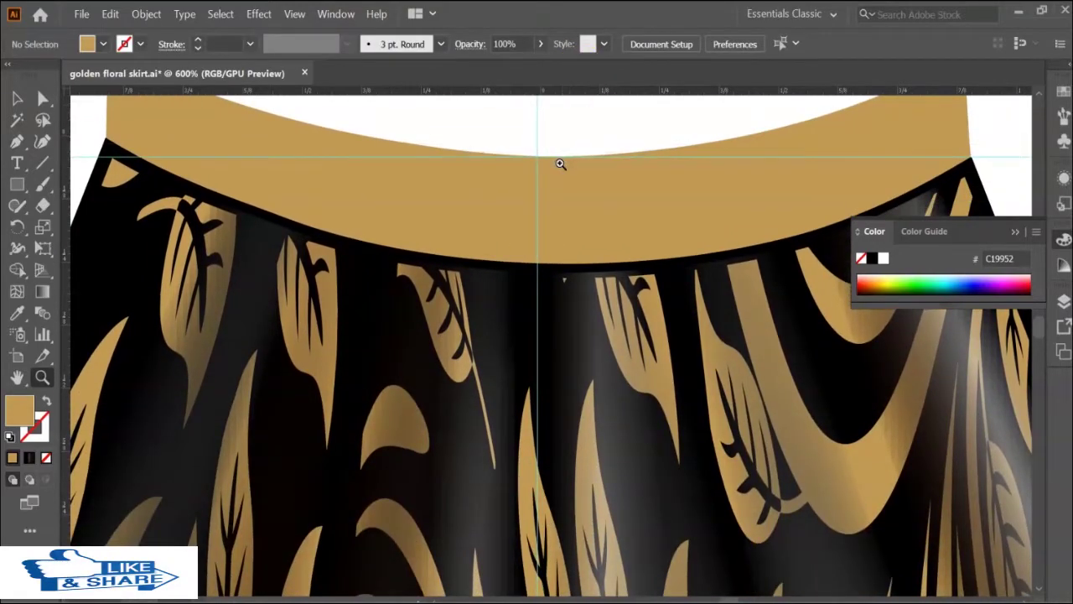
left_click(1062, 303)
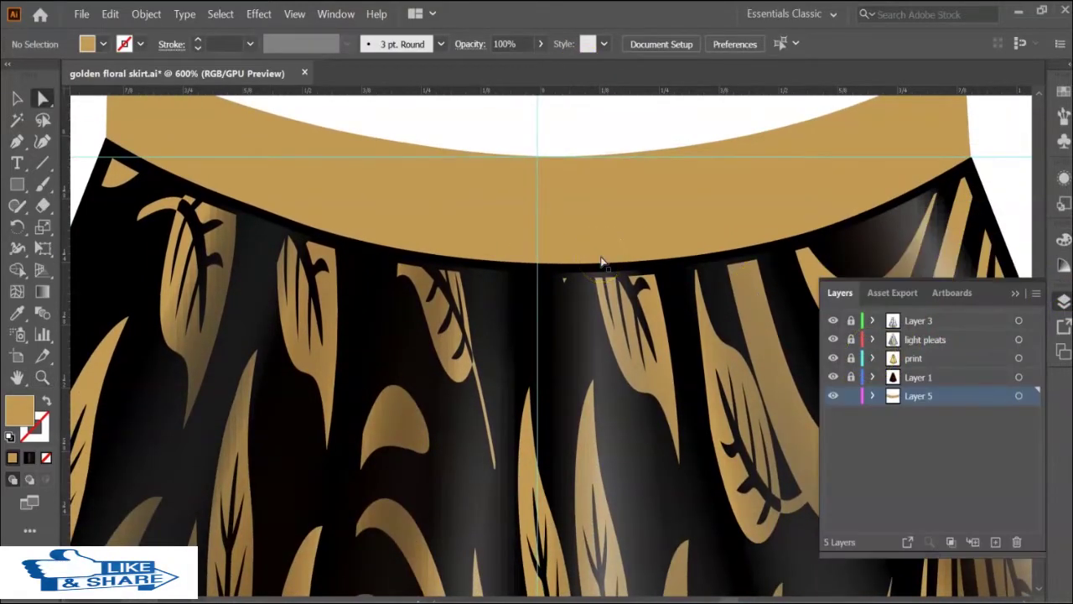
scroll(601, 262, "up", 3)
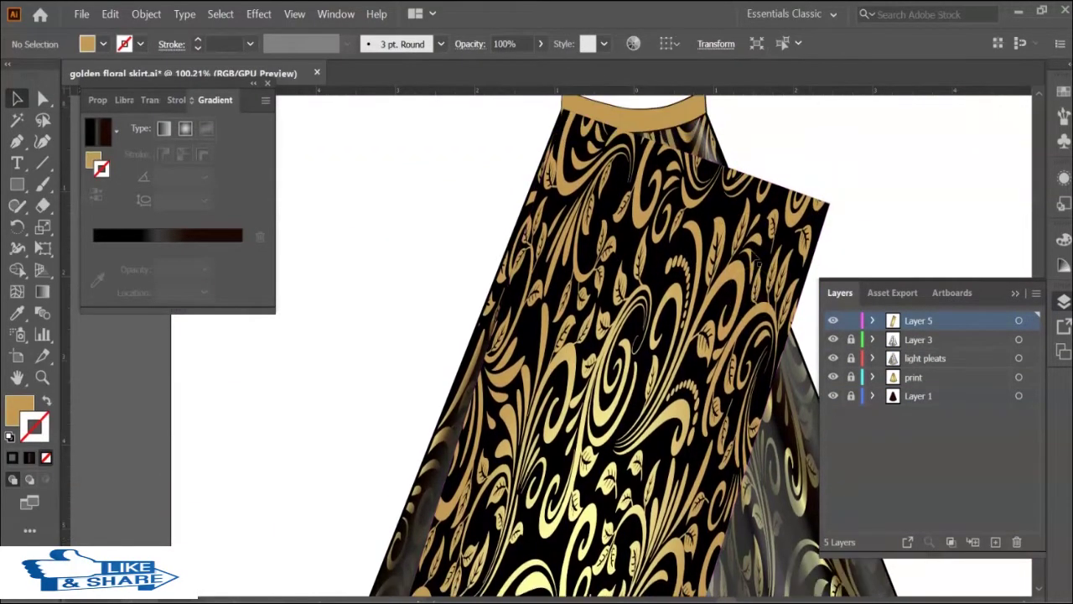
Select the printed left gore group and reshape the print strip's top corner.
double_click(450, 215)
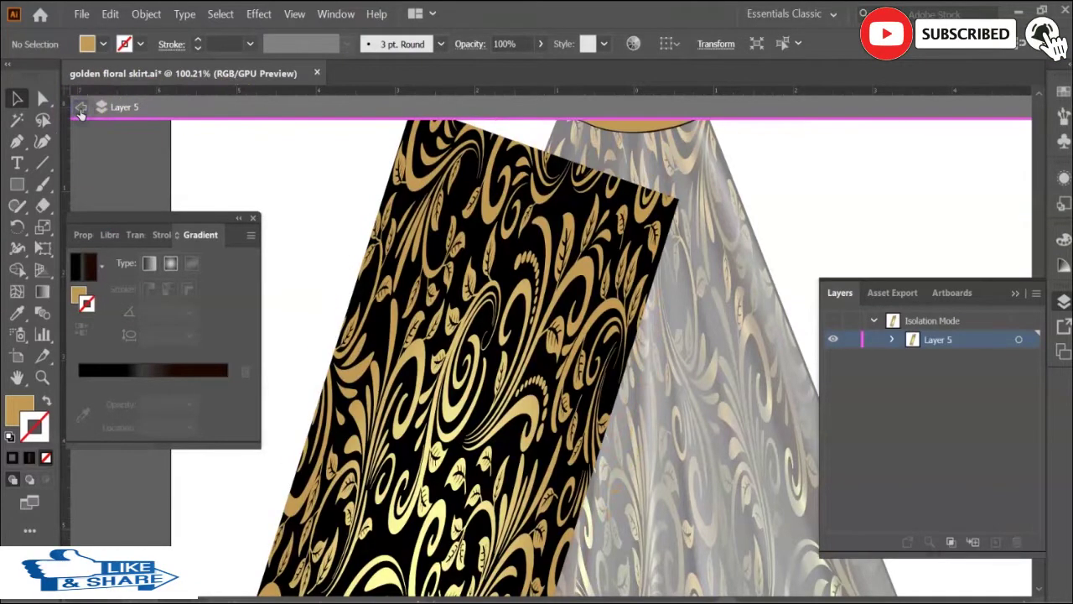
left_click(81, 109)
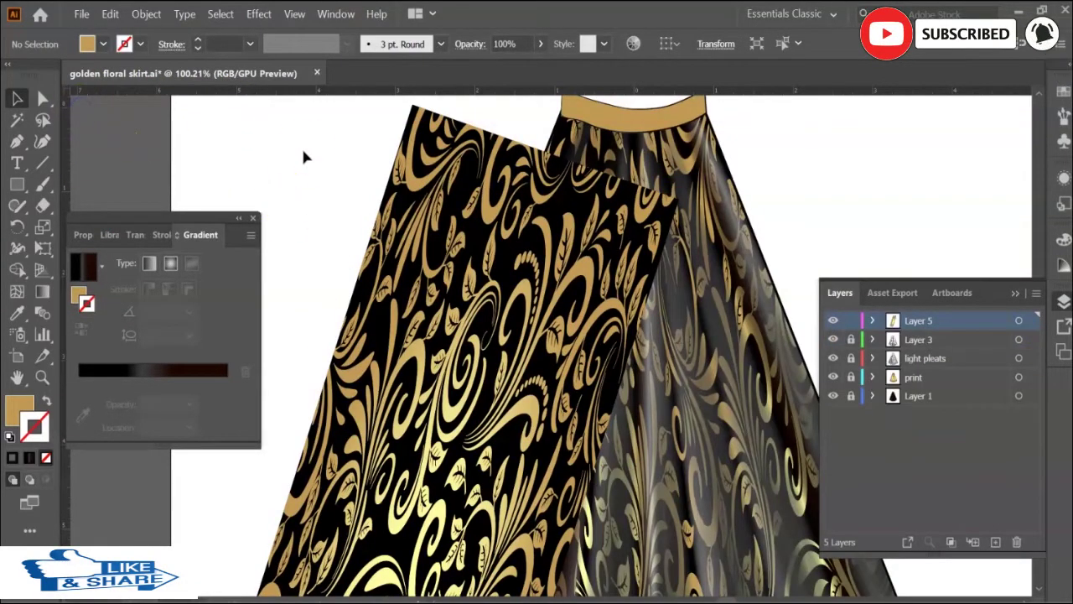
key("z")
left_click(422, 264, "alt")
scroll(421, 264, "down", 3)
scroll(377, 378, "down", 2)
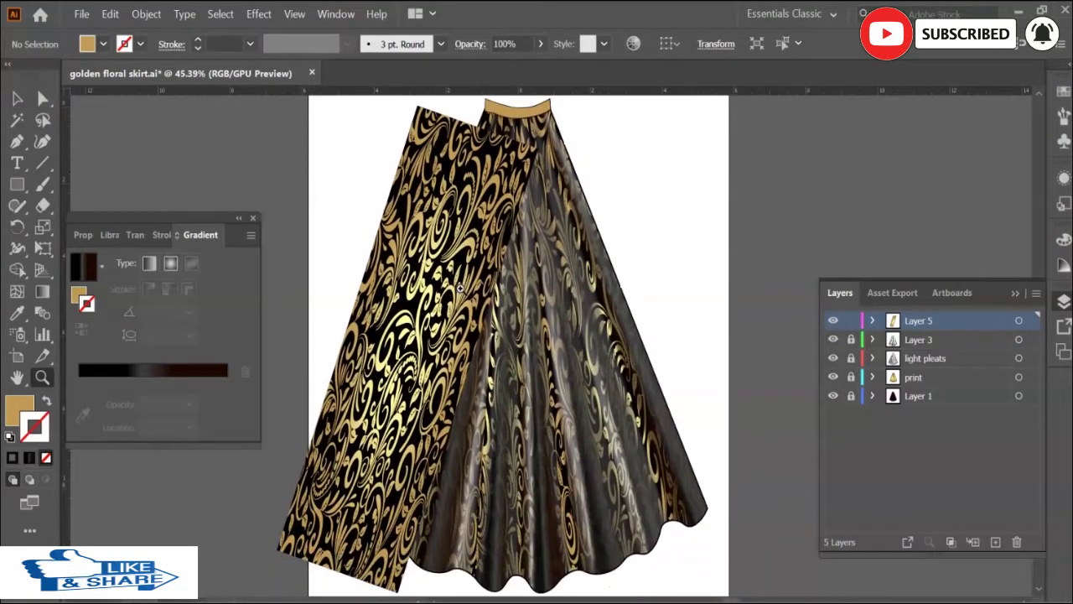
key("v")
left_click(318, 512)
key("a")
scroll(419, 496, "up", 3)
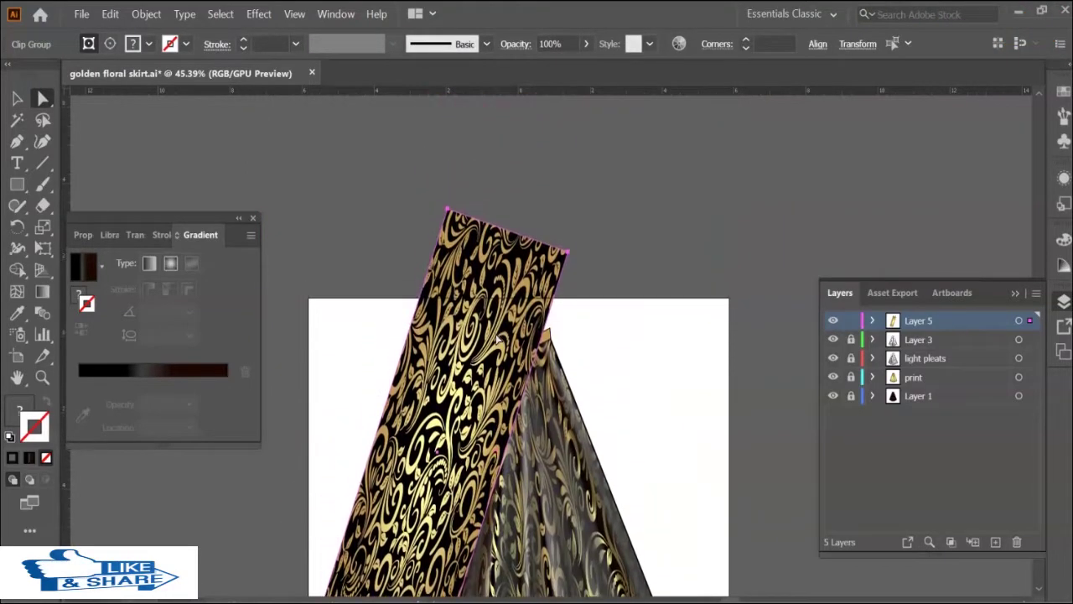
left_click_drag(564, 247, 642, 355)
key("v")
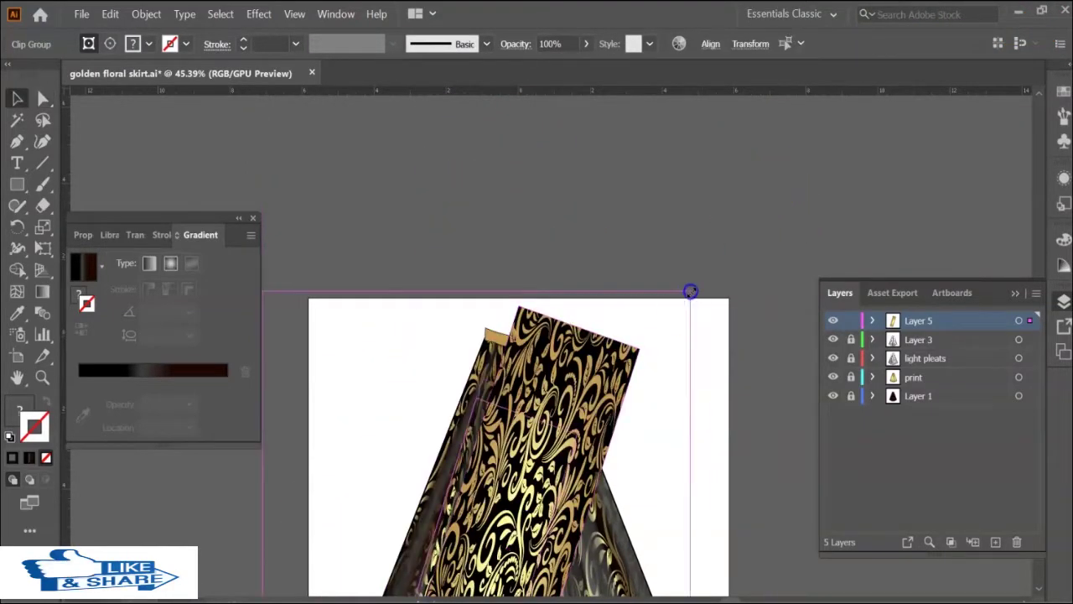
scroll(642, 360, "down", 5)
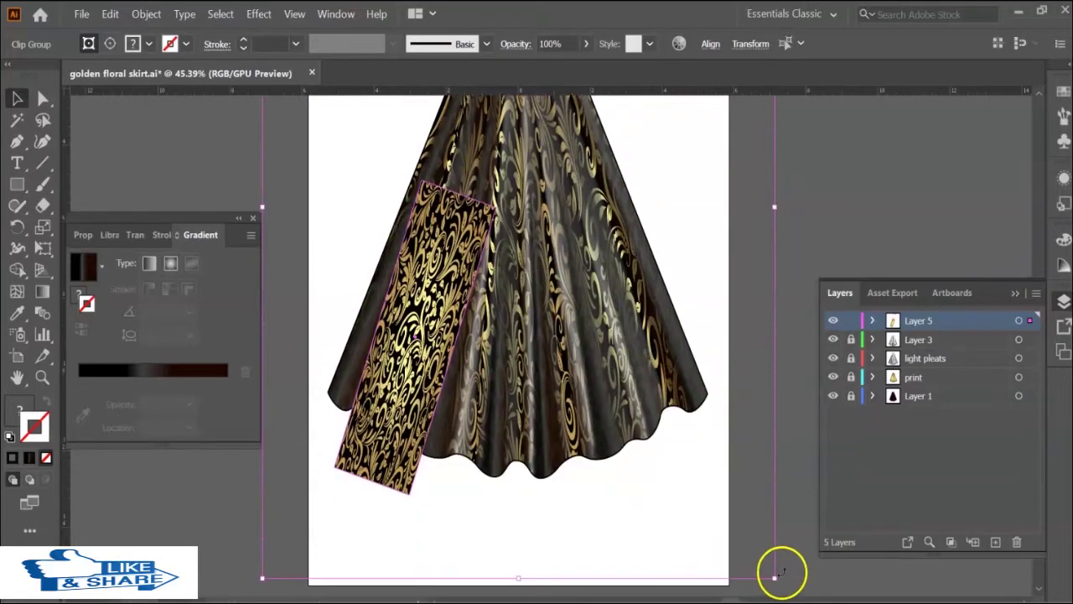
Move the print strip over the waistband, cut it, and paste it inside using Draw Inside.
left_click_drag(778, 578, 330, 443)
scroll(331, 443, "up", 5)
left_click_drag(485, 331, 597, 306)
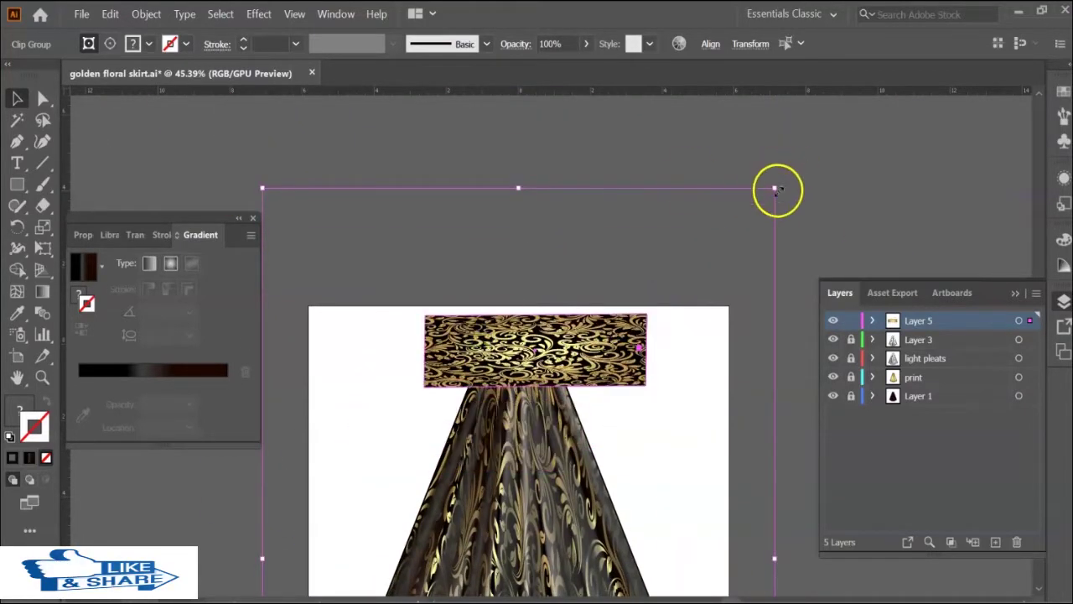
left_click_drag(779, 187, 467, 367)
key("Delete")
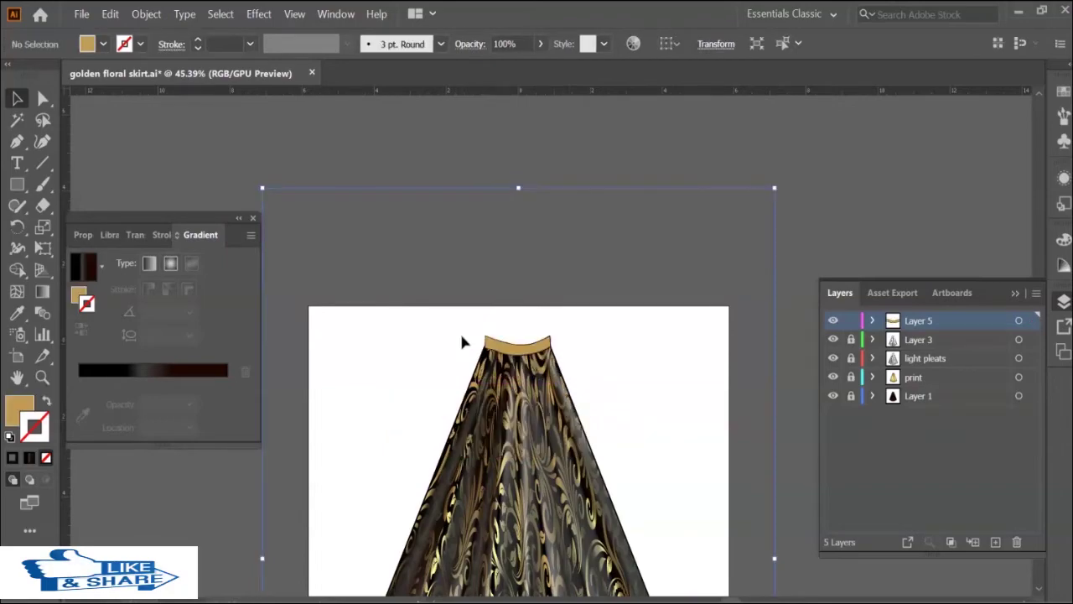
left_click(543, 343)
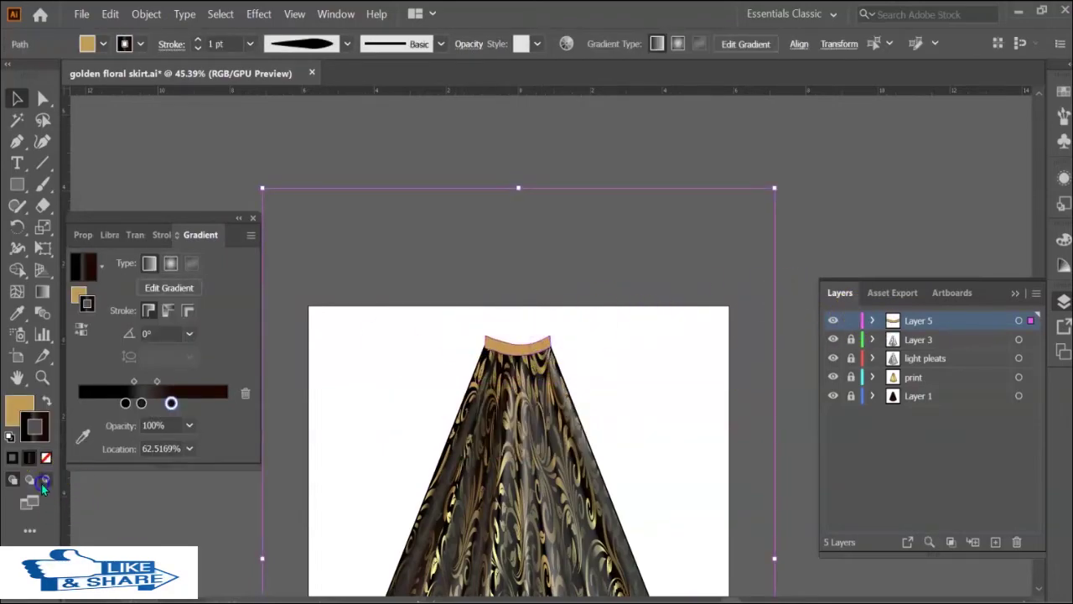
left_click(46, 478)
key("ctrl+v")
left_click(688, 383)
Inspect Layer 5's Clip Group and left 1 gore contents, then save the skirt file.
key("ctrl+0")
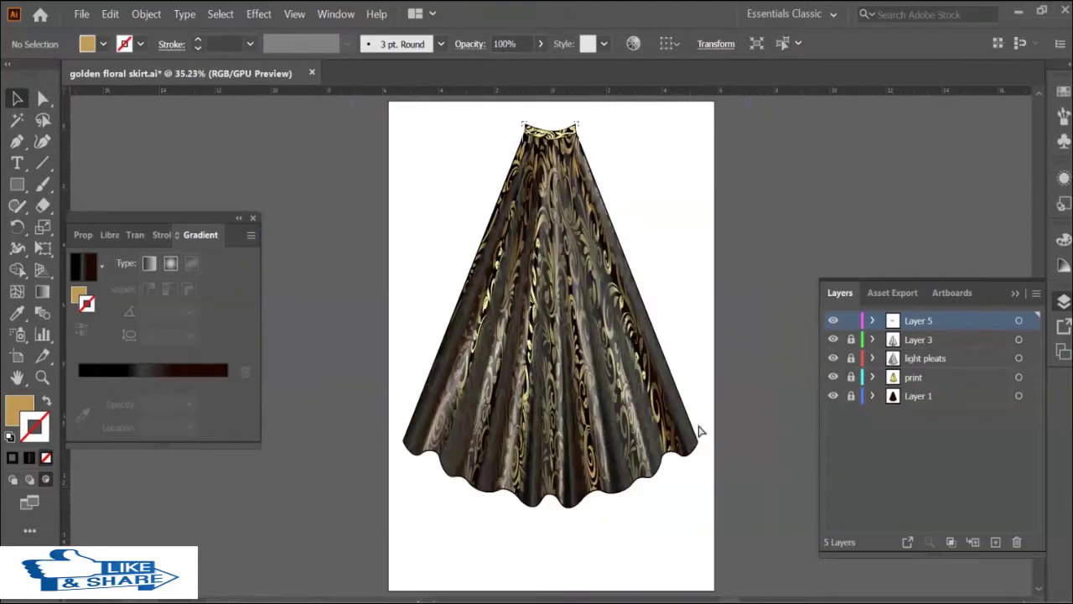
left_click(872, 320)
left_click(893, 339)
left_click(911, 377)
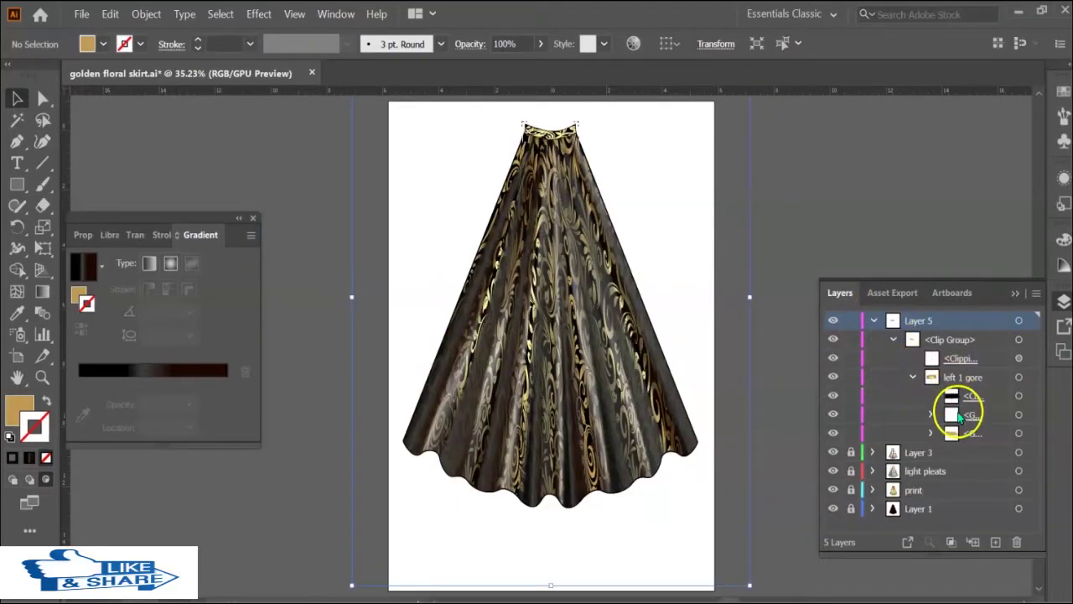
left_click(912, 378)
scroll(724, 346, "up", 2)
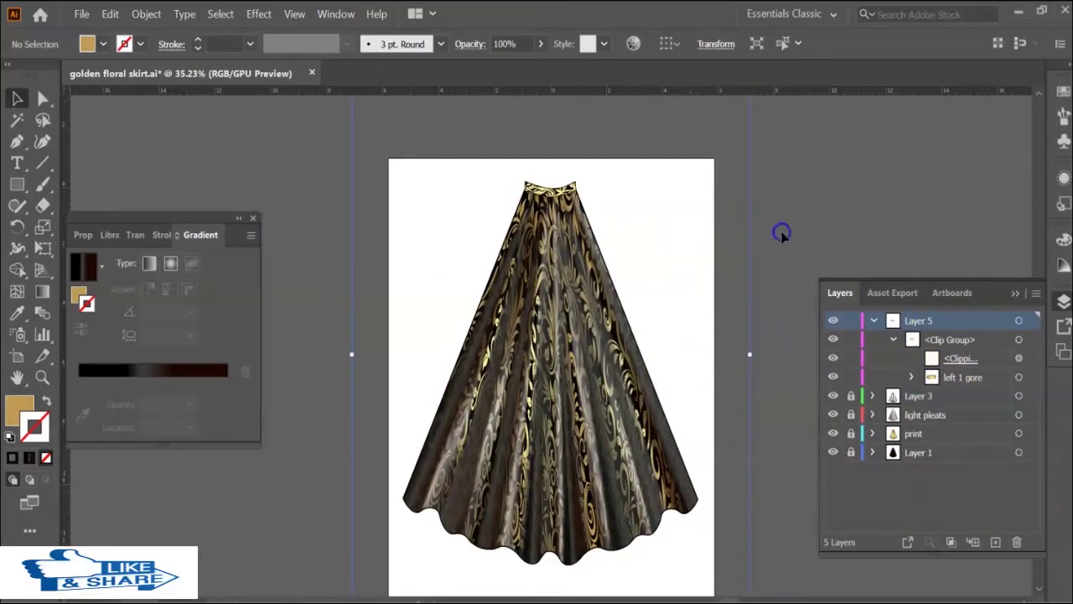
key("ctrl+s")
Move Layer 5 to the bottom of the stack and curve the waistband clip path's top downward.
scroll(302, 192, "up", 3)
key("z")
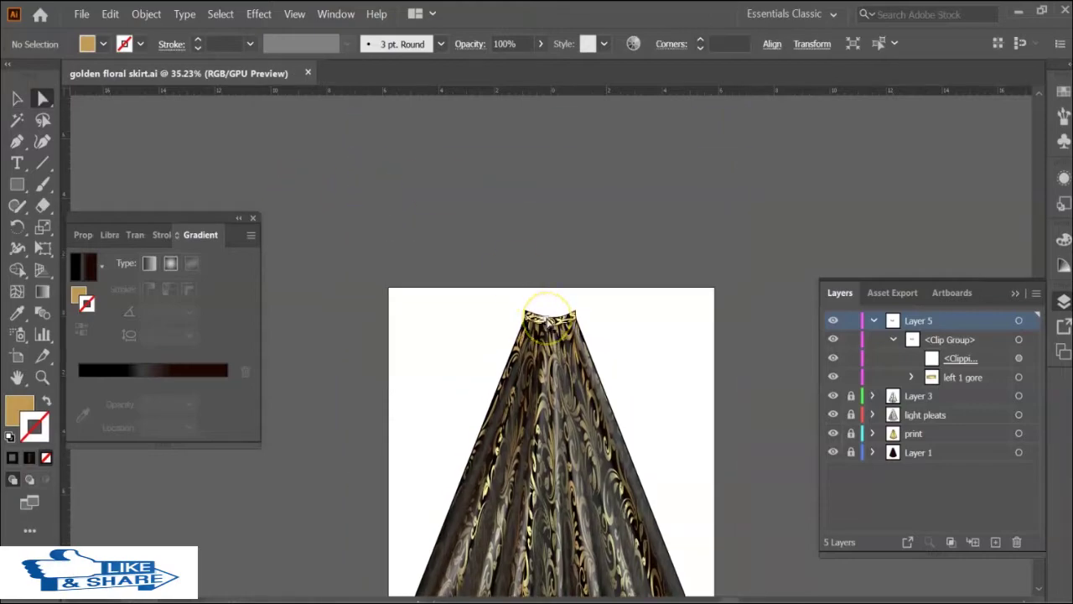
left_click(518, 327)
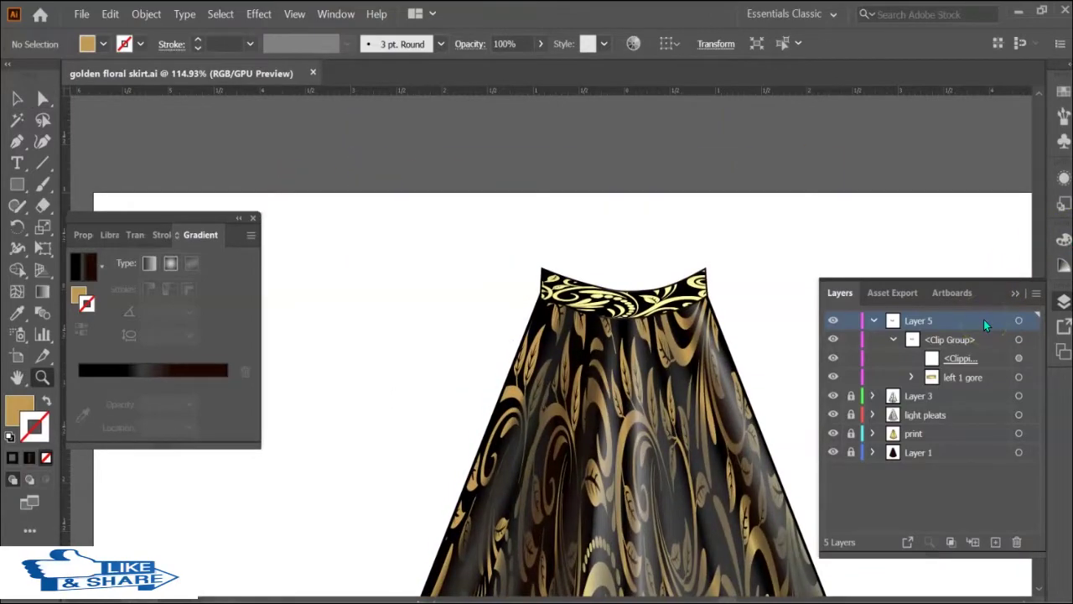
left_click_drag(983, 319, 973, 462)
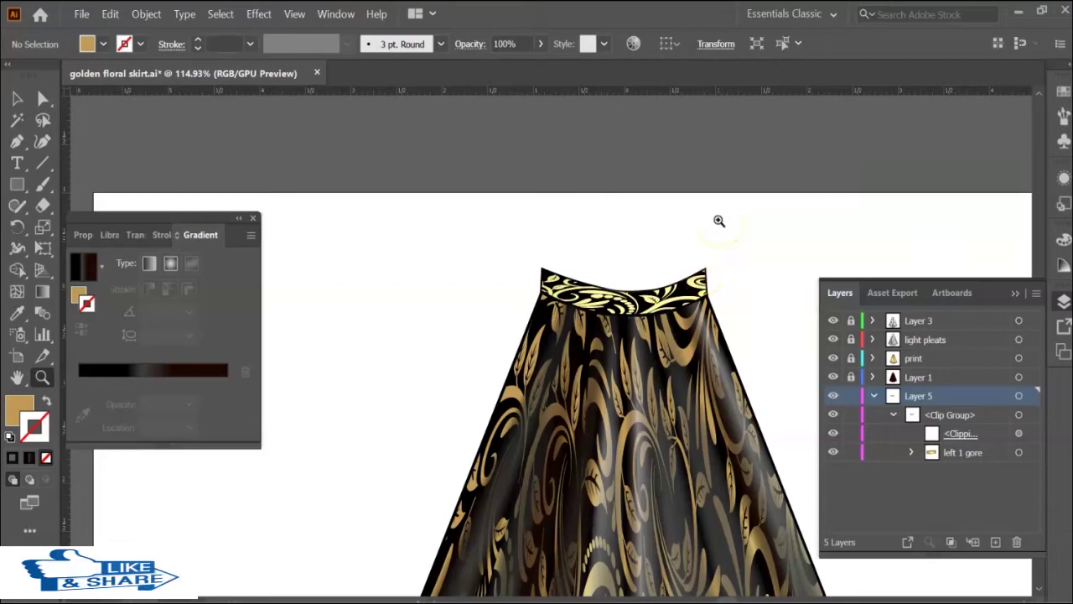
key("a")
left_click(624, 285)
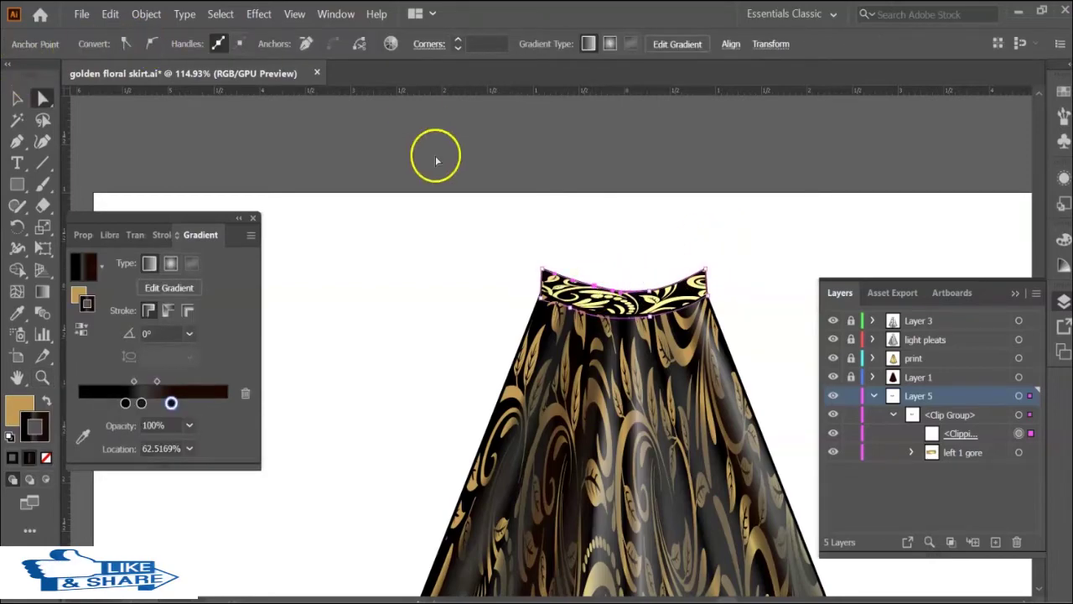
key("p")
key("a")
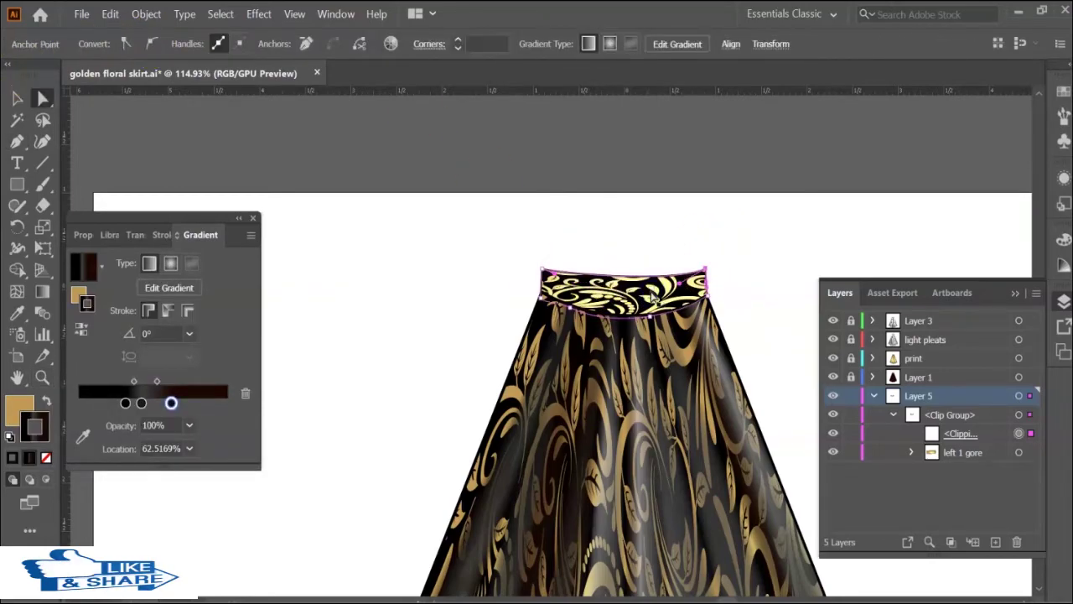
mouse_move(624, 272)
left_mouse_down()
mouse_move(624, 292)
mouse_move(567, 236)
mouse_move(570, 274)
left_mouse_up()
Lock the left 1 gore group, shift the gold band down, and curve its top edge.
left_click(933, 410)
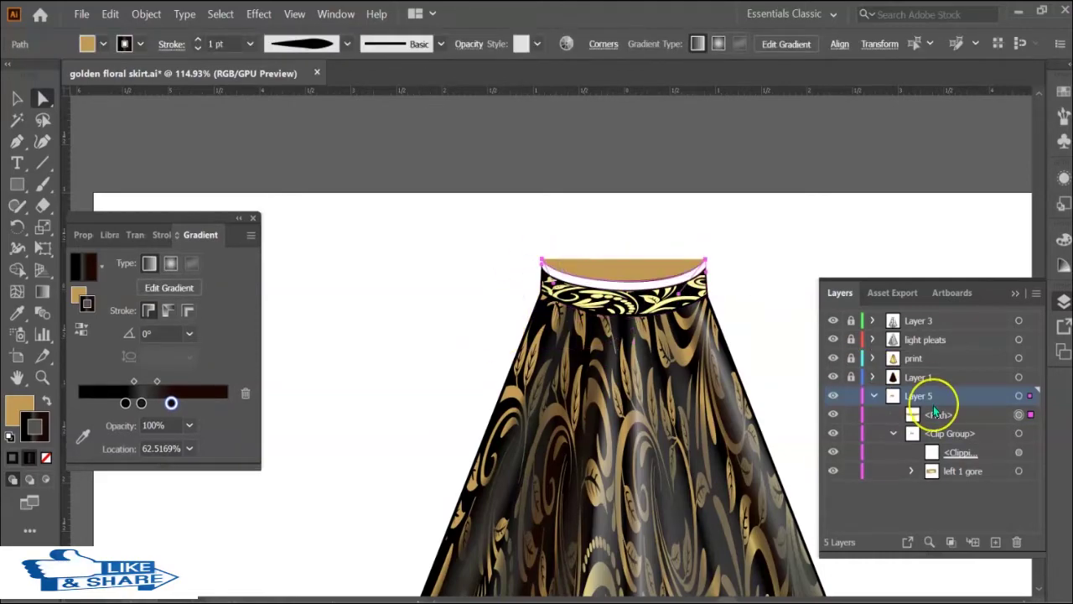
left_click(851, 470)
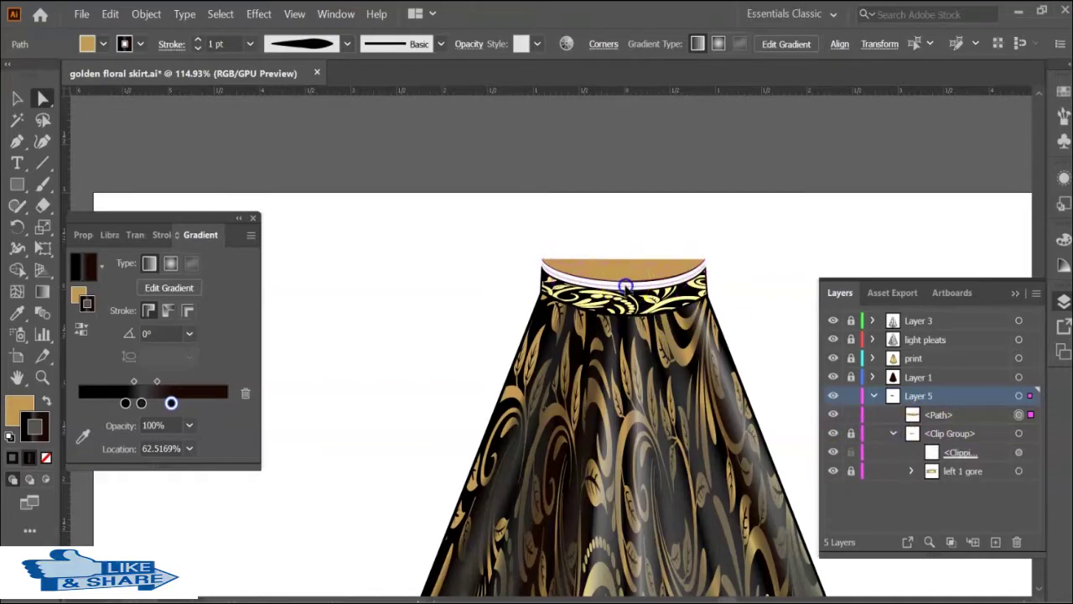
left_click_drag(626, 286, 628, 294)
left_click(660, 270)
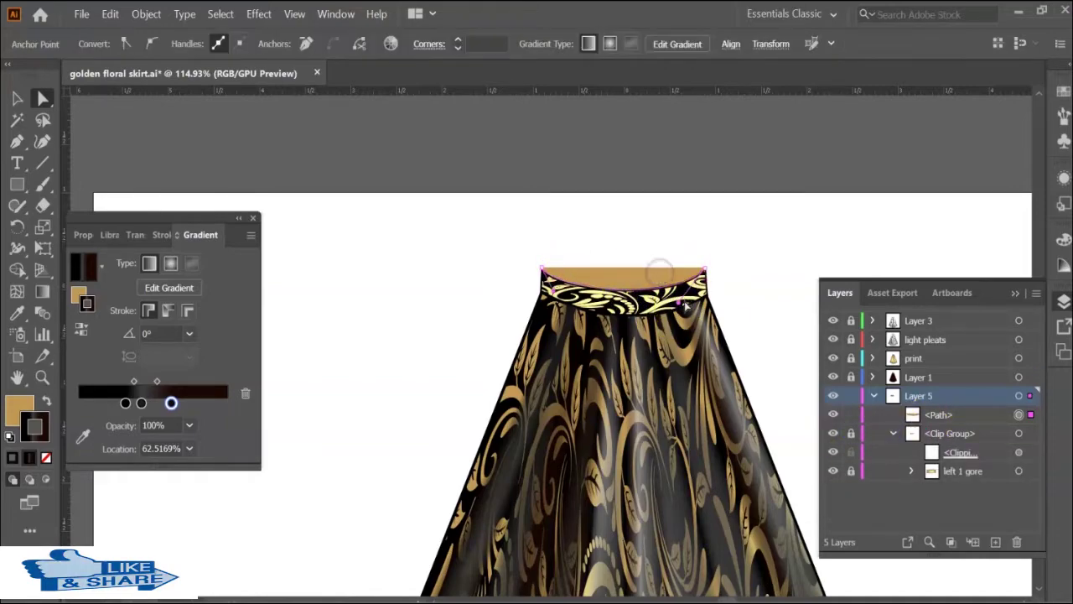
left_click(628, 268)
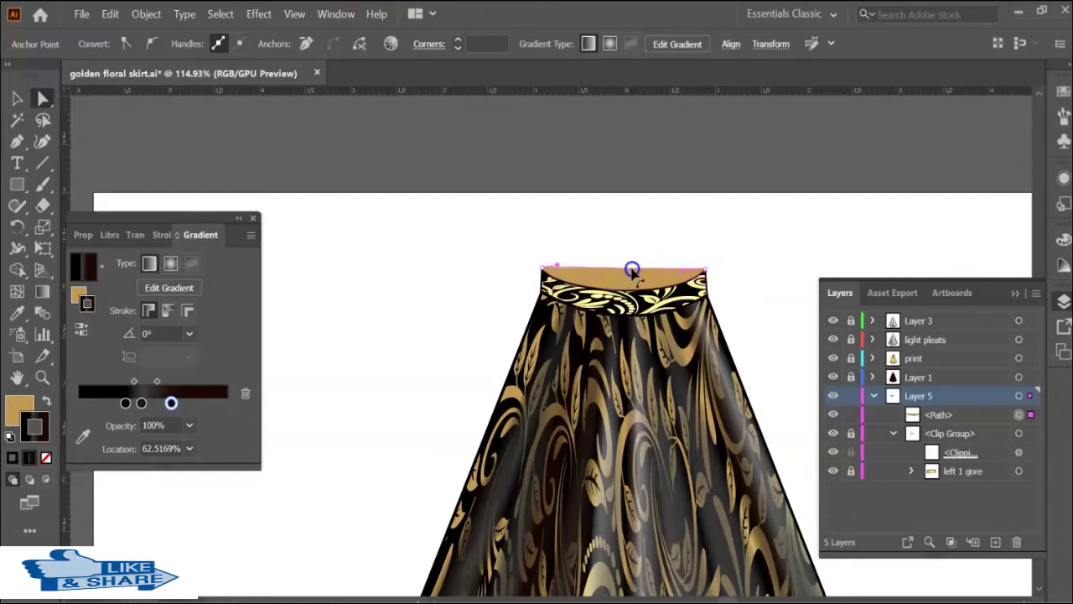
mouse_move(632, 270)
left_mouse_down()
mouse_move(683, 262)
mouse_move(559, 262)
left_mouse_up()
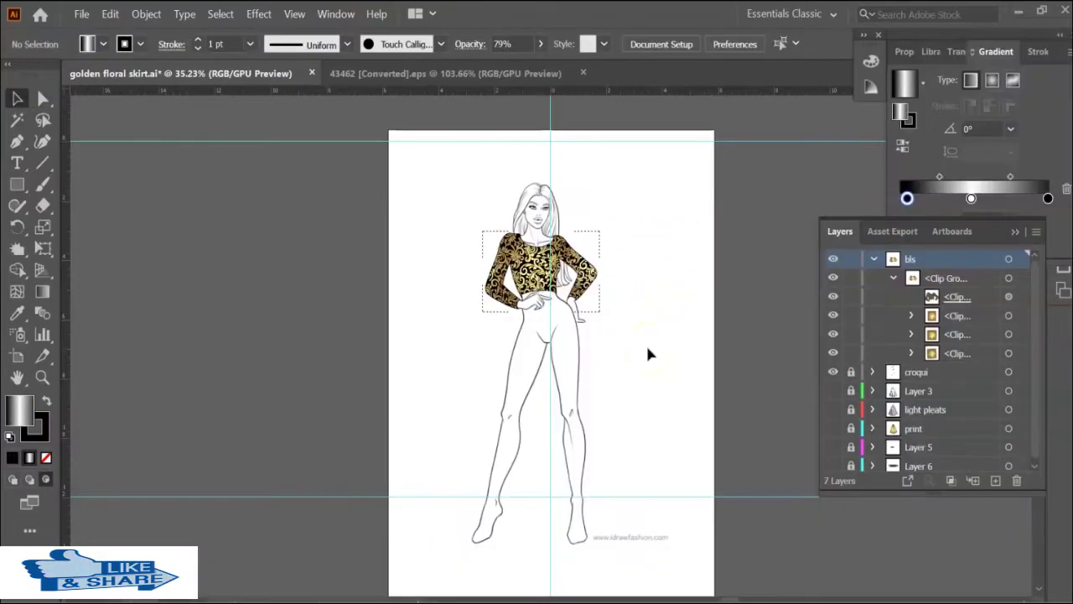
Zoom into the blouse and draw a Pencil path along the left sleeve's outer edge.
key("z")
left_click_drag(541, 252, 550, 173)
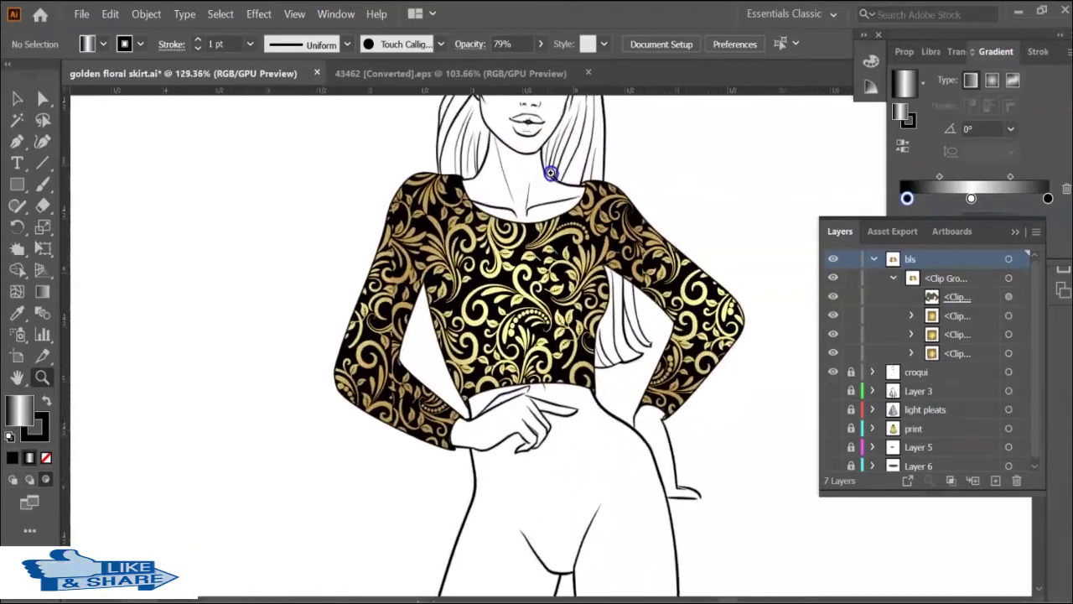
left_click(550, 173)
left_click(42, 141)
left_click_drag(352, 165, 432, 186)
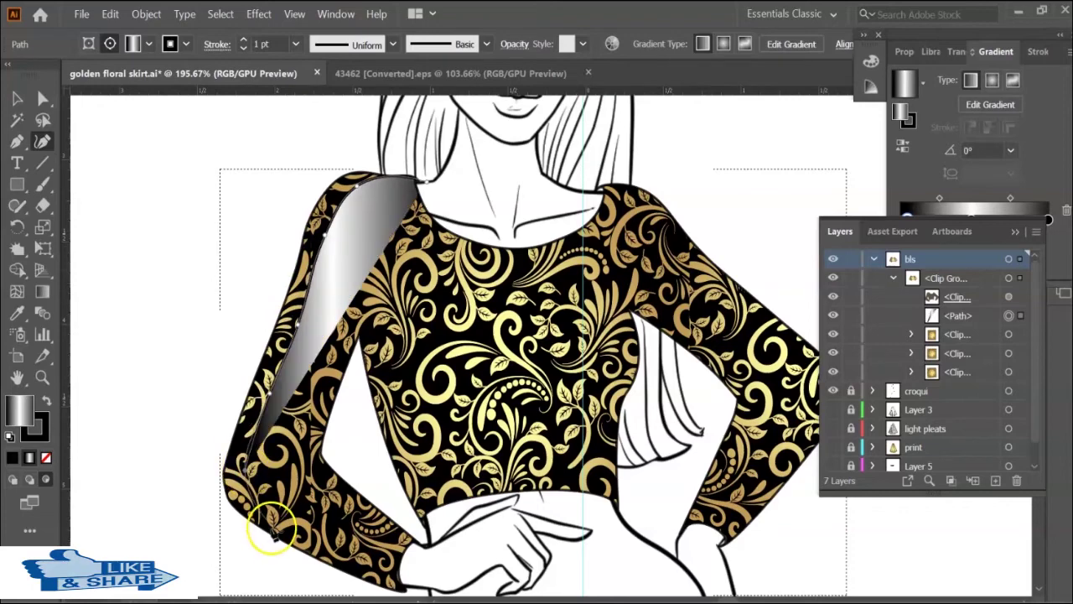
left_click_drag(325, 235, 261, 531)
left_click_drag(365, 570, 419, 591)
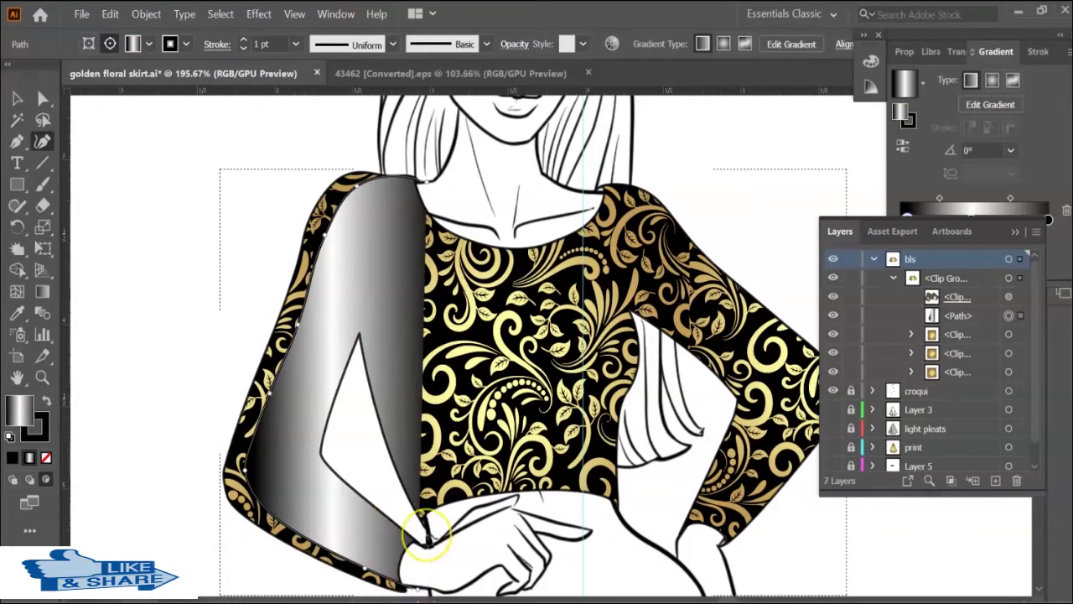
Give the sleeve path no fill, a tapered width profile and a 10 pt stroke.
left_click(46, 457)
left_click(390, 44)
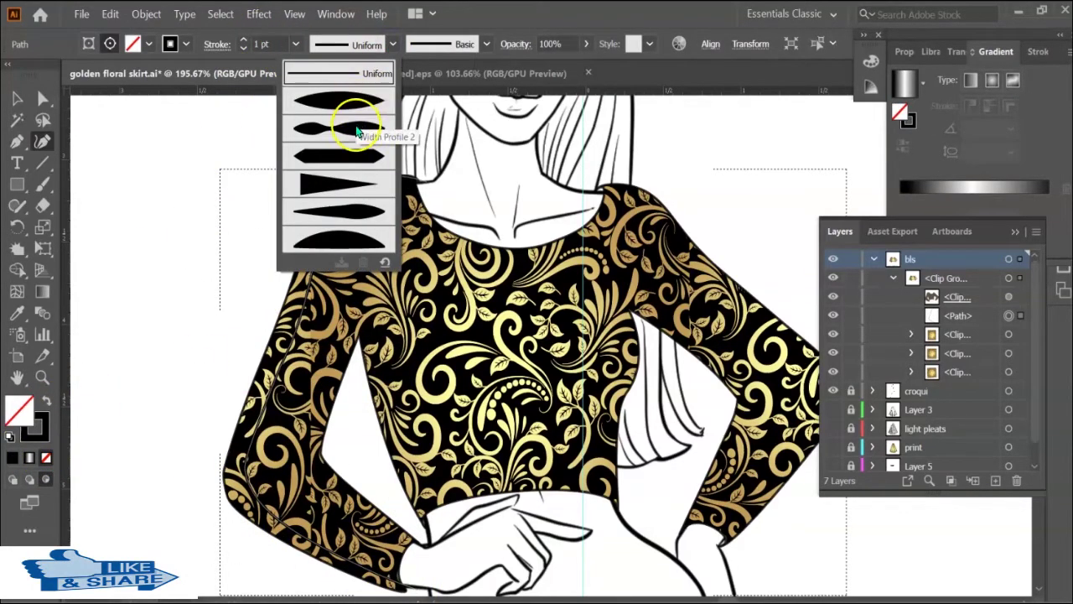
left_click(358, 132)
left_click(244, 41)
key("v")
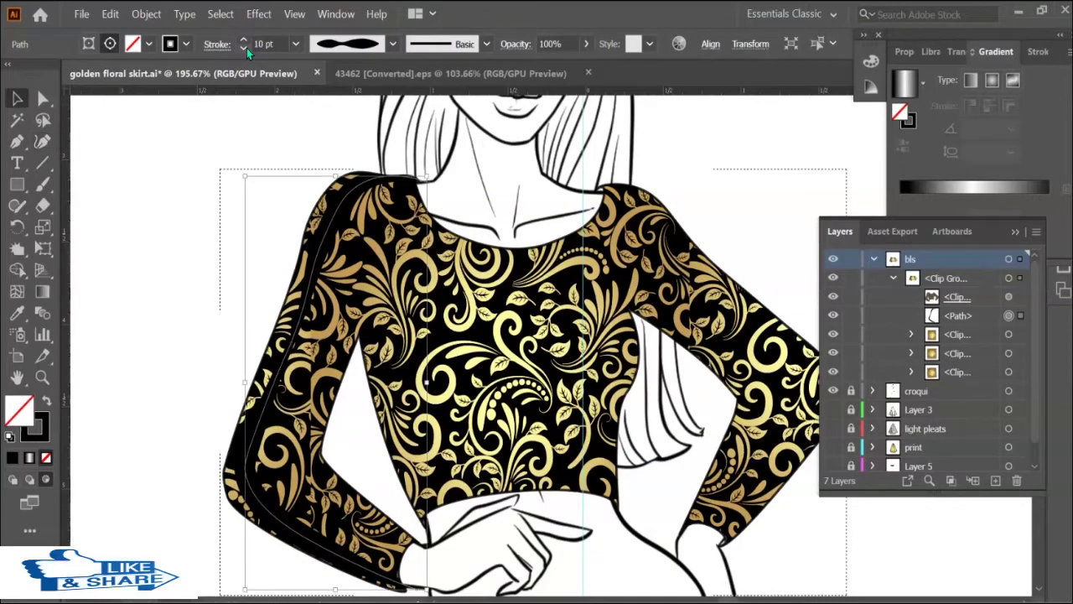
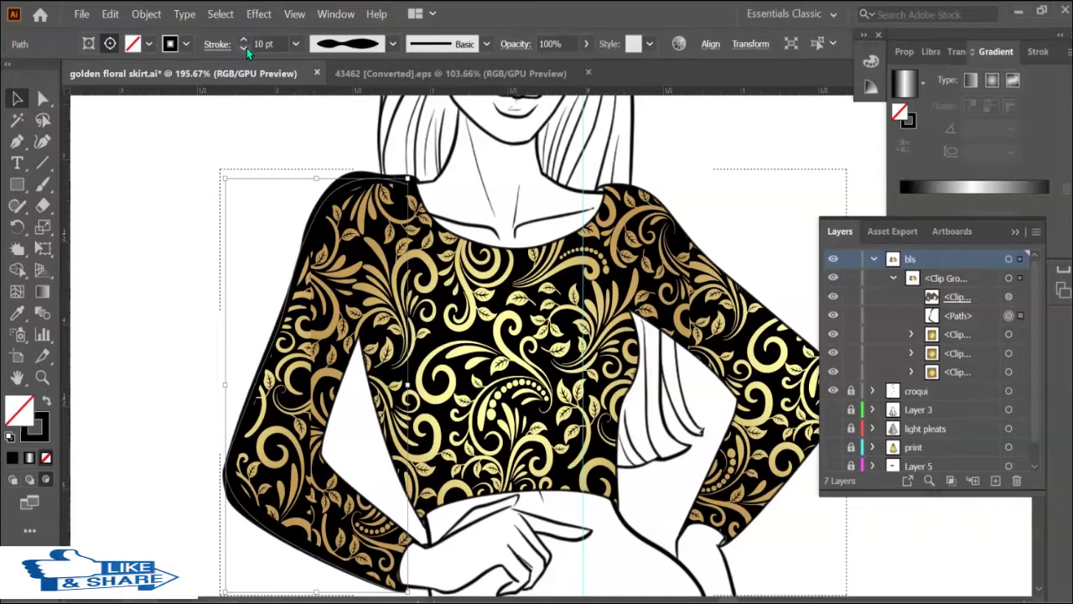
Move the sleeve print group higher in the clip group's layer order.
left_click(1020, 333)
left_click(962, 373)
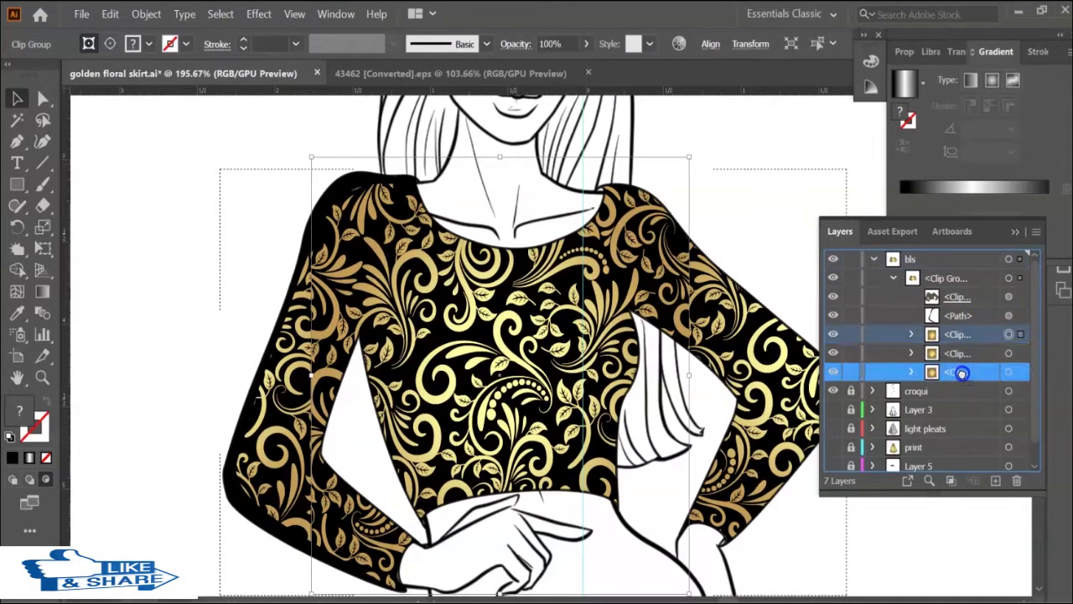
left_click_drag(961, 373, 961, 353)
Rotate the right sleeve's golden floral print slightly clockwise to follow the arm.
left_click(1021, 353)
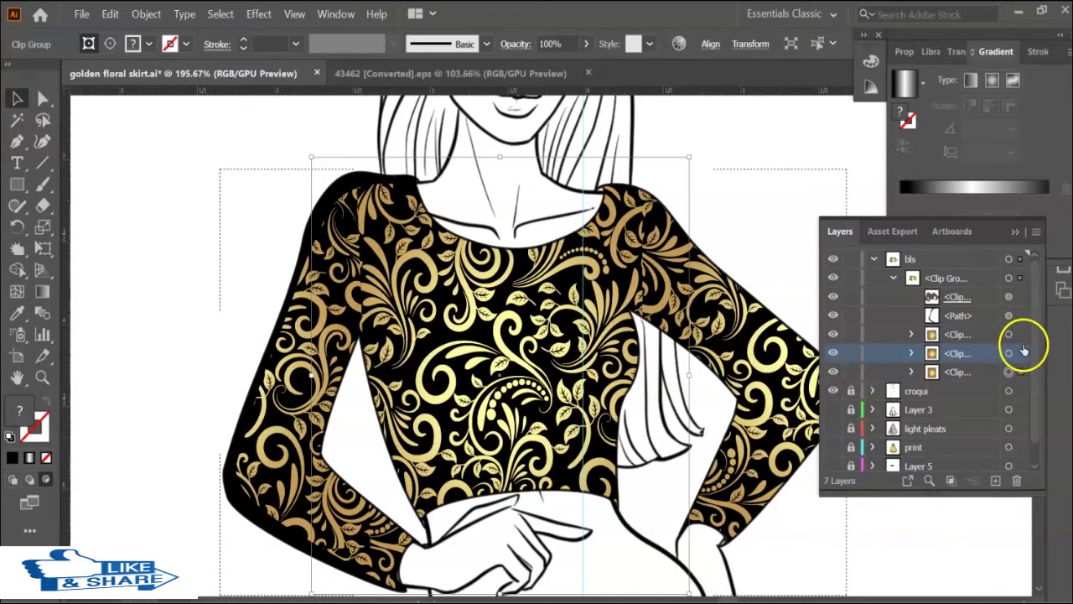
key("r")
left_click(781, 547)
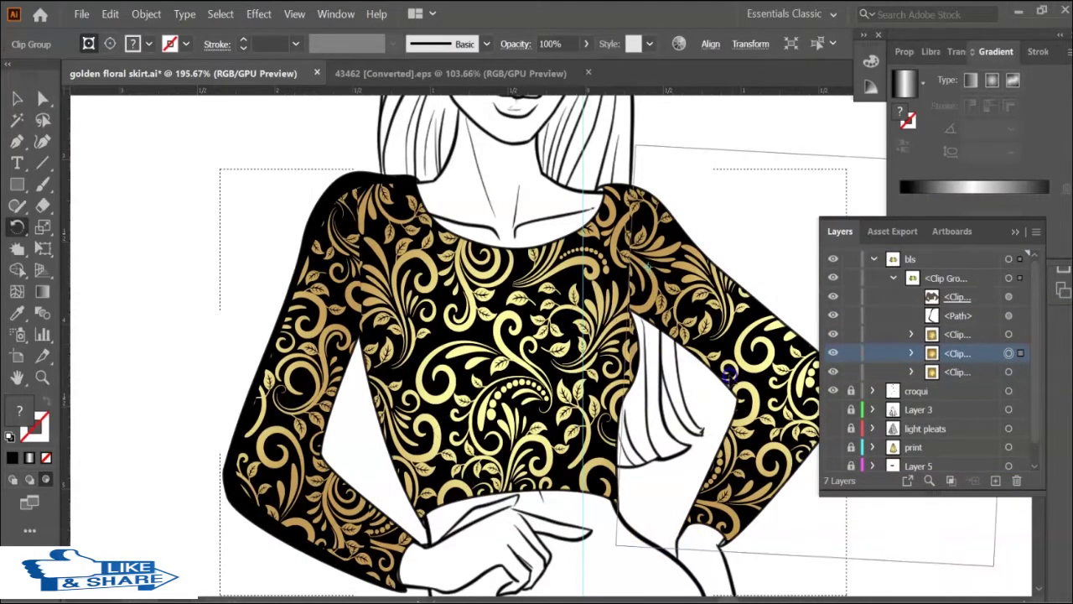
left_click_drag(648, 267, 729, 364)
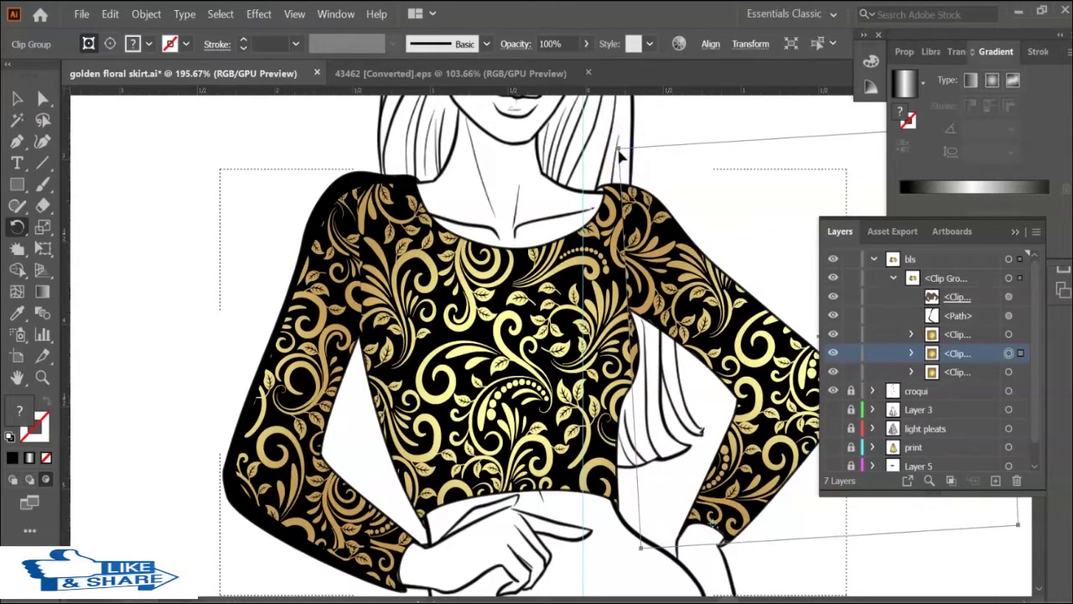
key("v")
left_click(676, 117)
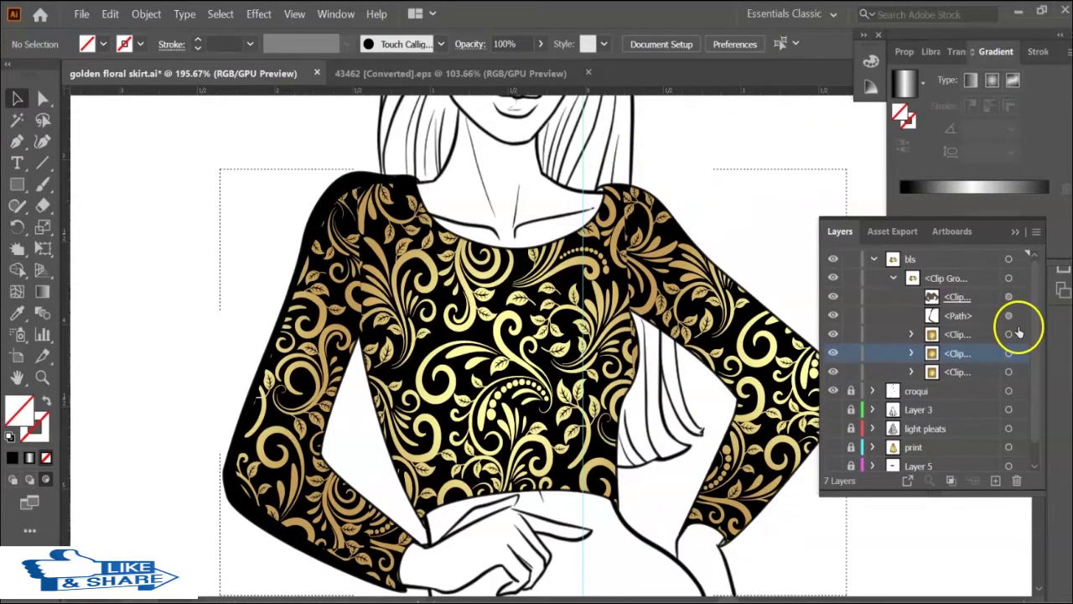
Test-rotate the left sleeve print back to level, then swap the two lower print groups.
left_click(1016, 332)
key("r")
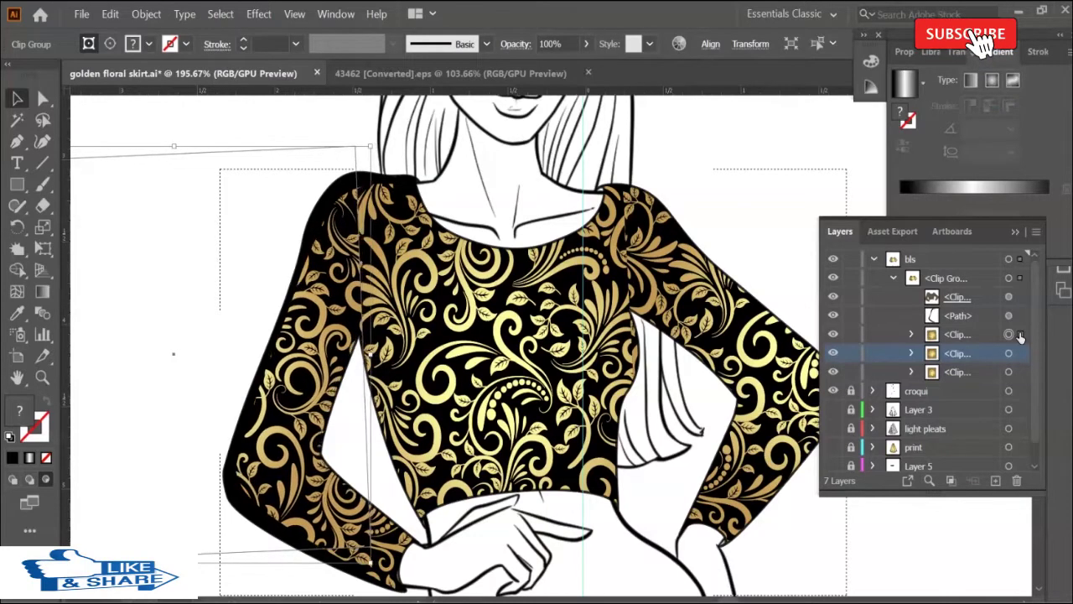
left_click_drag(310, 306, 314, 336)
left_click_drag(383, 511, 352, 553)
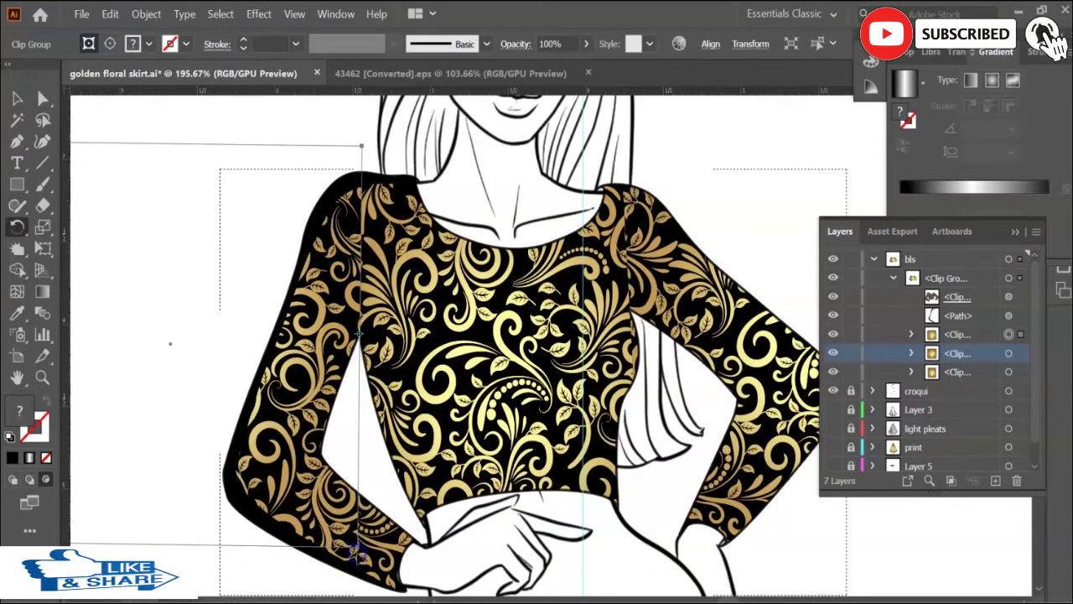
key("v")
left_click(281, 586)
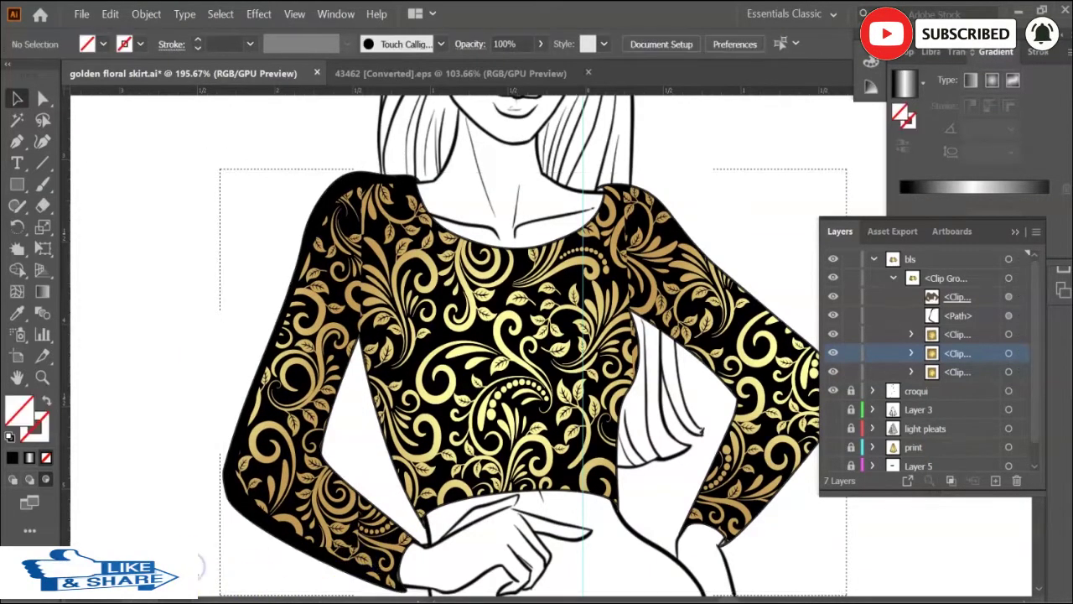
left_click_drag(912, 371, 910, 353)
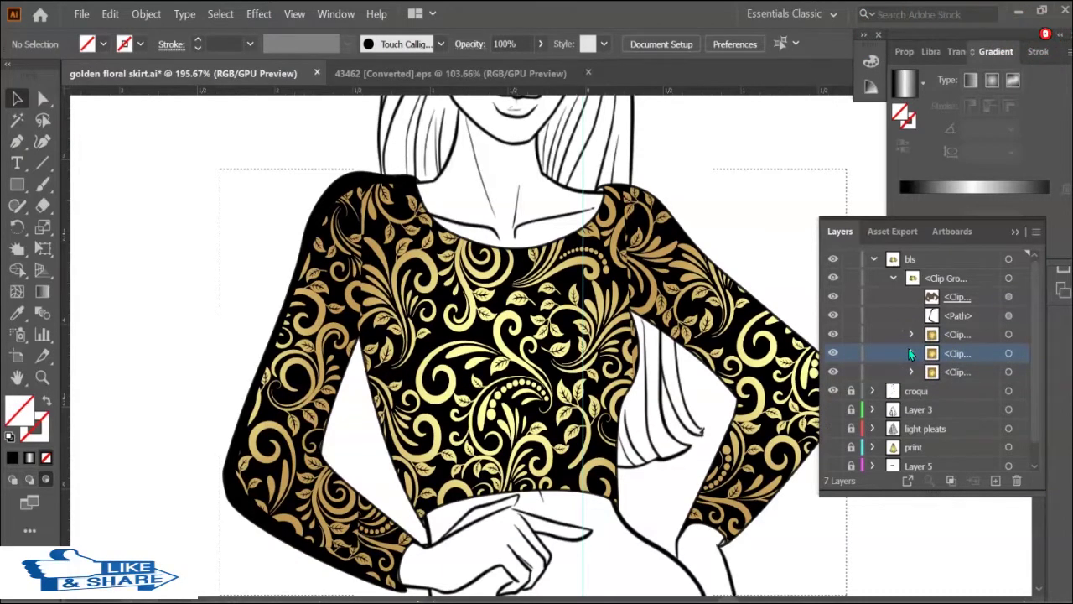
left_click(42, 139)
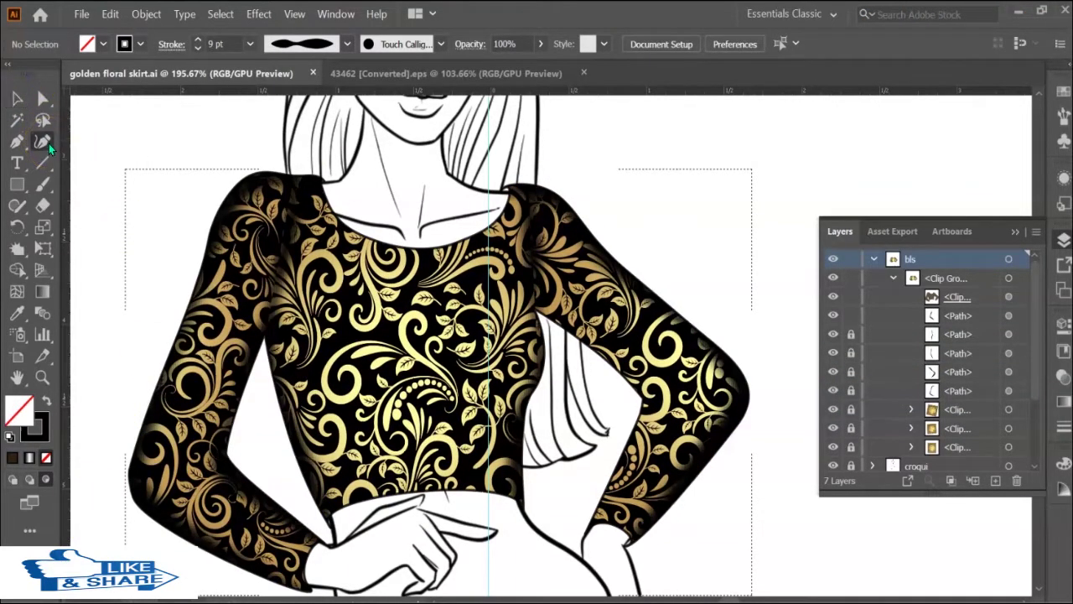
Draw a freehand stroke along the inner edge of the right sleeve.
left_click(1027, 259)
left_click(851, 296)
left_click(666, 267)
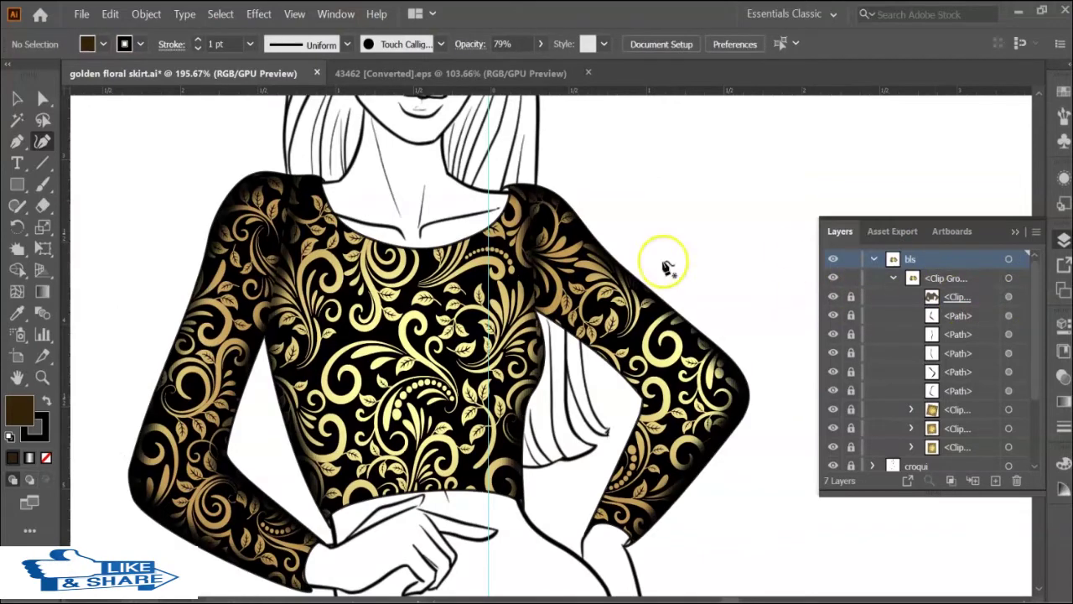
mouse_move(521, 285)
left_mouse_down()
mouse_move(654, 389)
mouse_move(610, 466)
mouse_move(592, 542)
left_mouse_up()
Give the sleeve stroke no fill, a tapered width profile and 9 pt weight, and adjust one anchor.
left_click(46, 457)
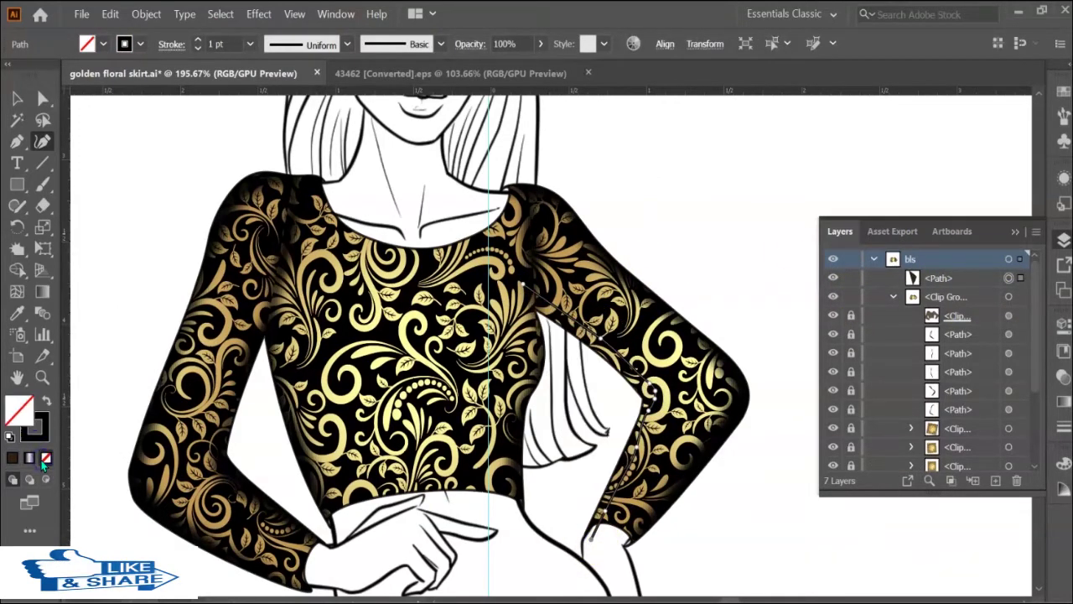
left_click(250, 44)
left_click(252, 159)
left_click(347, 43)
left_click(309, 132)
left_click(250, 44)
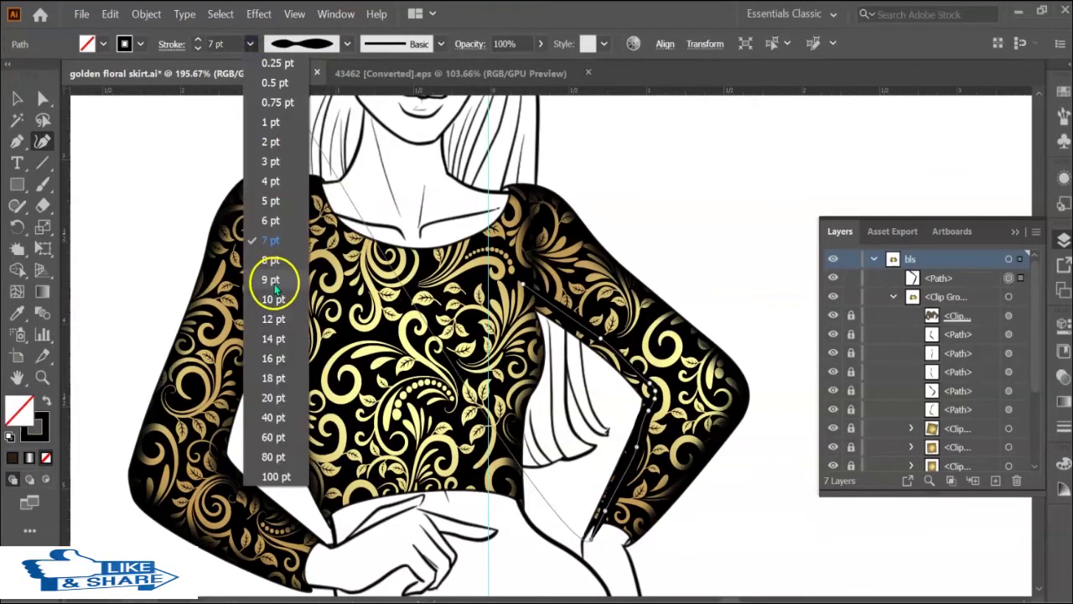
left_click(270, 283)
key("v")
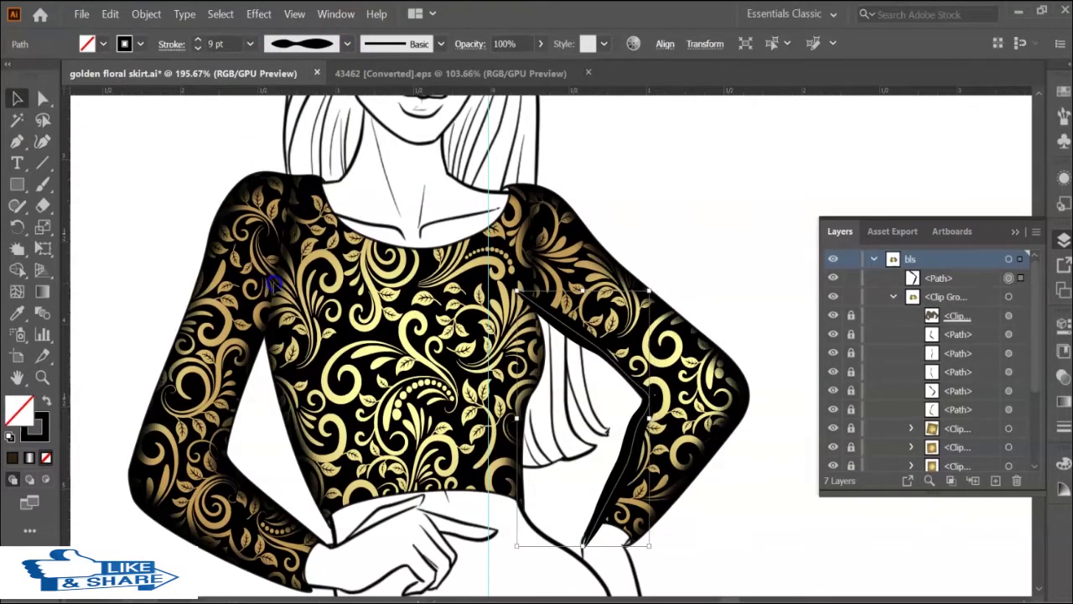
key("a")
left_click_drag(532, 283, 541, 322)
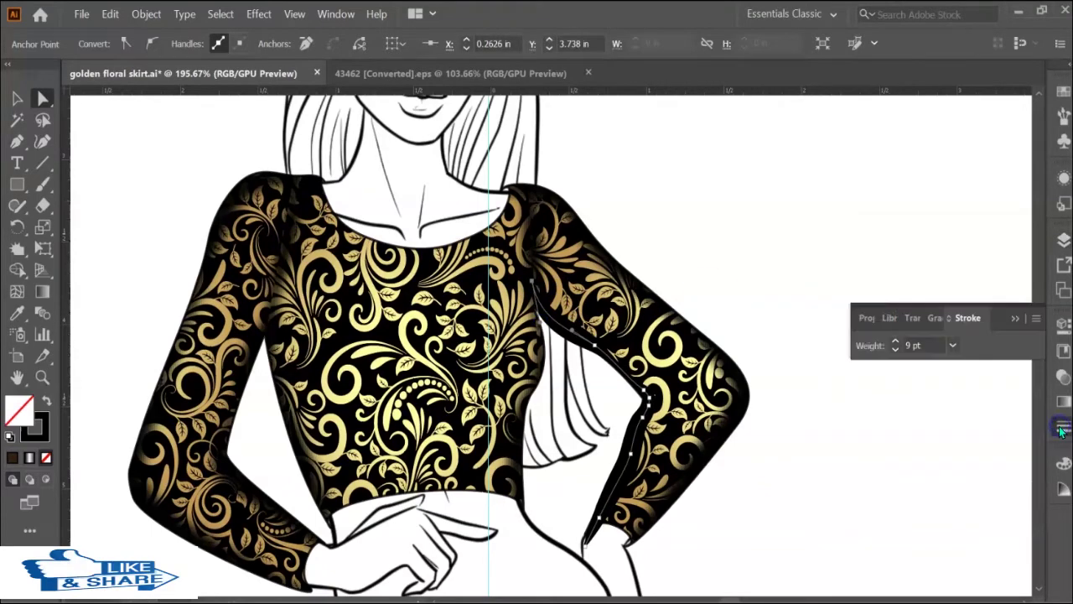
Soften the sleeve shadow with a 3.7894-pixel Gaussian Blur and thicken it to 11 pt.
left_click(854, 456)
left_click(811, 335)
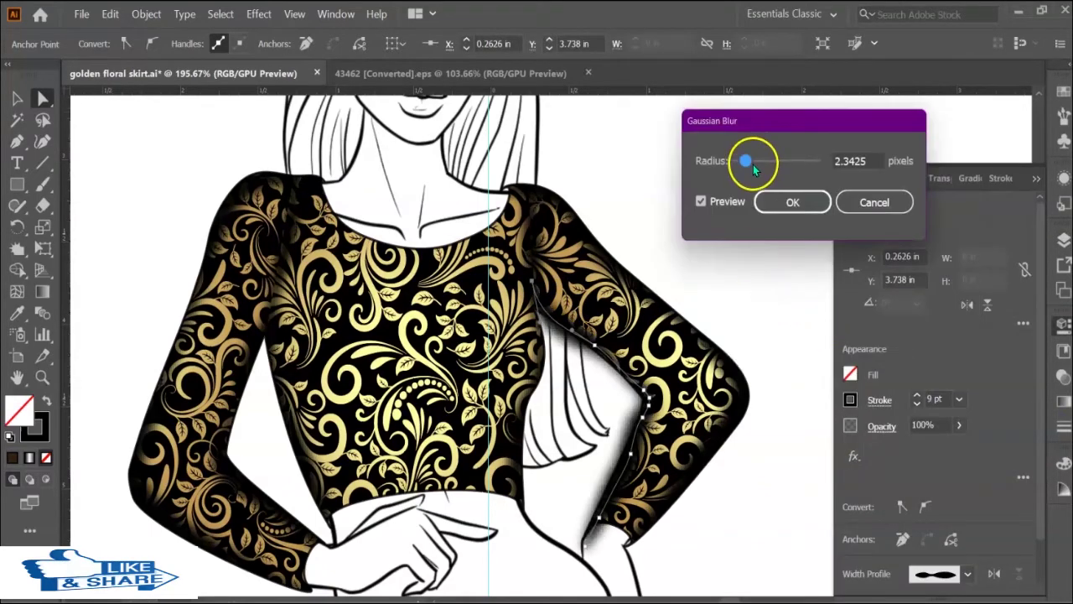
left_click_drag(752, 164, 750, 164)
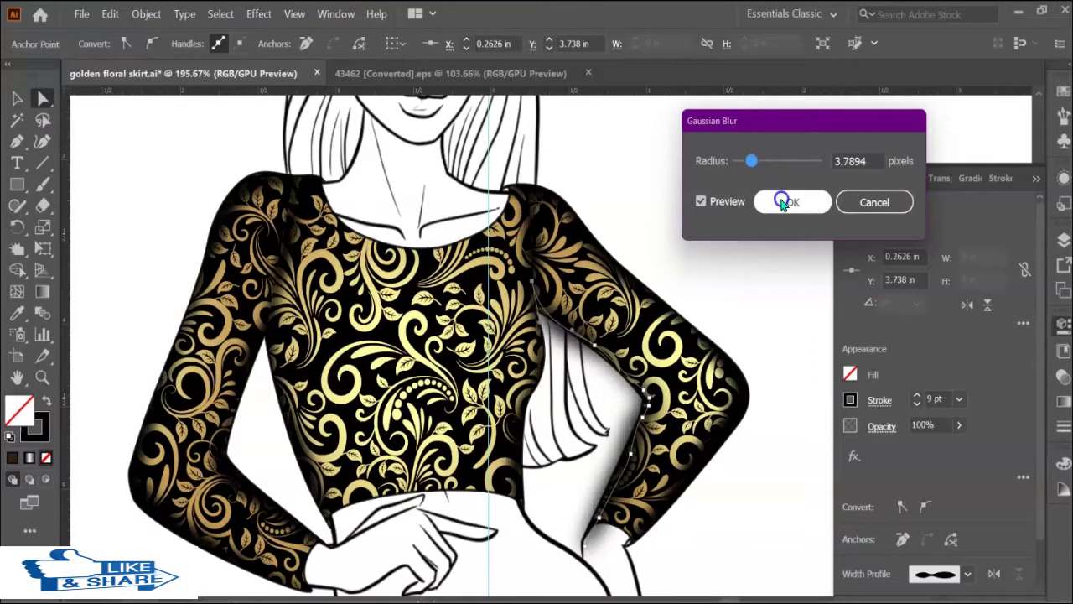
left_click(768, 203)
left_click(1000, 178)
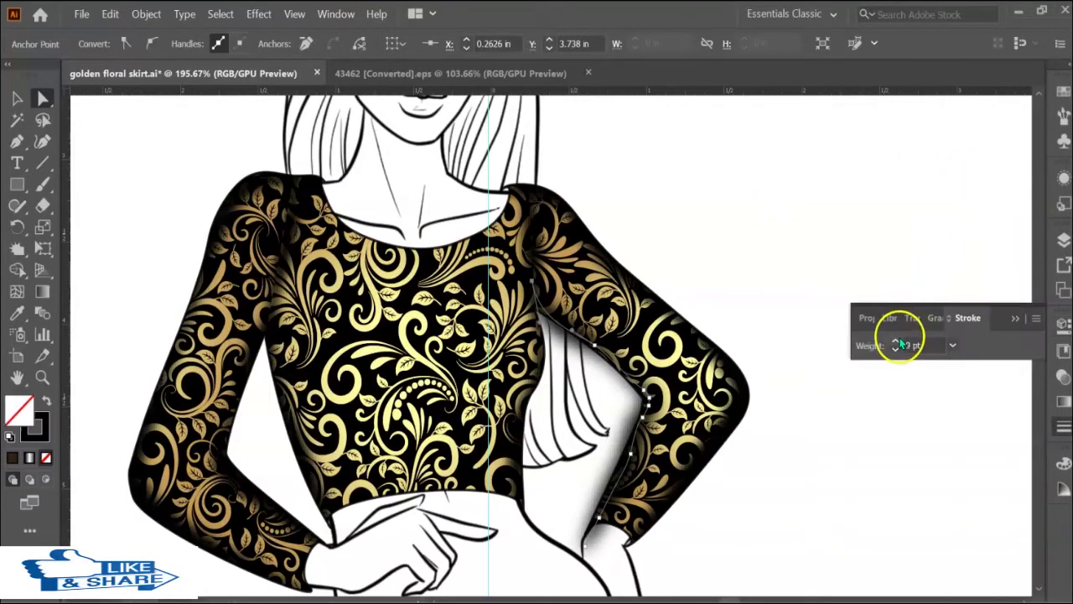
left_click(895, 341)
left_click(896, 341)
key("v")
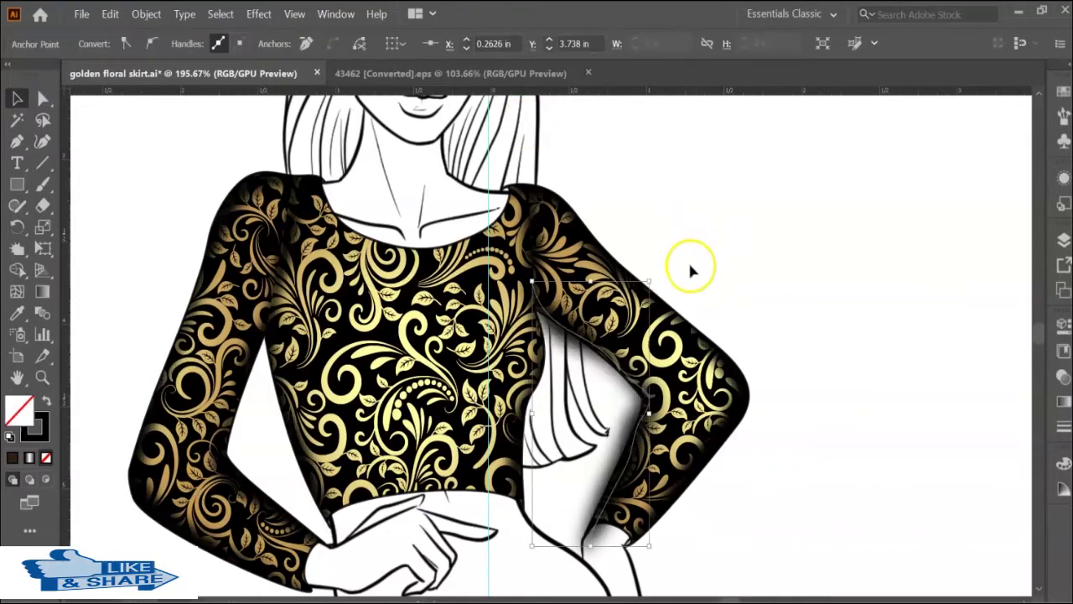
left_click(616, 339)
Target the sleeve clip group in the Layers panel, then clear the selection.
left_click(1063, 426)
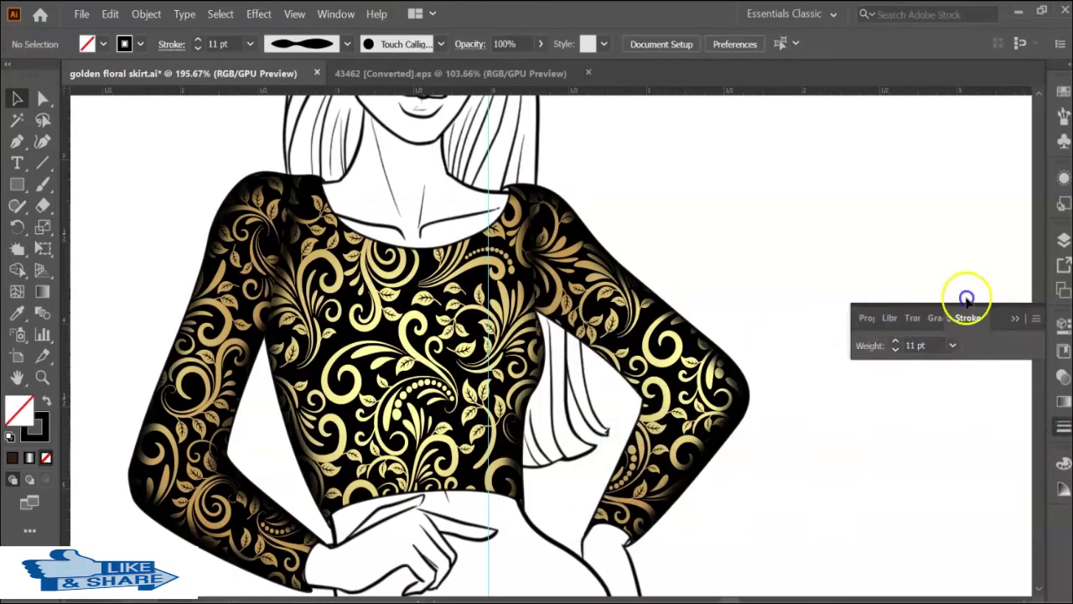
key("F7")
left_click(1008, 297)
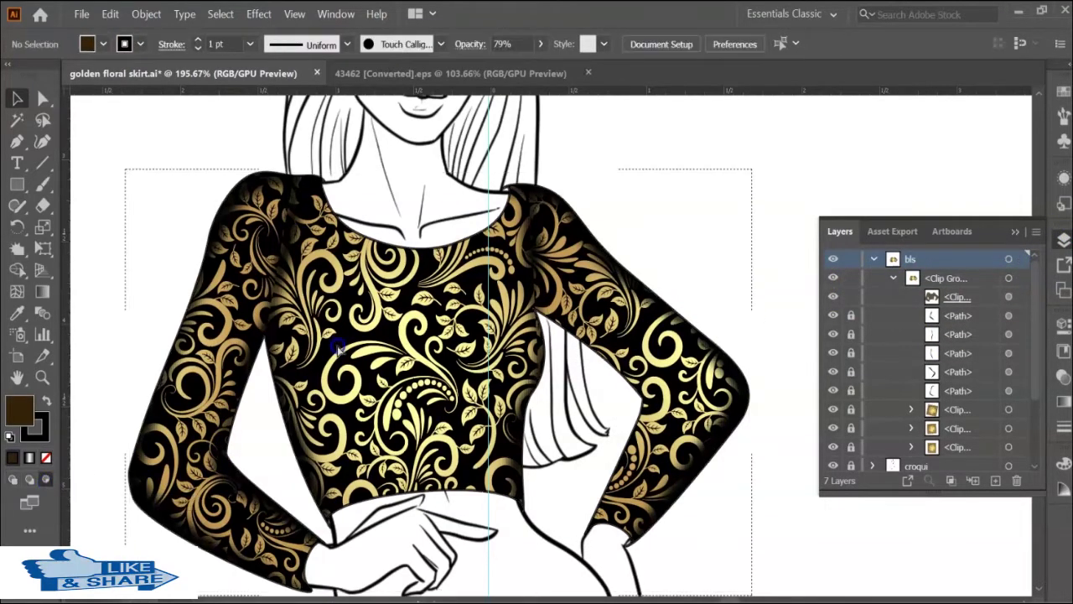
left_click(663, 215)
left_click(1014, 232)
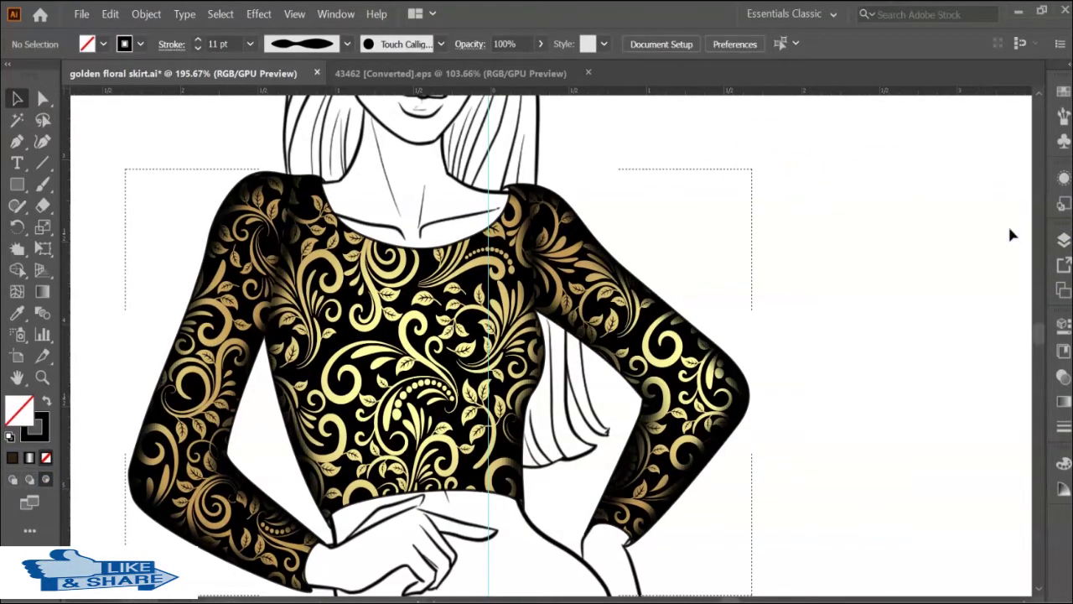
key("F7")
left_click(42, 141)
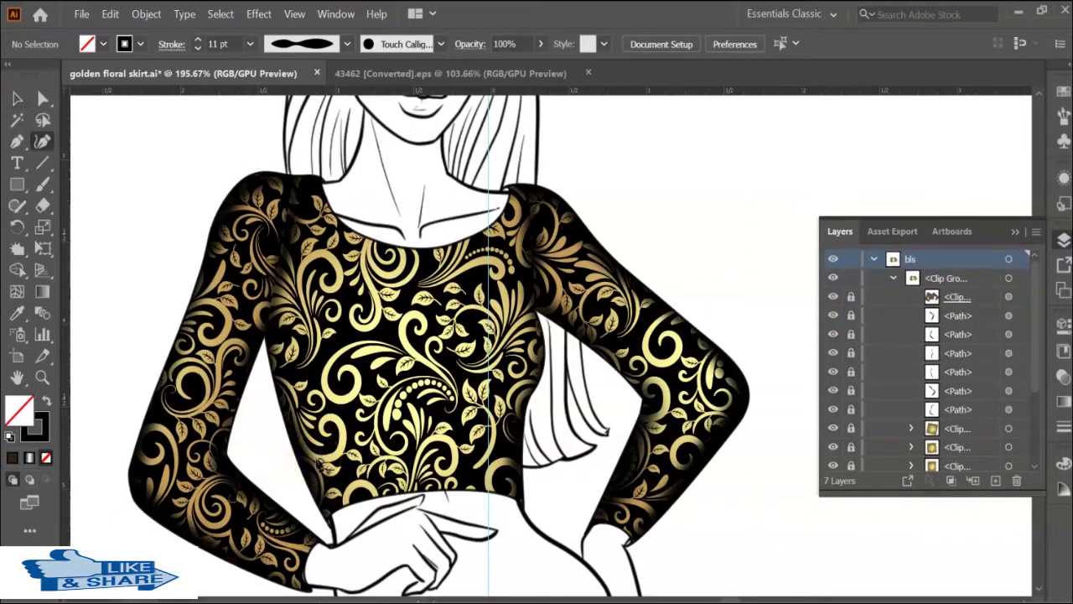
Draw a curved waistline along the crop-top hem with a tapered 7 pt stroke.
left_click(310, 505)
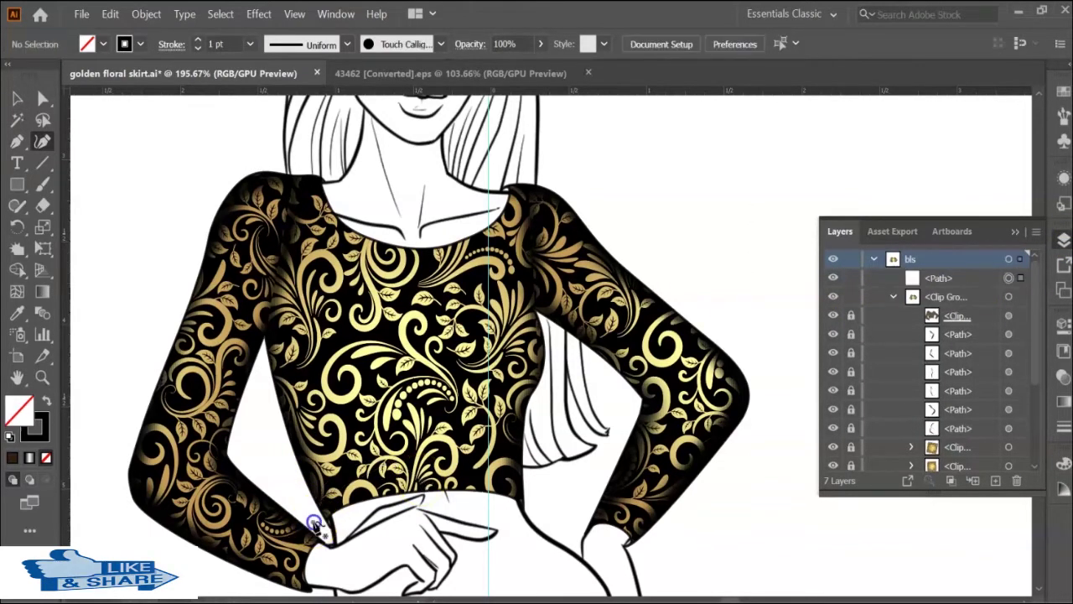
left_click(411, 480)
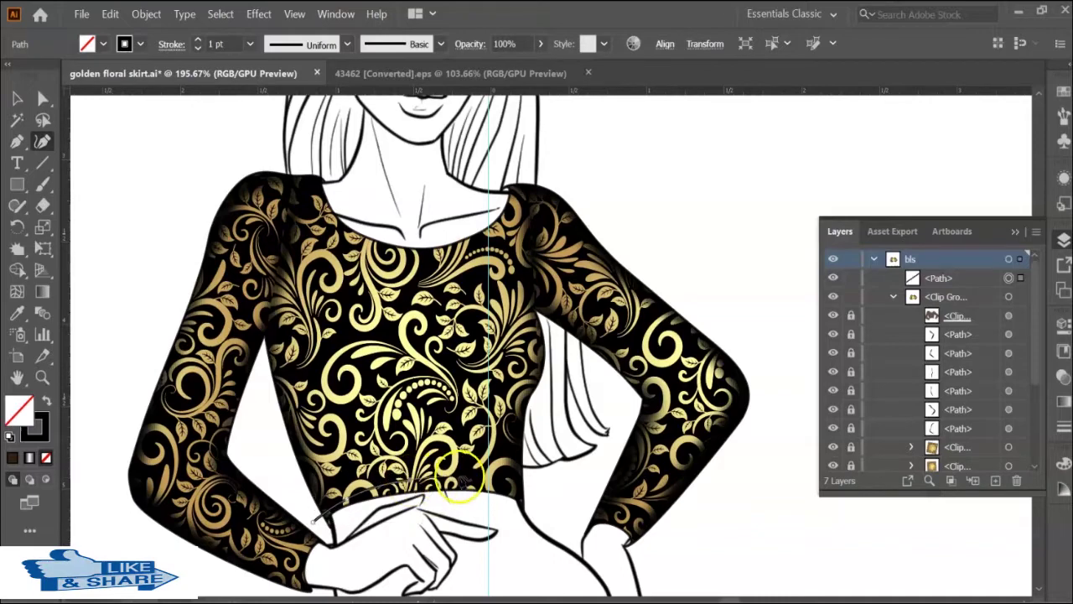
key("v")
left_click(250, 43)
left_click(276, 234)
left_click(347, 43)
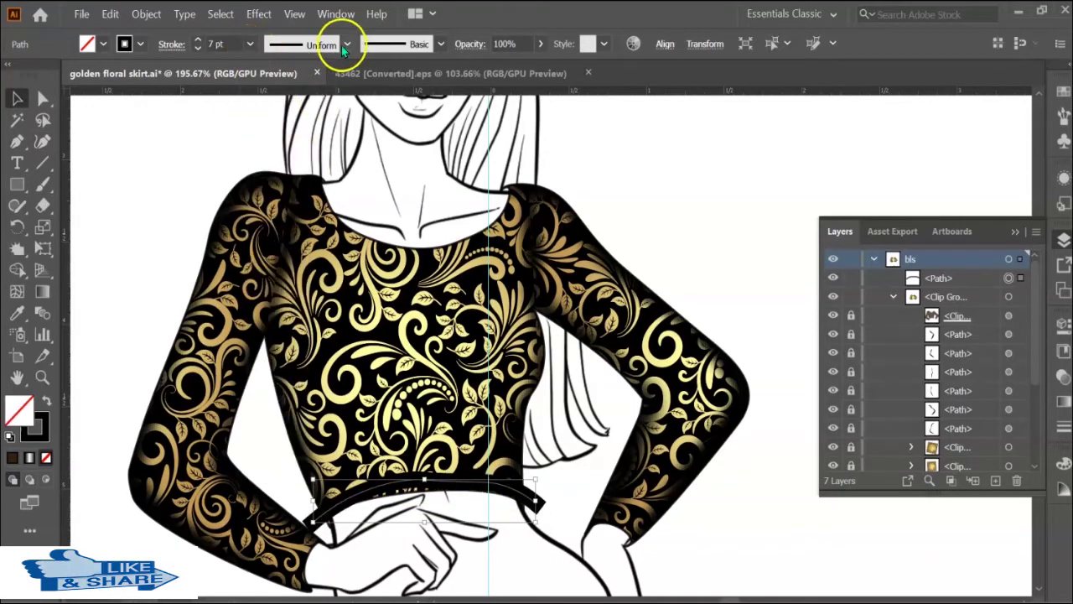
left_click(317, 132)
mouse_move(402, 480)
left_mouse_down()
mouse_move(422, 547)
mouse_move(419, 533)
left_mouse_up()
left_click(429, 507)
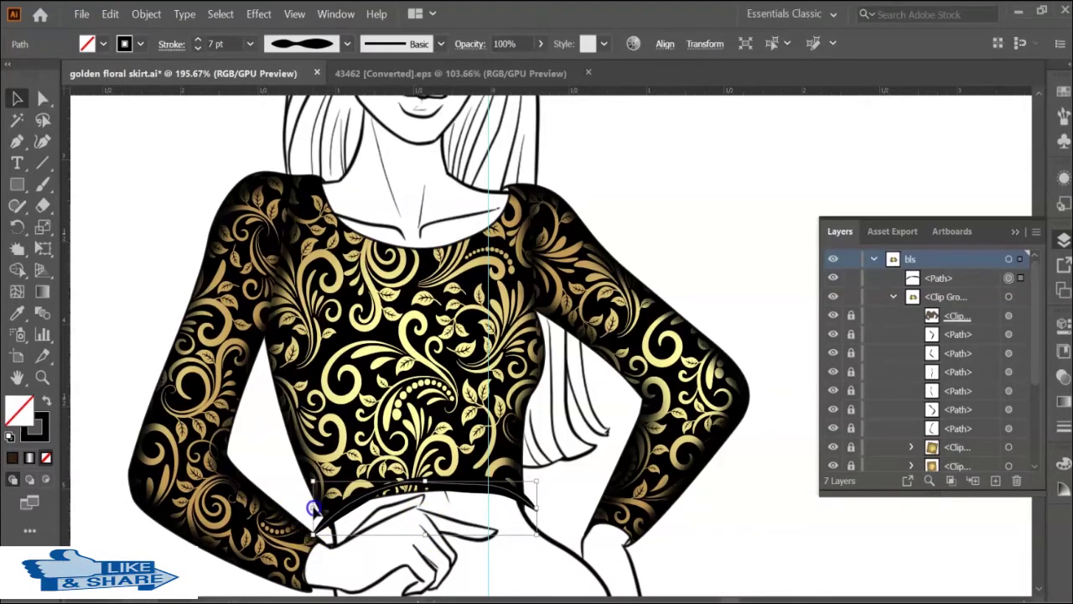
key("Return")
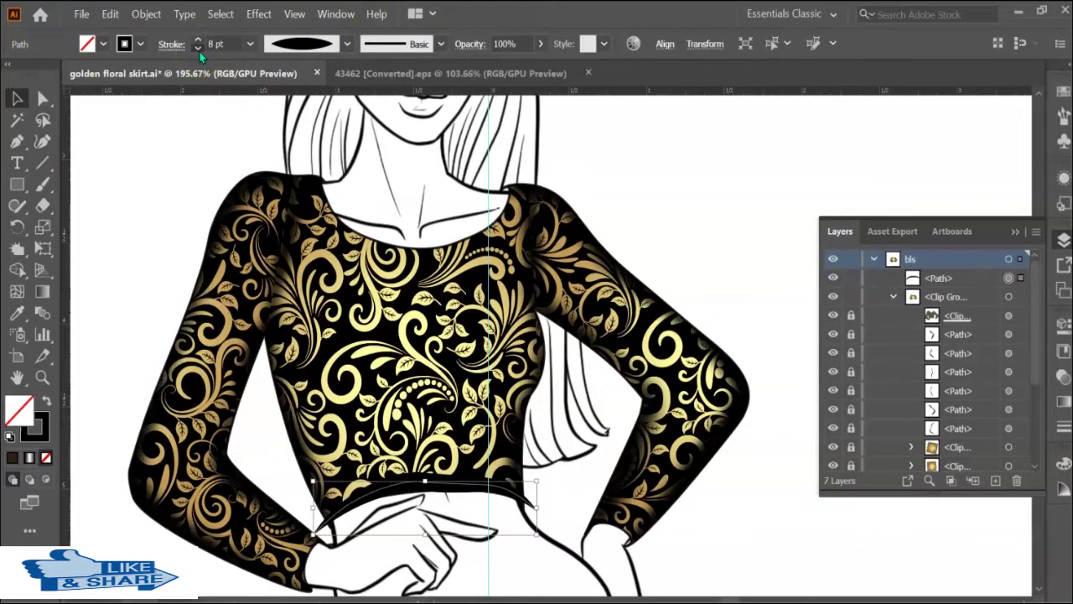
Paste the waistline inside the blouse clip group with Draw Inside, at 8 pt, nudged down.
key("Delete")
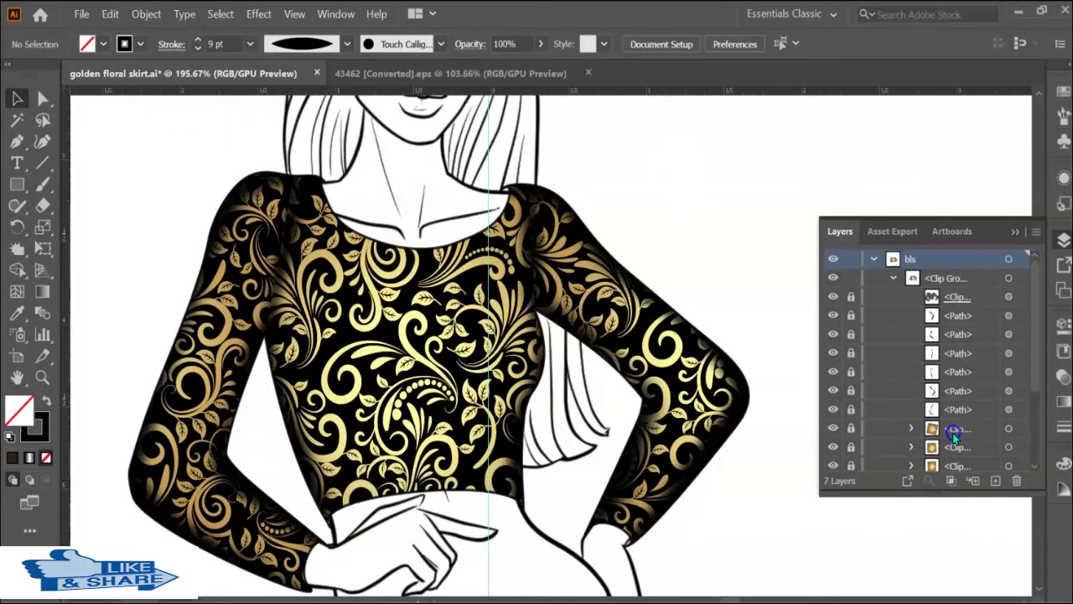
left_click(979, 277)
left_click(45, 480)
key("ctrl+f")
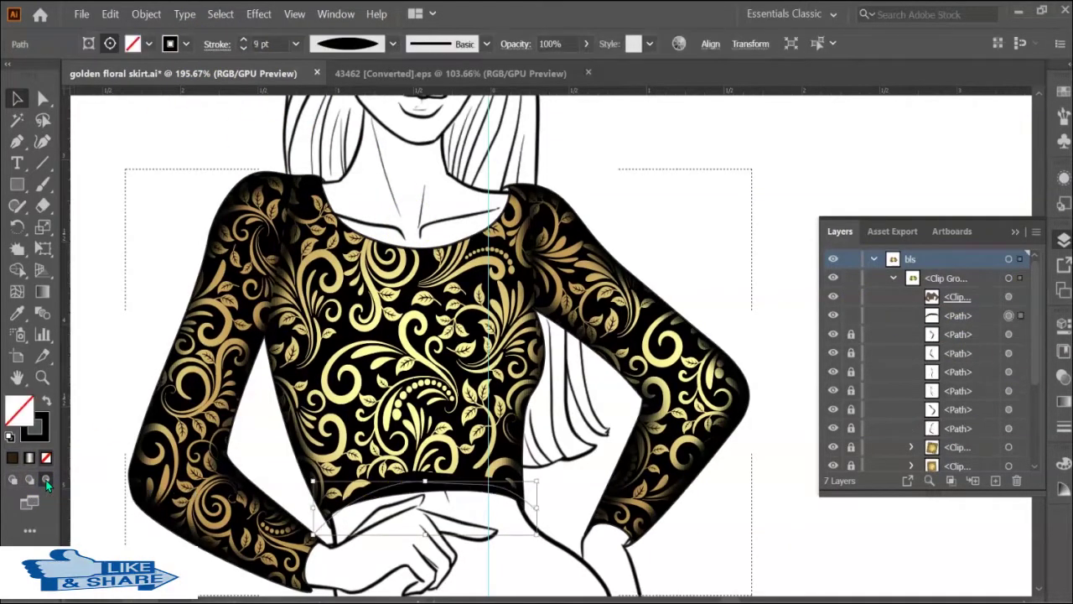
left_click(243, 48)
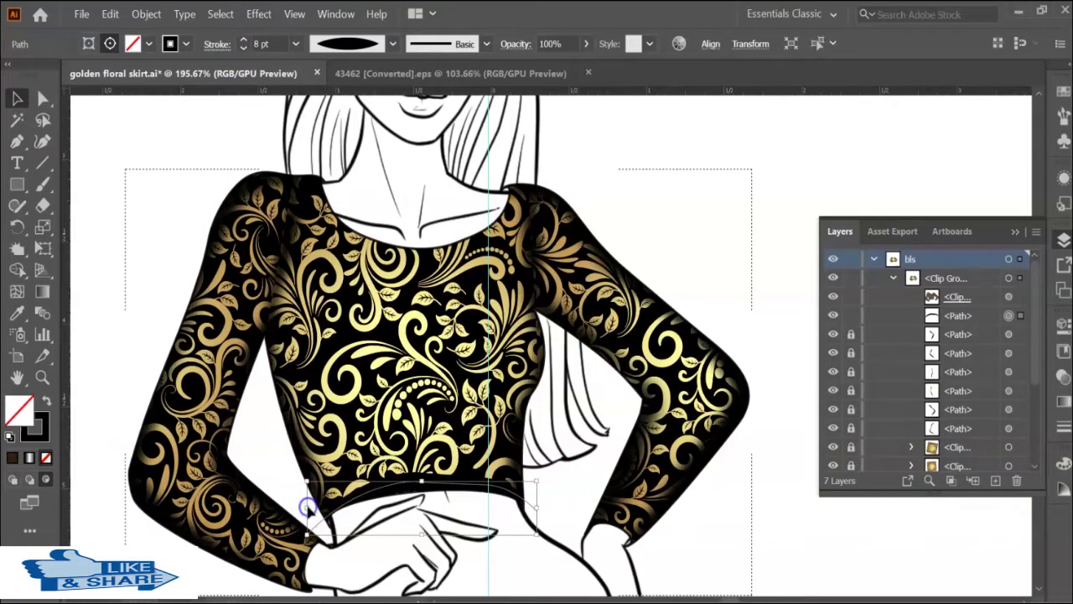
left_click_drag(421, 479, 423, 484)
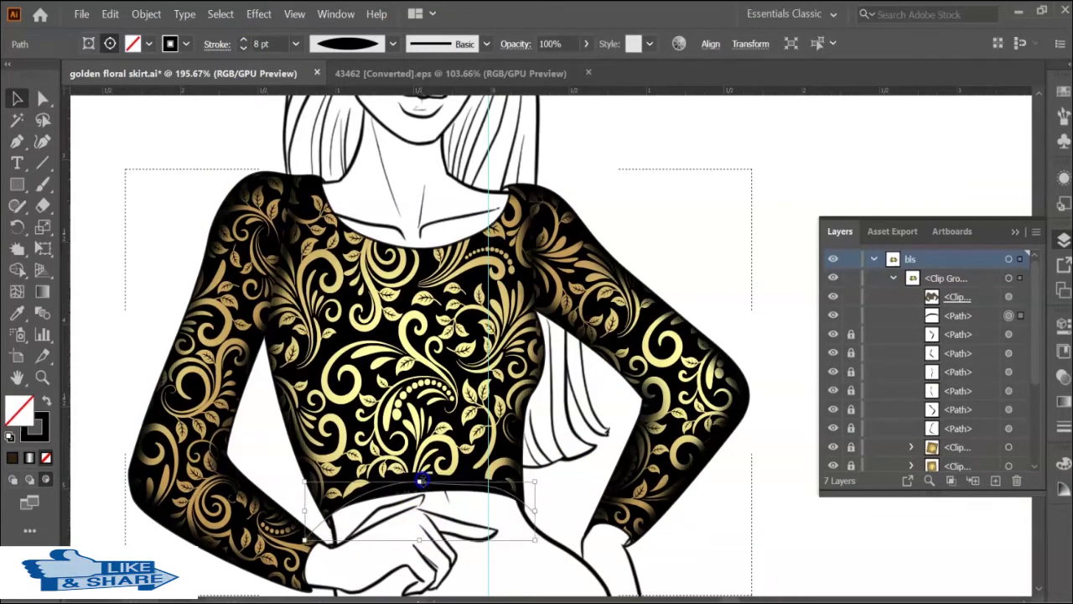
Soften the waistline with a 1.7638-pixel Gaussian Blur.
left_click(1066, 424)
left_click(854, 456)
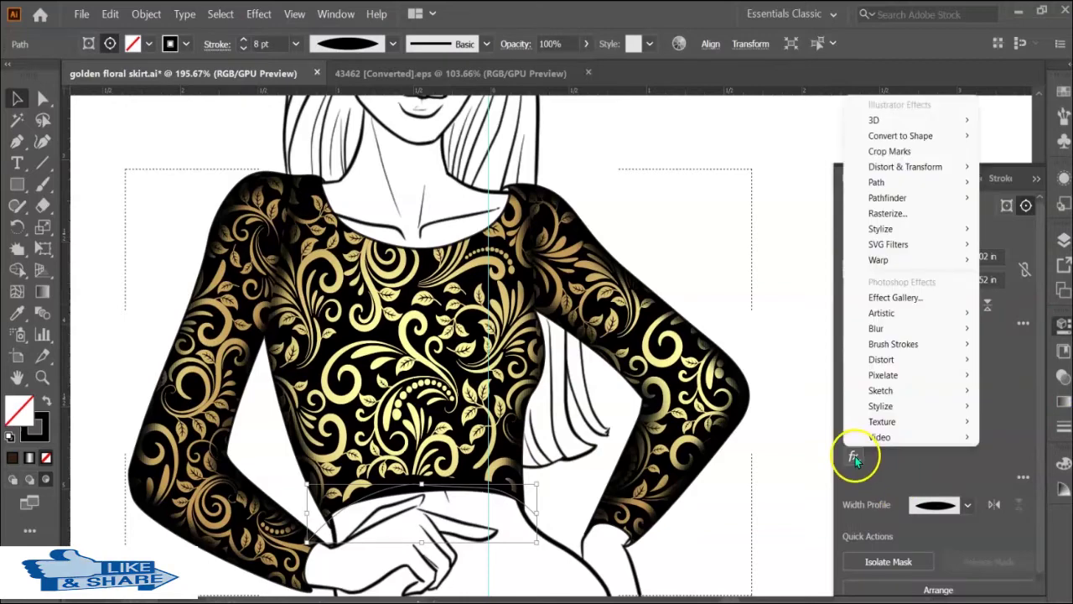
left_click(762, 333)
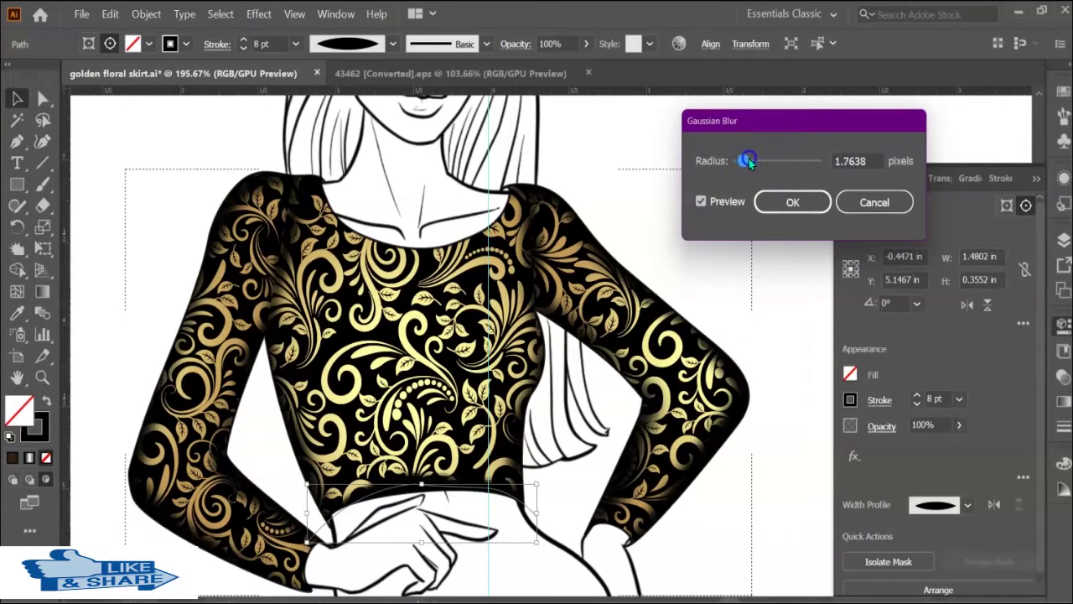
left_click(792, 202)
left_click(742, 271)
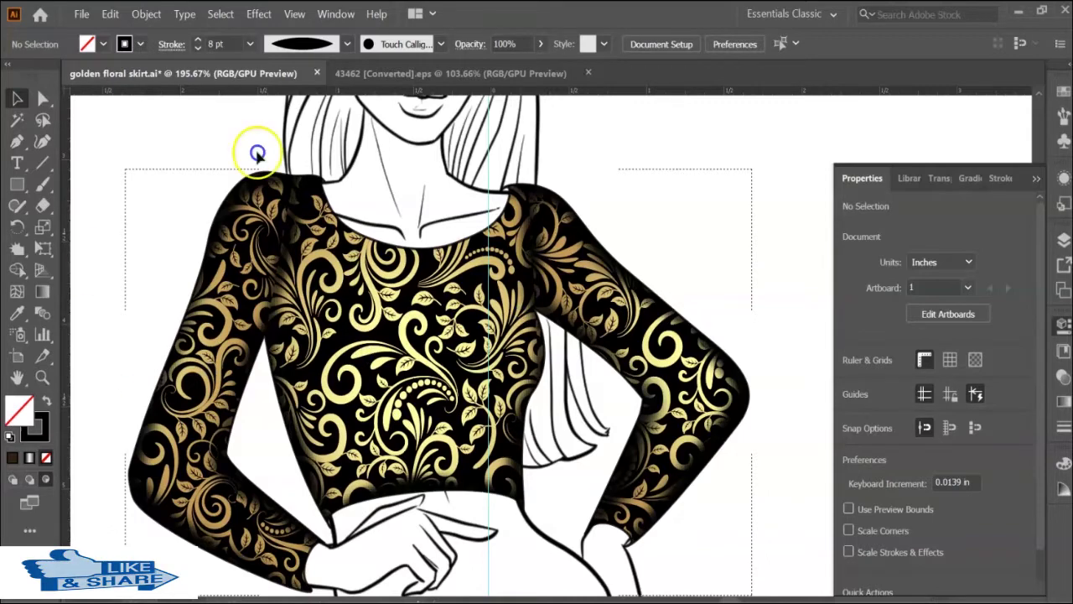
Draw a tapered, Gaussian-blurred fold line under the bust with the Pencil tool.
key("n")
left_click_drag(562, 356, 482, 398)
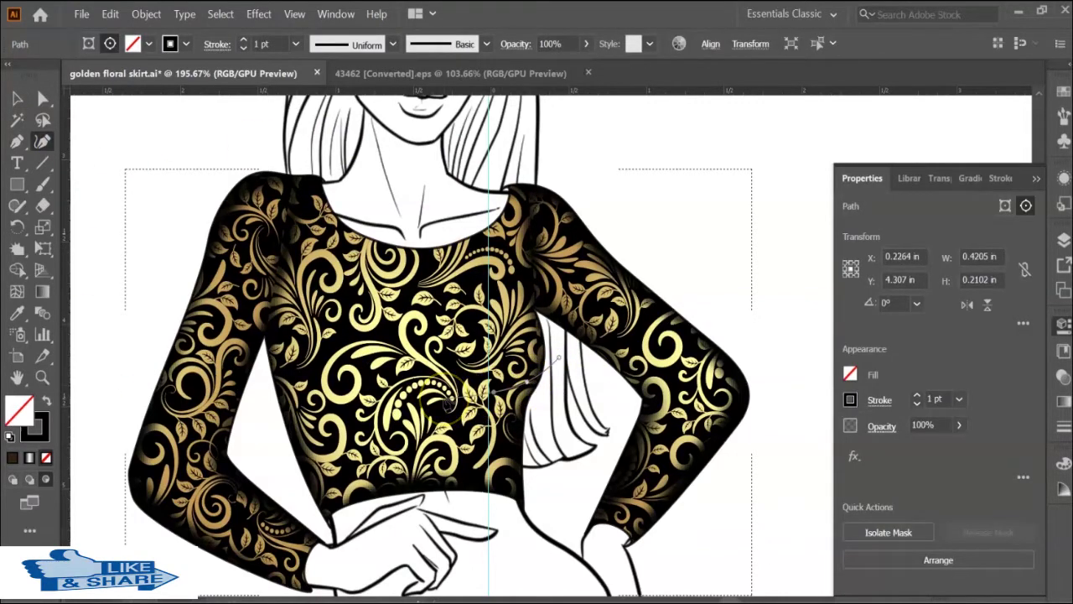
left_click(392, 44)
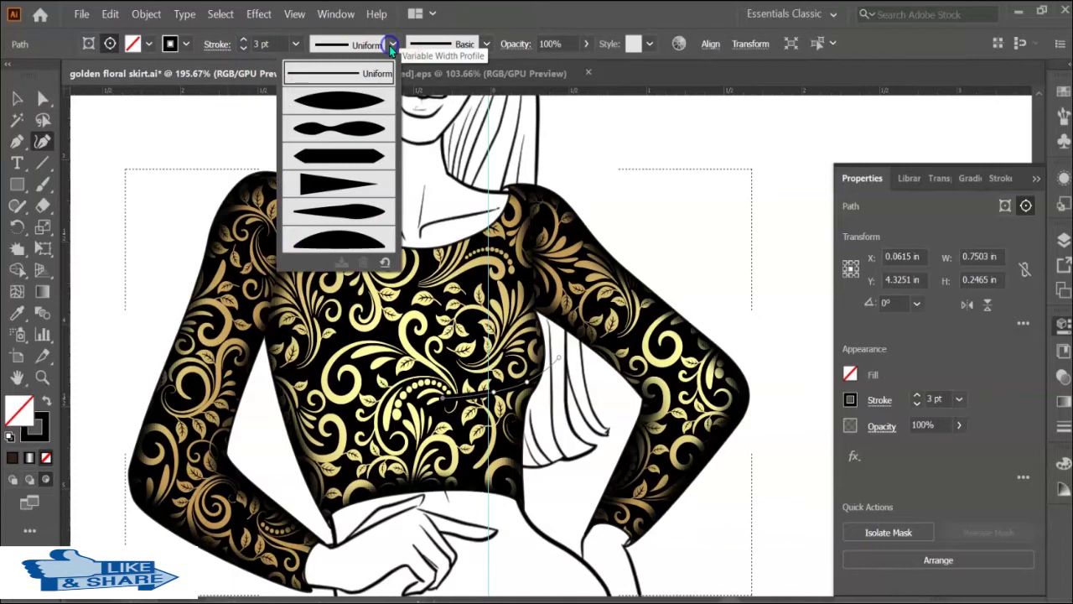
left_click(345, 219)
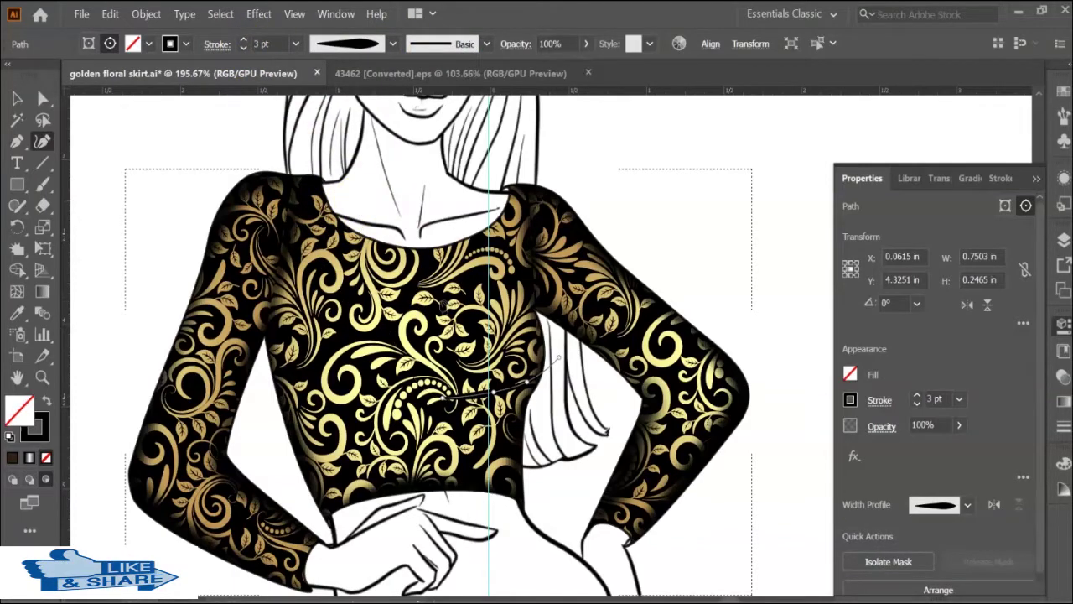
left_click(854, 455)
left_click(829, 340)
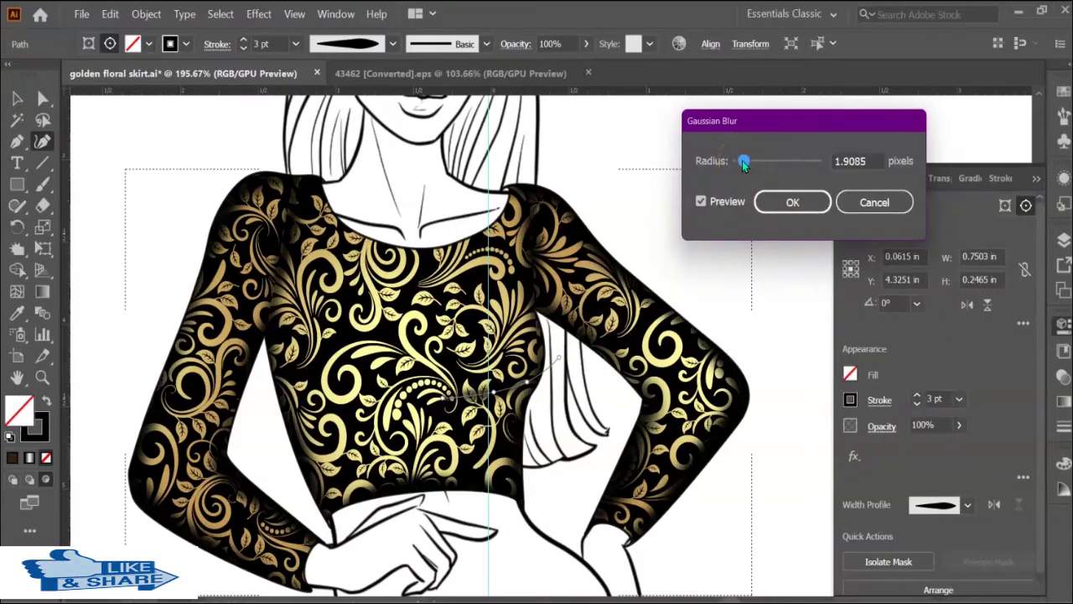
left_click(792, 202)
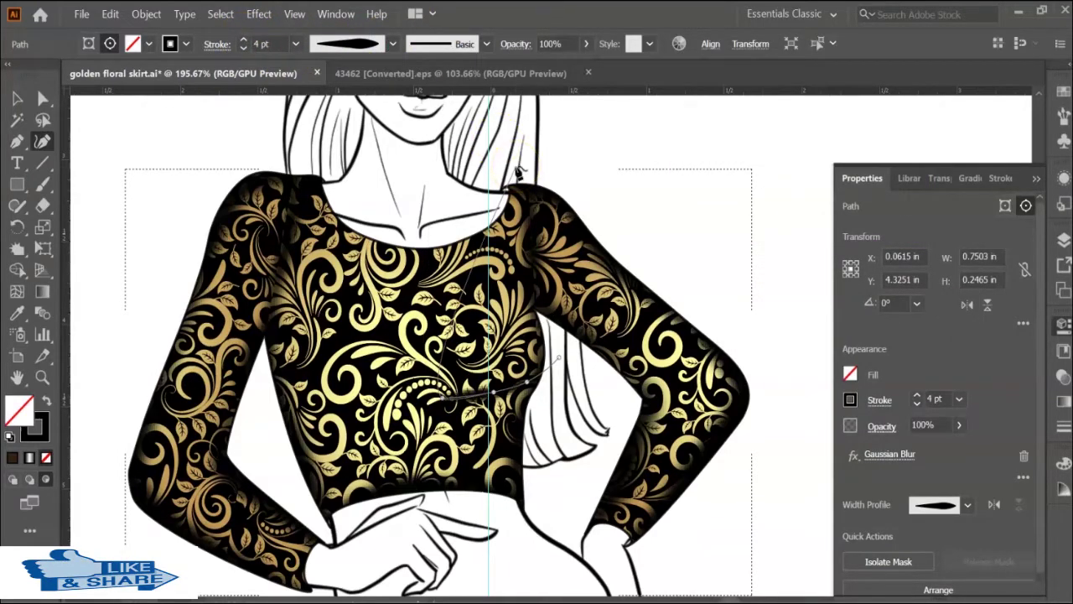
key("v")
left_click(675, 227)
Select the fold line path inside the blouse clip group and check its anchors.
left_click(511, 403)
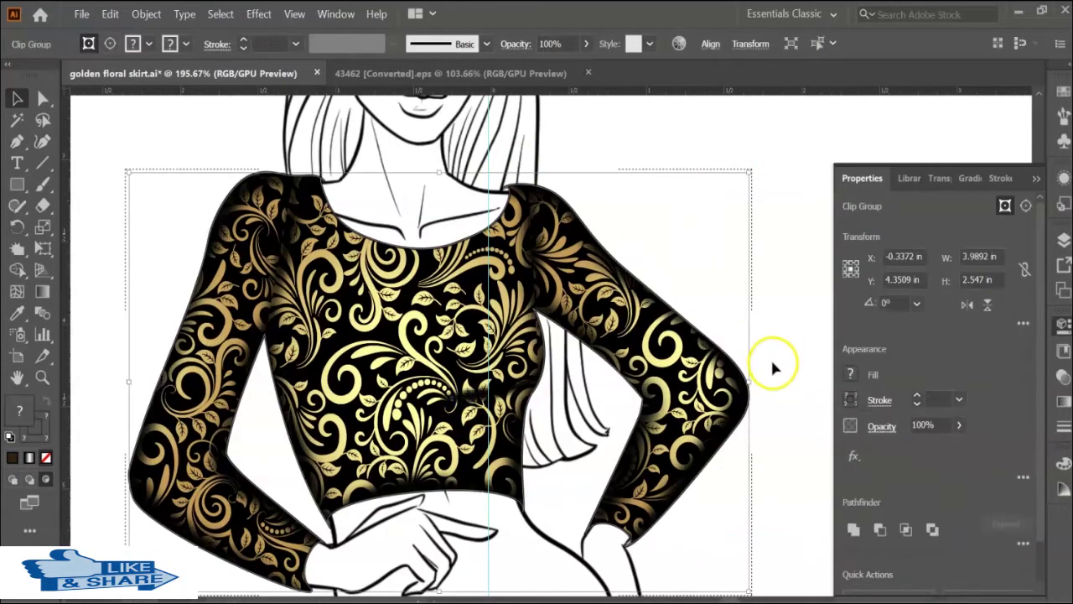
left_click(767, 359)
left_click(1063, 241)
left_click(652, 323)
key("a")
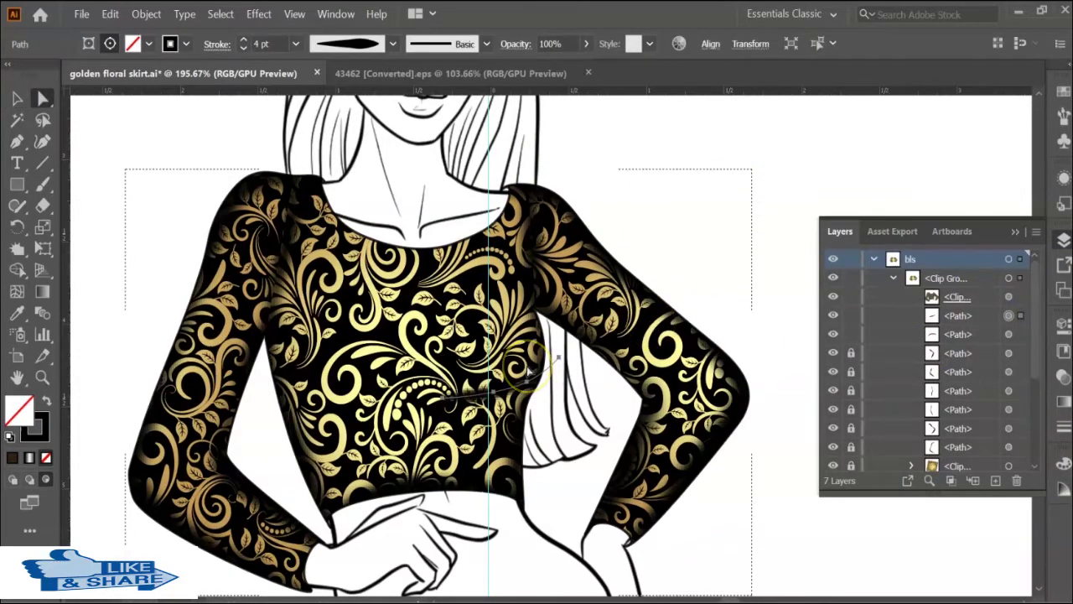
left_click(492, 393)
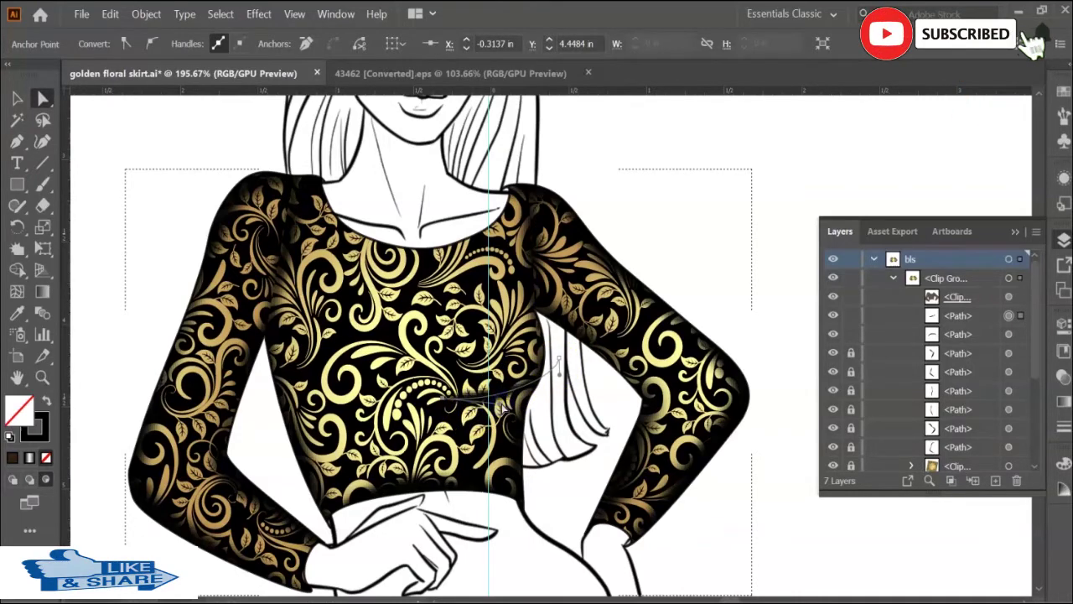
left_click(770, 275)
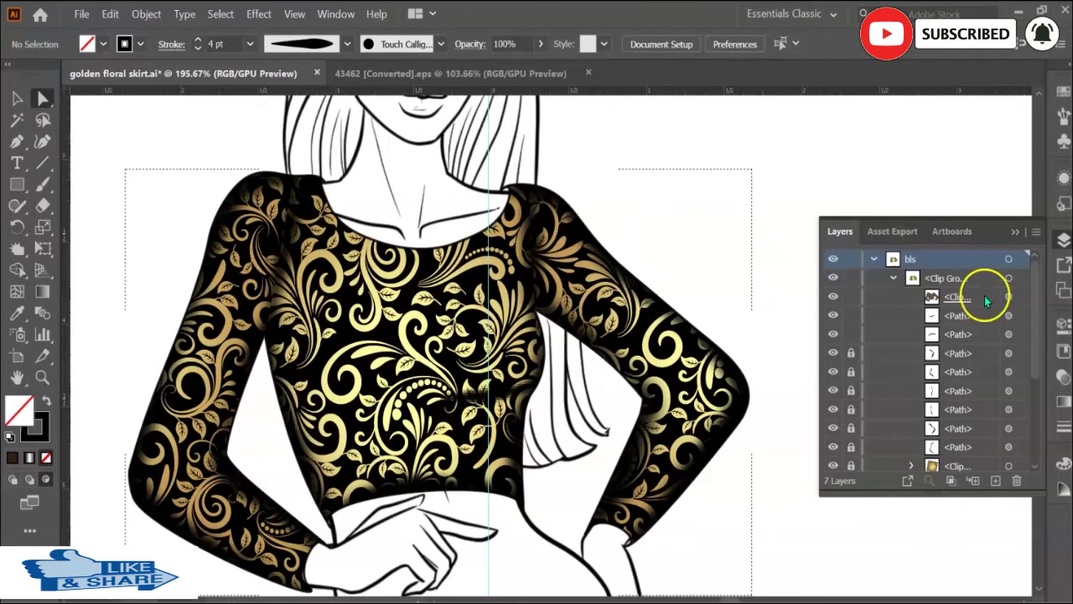
Reflect the copied fold line across the vertical axis onto the left side of the chest.
left_click(1008, 315)
key("v")
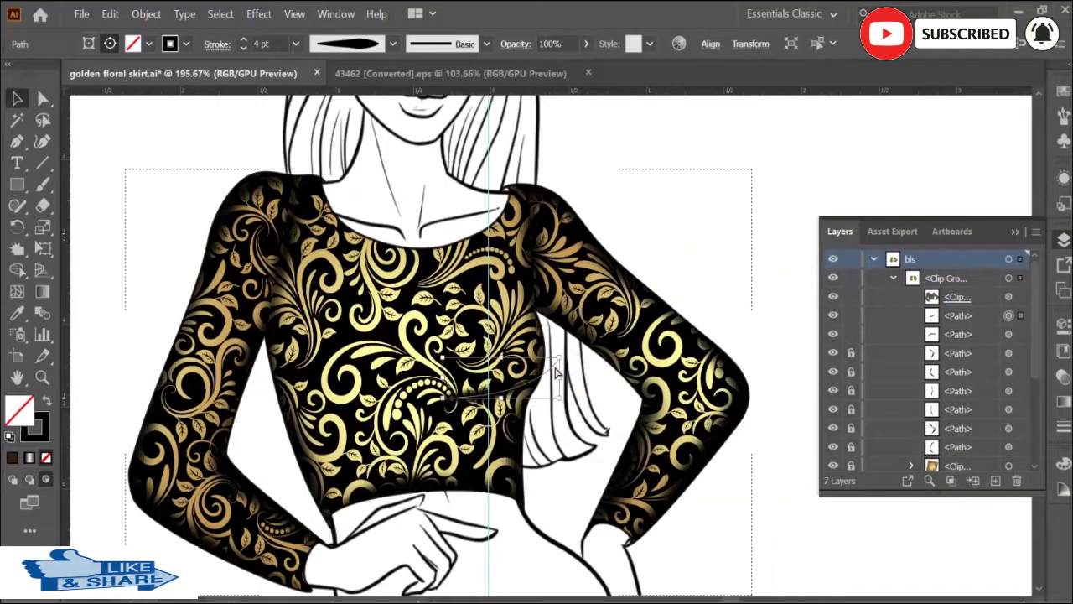
right_click(450, 392)
left_click(662, 355)
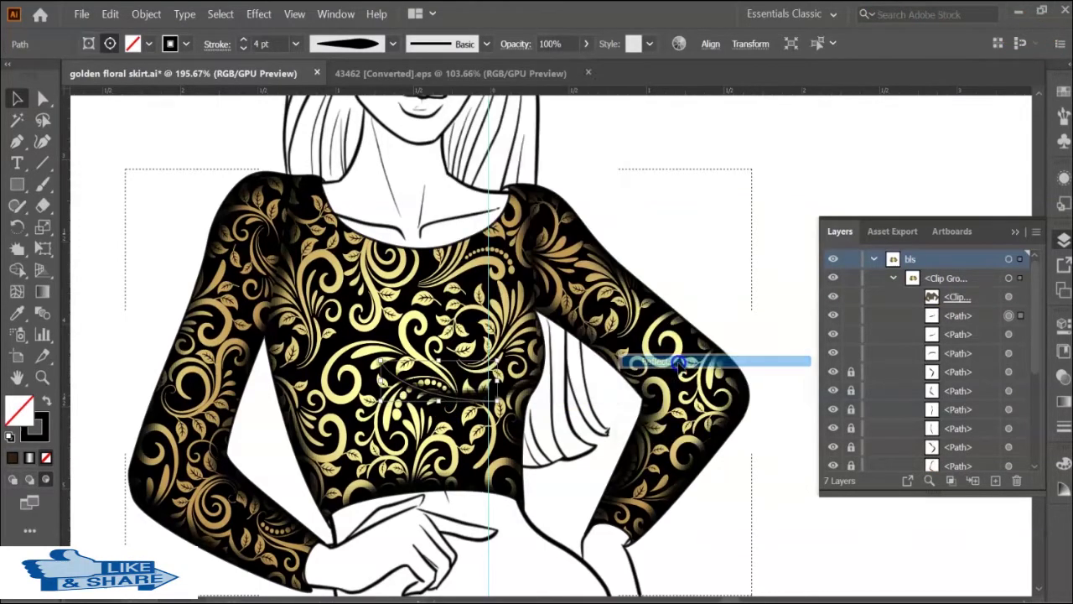
left_click(673, 193)
left_click(673, 218)
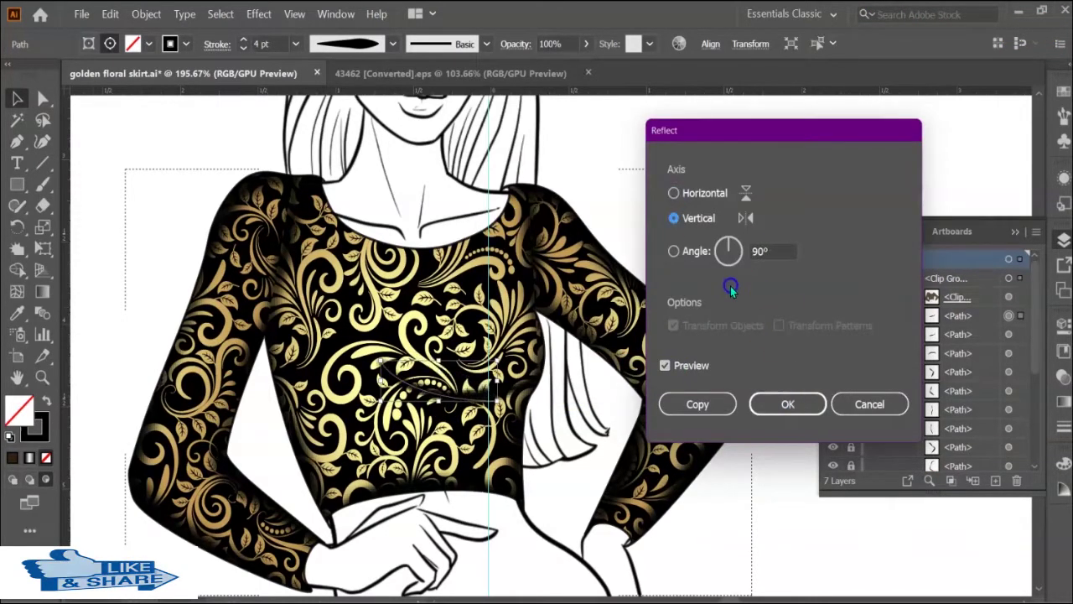
left_click(792, 403)
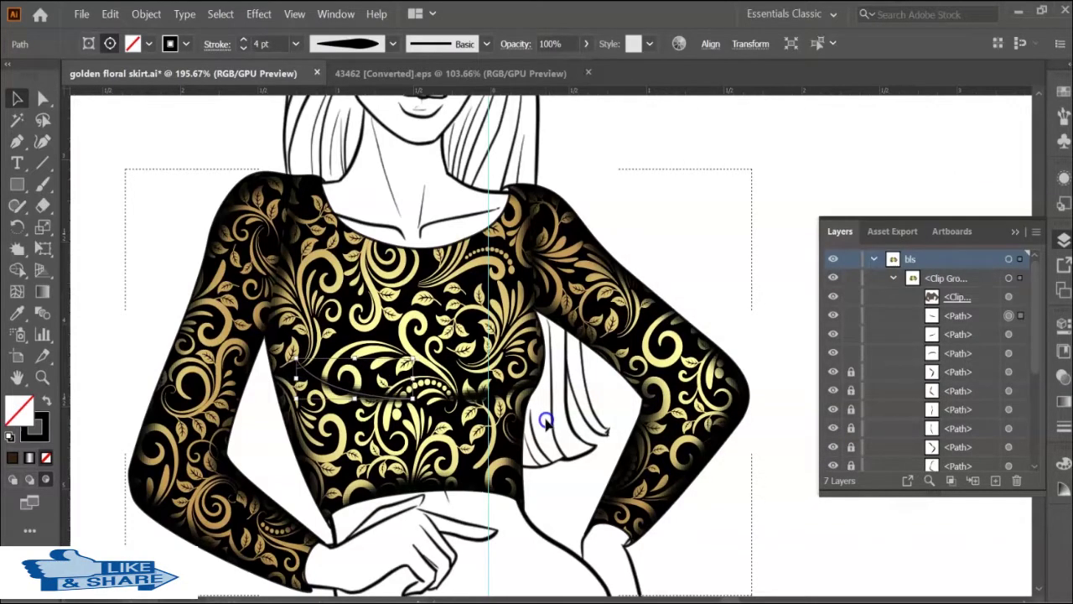
left_click(768, 190)
Select the mirrored fold line and try adjusting its anchors and rotation.
left_click(1020, 316)
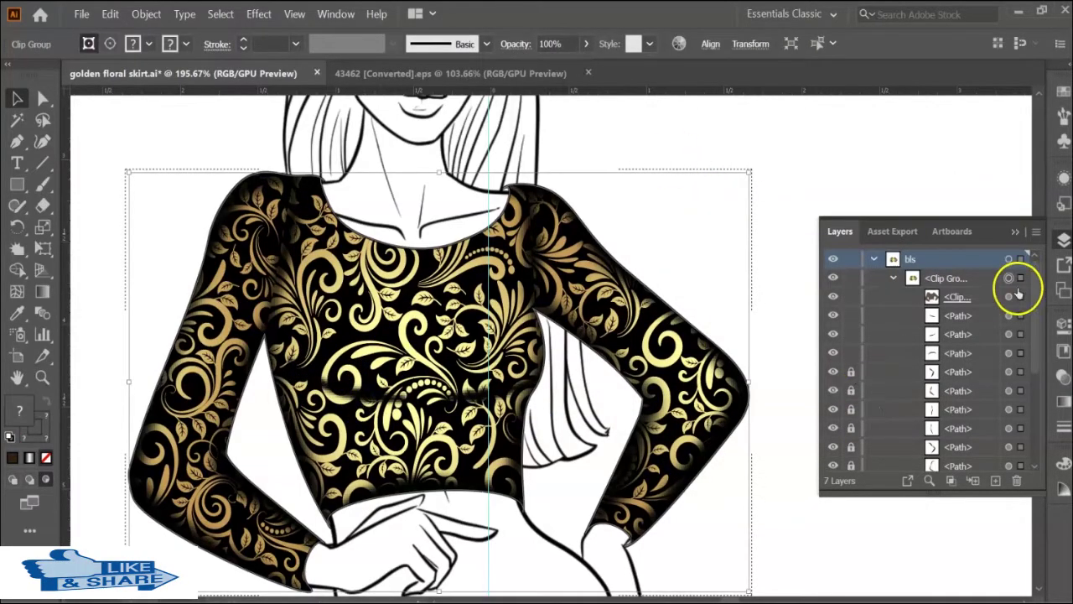
key("a")
key("p")
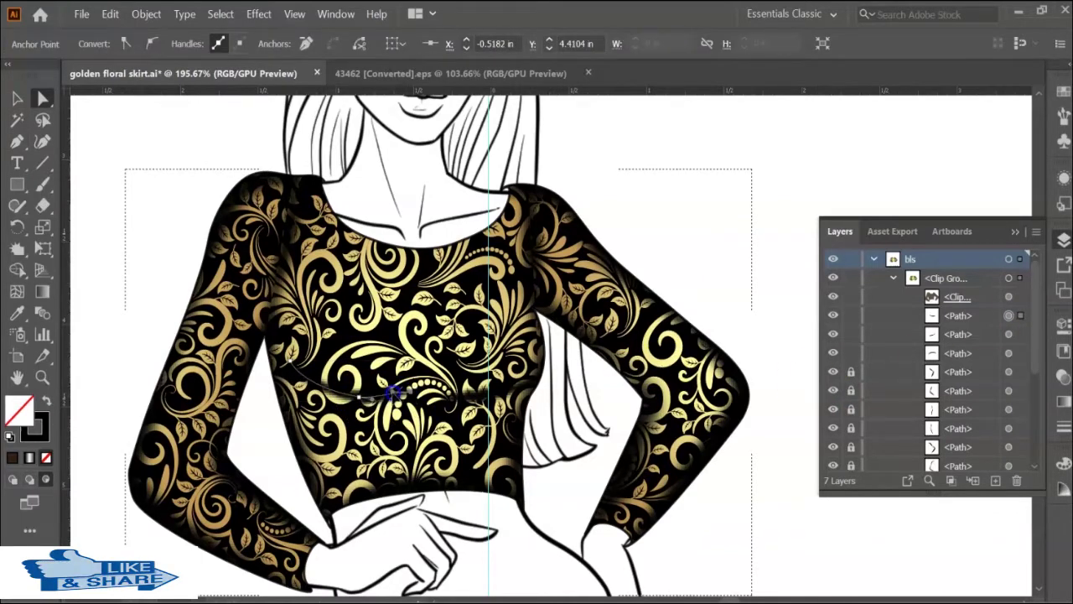
left_click(381, 402)
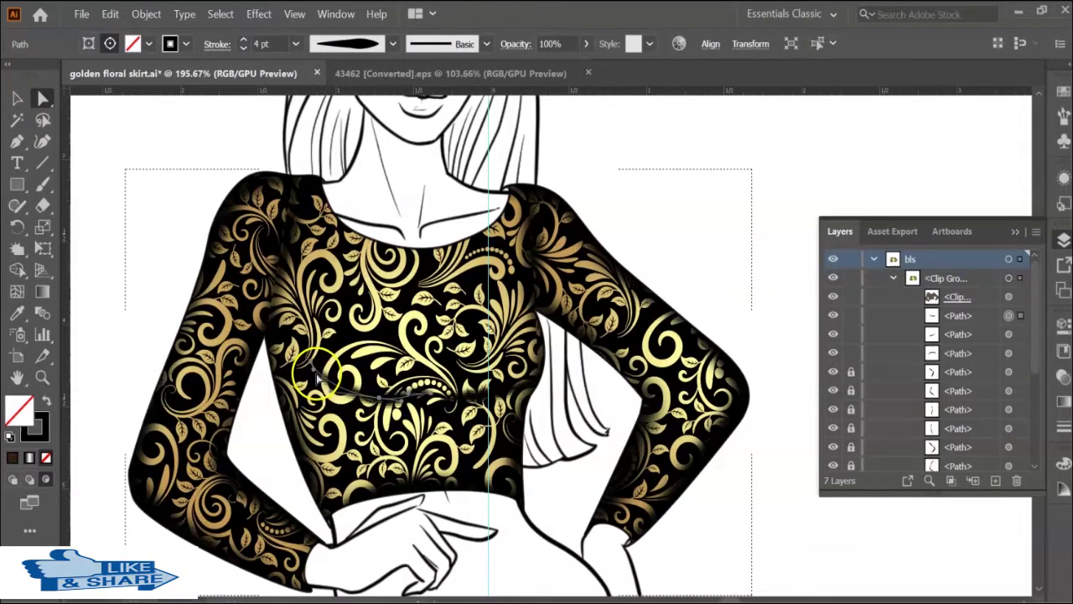
left_click(771, 220)
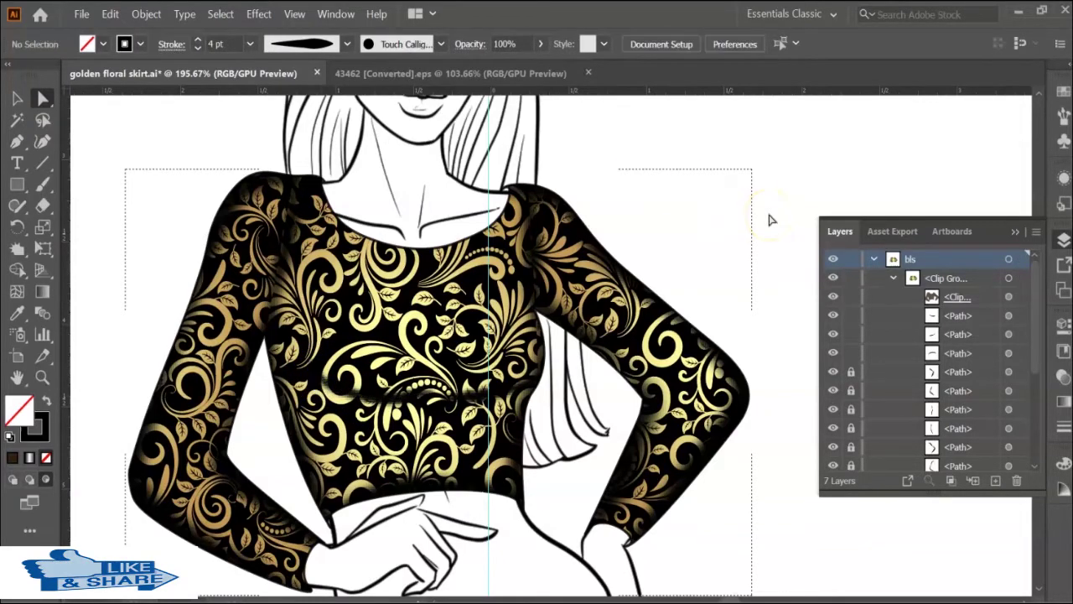
left_click(1008, 316)
key("r")
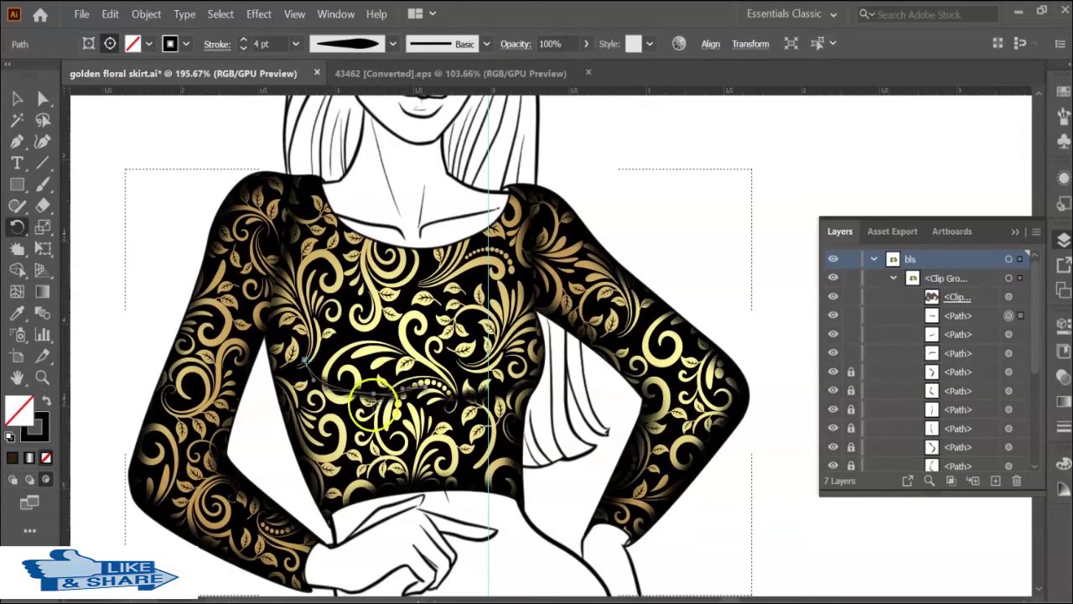
key("v")
key("a")
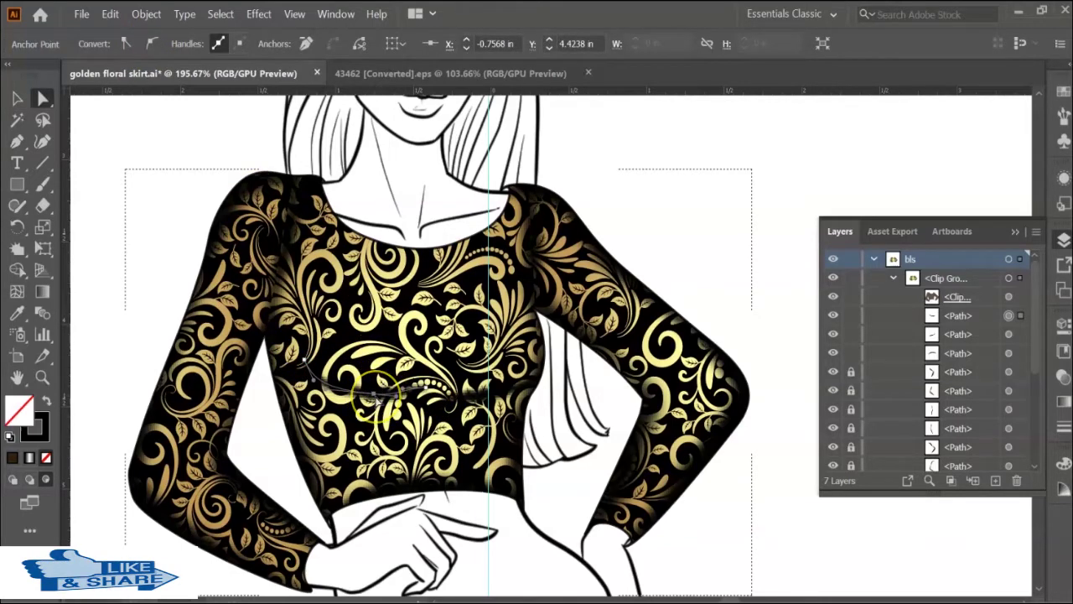
left_click(731, 133)
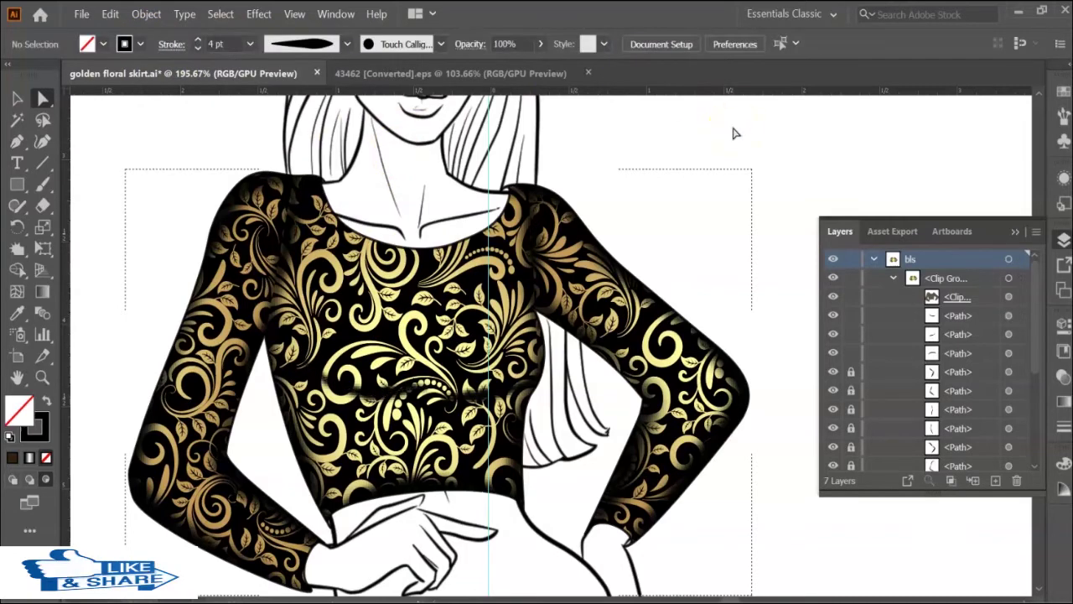
Apply tapered width profiles, including Width Profile 1, to both fold lines.
left_click(1008, 315)
left_click(392, 44)
left_click(364, 81)
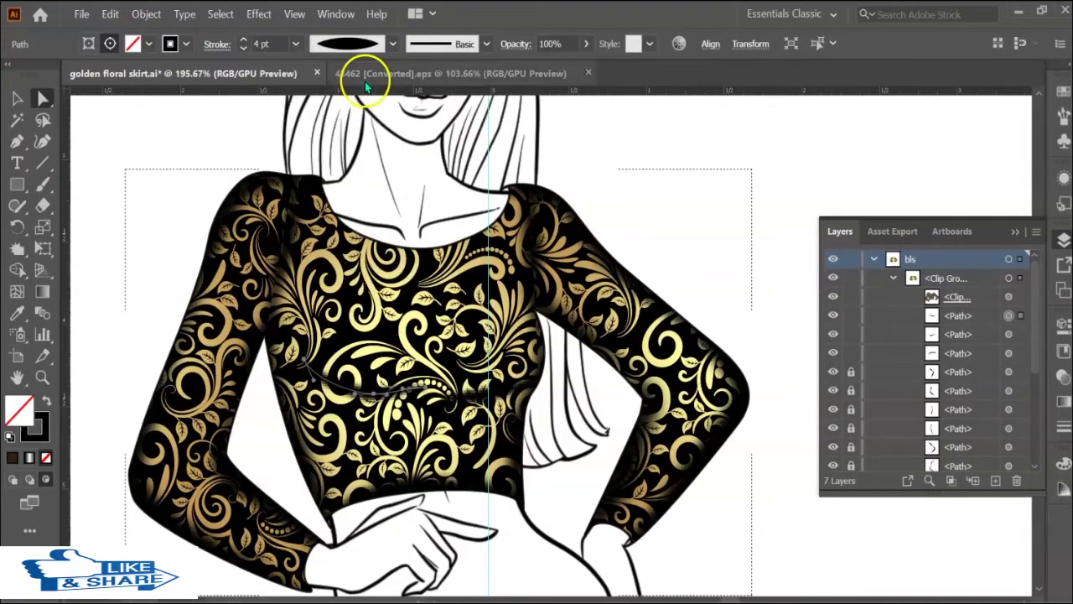
left_click(348, 43)
left_click(771, 144)
left_click(1009, 334)
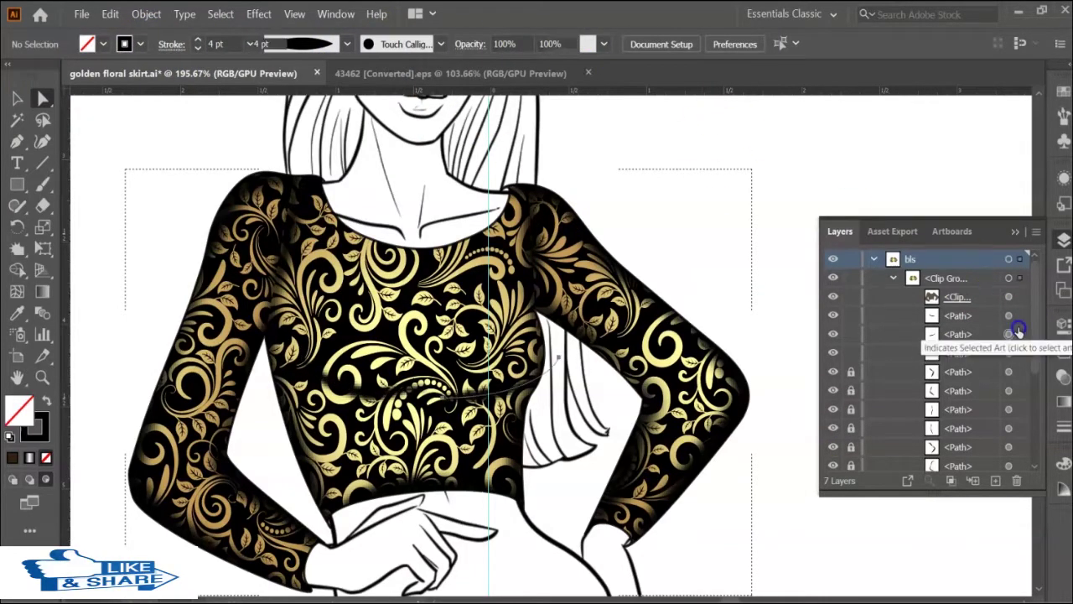
left_click(392, 44)
left_click(385, 99)
left_click(751, 128)
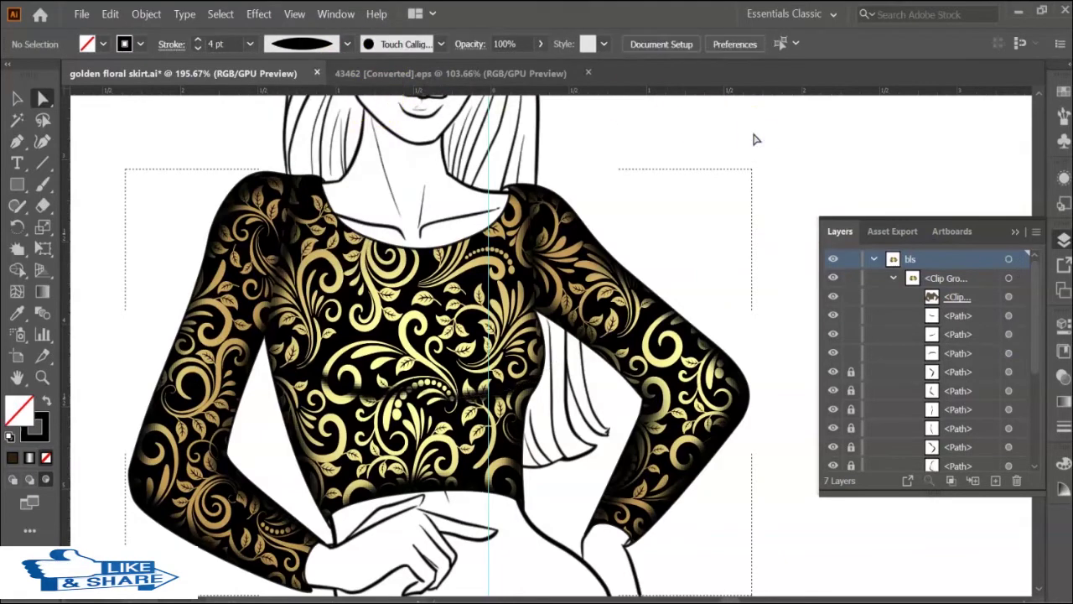
Rotate the fold line path slightly leftward, then deselect it.
left_click(1008, 316)
key("v")
key("r")
left_click(718, 372)
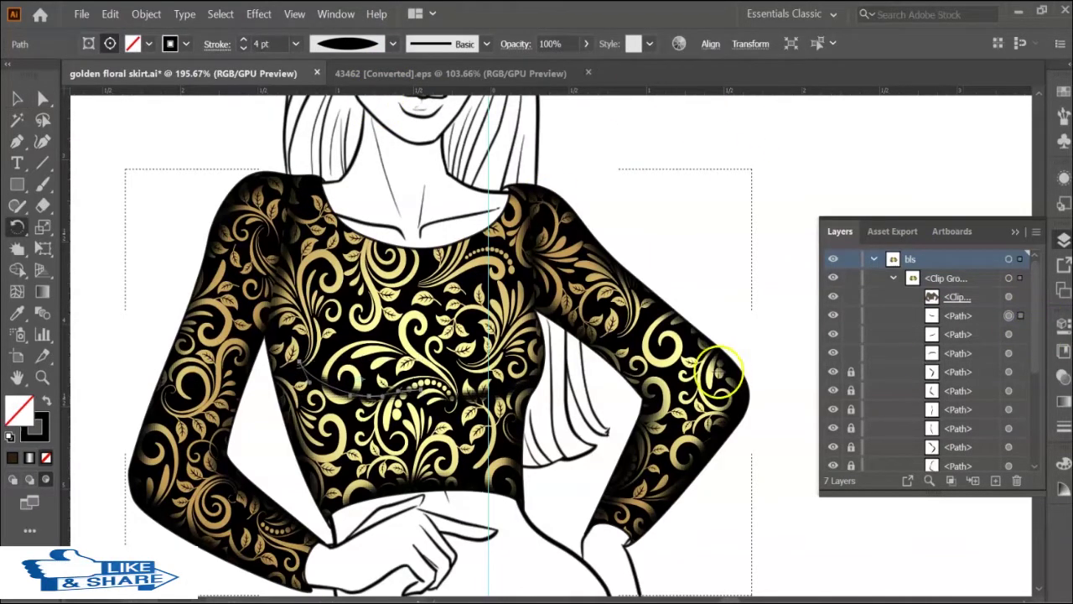
left_click_drag(382, 381, 315, 373)
key("a")
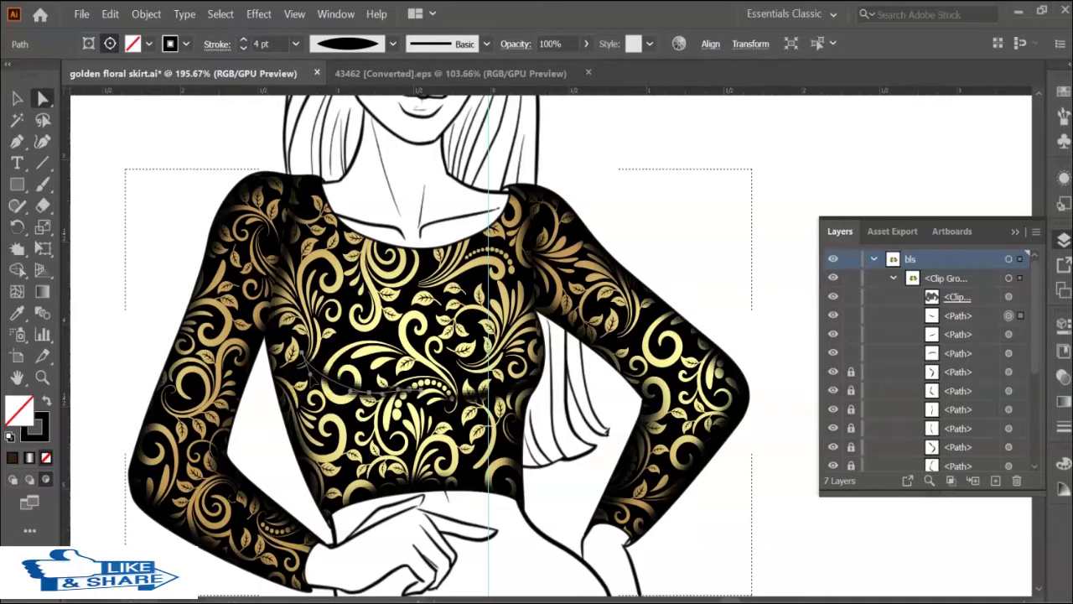
left_click(788, 163)
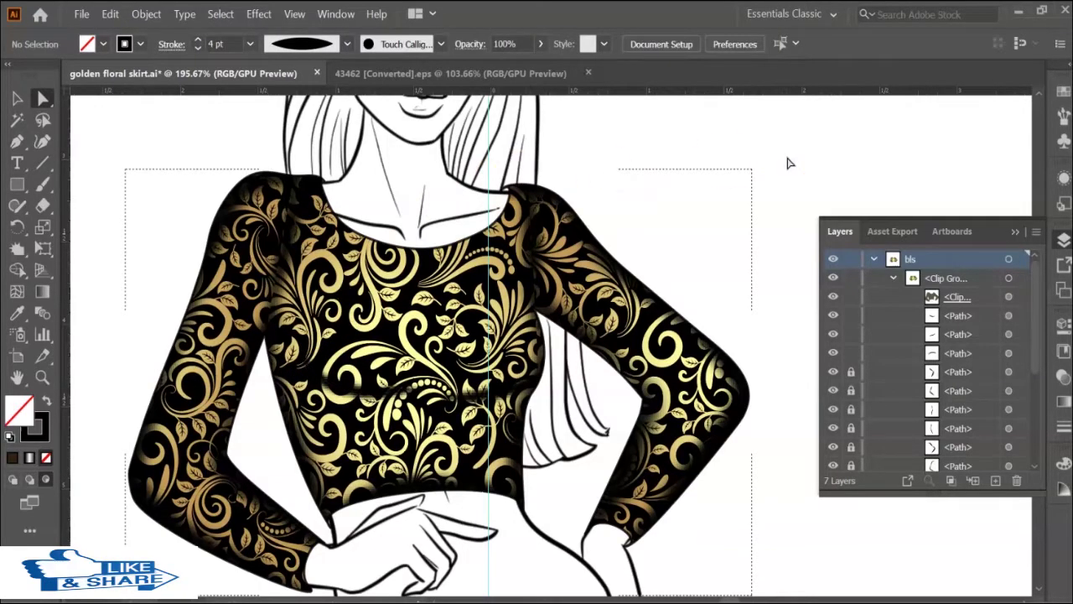
key("m")
left_click(299, 405)
Cover the lower bodice with a black 69%-opacity rectangle, stacked just under the clipping shape.
left_click_drag(279, 429, 549, 524)
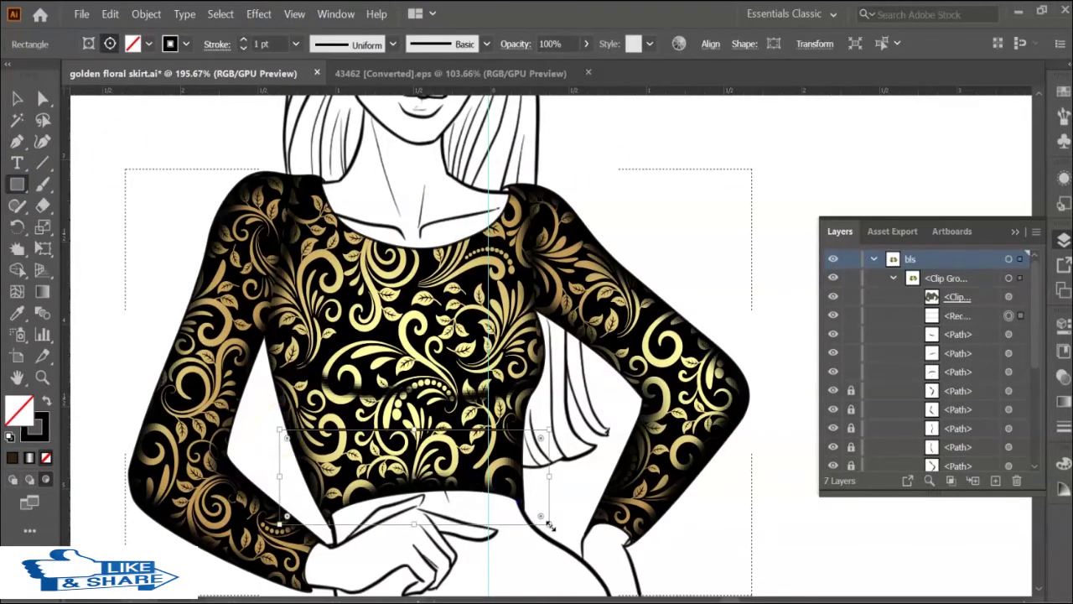
double_click(19, 409)
left_click(1013, 72)
left_click(586, 44)
left_click_drag(596, 61, 571, 60)
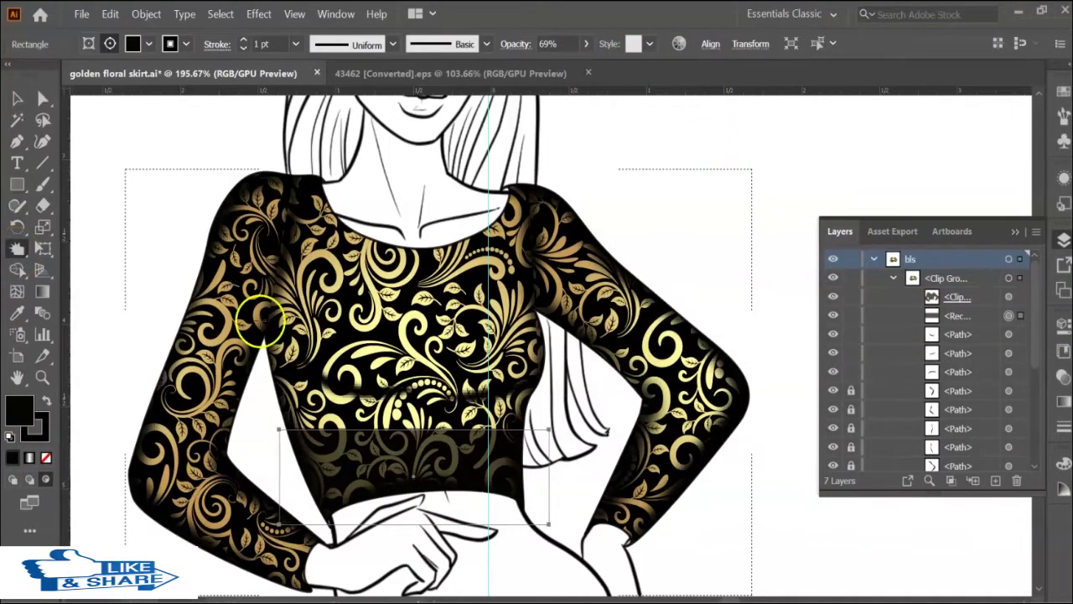
key("ctrl+[")
key("ctrl+[")
key("ctrl+[")
key("ctrl+[")
key("ctrl+[")
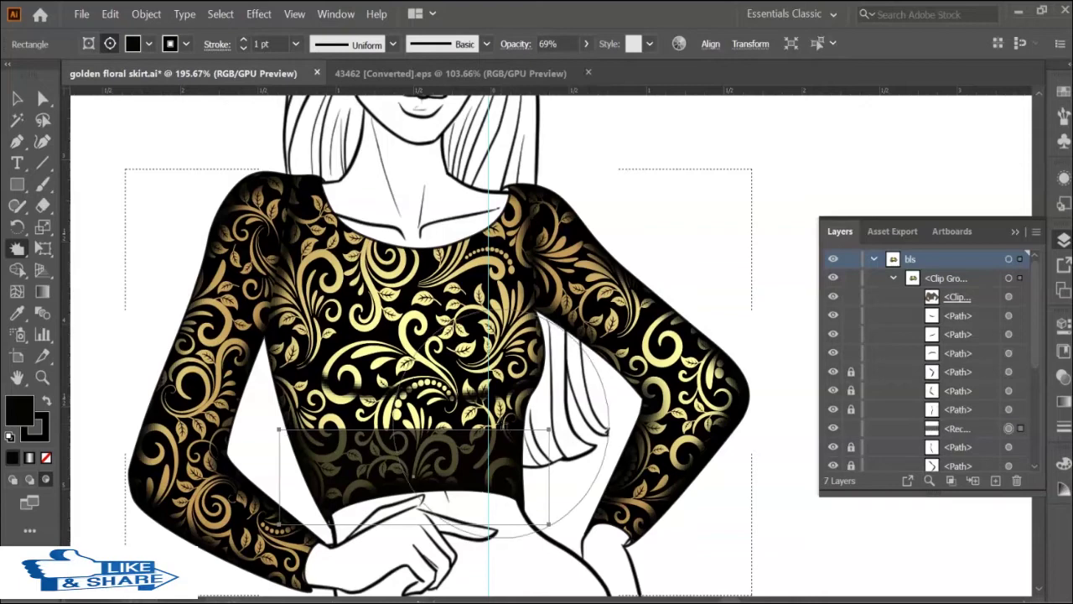
key("ctrl+[")
key("ctrl+[")
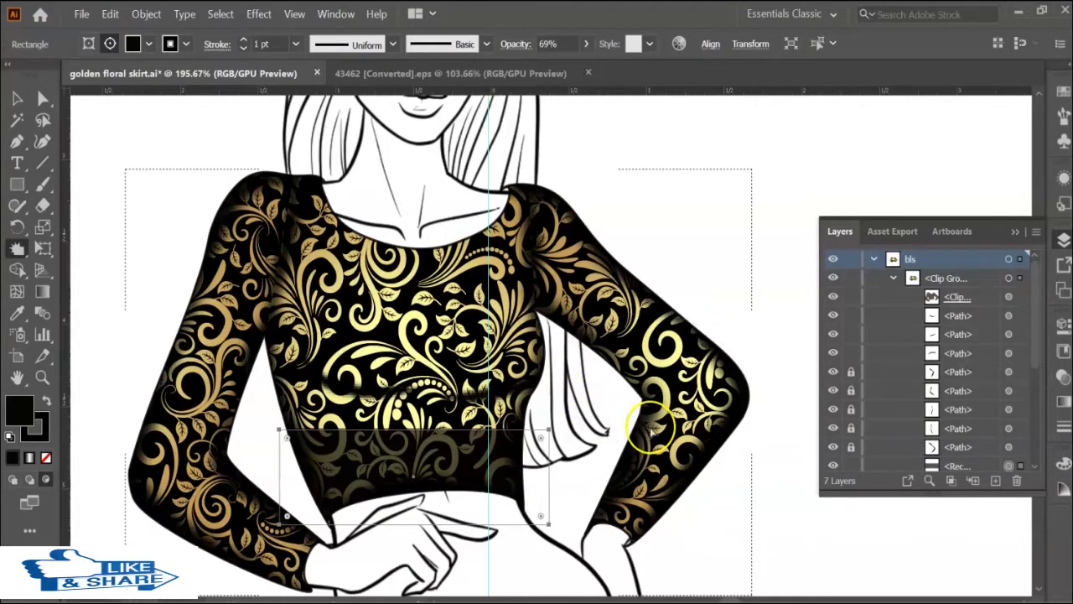
key("ctrl+minus")
key("ctrl+bracketright")
key("ctrl+bracketright")
key("ctrl+bracketright")
key("ctrl+bracketright")
key("ctrl+bracketright")
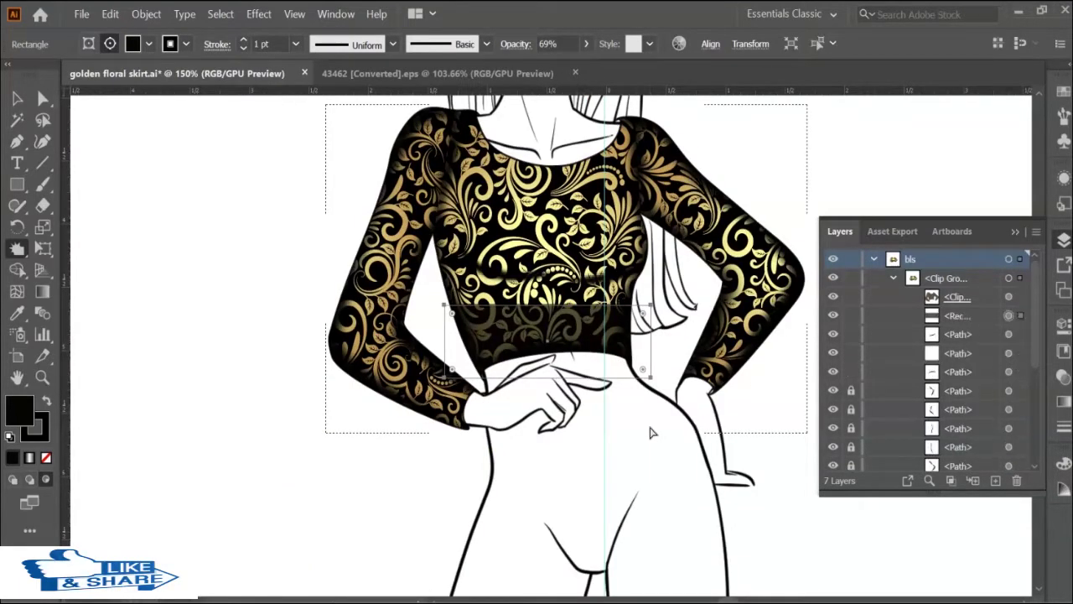
key("ctrl+bracketright")
key("ctrl+bracketright")
Cut the golden patterned fabric strip and paste it along the lehenga's hem.
scroll(689, 381, "up", 3)
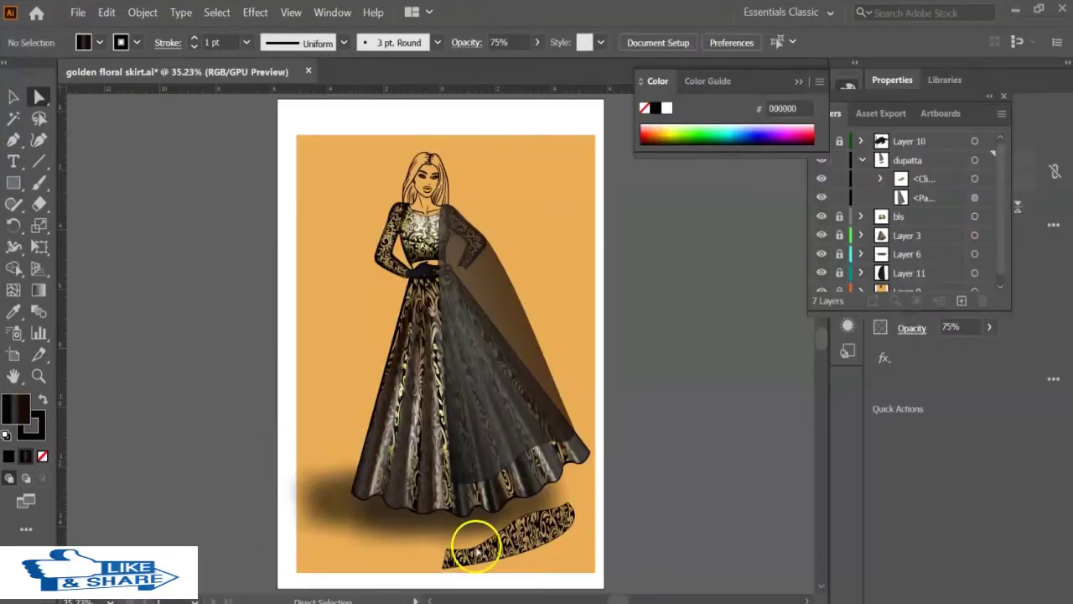
left_click(550, 510)
left_click(567, 511)
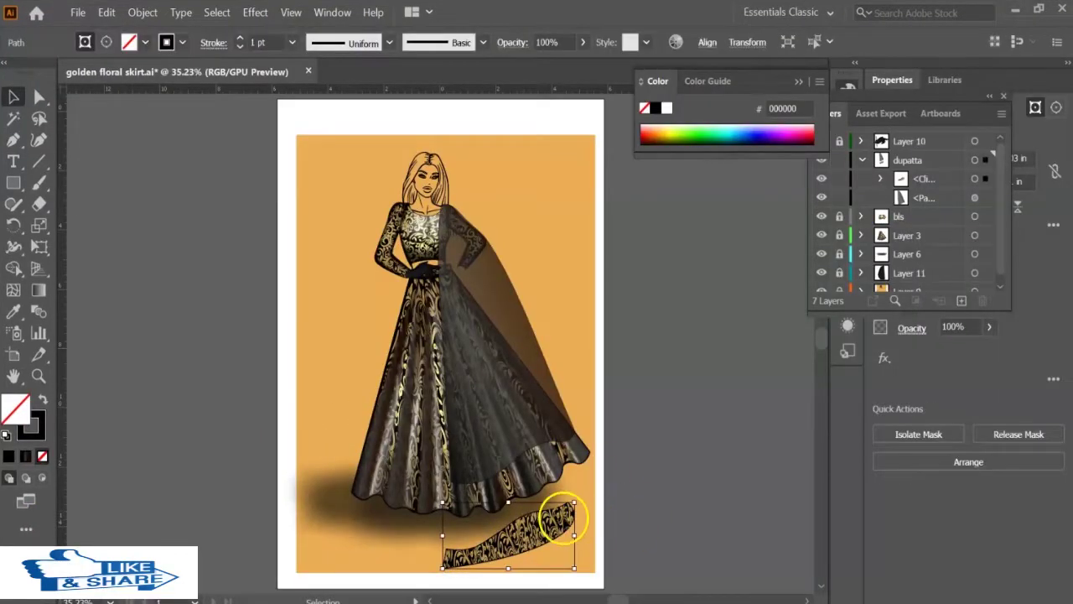
left_click(570, 537)
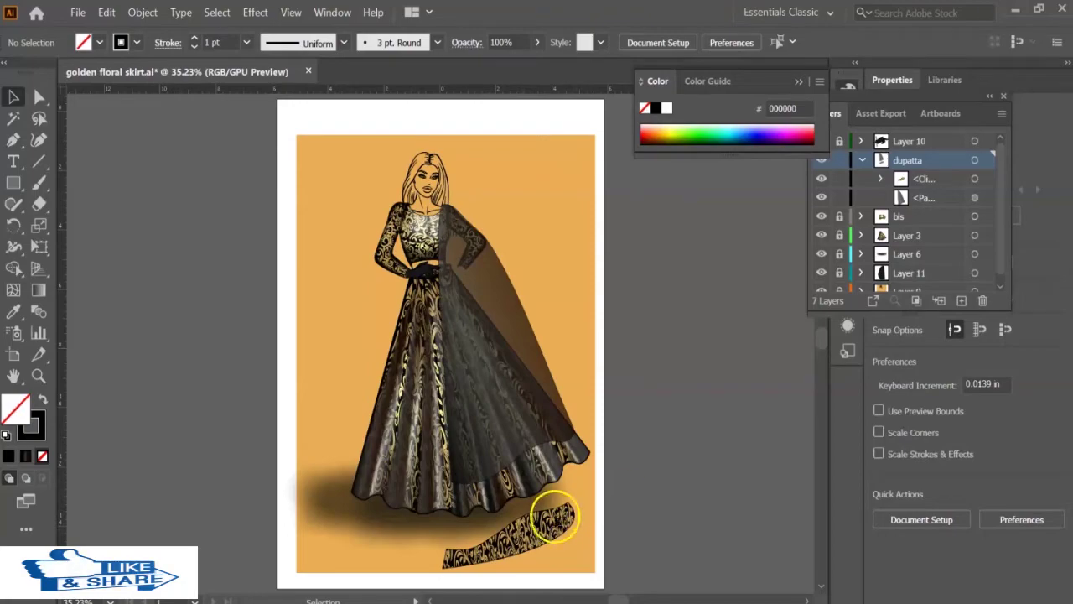
left_click(545, 508)
key("Delete")
left_click(570, 440)
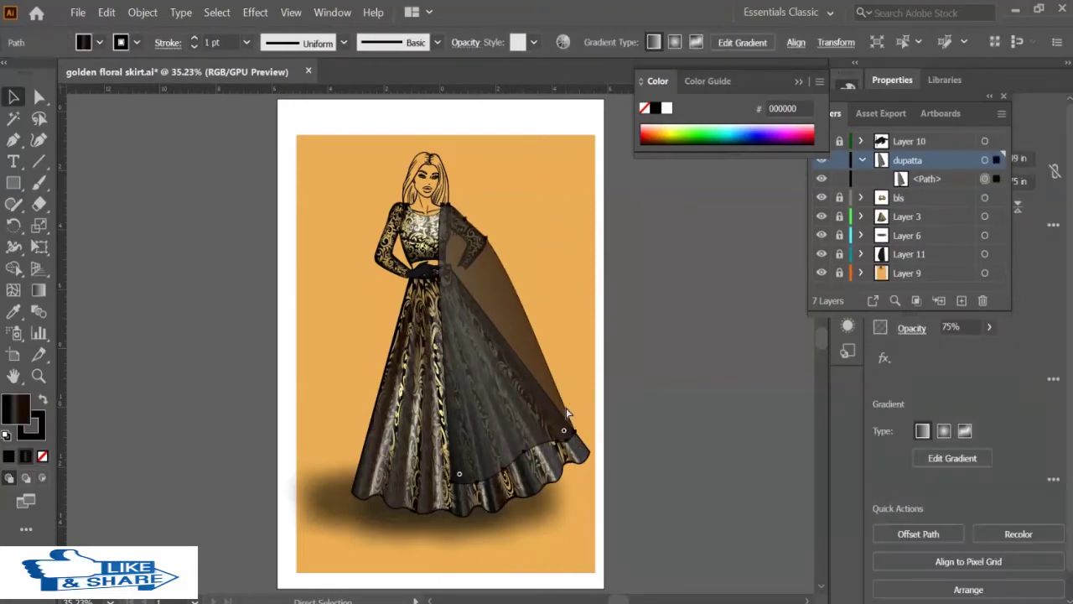
left_click(82, 455)
key("ctrl+v")
mouse_move(539, 325)
left_mouse_down()
mouse_move(544, 437)
mouse_move(557, 429)
left_mouse_up()
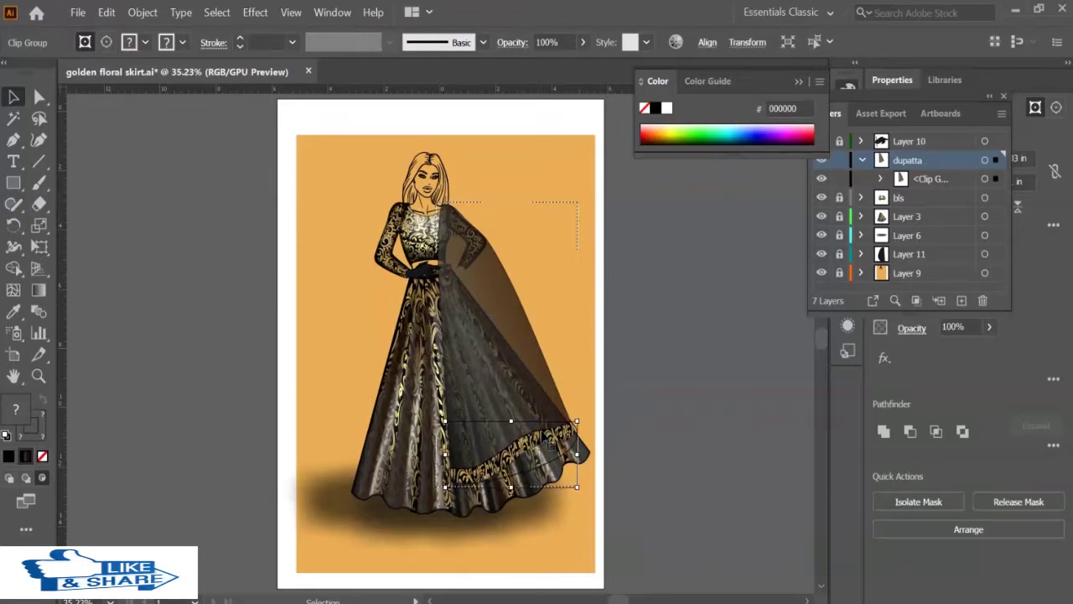
Add an empty Layer 12 above the dupatta layer.
left_click(623, 425)
left_click(872, 160)
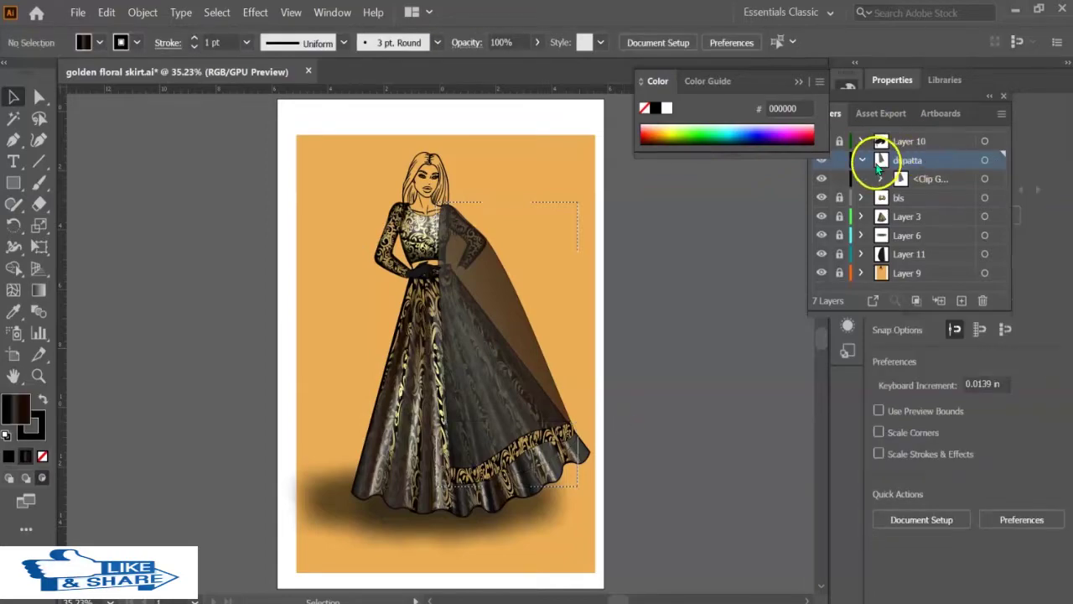
left_click(962, 300)
key("shift+asciitilde")
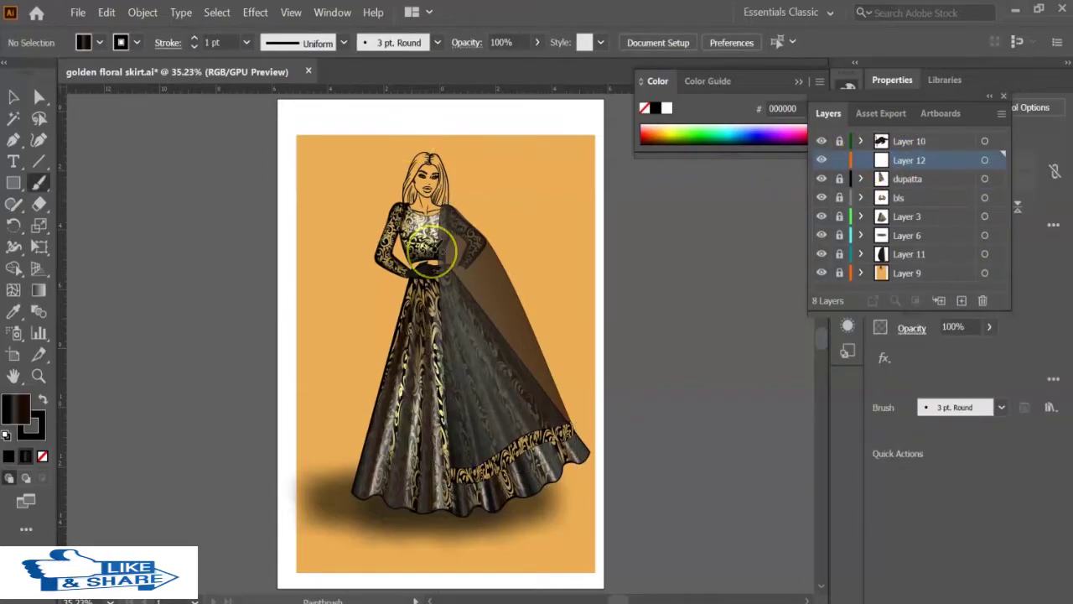
Draw a closed curved strip following the skirt folds from waist to hem.
left_click(479, 487)
left_click(469, 432)
left_click(448, 211)
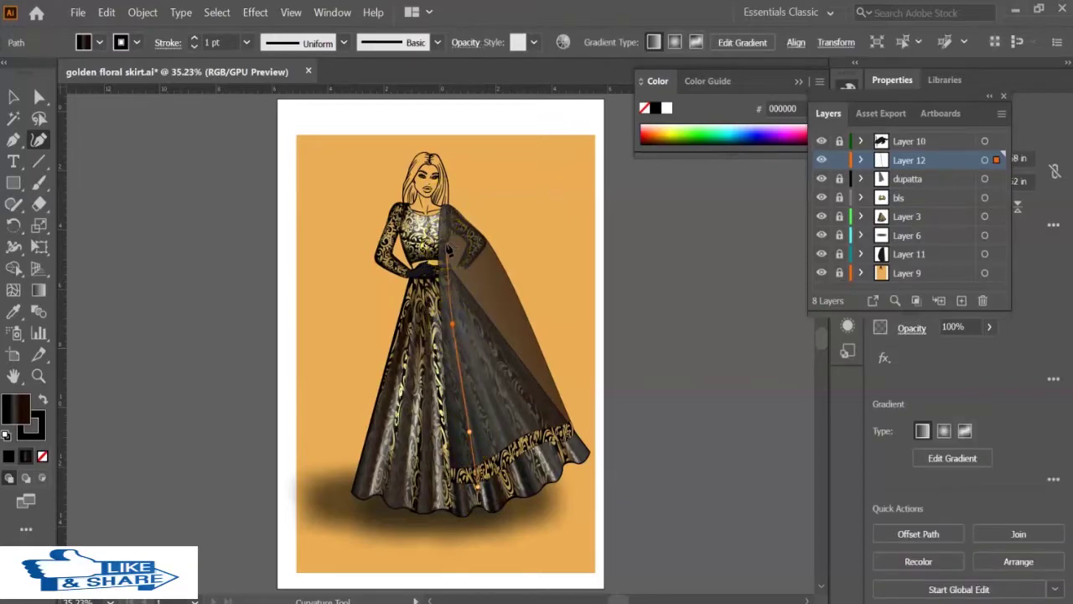
key("ctrl+z")
key("ctrl+z")
key("ctrl+z")
left_click(470, 490)
left_click(454, 410)
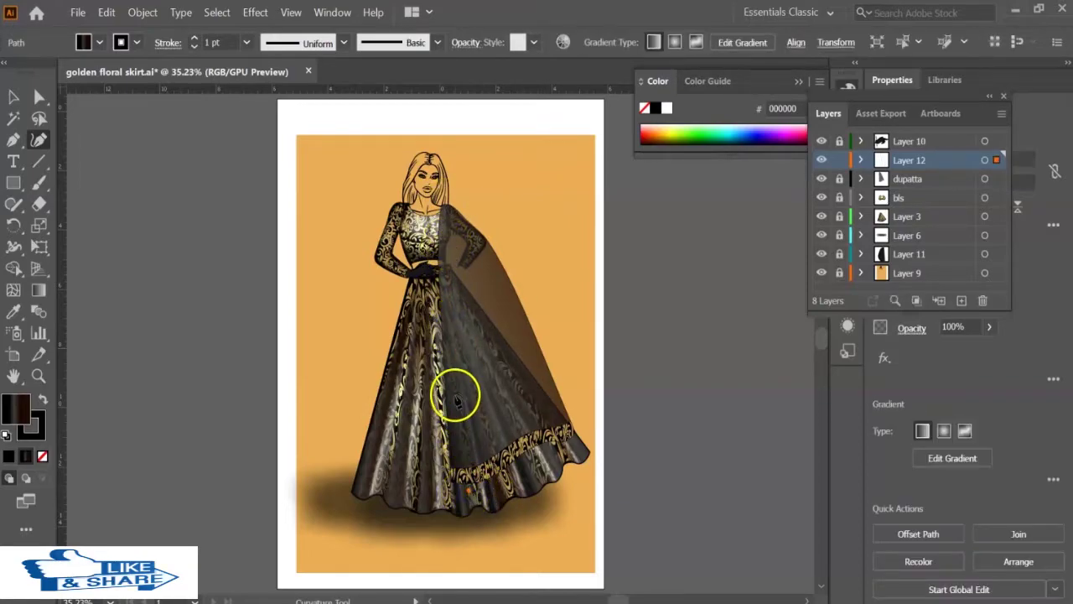
left_click(450, 222)
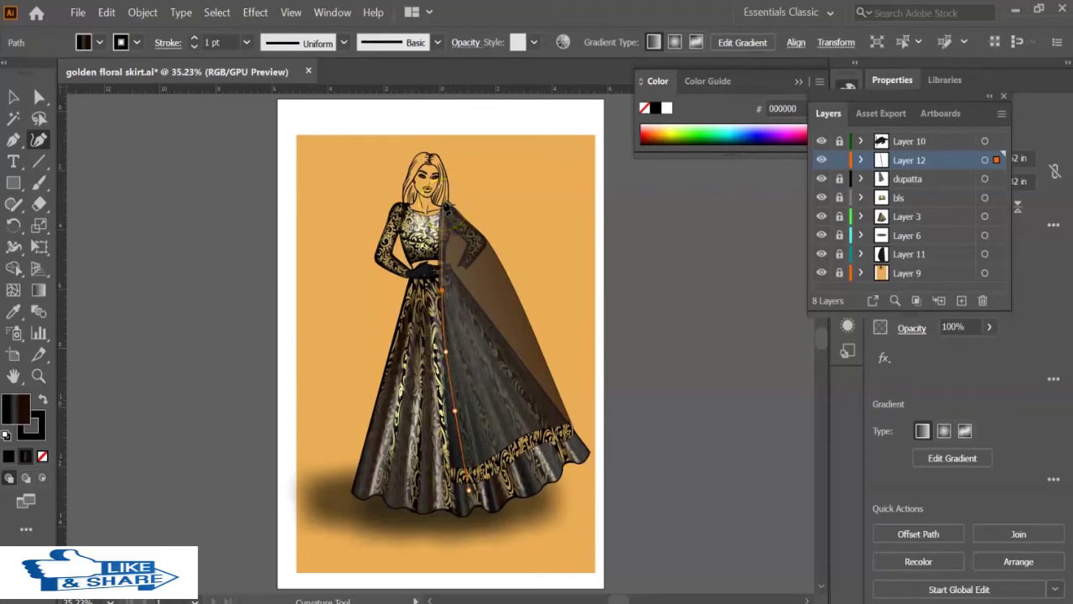
left_click_drag(450, 206, 442, 289)
left_click_drag(467, 421, 457, 387)
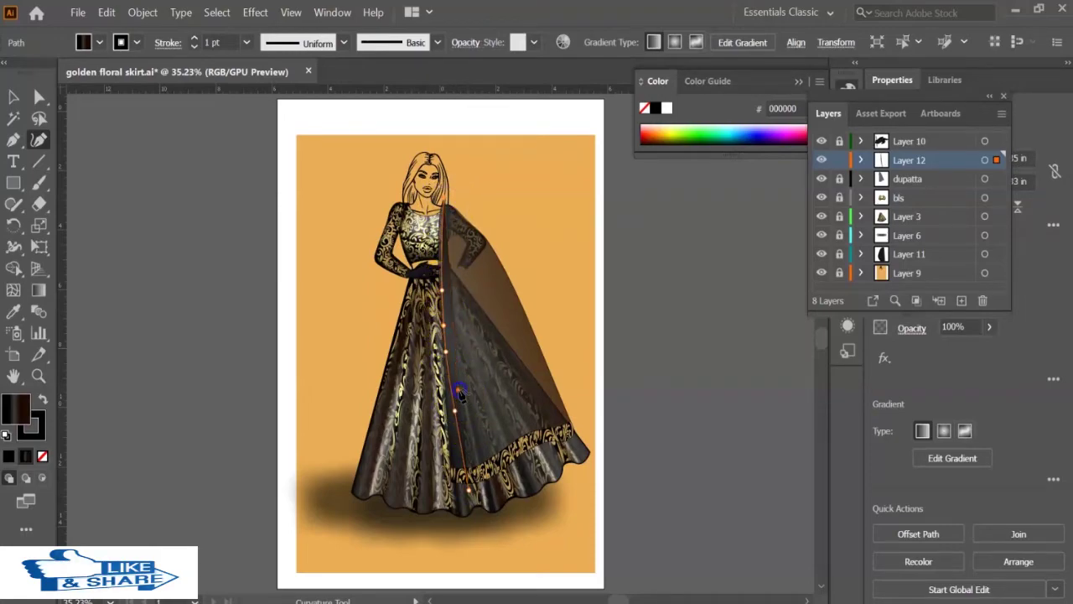
left_click_drag(476, 471, 478, 491)
left_click(470, 490)
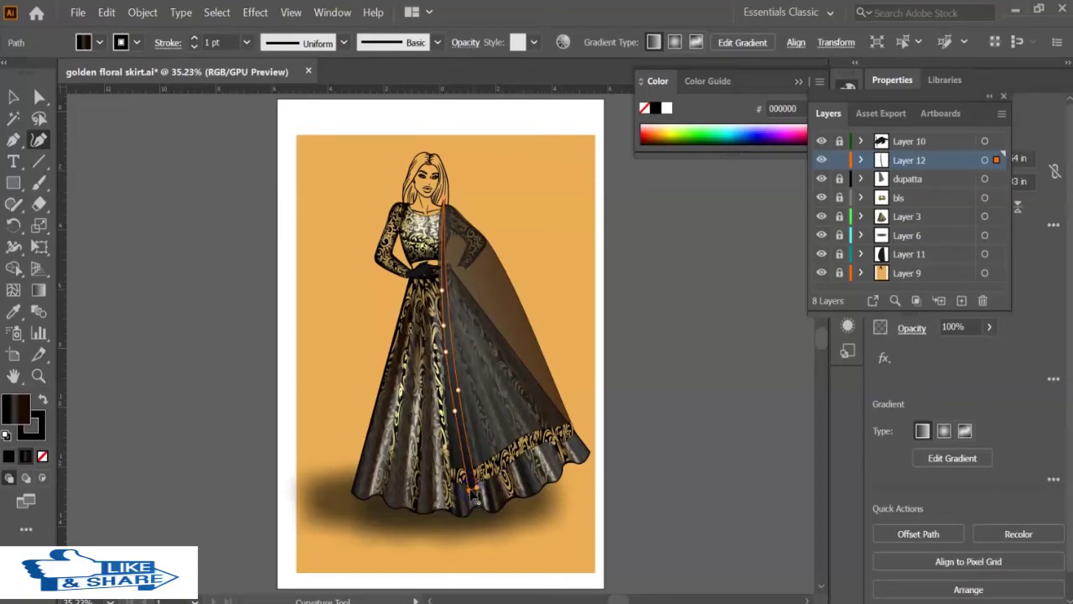
Fill the strip solid black and delete an unneeded anchor from it.
left_click(9, 457)
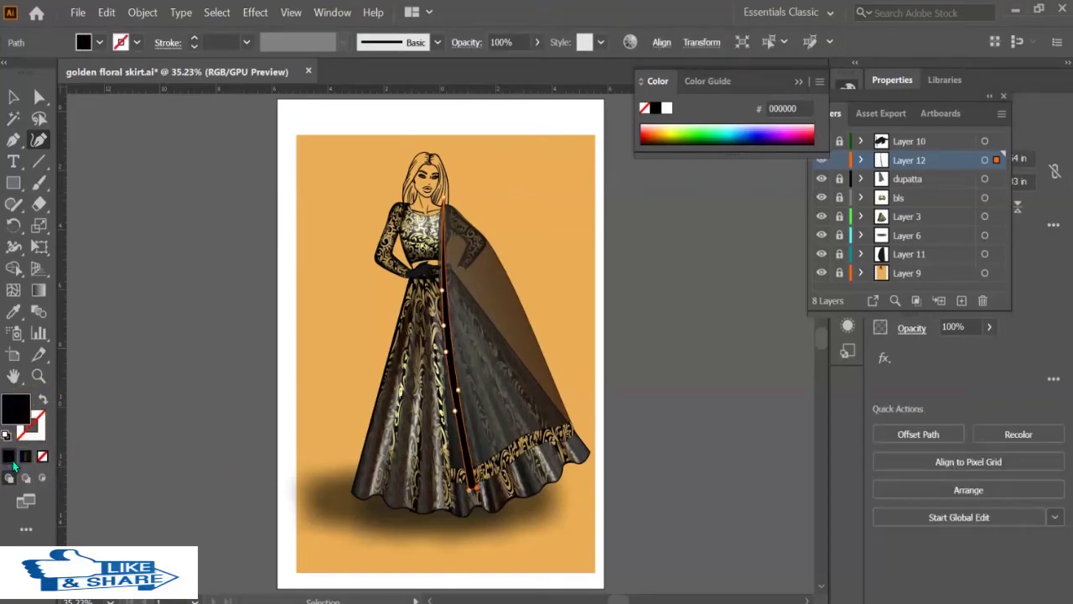
left_click(448, 333)
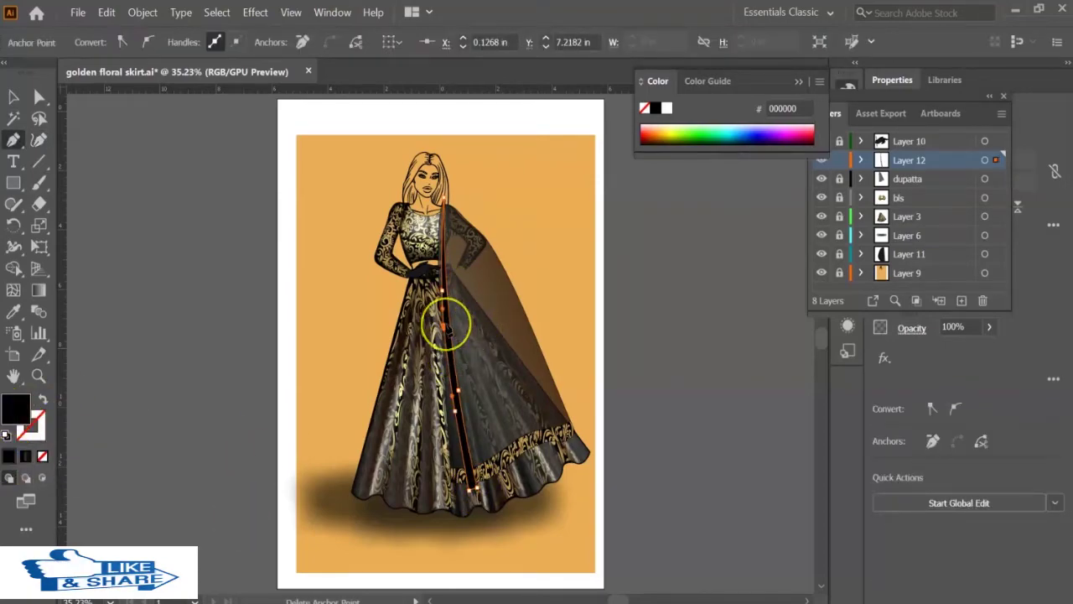
left_click(445, 325)
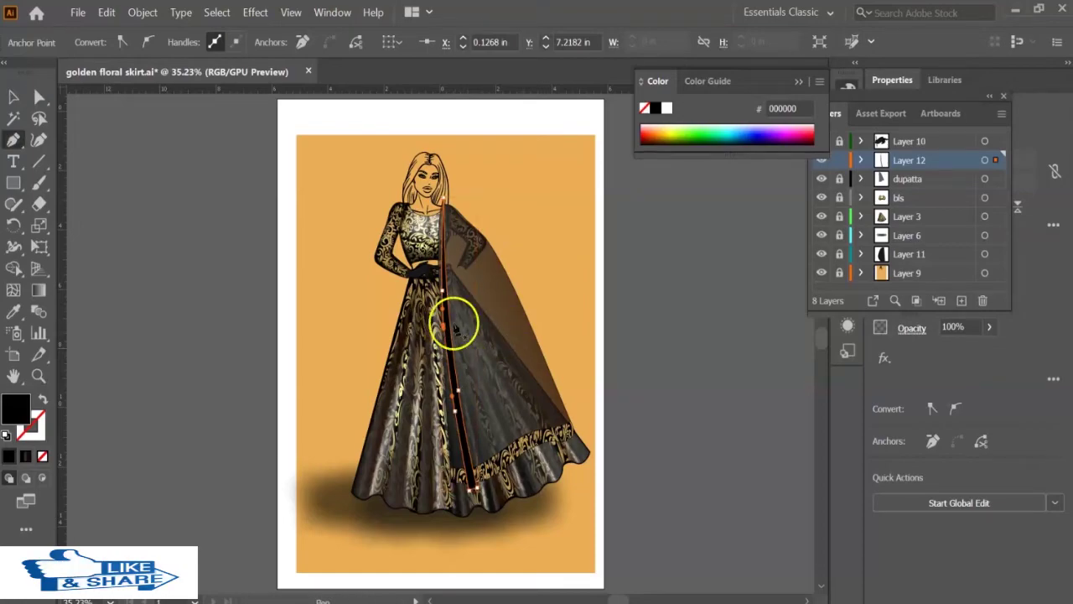
left_click(455, 414, "ctrl")
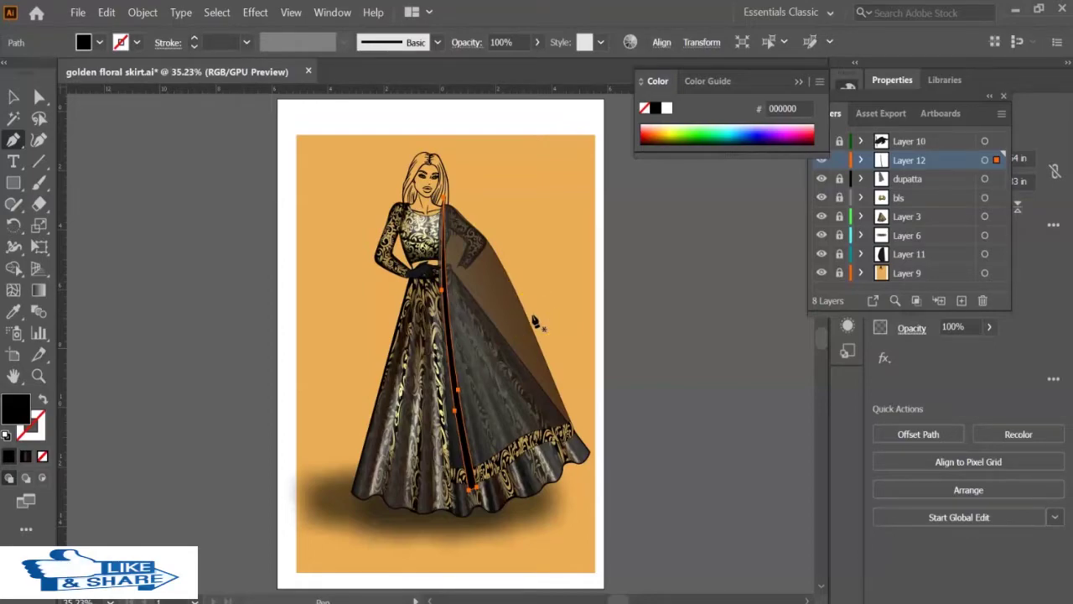
key("v")
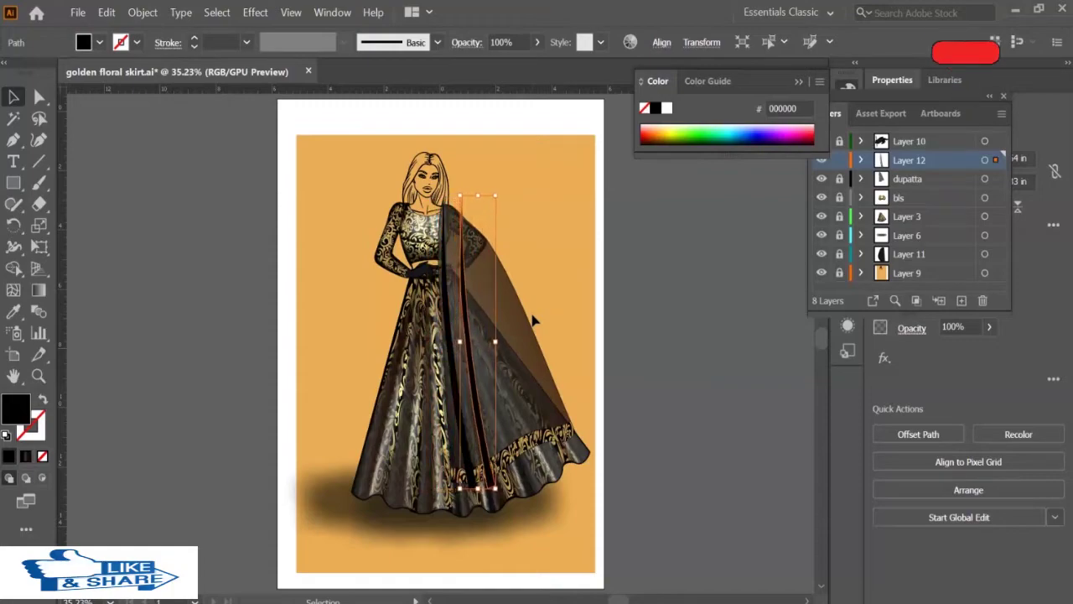
Nudge the strip's bottom anchor and reshape its edge near the waist.
key("a")
left_click(493, 483)
left_click_drag(492, 483, 497, 486)
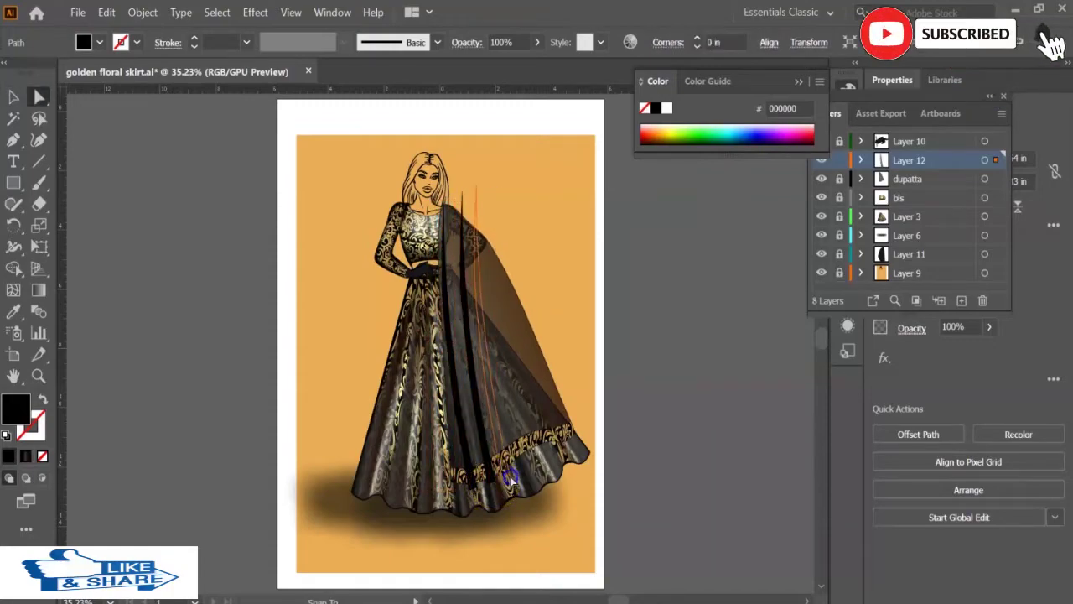
key("p")
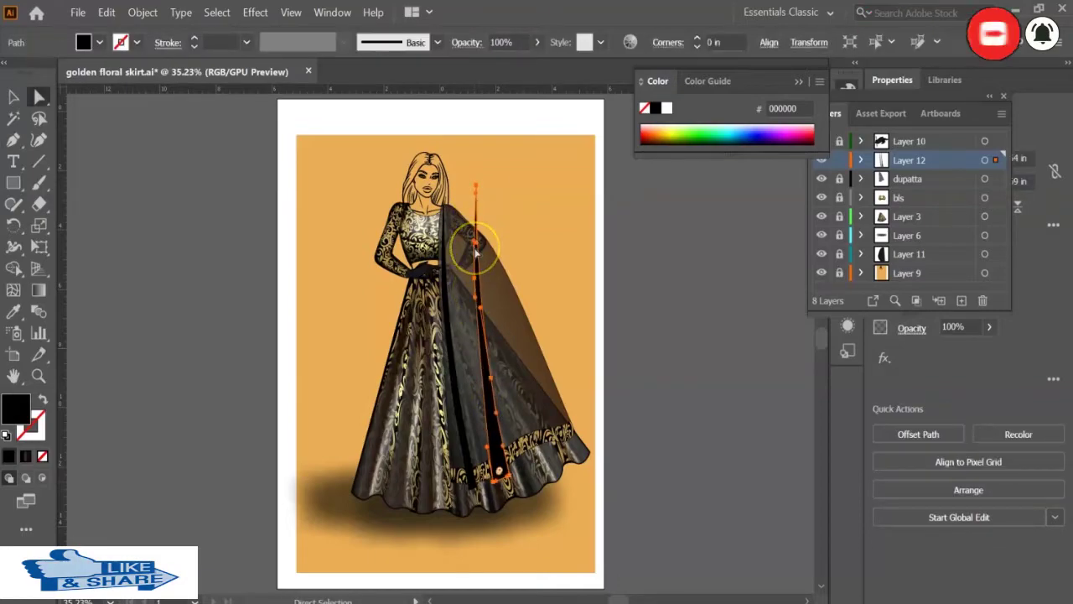
key("z")
left_click(470, 176)
key("a")
scroll(496, 428, "down", 3)
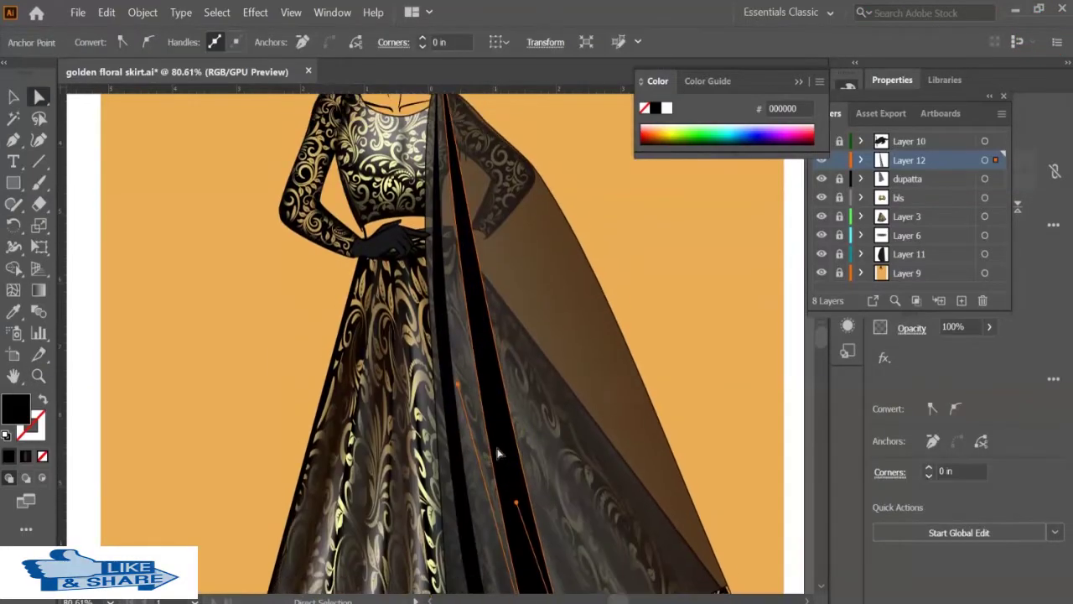
scroll(496, 429, "up", 1)
left_click(455, 412)
left_click(520, 530)
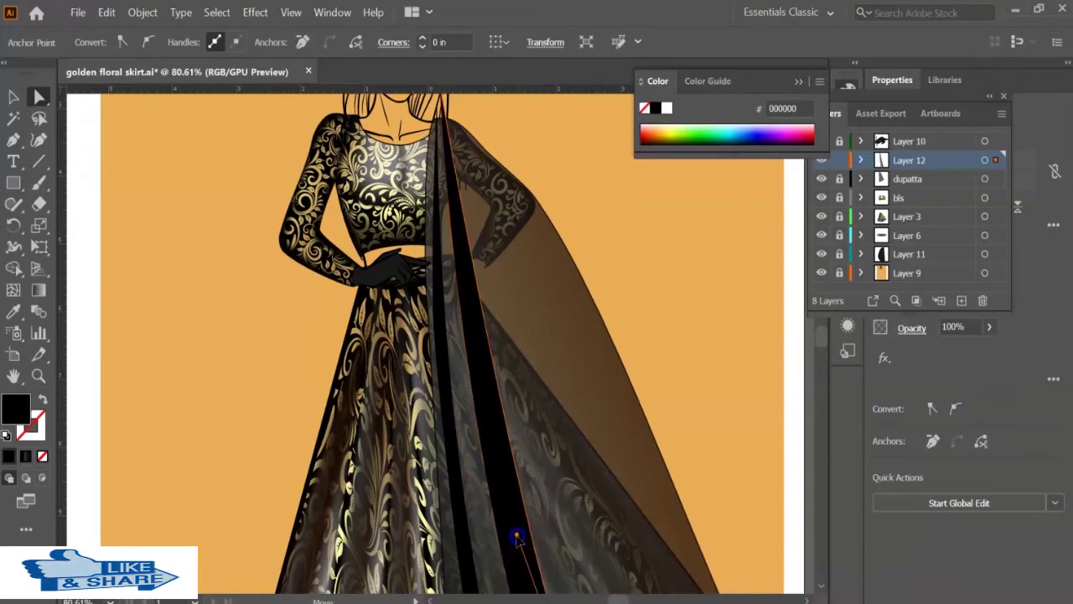
left_click_drag(520, 530, 578, 515)
scroll(579, 515, "up", 3)
scroll(579, 521, "down", 10)
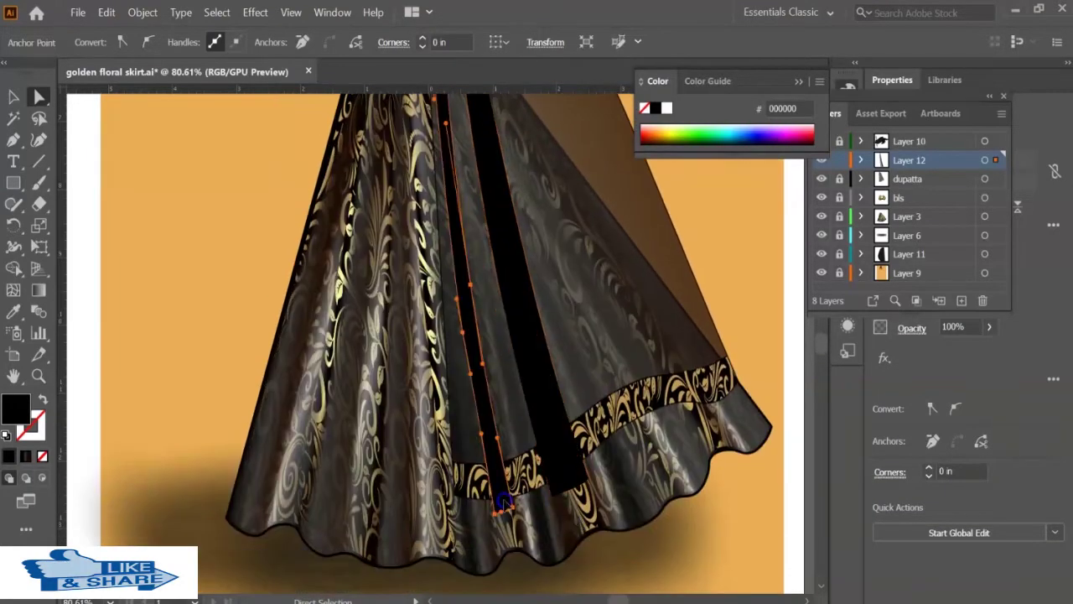
Delete an extra anchor from the upper edge of the black strip.
left_click(497, 513)
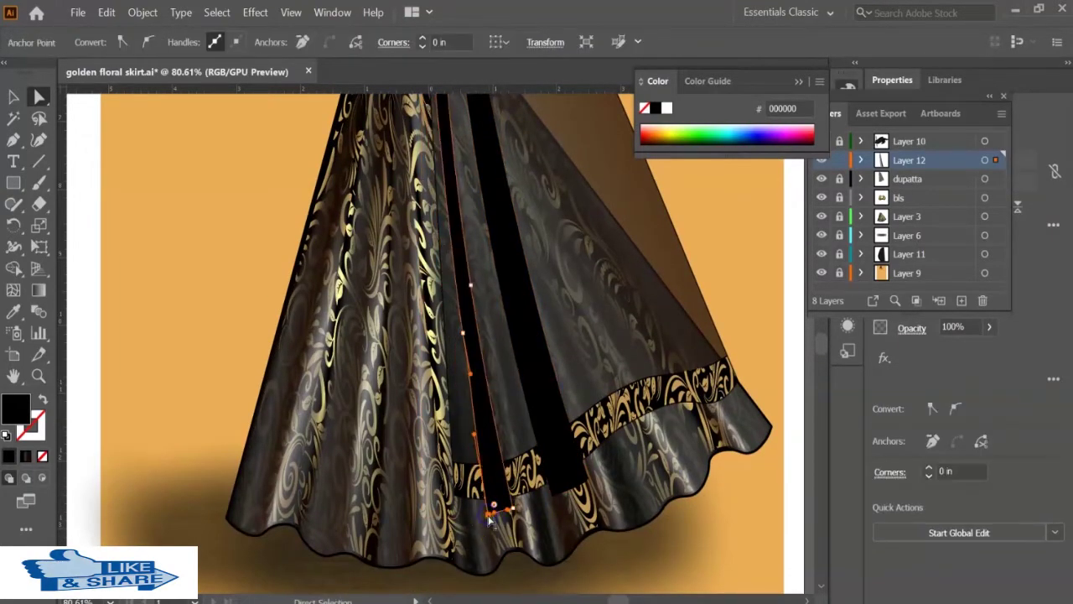
left_click(463, 332)
scroll(507, 243, "up", 5)
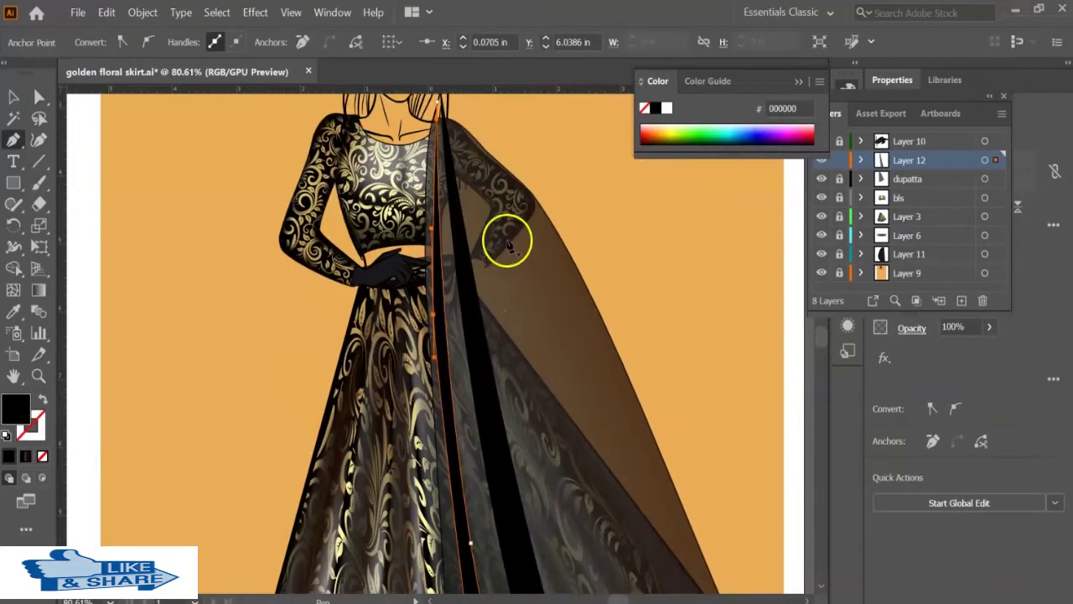
left_click(460, 328)
scroll(460, 328, "down", 5)
scroll(478, 302, "up", 4)
scroll(487, 275, "down", 1)
scroll(487, 275, "down", 1)
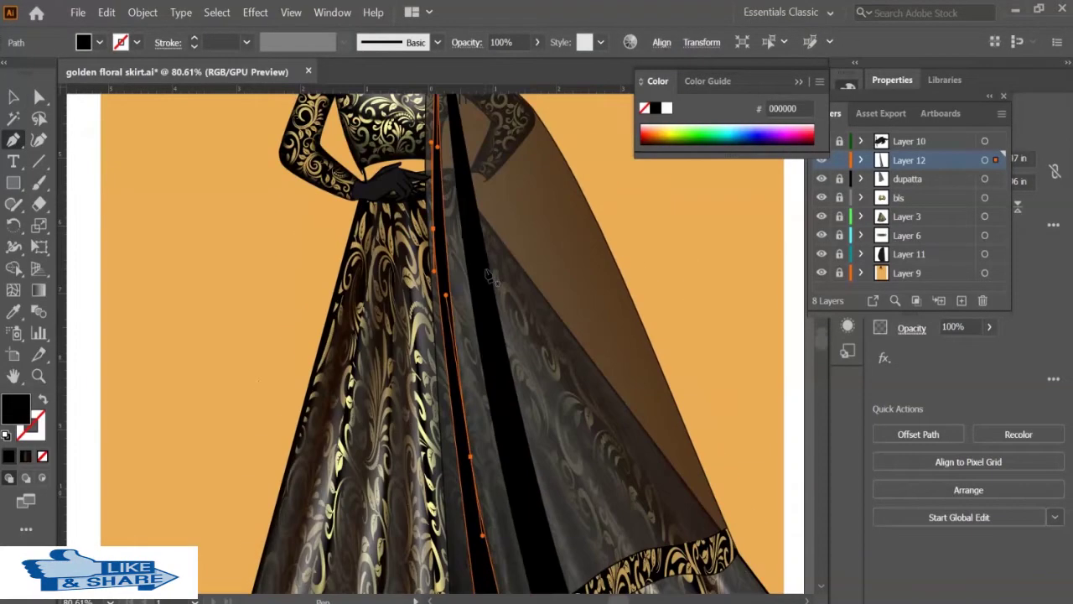
left_click(436, 233)
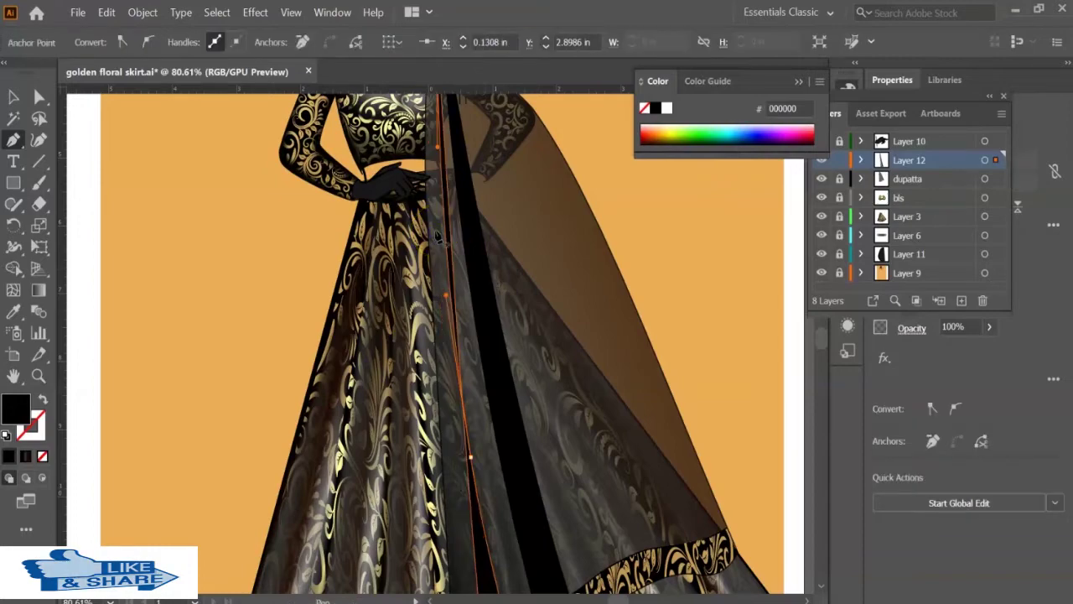
left_click(436, 236)
scroll(454, 199, "down", 5)
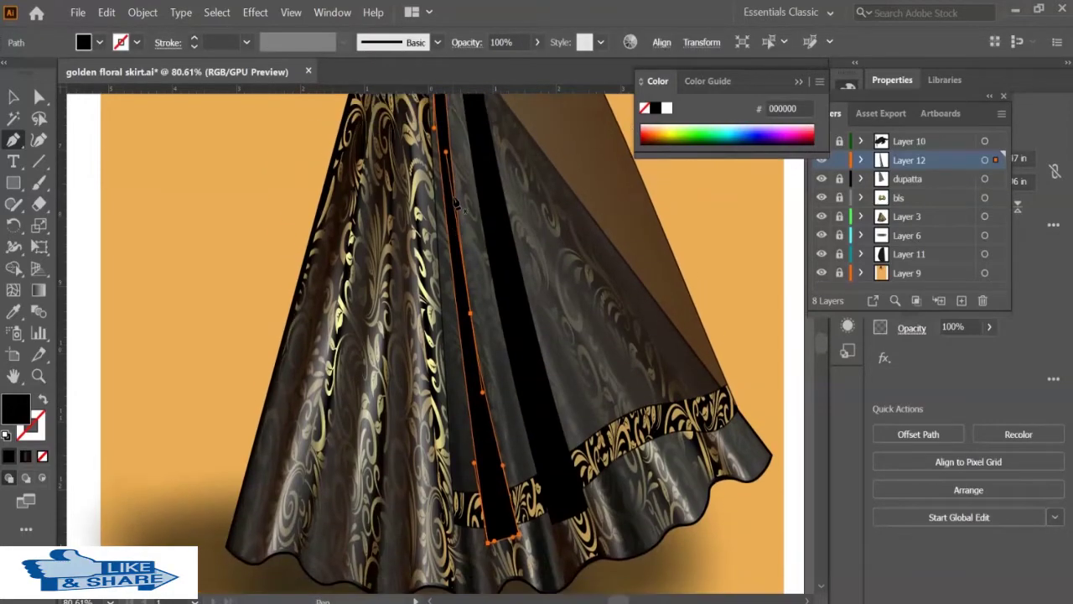
Reshape the strip's lower anchors so it ends cleanly at the hem.
key("a")
left_click(475, 467)
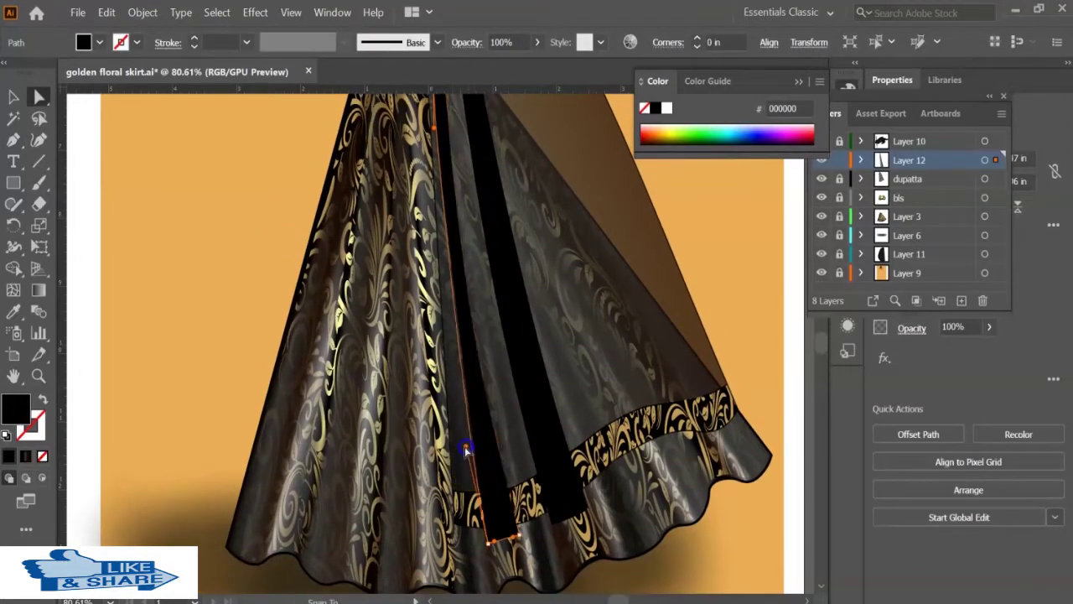
left_click(456, 360)
scroll(464, 367, "up", 8)
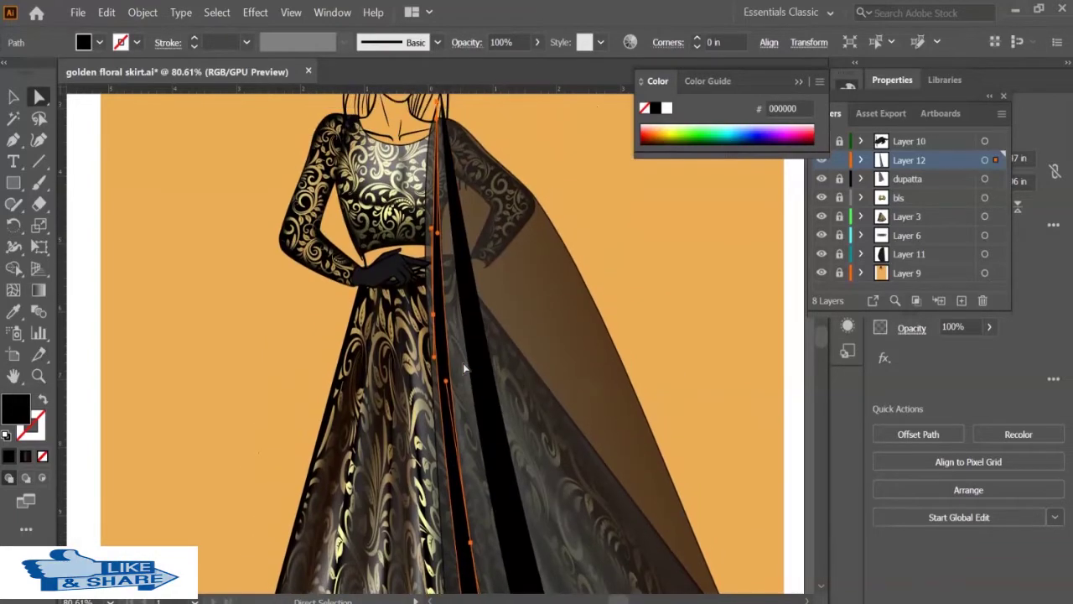
scroll(464, 367, "down", 5)
left_click(470, 373)
left_click(502, 524)
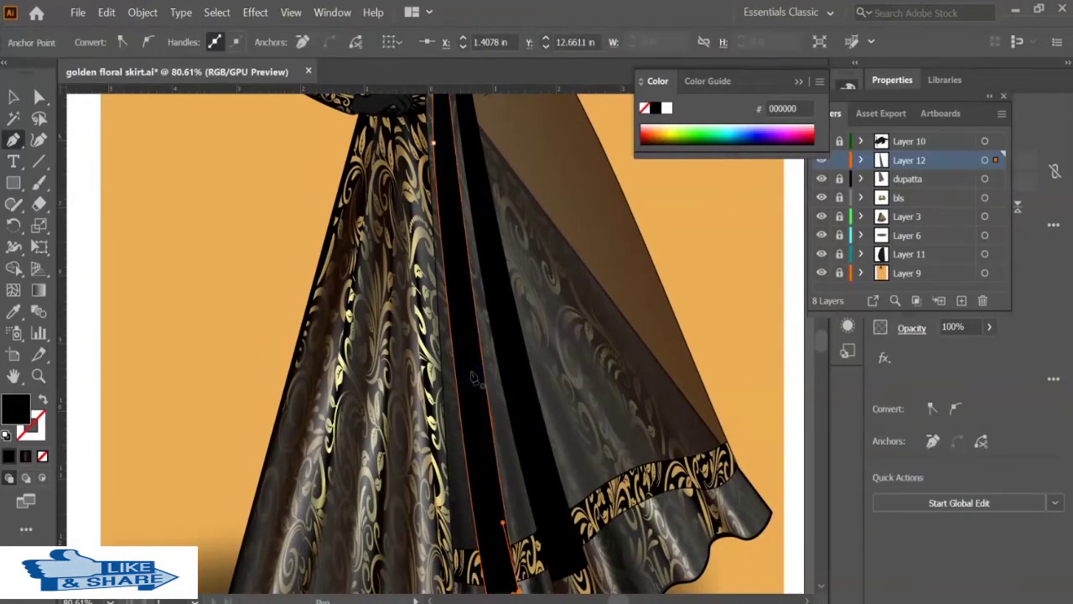
left_click_drag(499, 517, 477, 476)
scroll(531, 392, "up", 5)
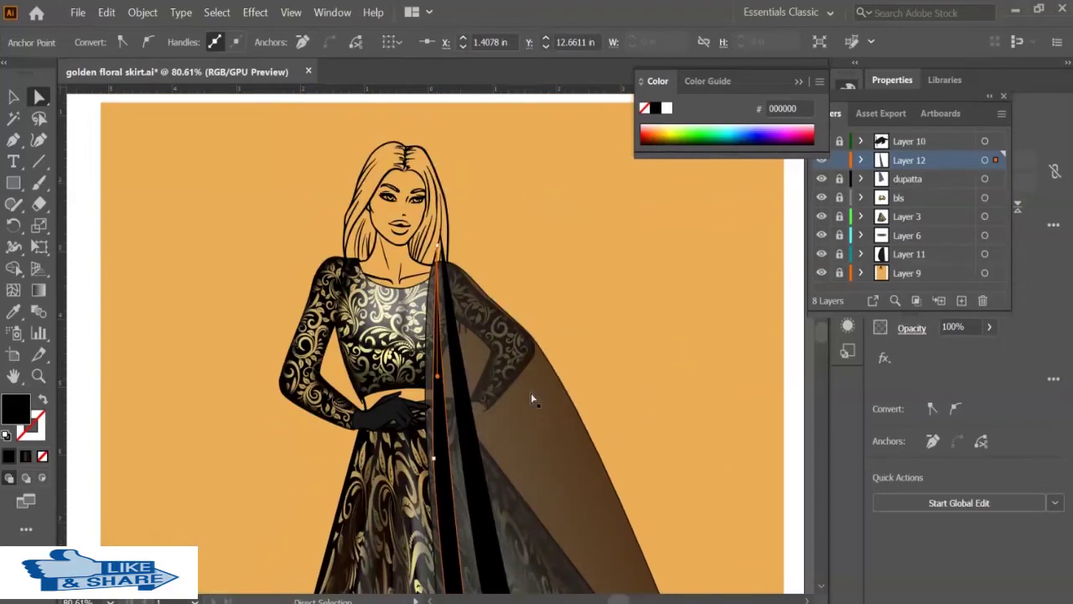
left_click(444, 379)
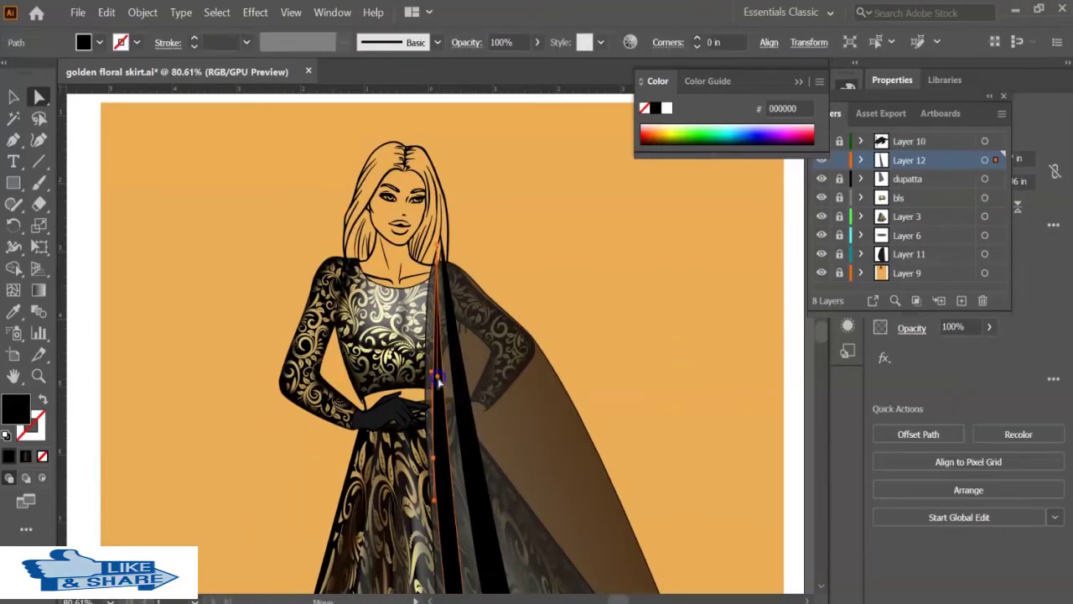
scroll(487, 434, "down", 5)
scroll(477, 434, "down", 2)
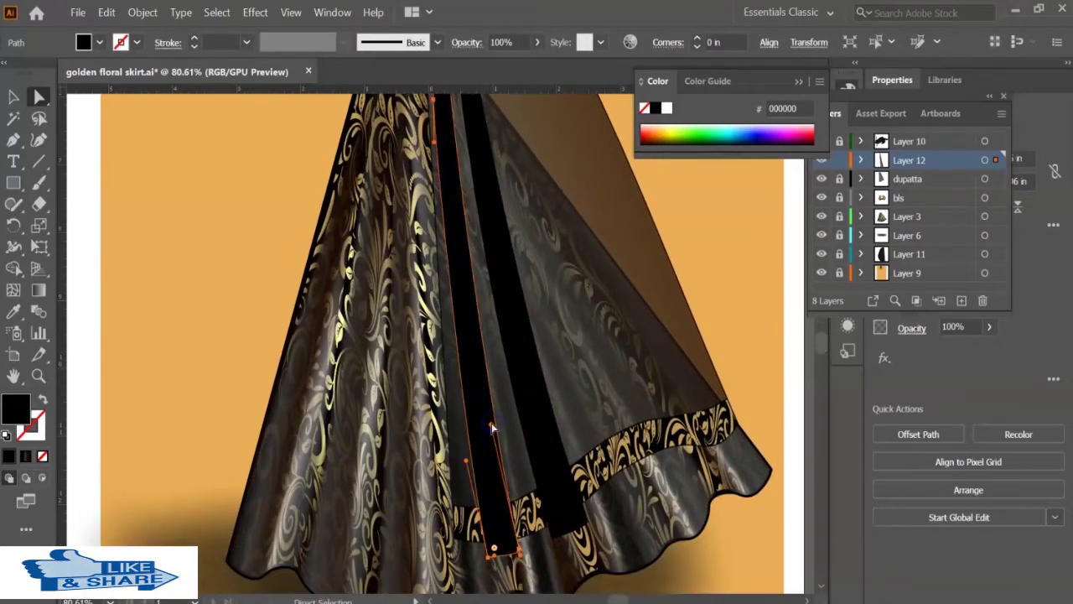
scroll(491, 422, "up", 8)
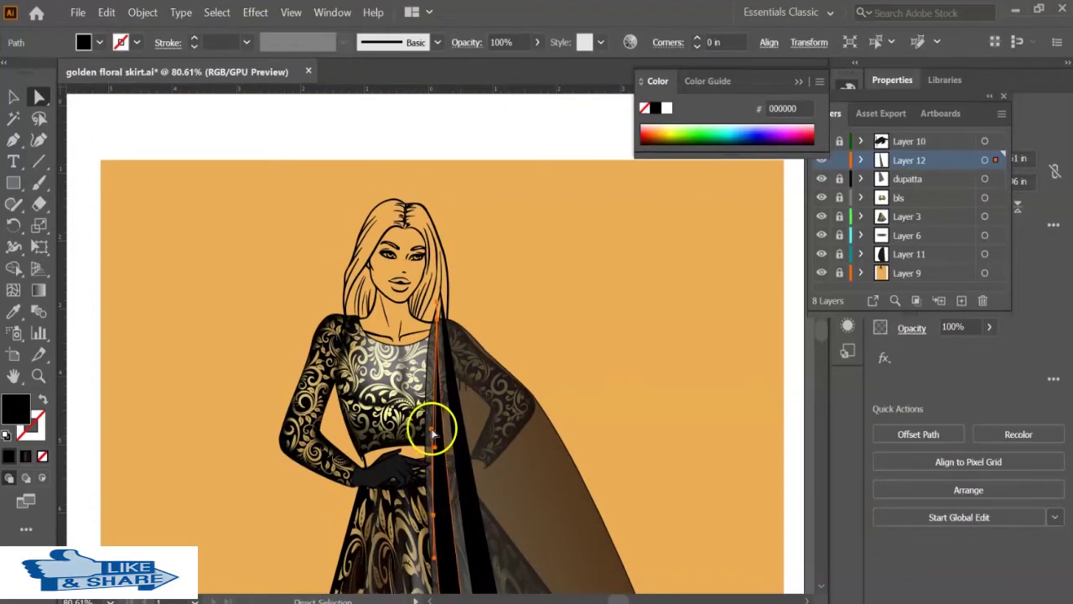
scroll(453, 461, "down", 3)
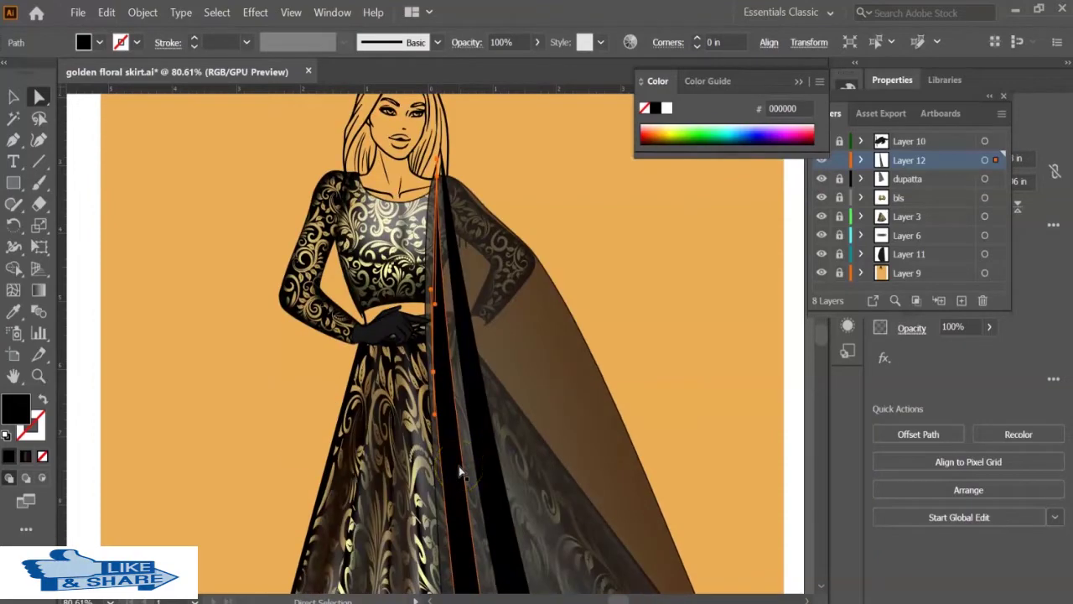
scroll(455, 466, "down", 1)
scroll(455, 467, "down", 1)
scroll(457, 469, "down", 2)
Move the black strip right on the skirt and rotate it into place.
key("v")
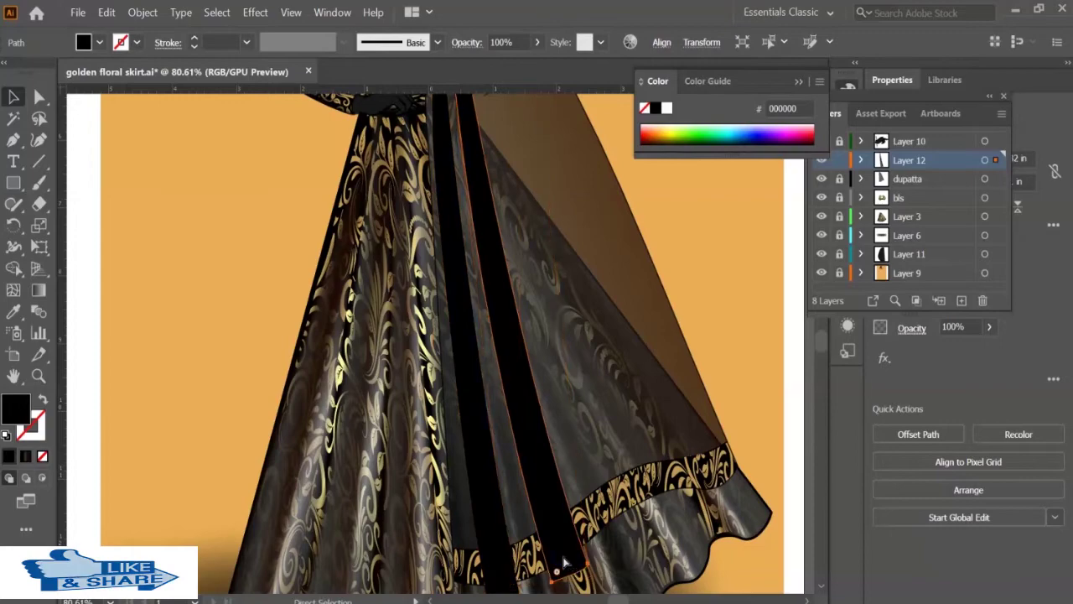
left_click_drag(463, 538, 600, 419)
key("z")
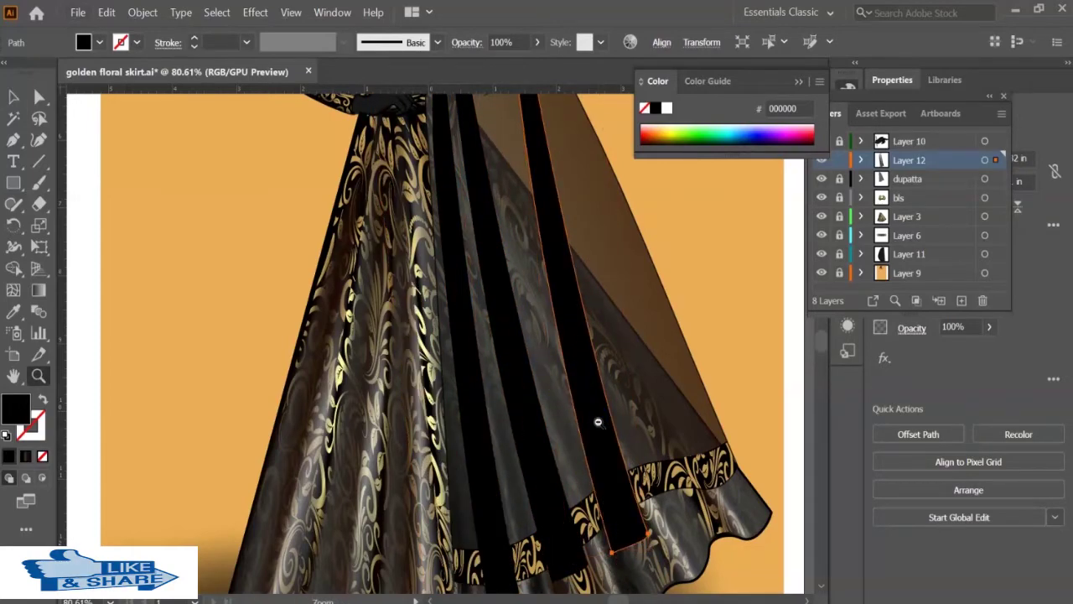
left_click(597, 422, "alt")
scroll(498, 251, "down", 5)
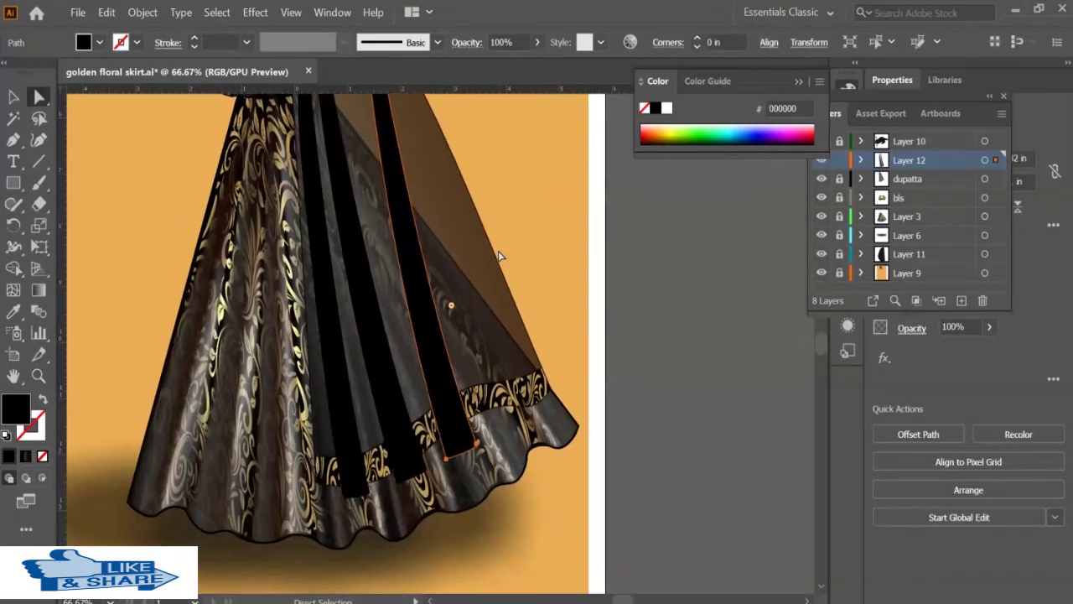
key("r")
scroll(439, 184, "up", 5)
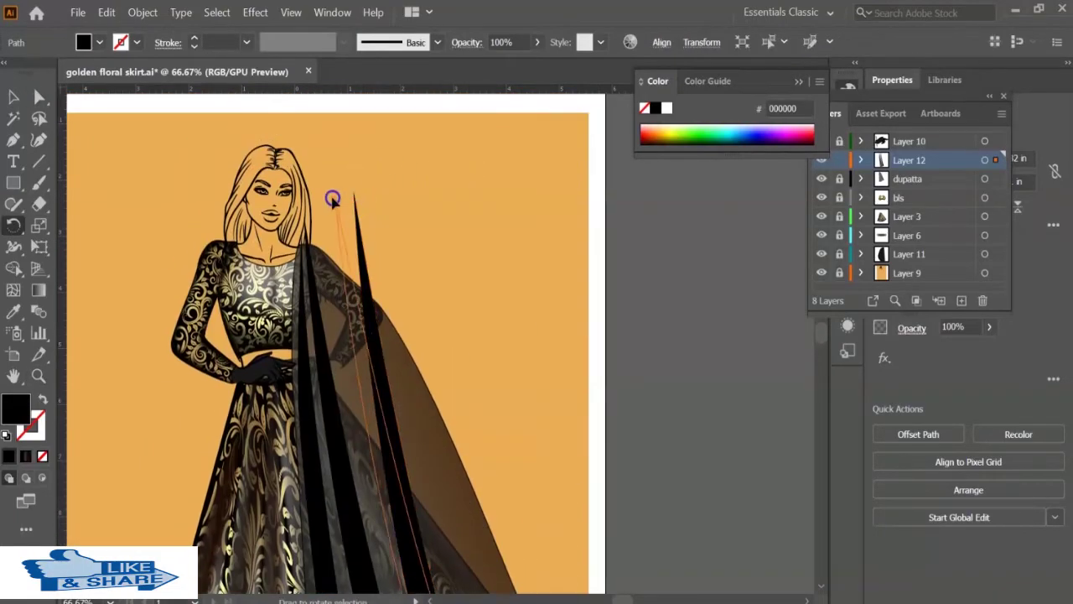
left_click_drag(442, 185, 307, 203)
scroll(341, 338, "down", 5)
scroll(341, 339, "up", 4)
scroll(342, 338, "up", 2)
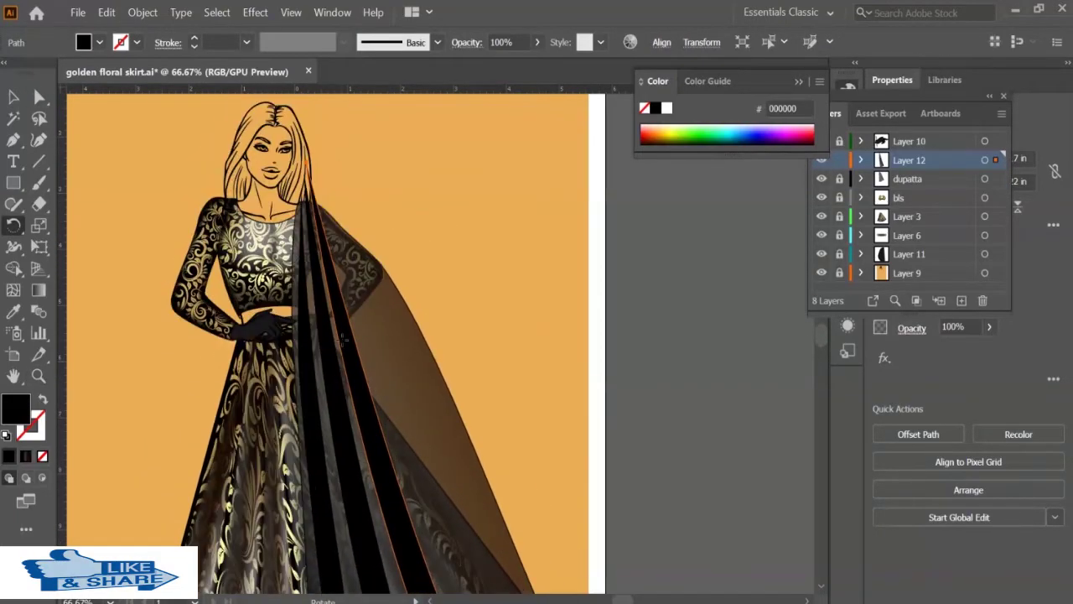
Paste a duplicate of the black strip as a second pleat.
key("a")
left_click(342, 442)
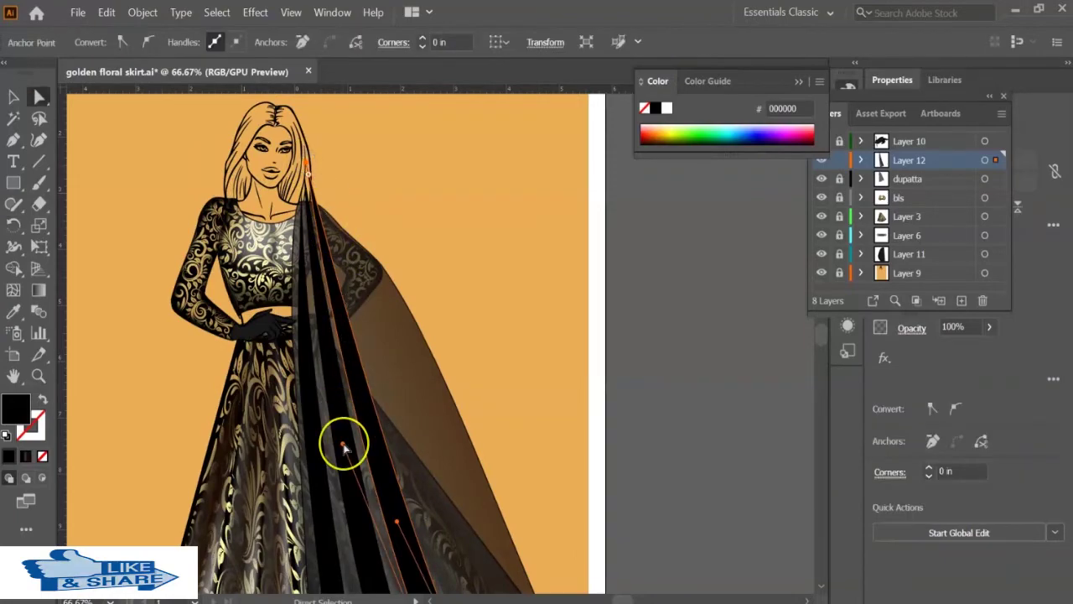
scroll(454, 433, "down", 2)
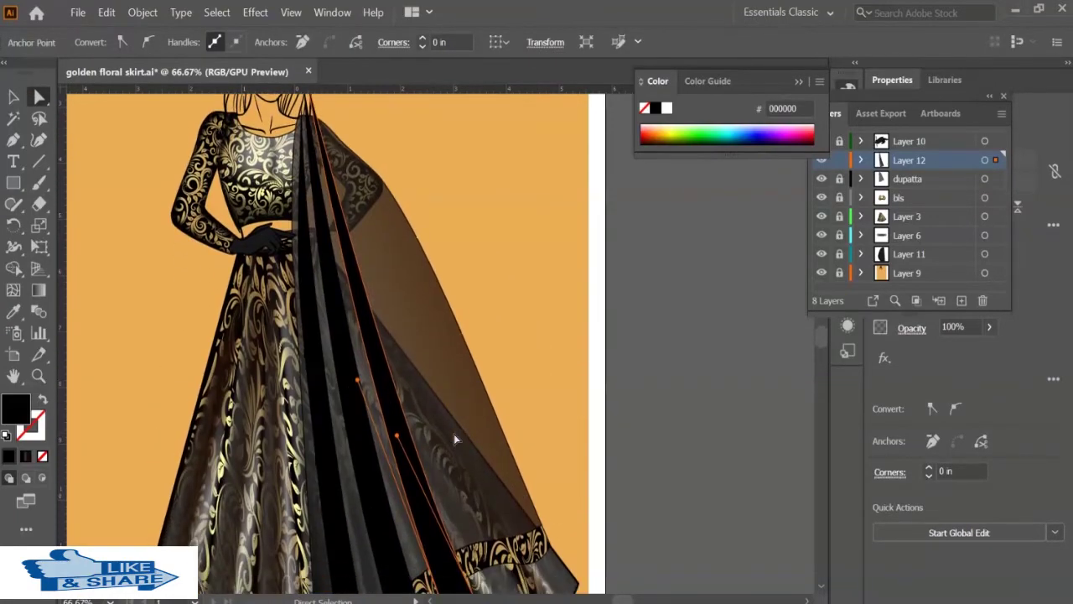
key("ctrl+v")
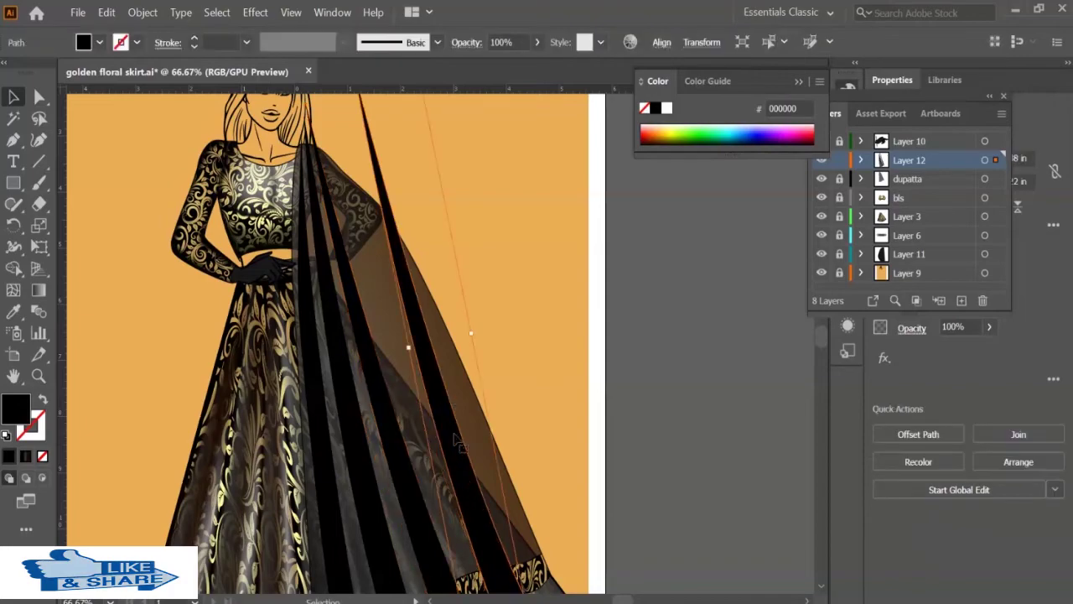
scroll(498, 443, "down", 5)
Rotate the copied strip around its tip so it runs toward the hem.
key("r")
scroll(387, 291, "up", 10)
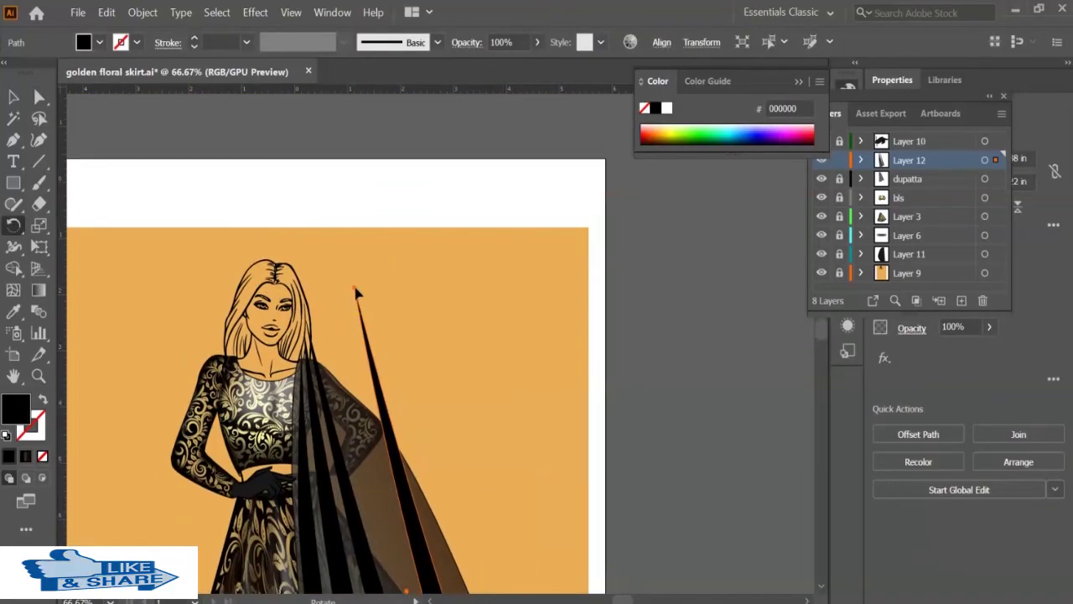
left_click(349, 280)
scroll(348, 288, "down", 5)
scroll(349, 288, "up", 5)
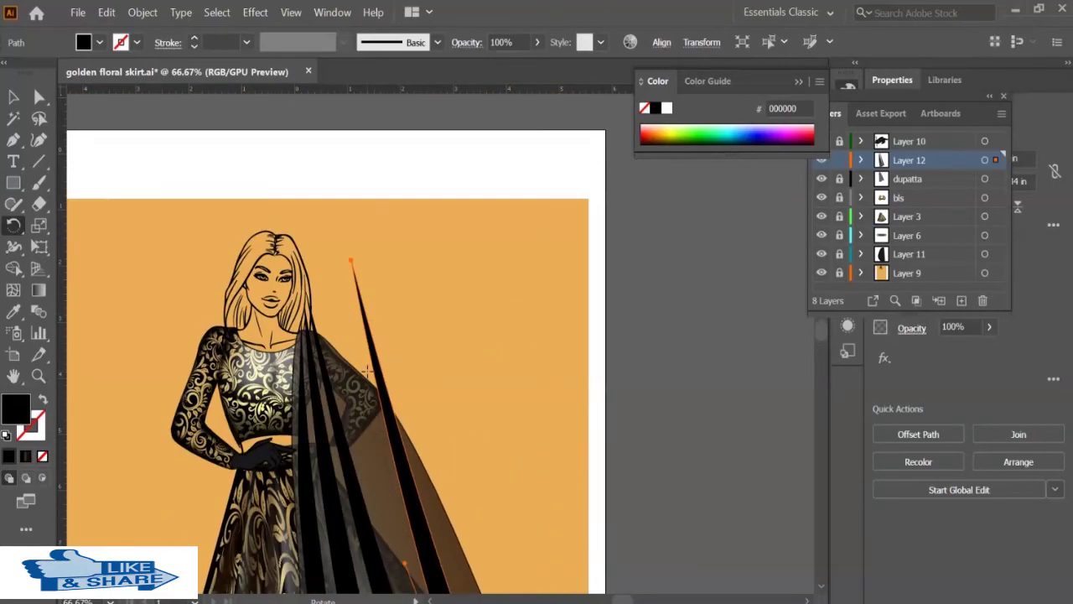
scroll(490, 567, "down", 3)
left_click(490, 568)
scroll(470, 346, "up", 4)
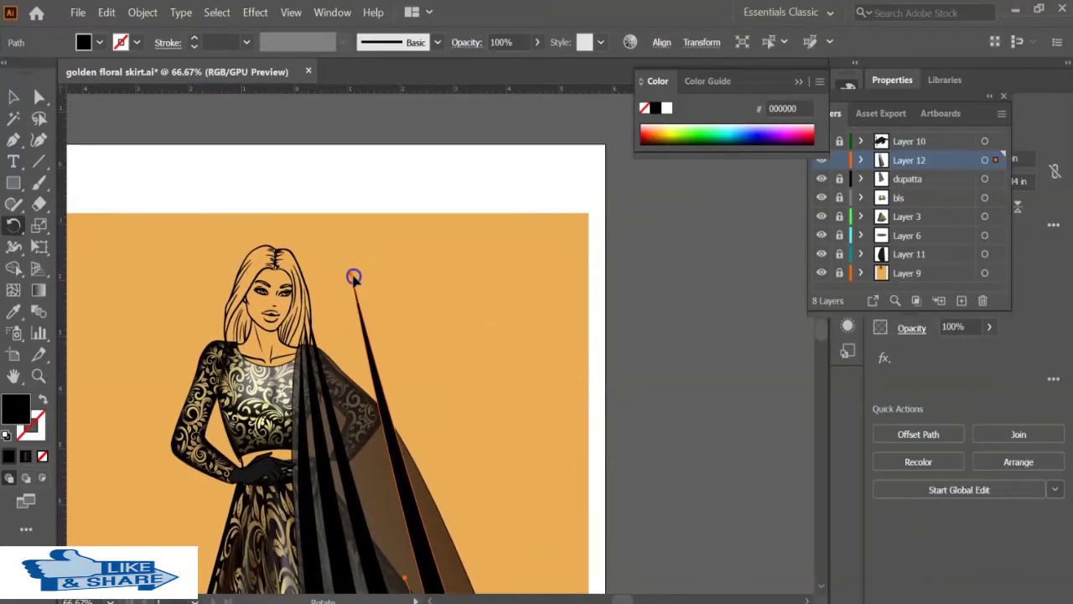
left_click_drag(353, 279, 336, 378)
scroll(510, 485, "down", 4)
key("a")
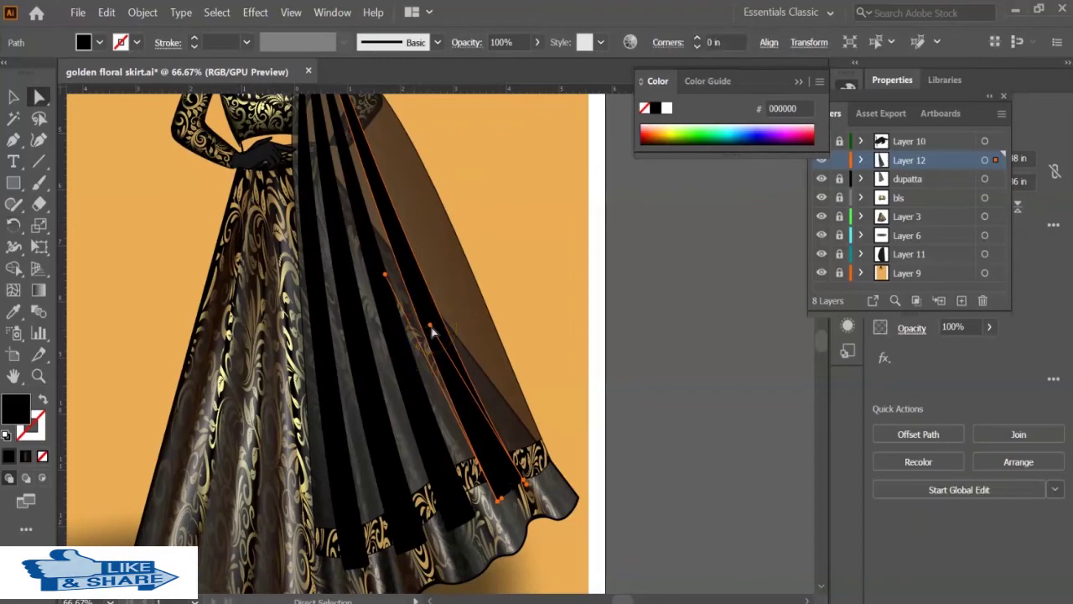